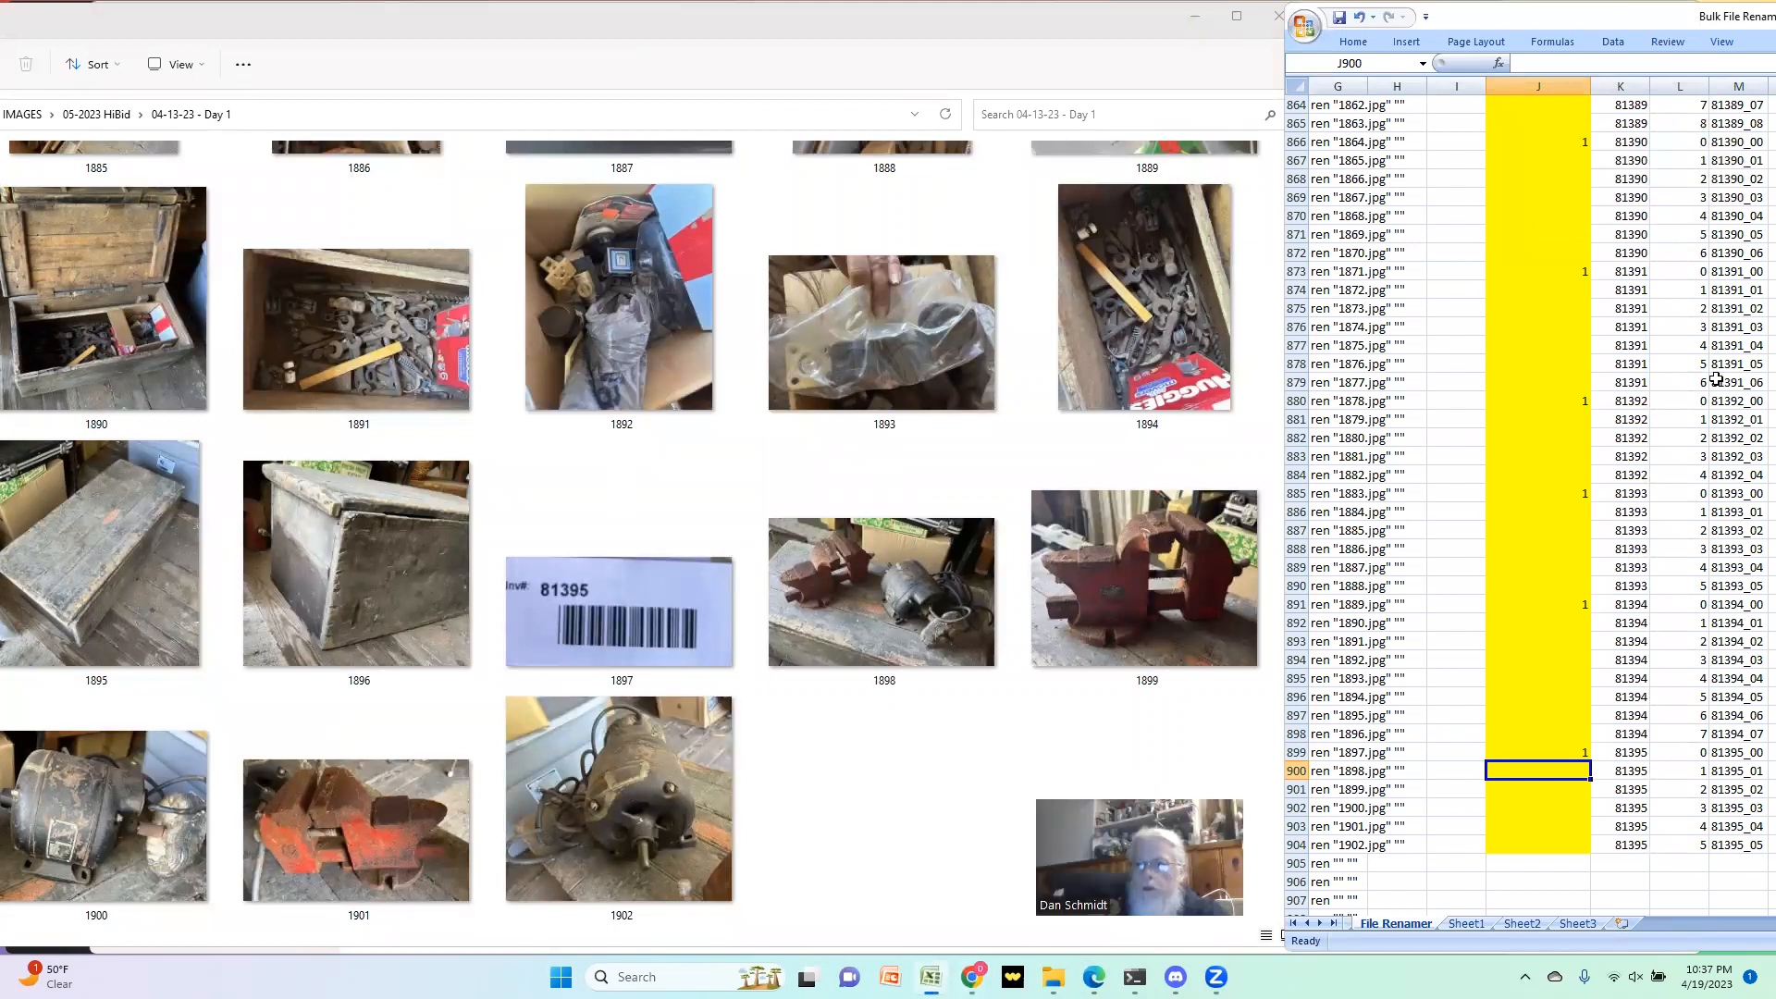
# Step: Go back up the SKU column of the File Renamer sheet to its header in K1
pyautogui.scroll(20, 1599, 403)
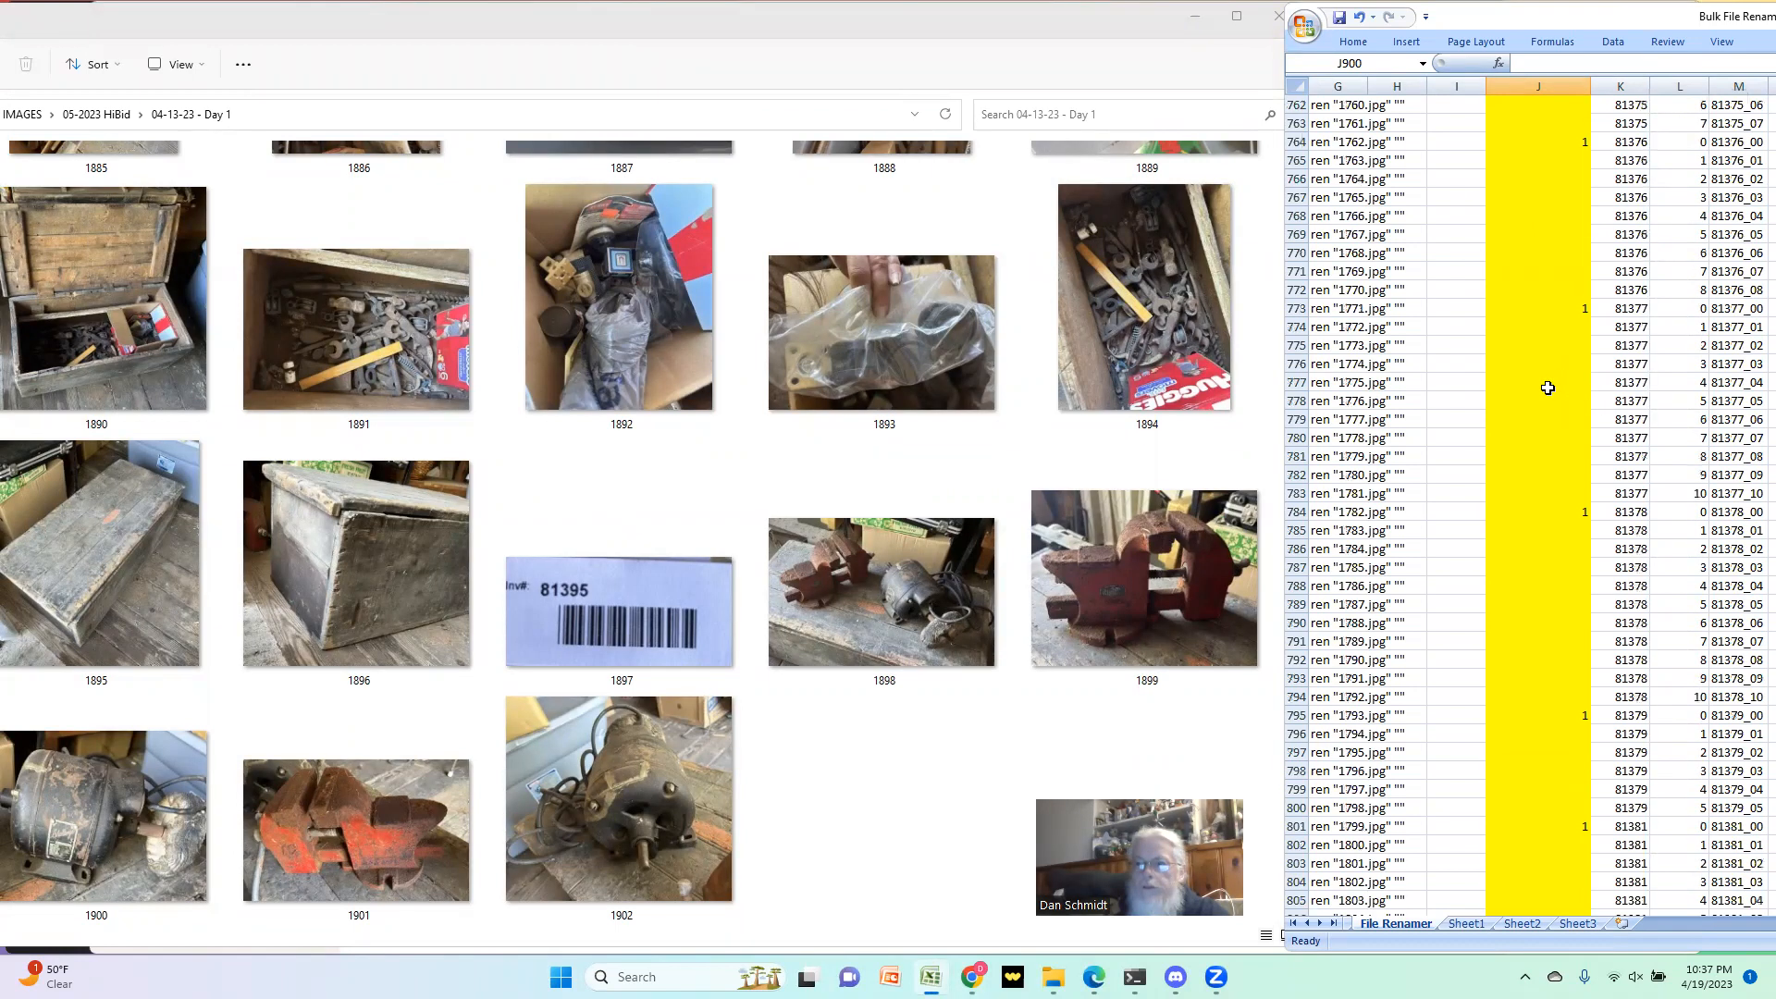
pyautogui.scroll(20, 1520, 393)
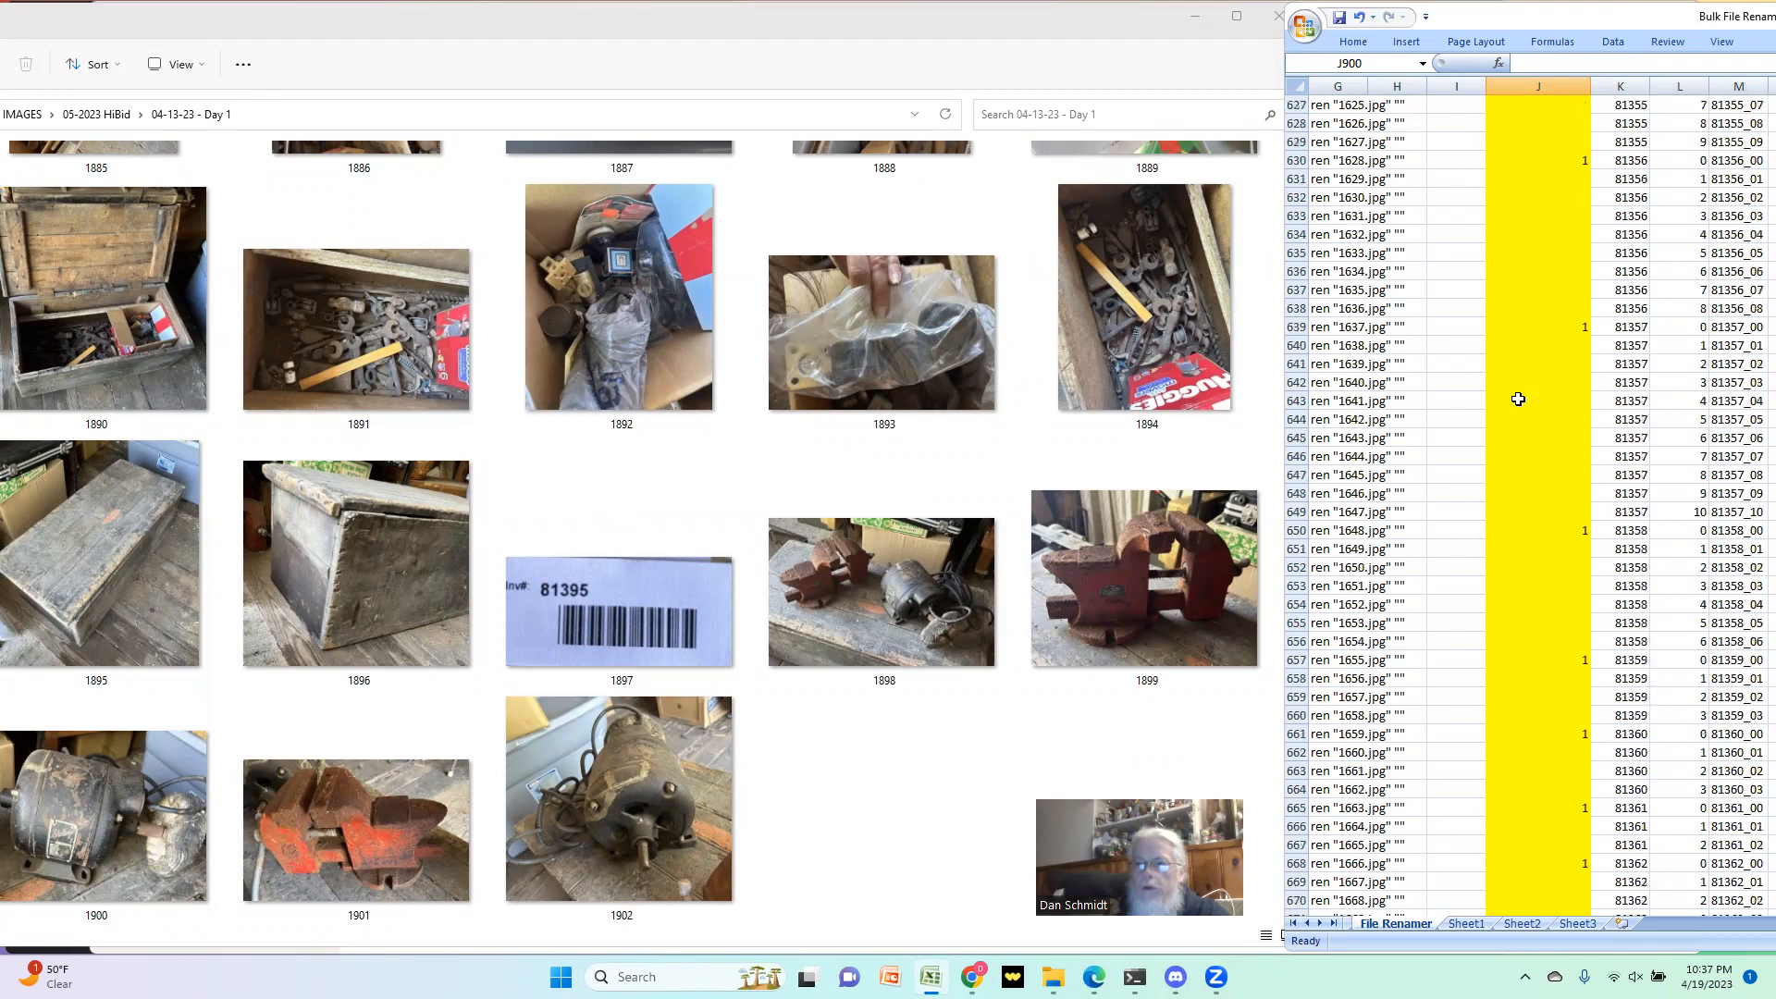
pyautogui.scroll(4, 1468, 484)
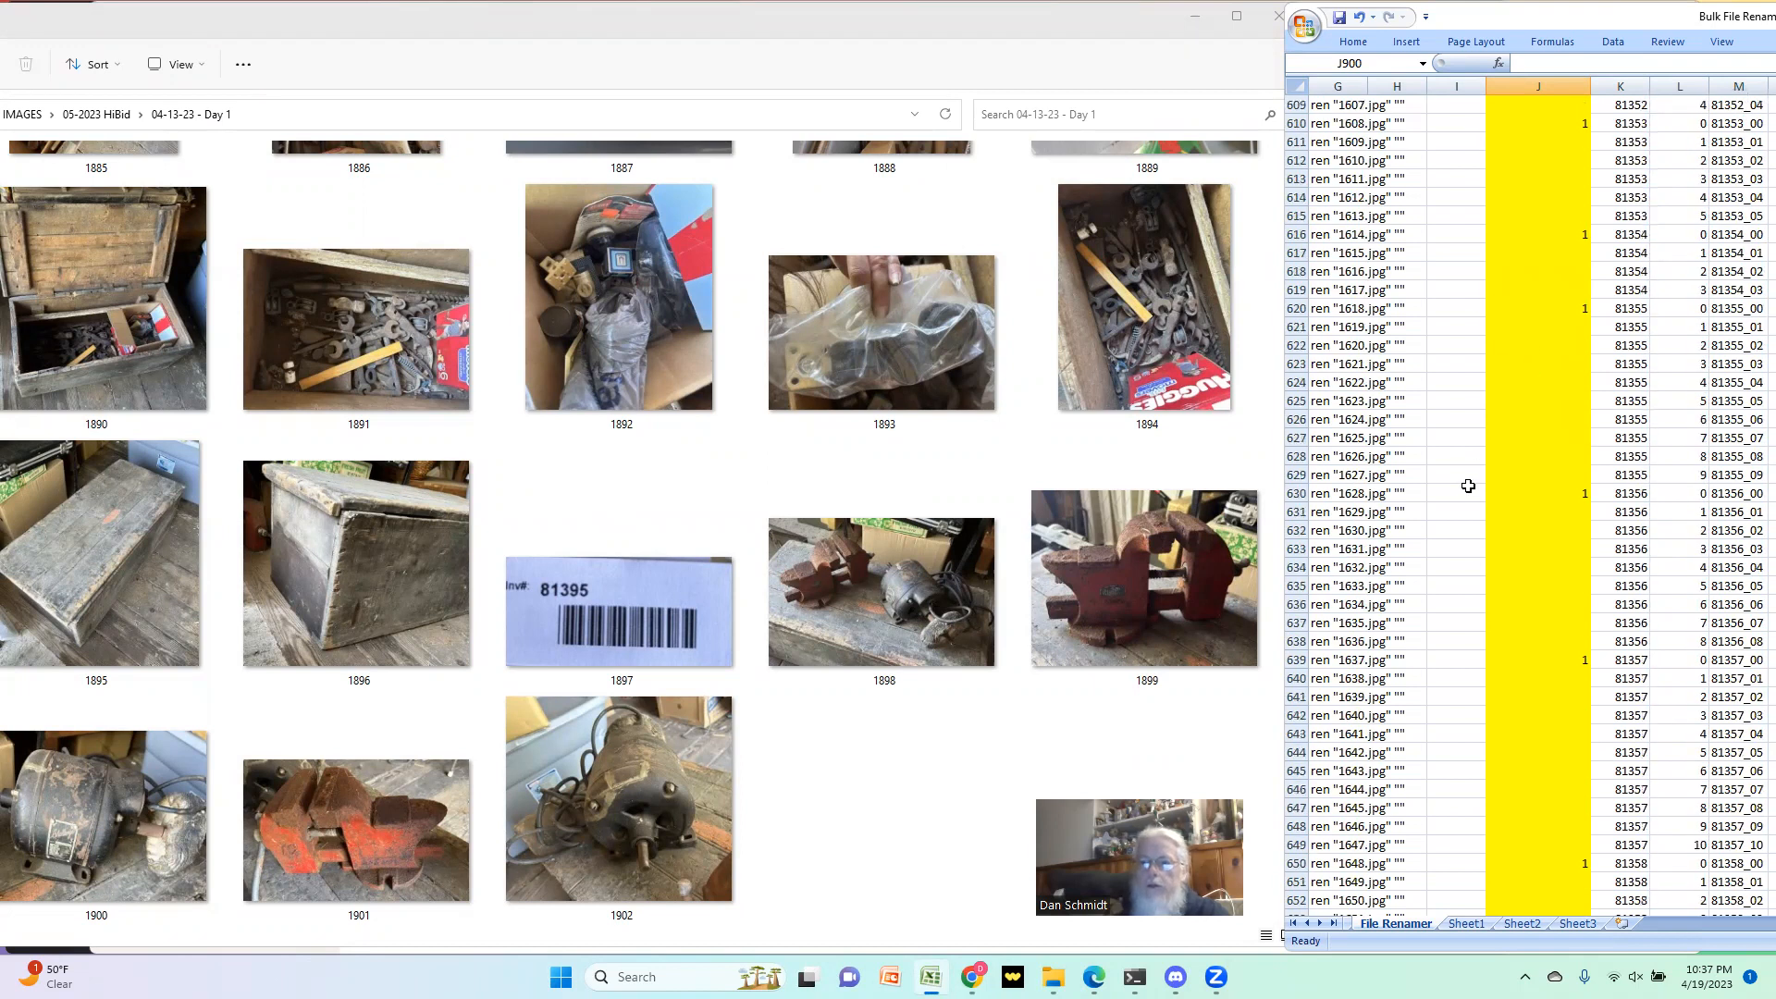
pyautogui.click(1632, 388)
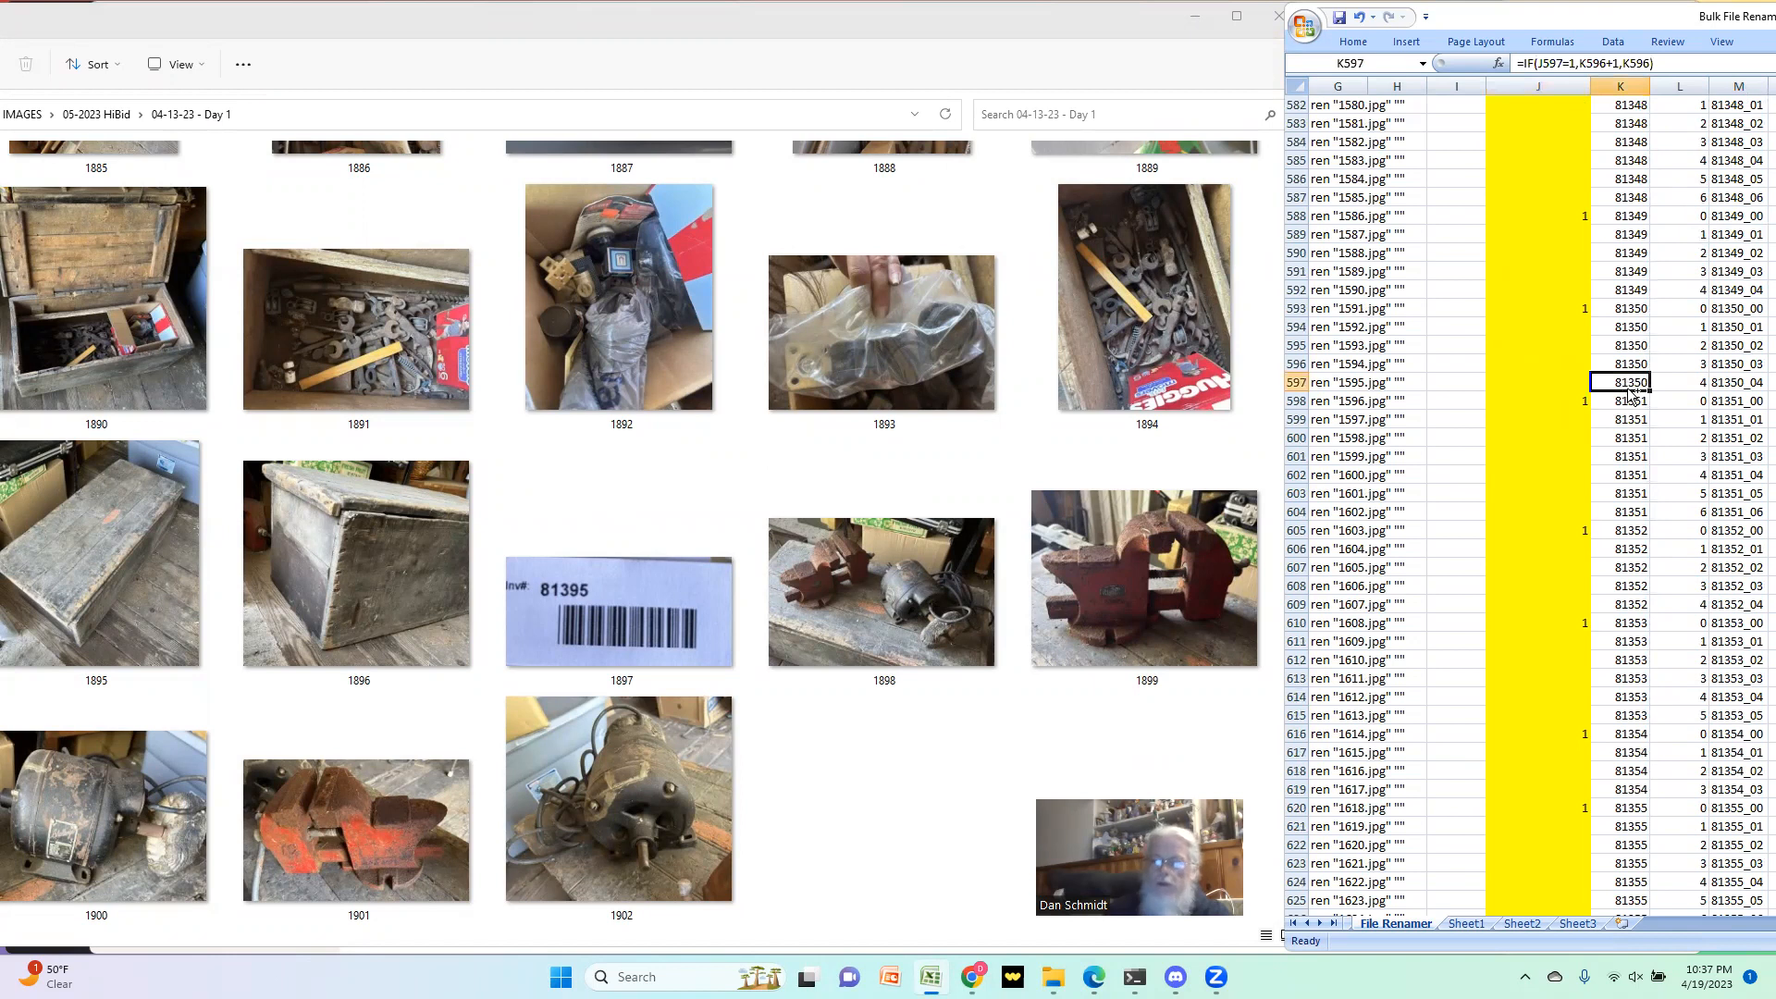
pyautogui.hotkey('ctrl', 'Up')
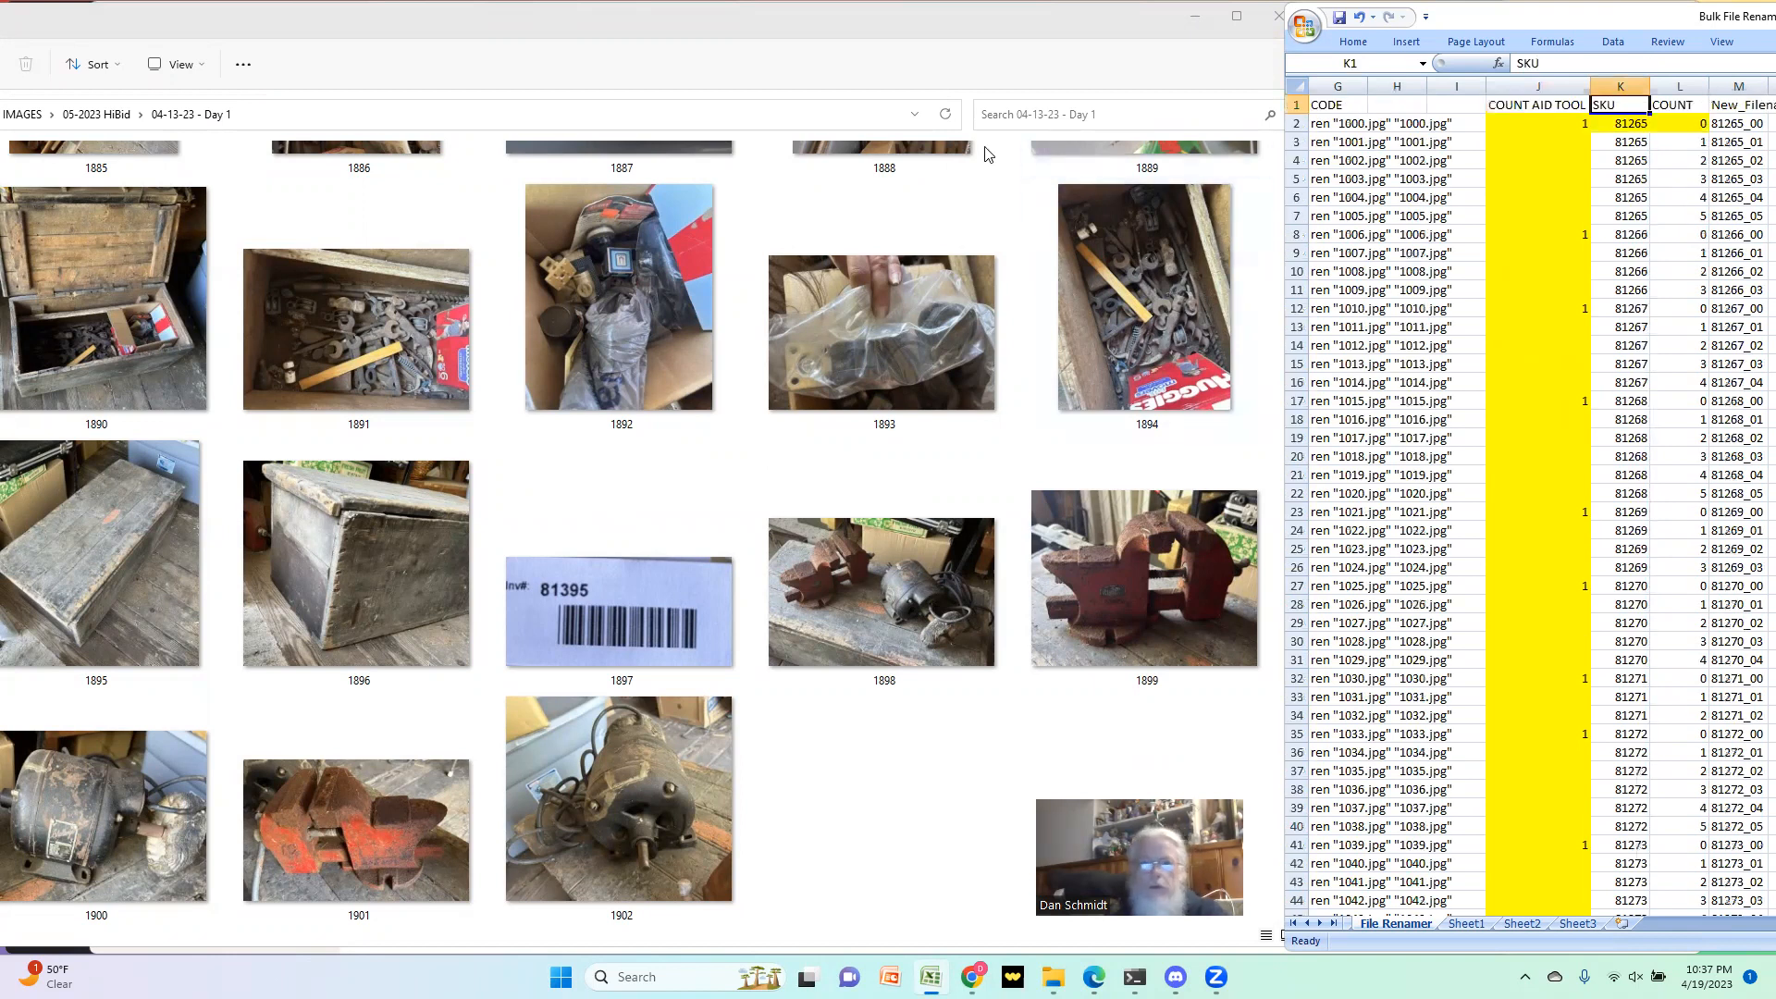
# Step: Switch to the 04-13-23 - Day 1 photo folder and return to its first image, 1000
pyautogui.click(325, 31)
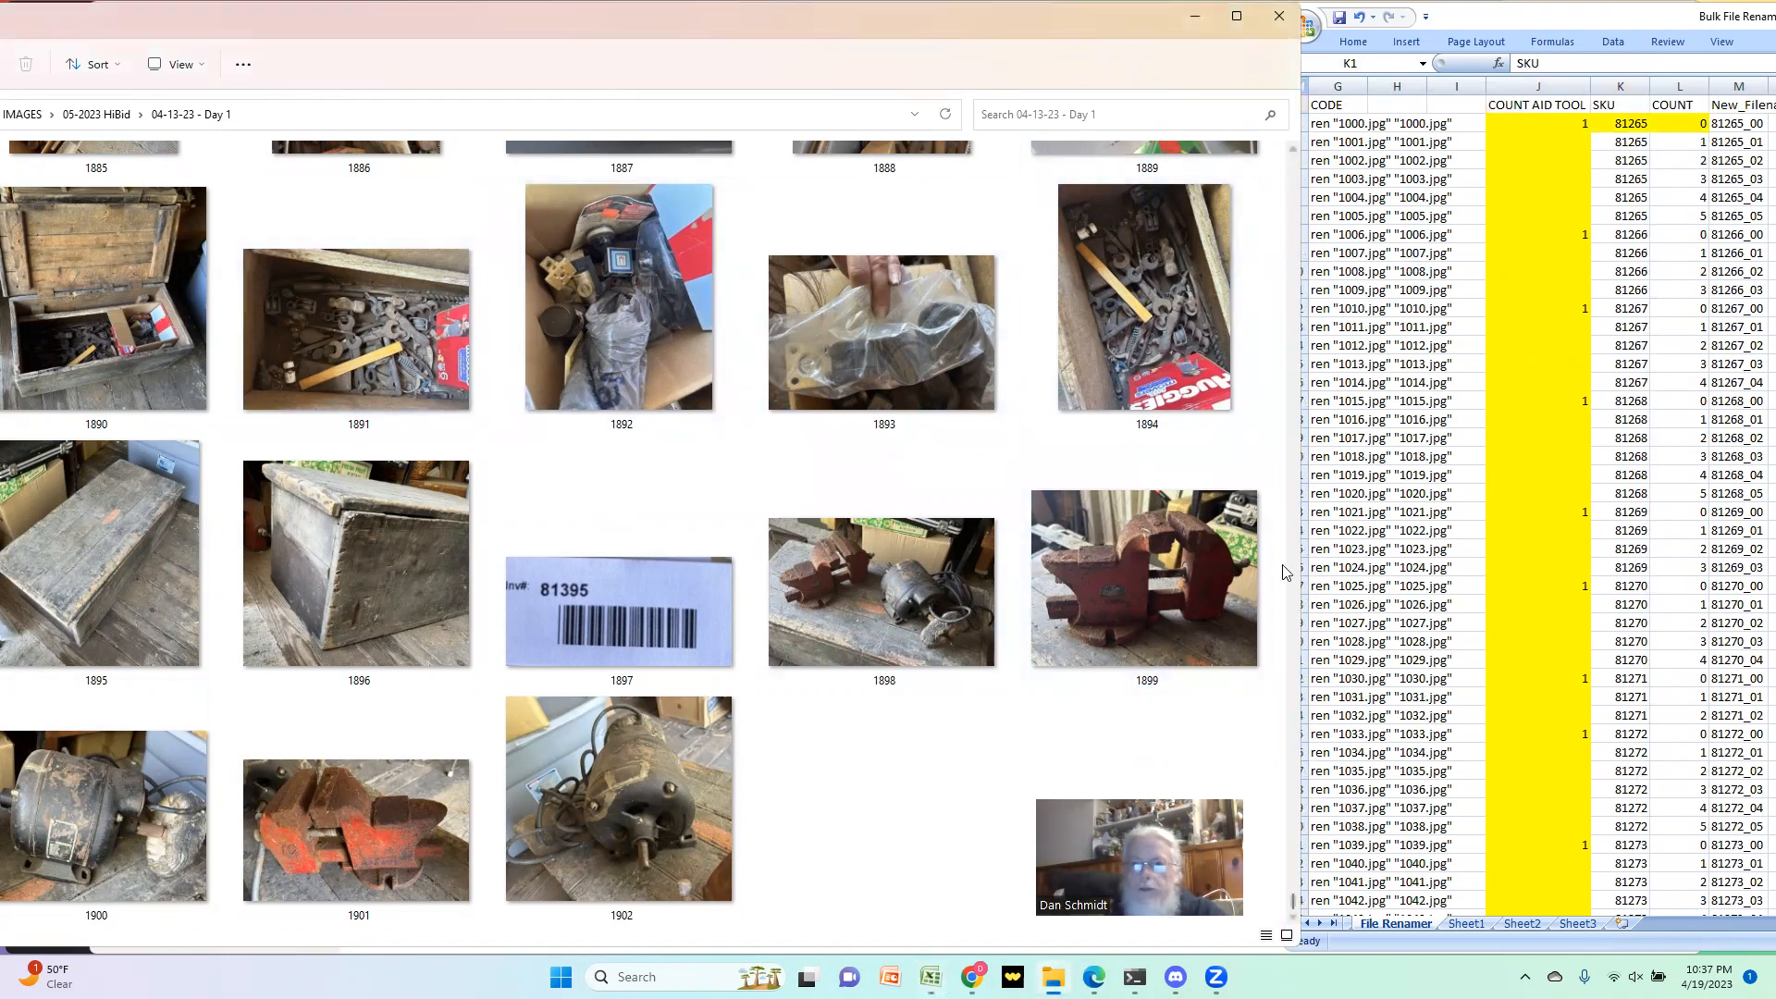
pyautogui.scroll(1, 1288, 648)
pyautogui.moveTo(1307, 711); pyautogui.dragTo(1326, 198)
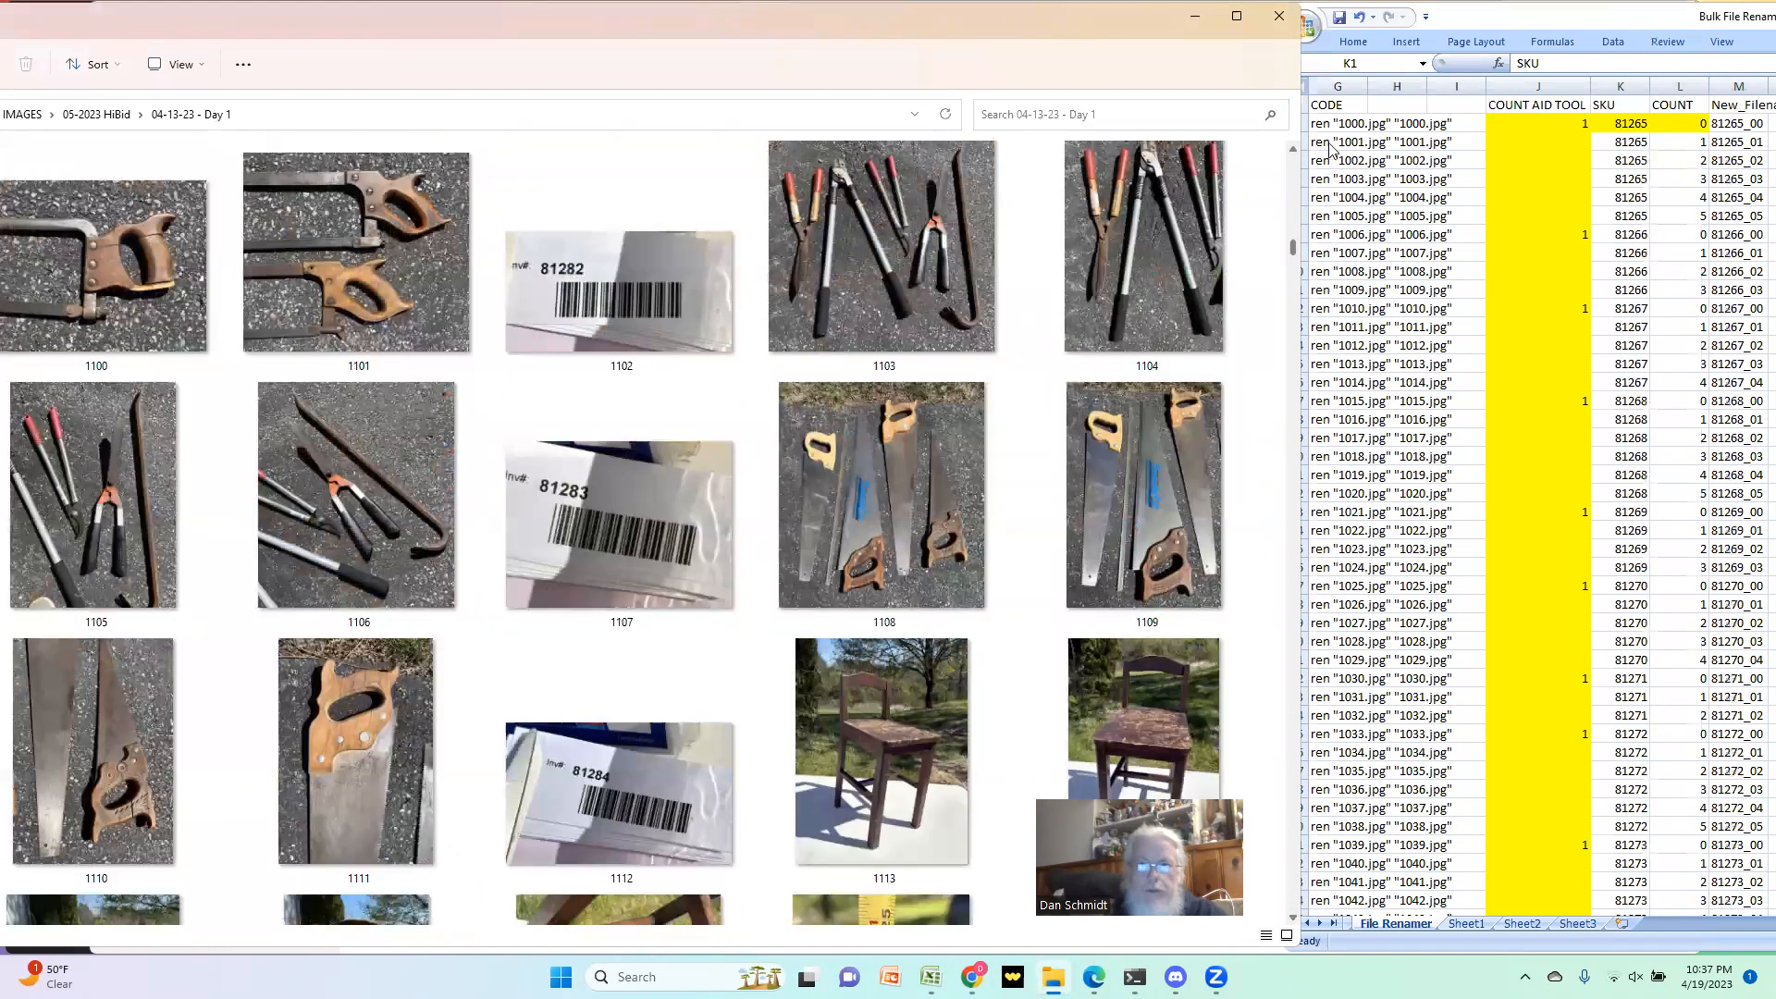
pyautogui.press('Home')
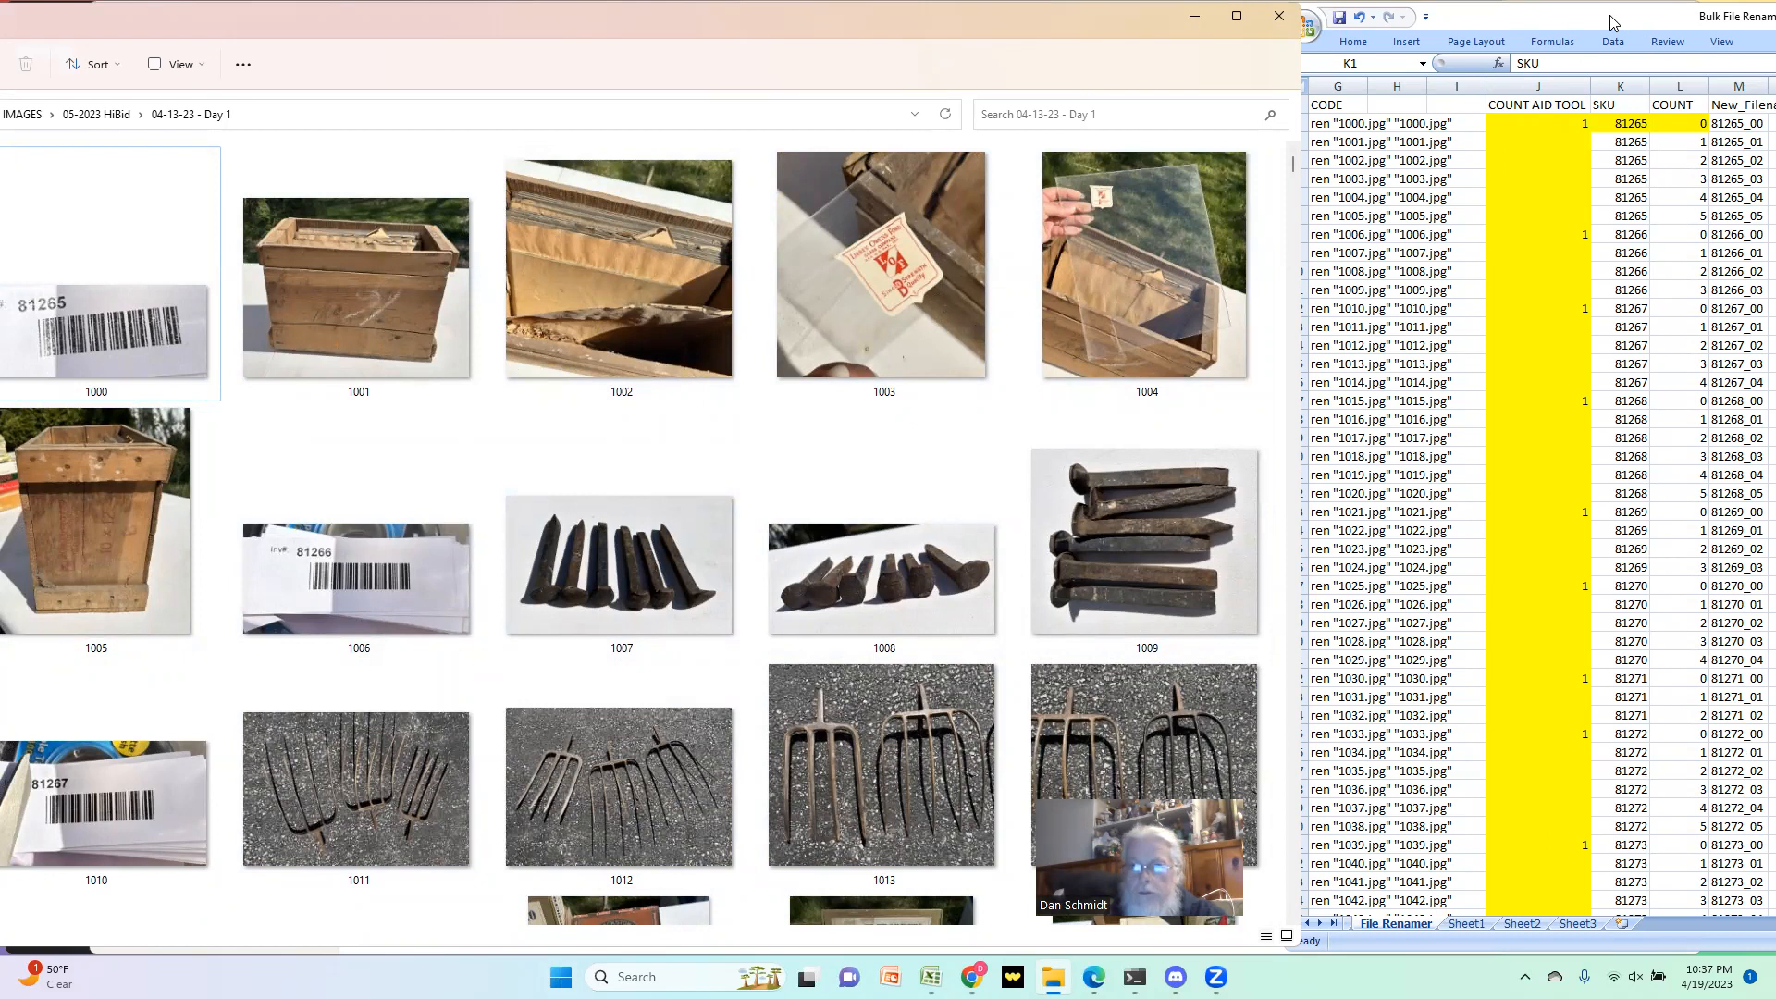
# Step: Shrink and reposition the workbook window beside the photo folder, bringing the Old Names to SKU columns into view
pyautogui.moveTo(1610, 15); pyautogui.dragTo(1085, 13)
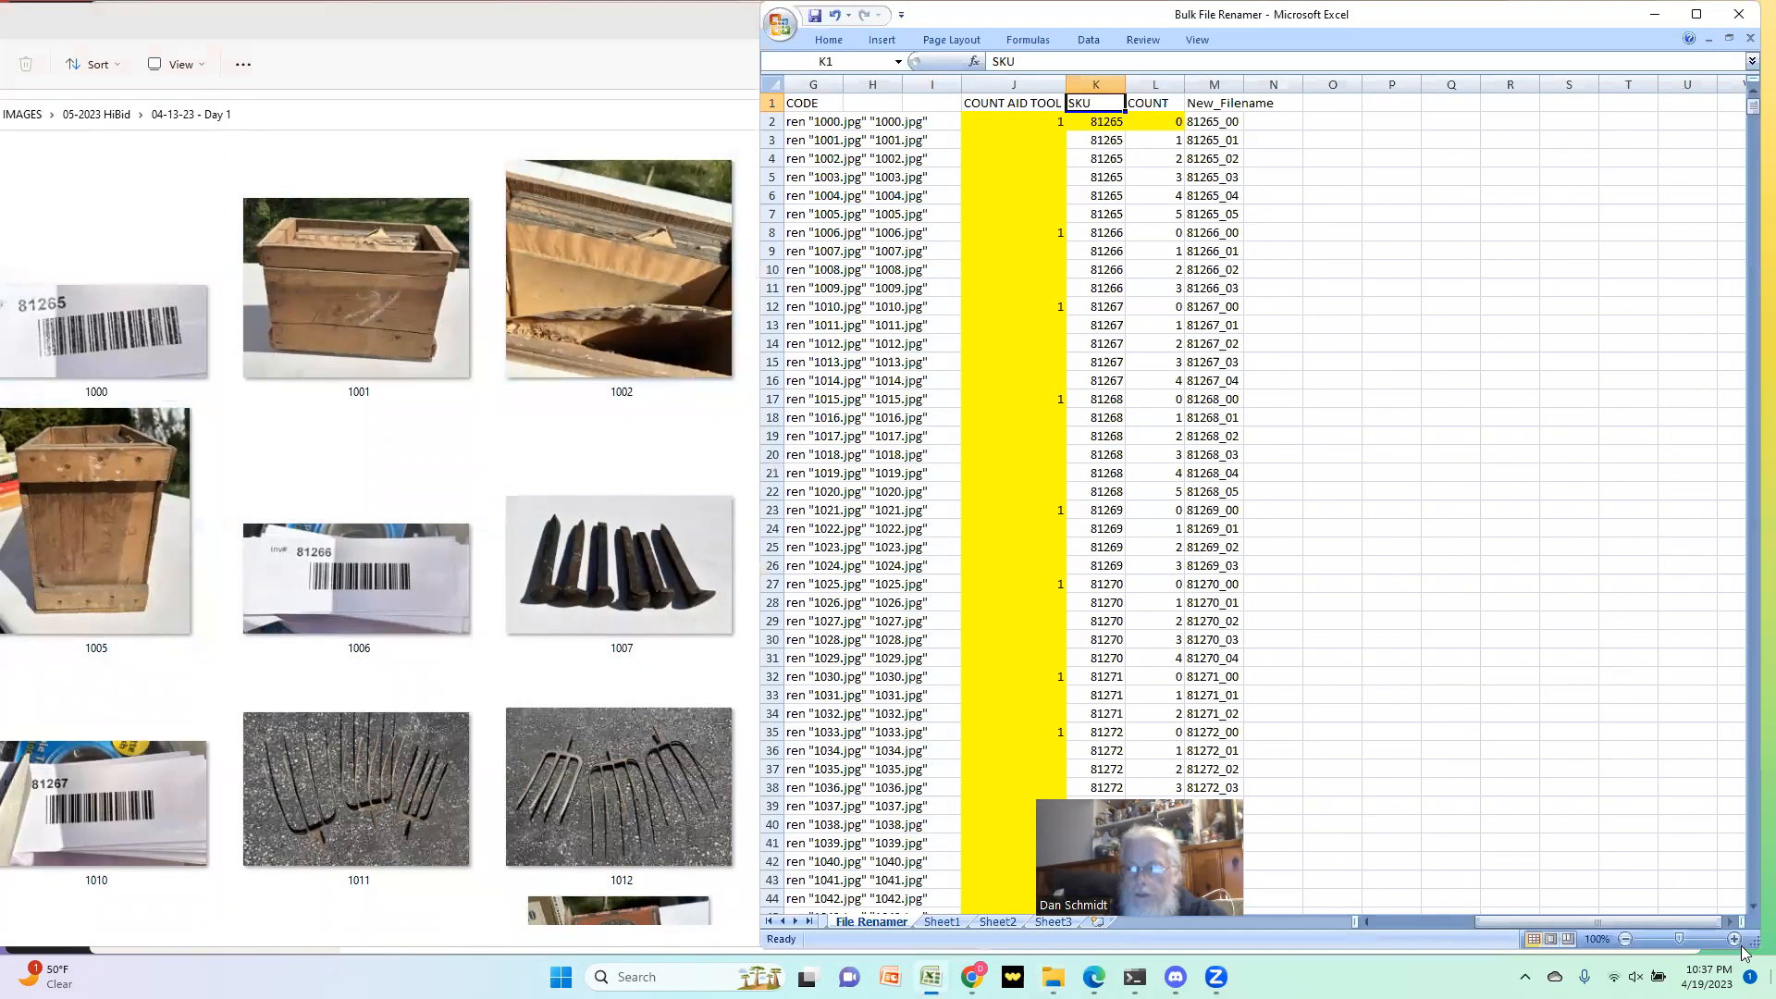
pyautogui.moveTo(1756, 940); pyautogui.dragTo(1701, 844)
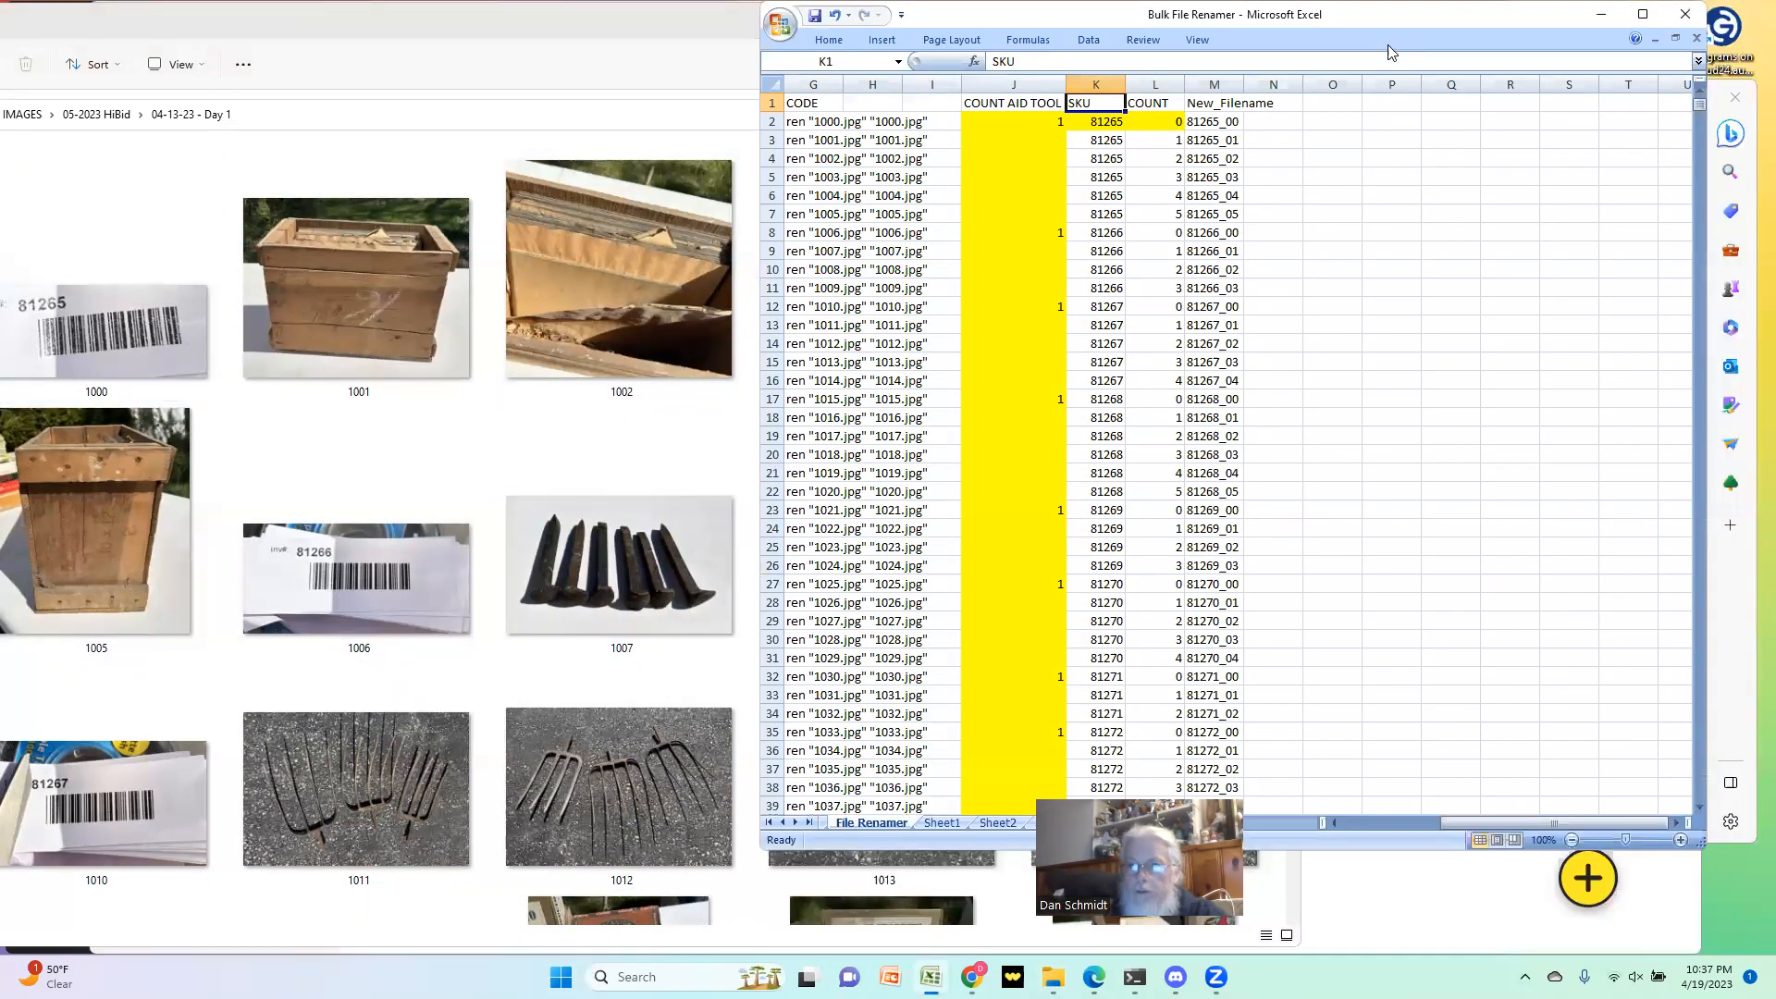
pyautogui.moveTo(1395, 28); pyautogui.dragTo(1437, 112)
pyautogui.click(1425, 899)
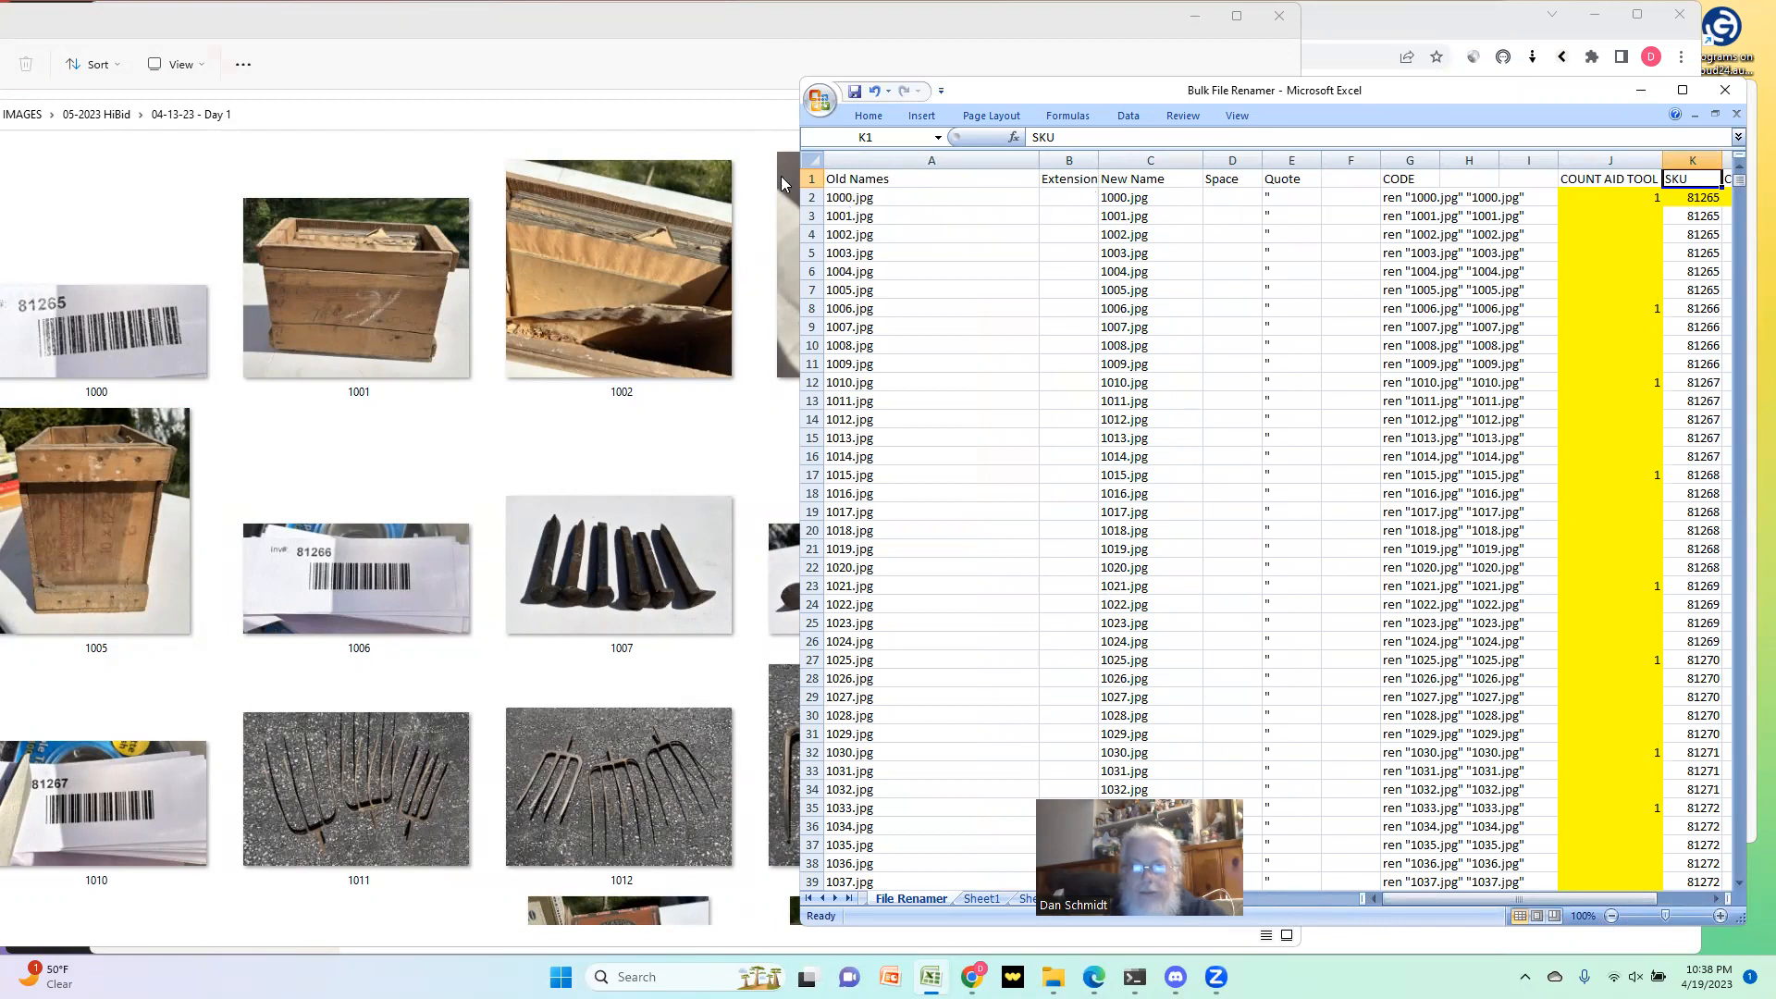
# Step: Try .jpg as the extension for the first file in B2, and clear the cell again
pyautogui.click(1071, 197)
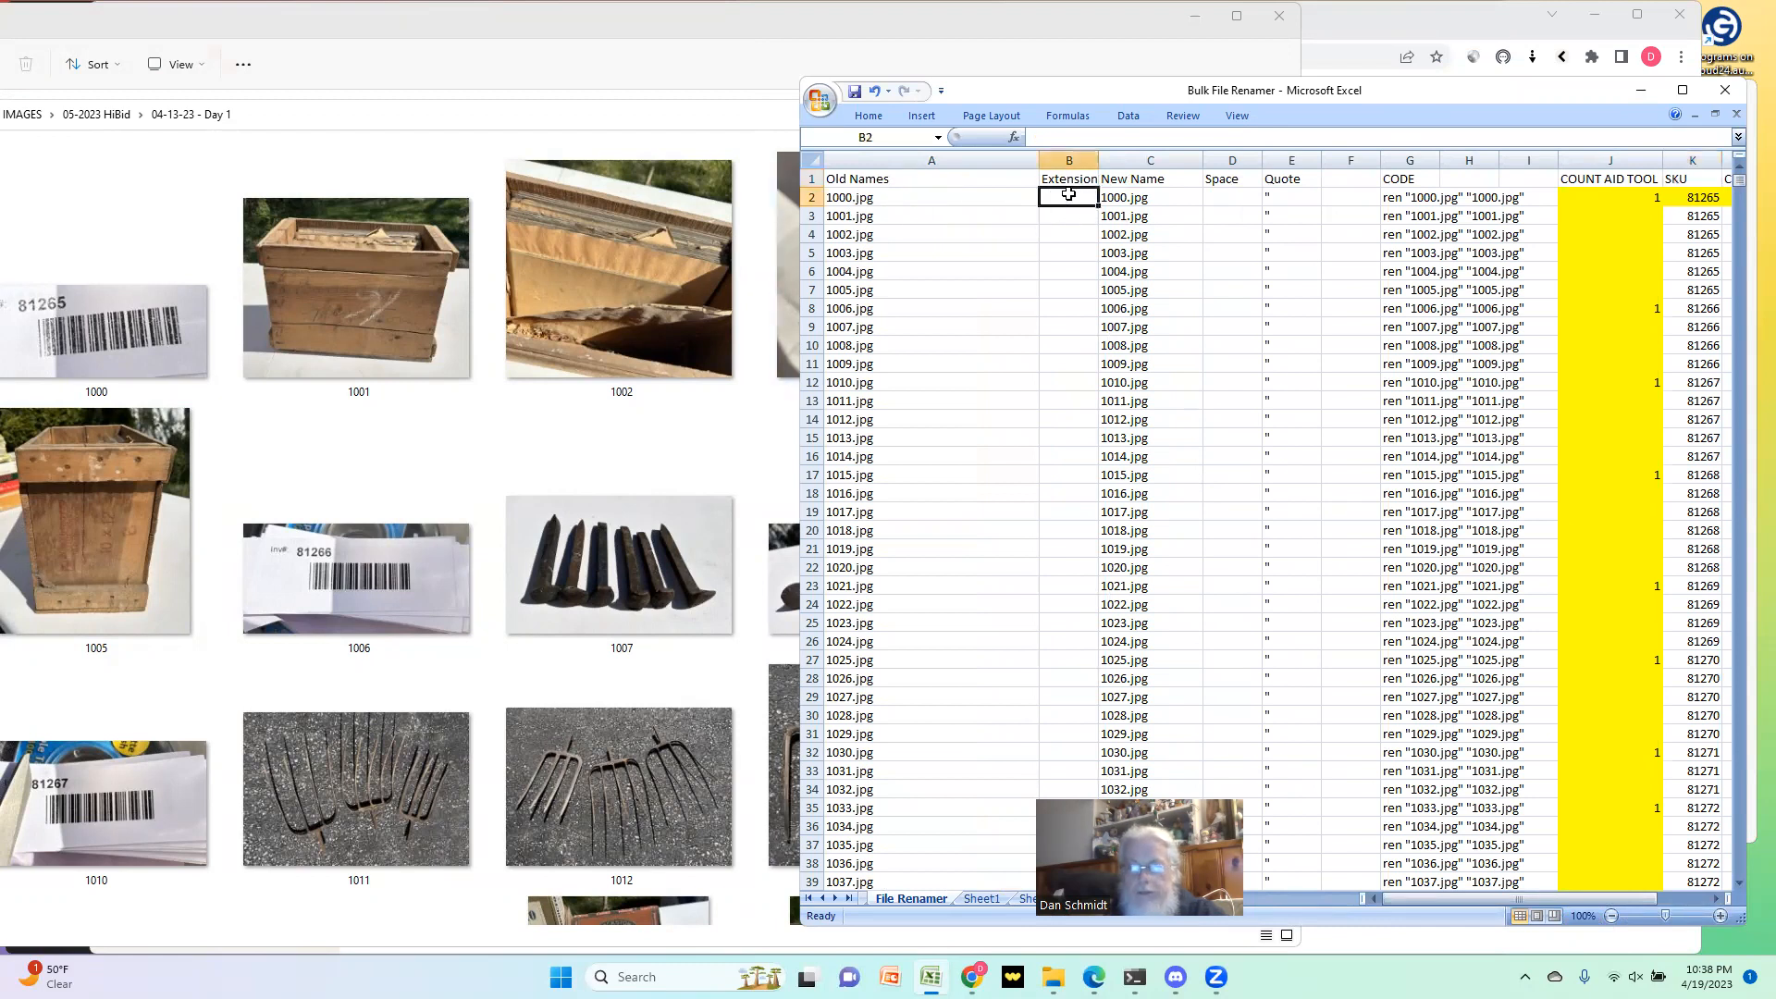
pyautogui.write('.hj')
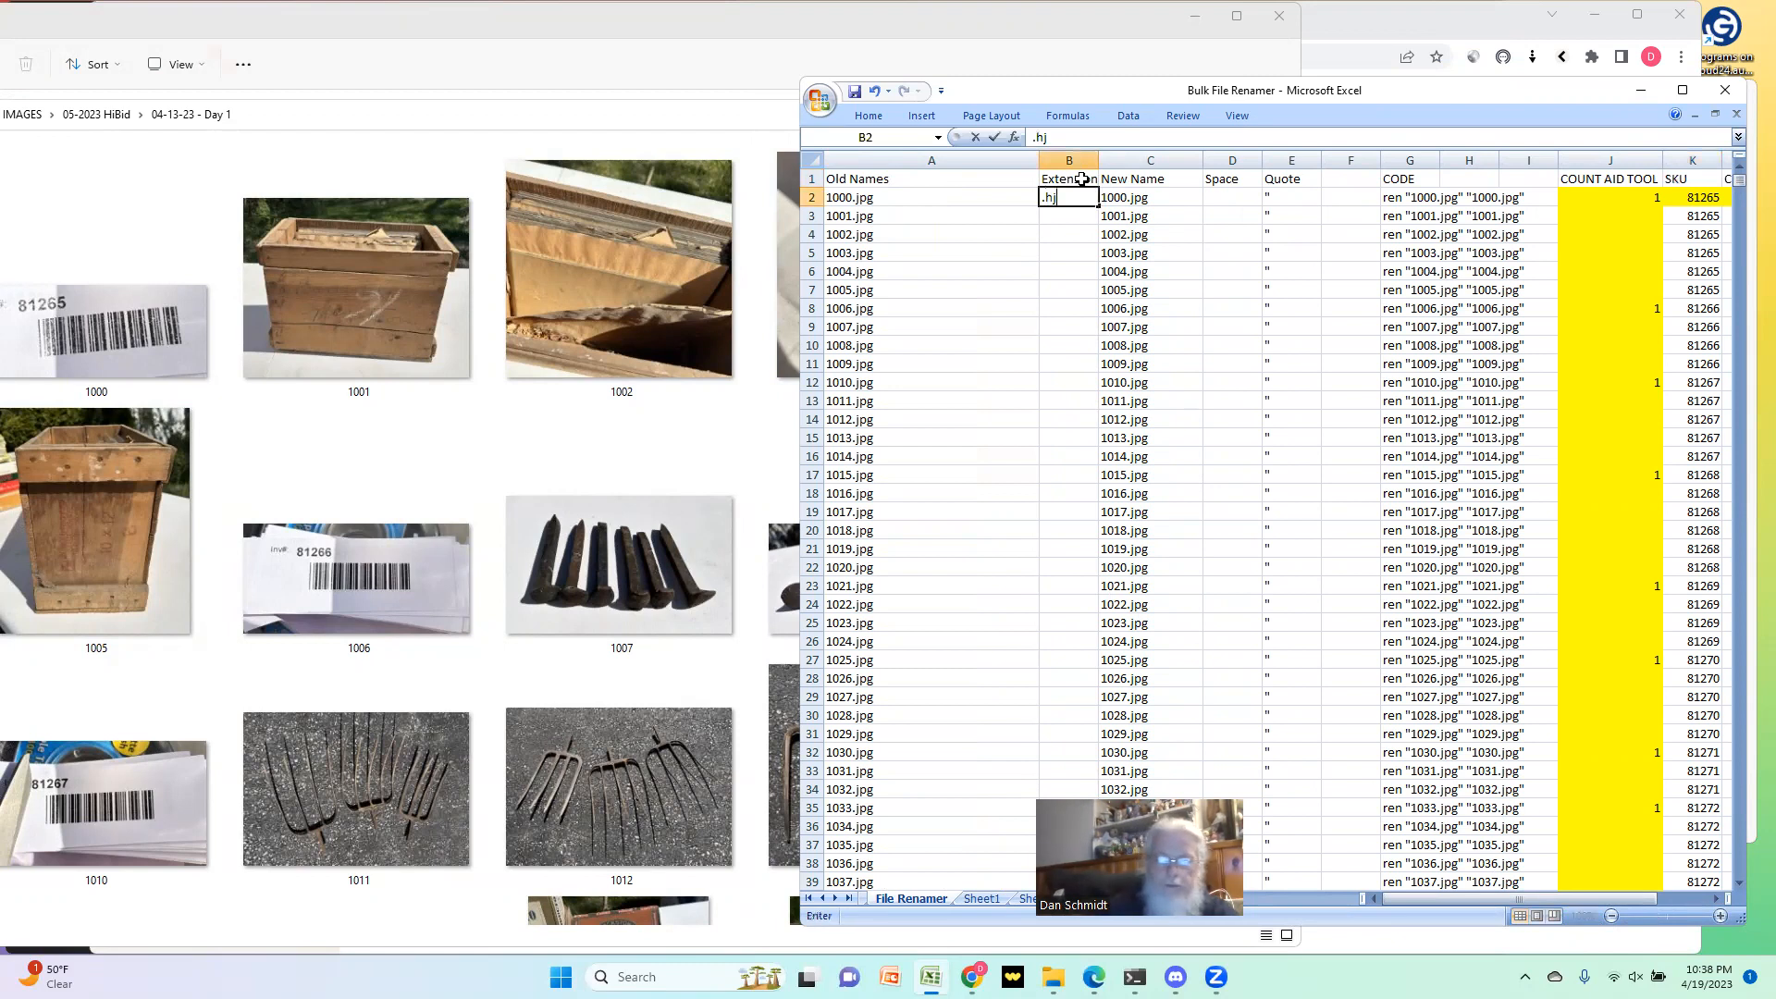
pyautogui.press('BackSpace')
pyautogui.press('BackSpace')
pyautogui.write('jpg')
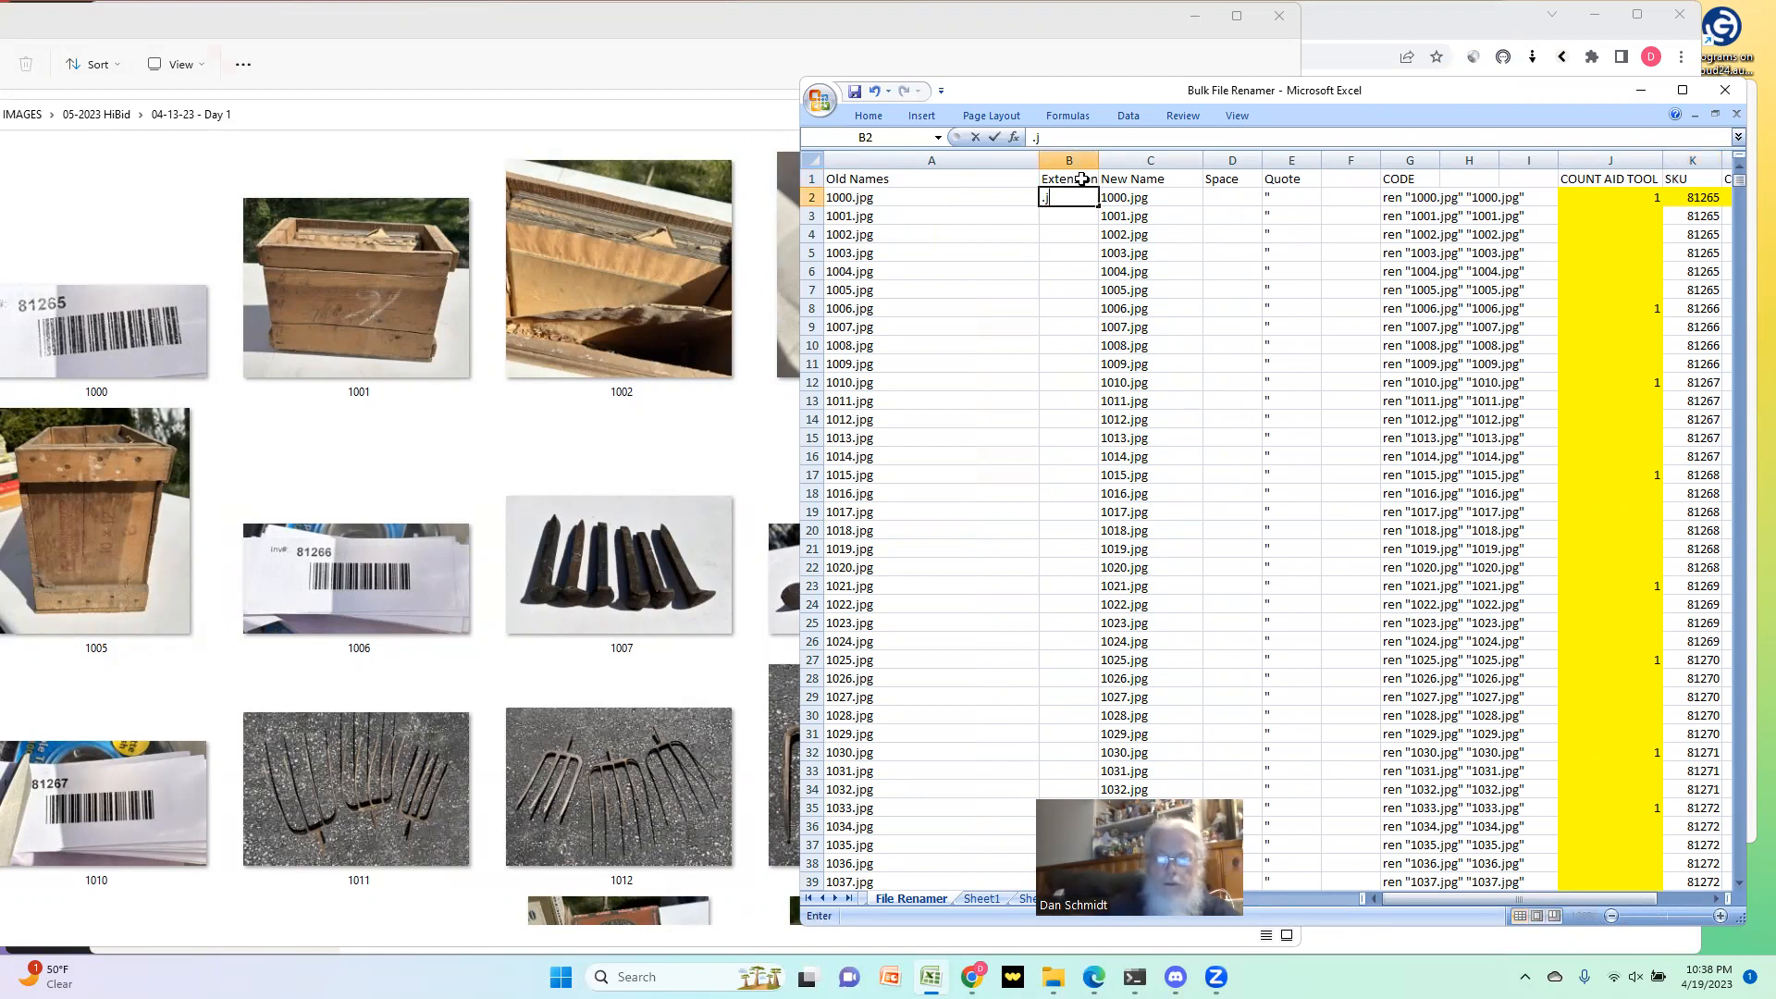
pyautogui.press('Return')
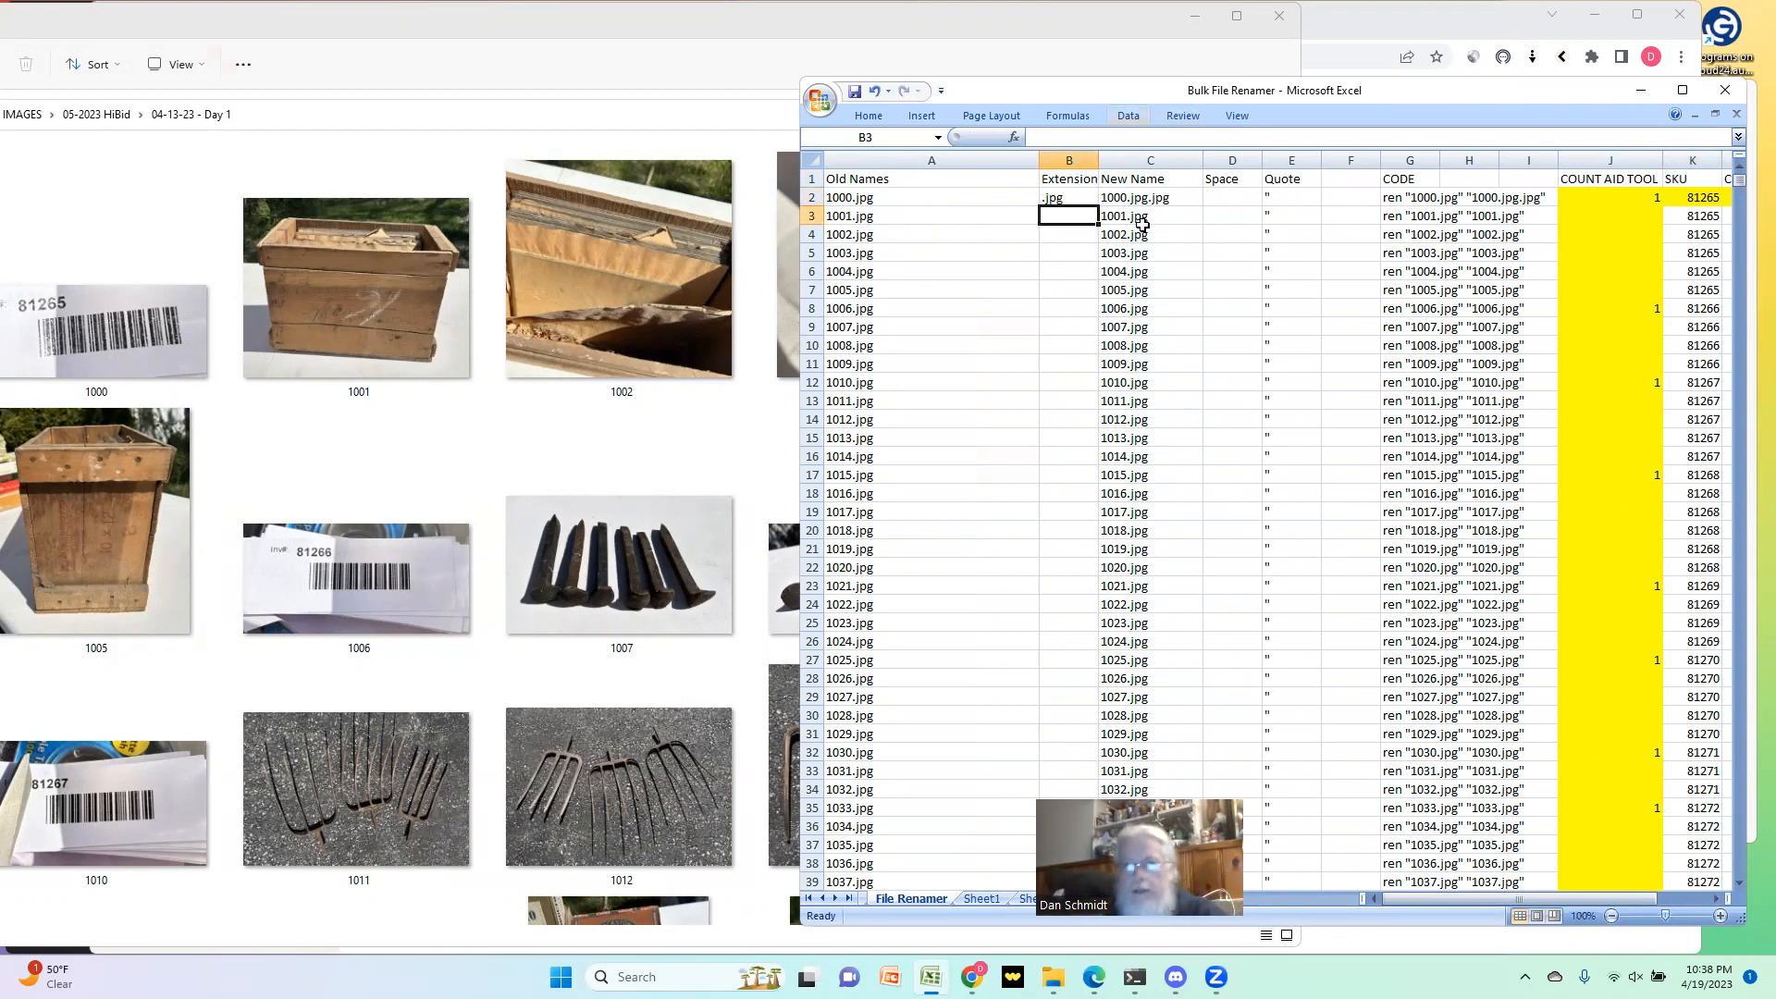
pyautogui.click(1053, 199)
pyautogui.press('Delete')
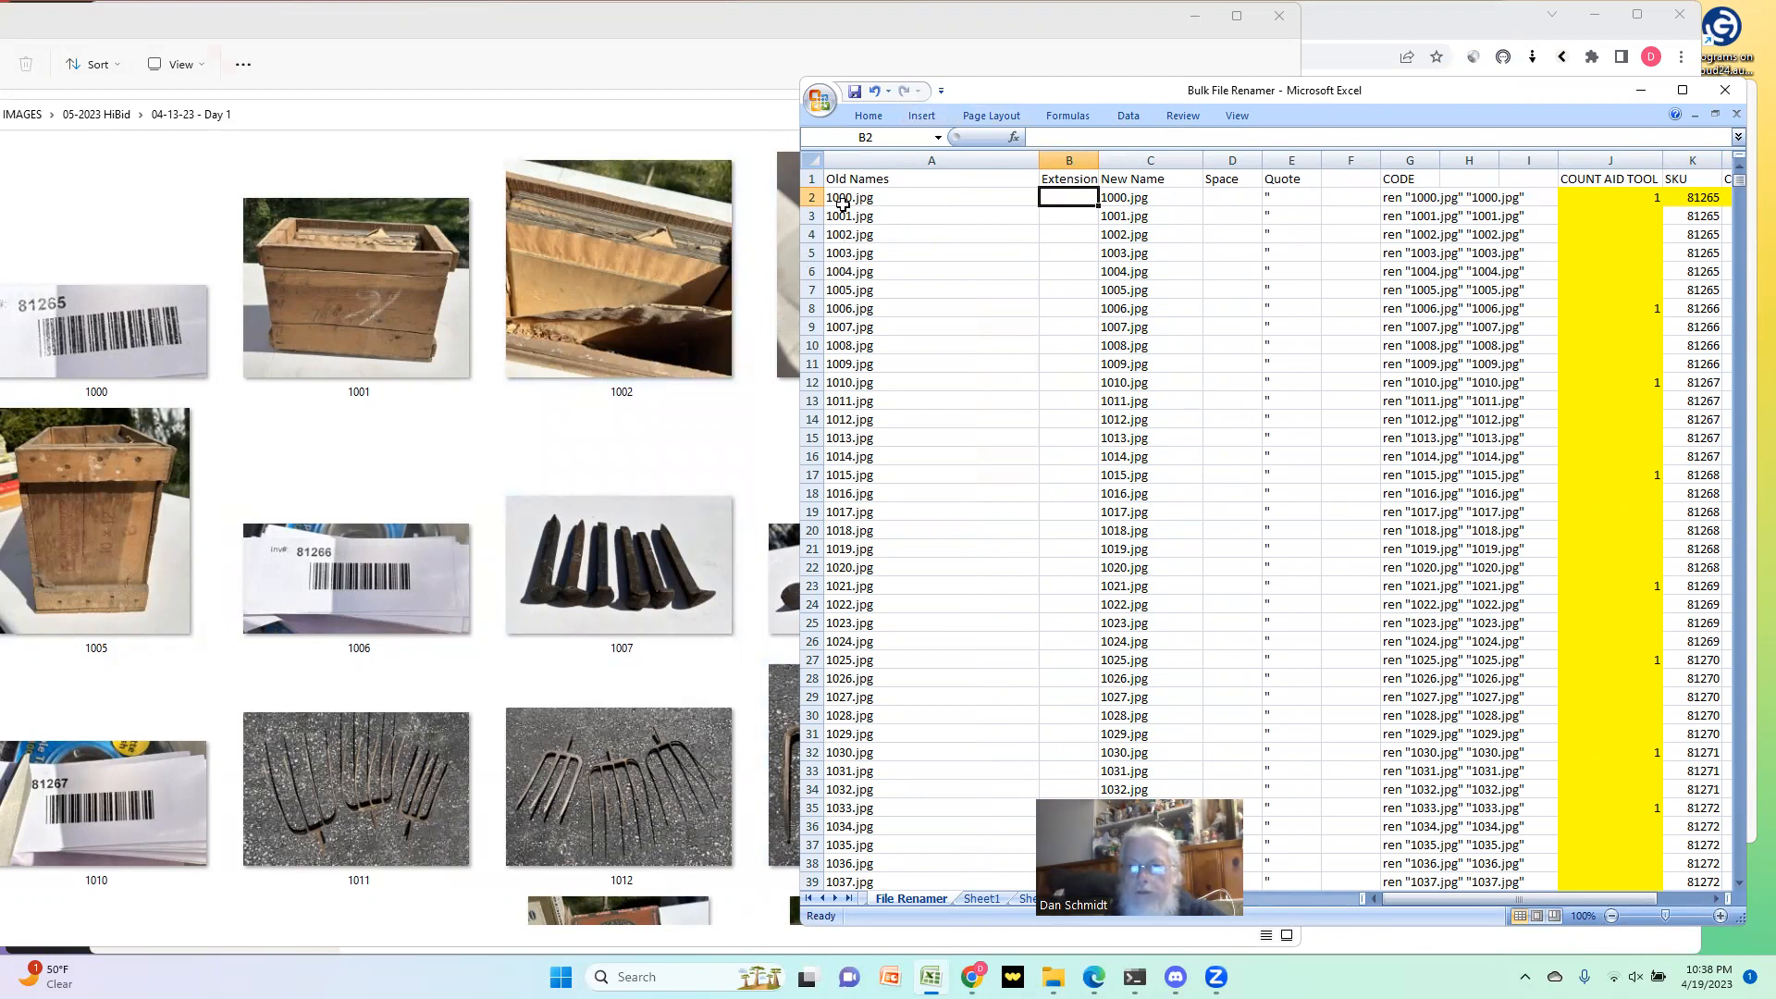
# Step: Copy the whole Old Names column and paste it into Sheet2 starting at A1
pyautogui.click(916, 160)
pyautogui.hotkey('ctrl', 'c')
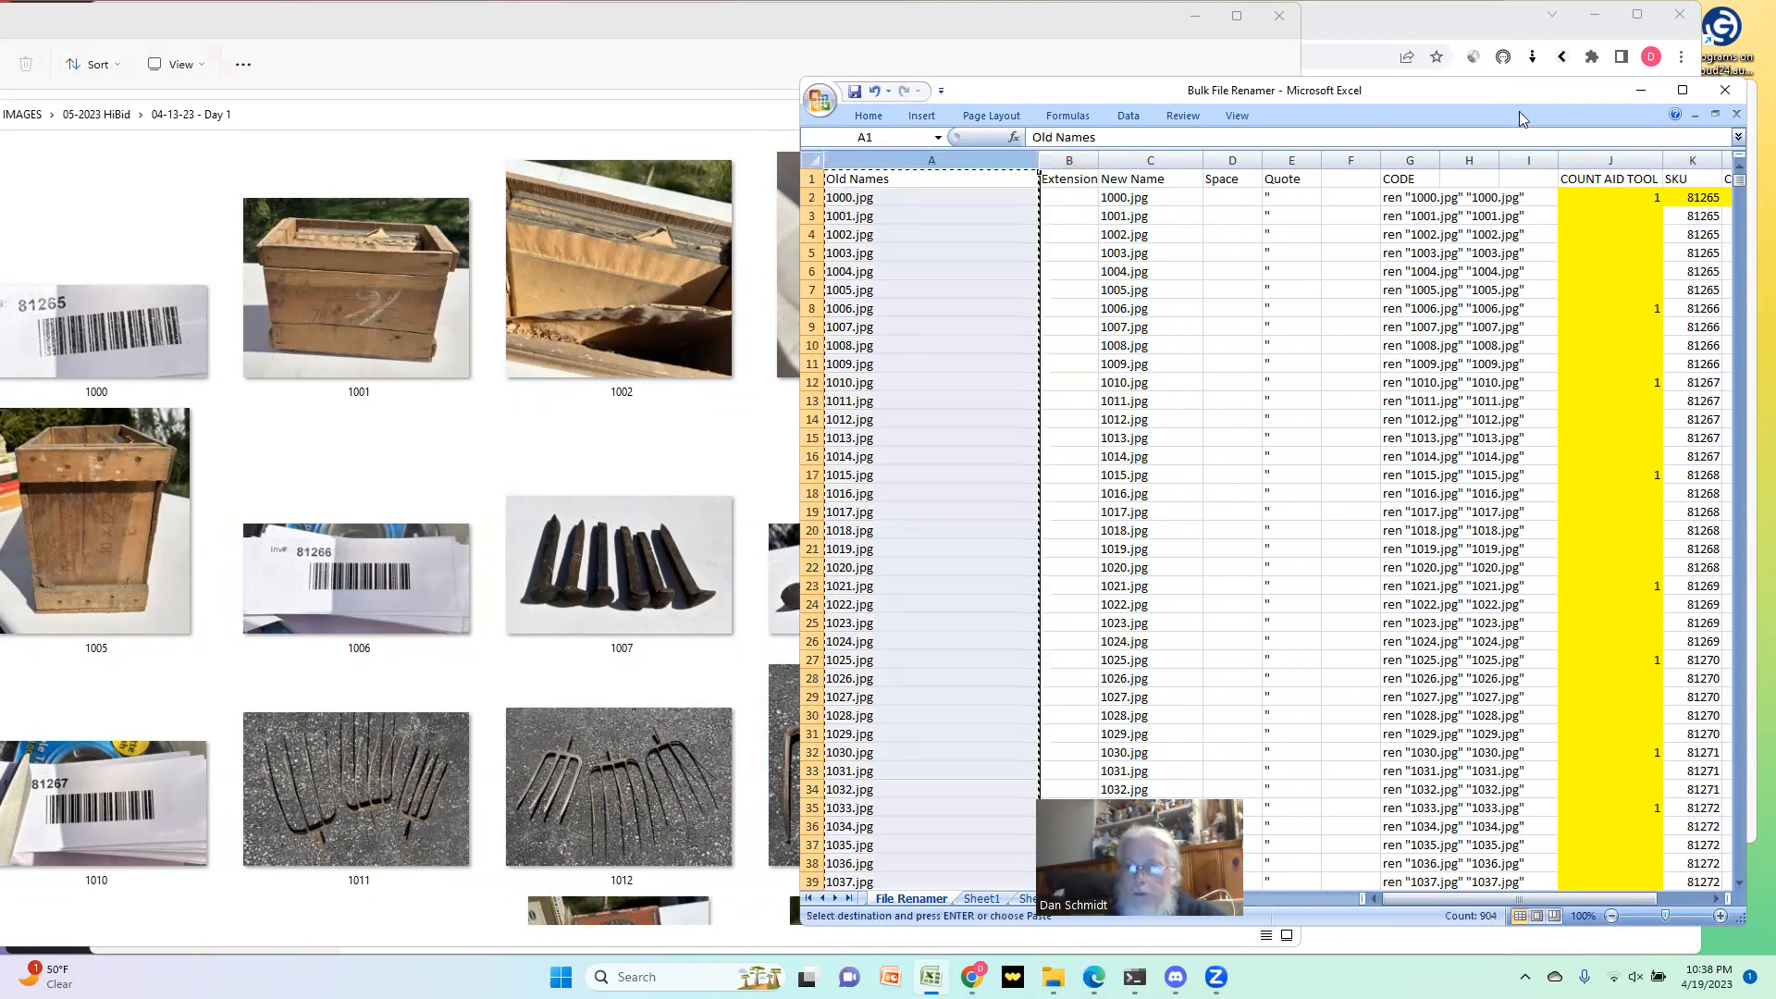
pyautogui.moveTo(1471, 93); pyautogui.dragTo(1437, 92)
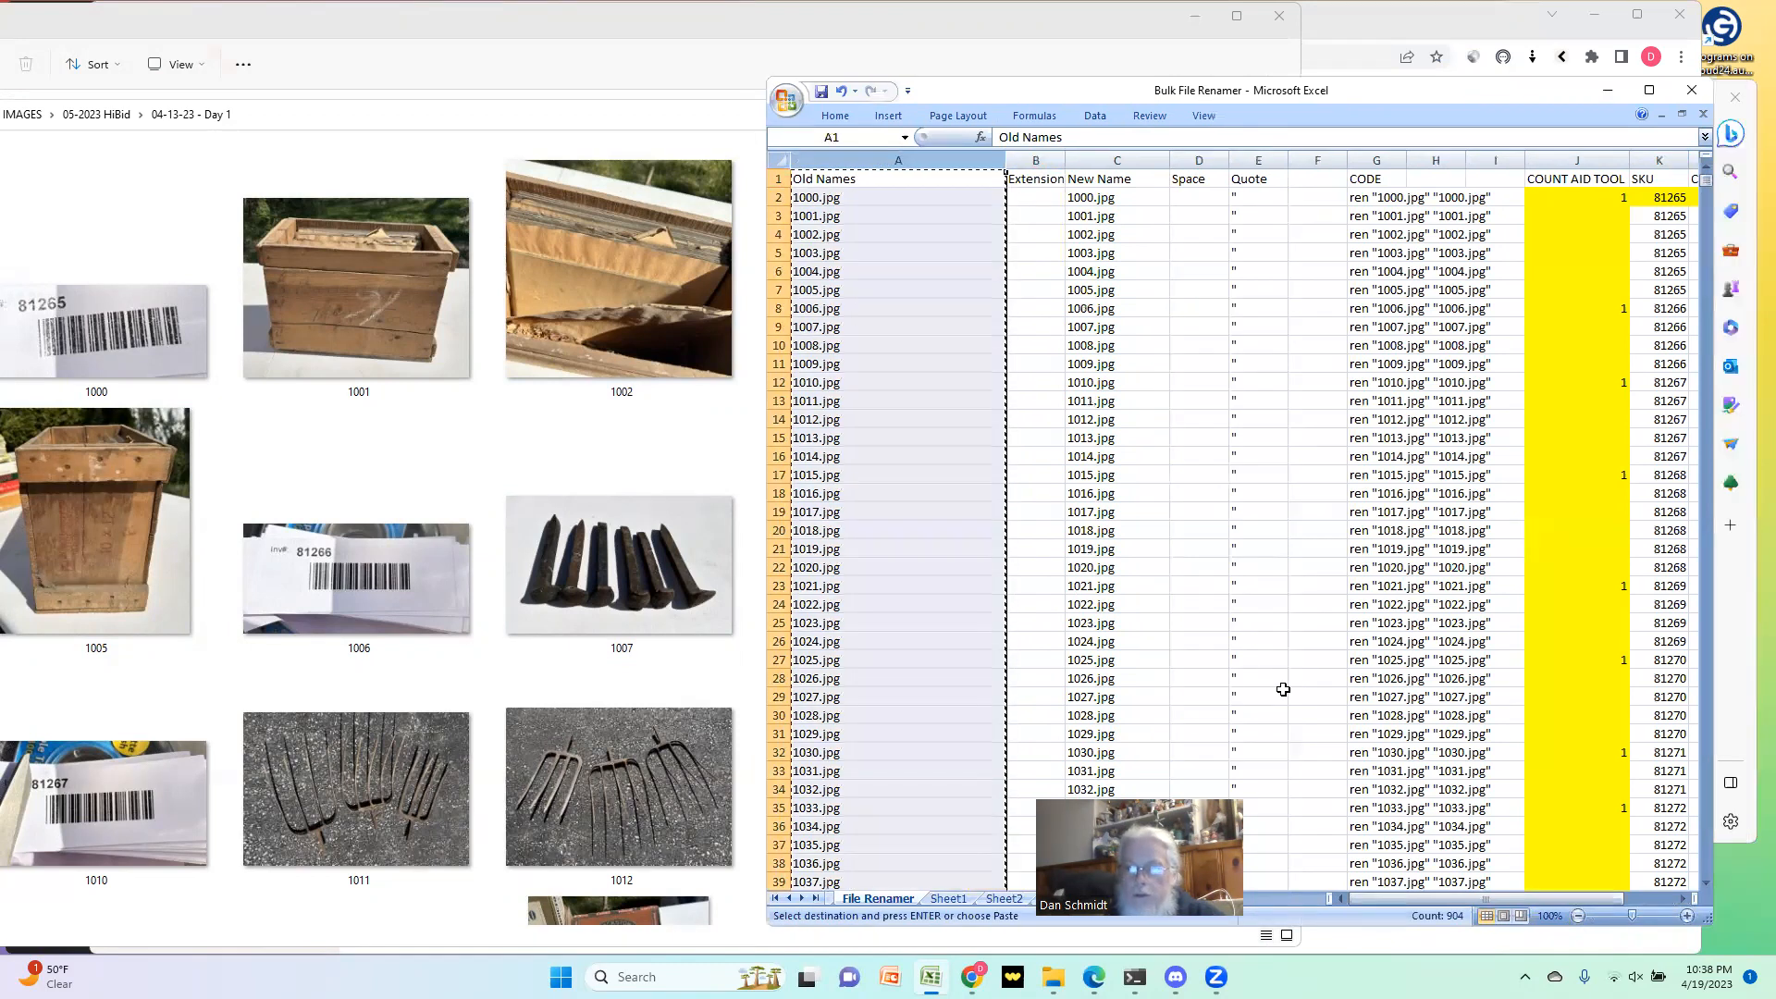
pyautogui.click(995, 900)
pyautogui.click(912, 250)
pyautogui.click(824, 177)
pyautogui.press('Return')
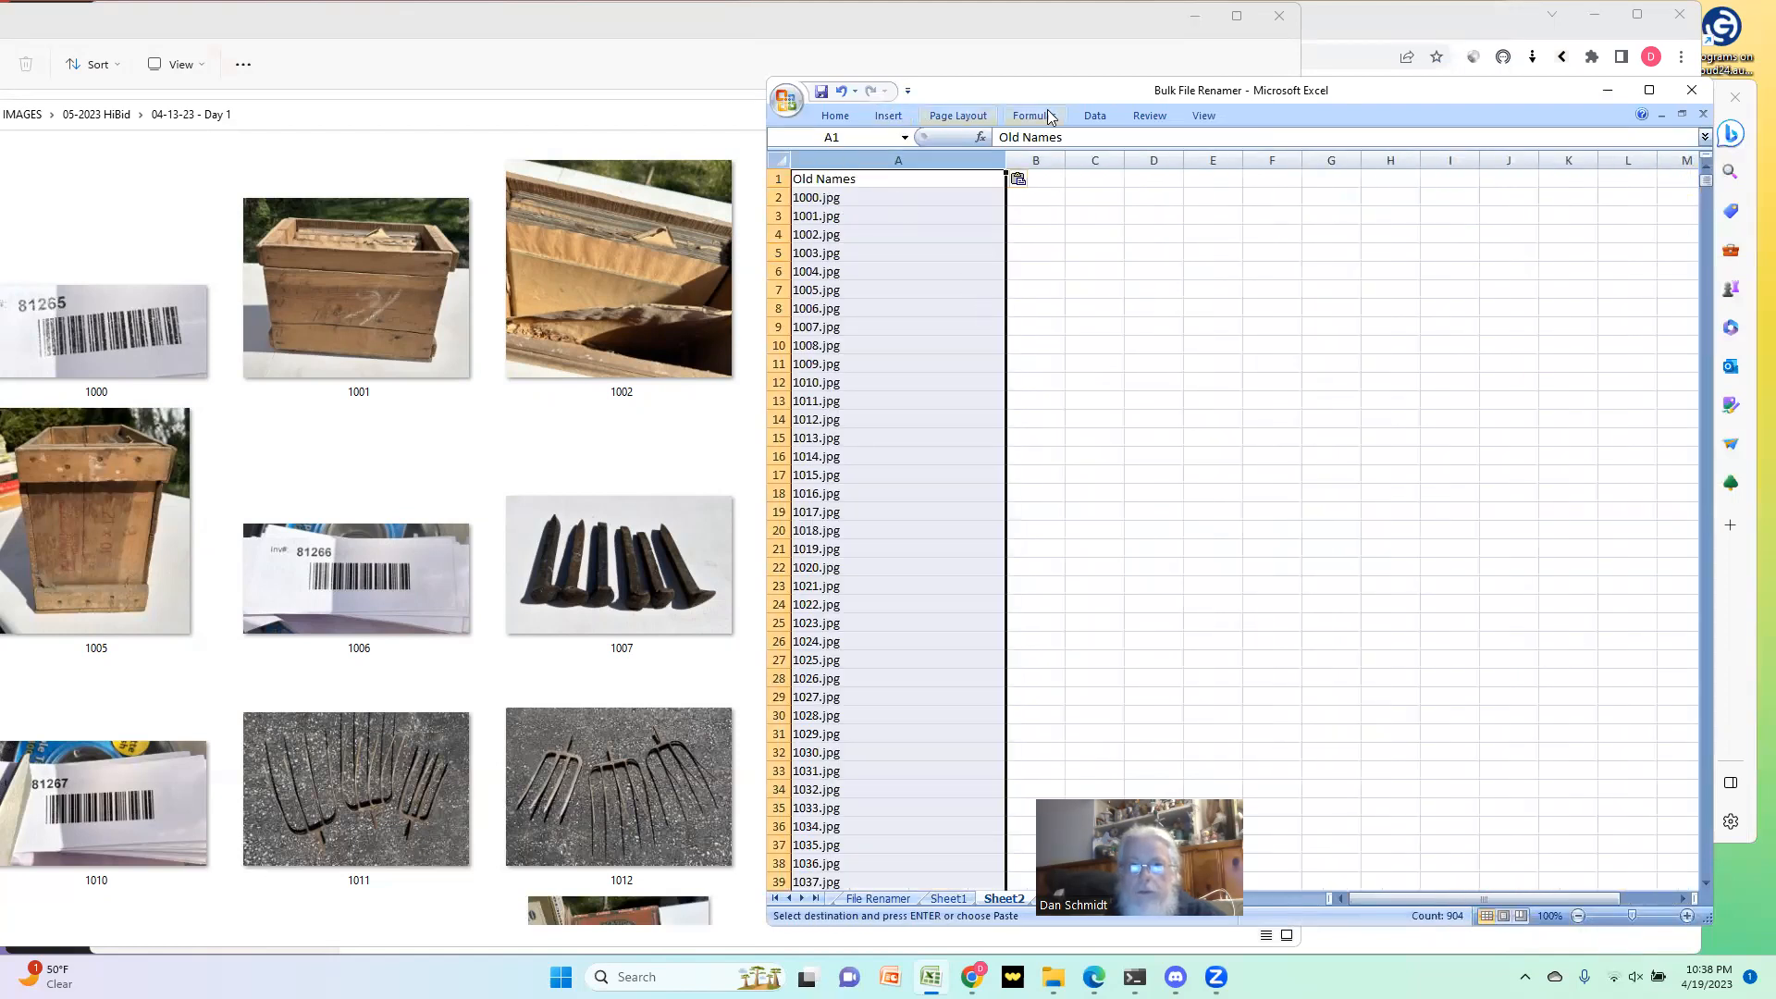
# Step: Split column A of Sheet2 with fixed-width Text to Columns, breaking after the four-digit number and before .jpg
pyautogui.click(1089, 115)
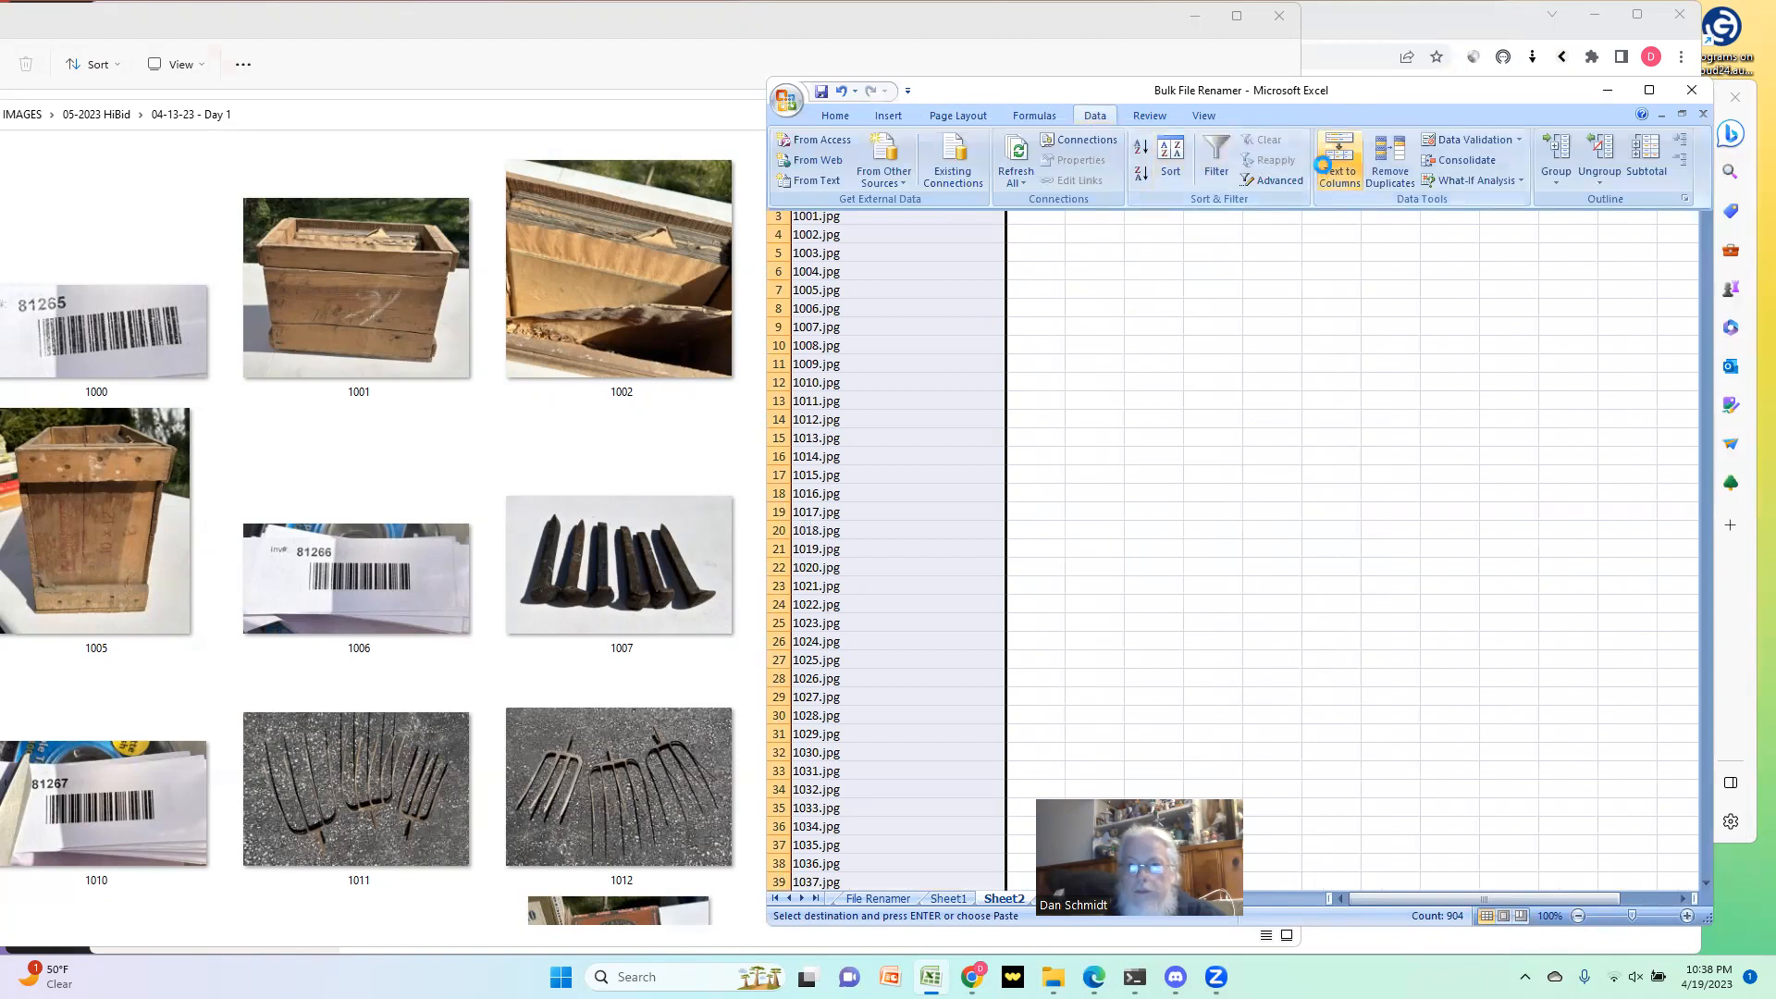
pyautogui.click(1330, 165)
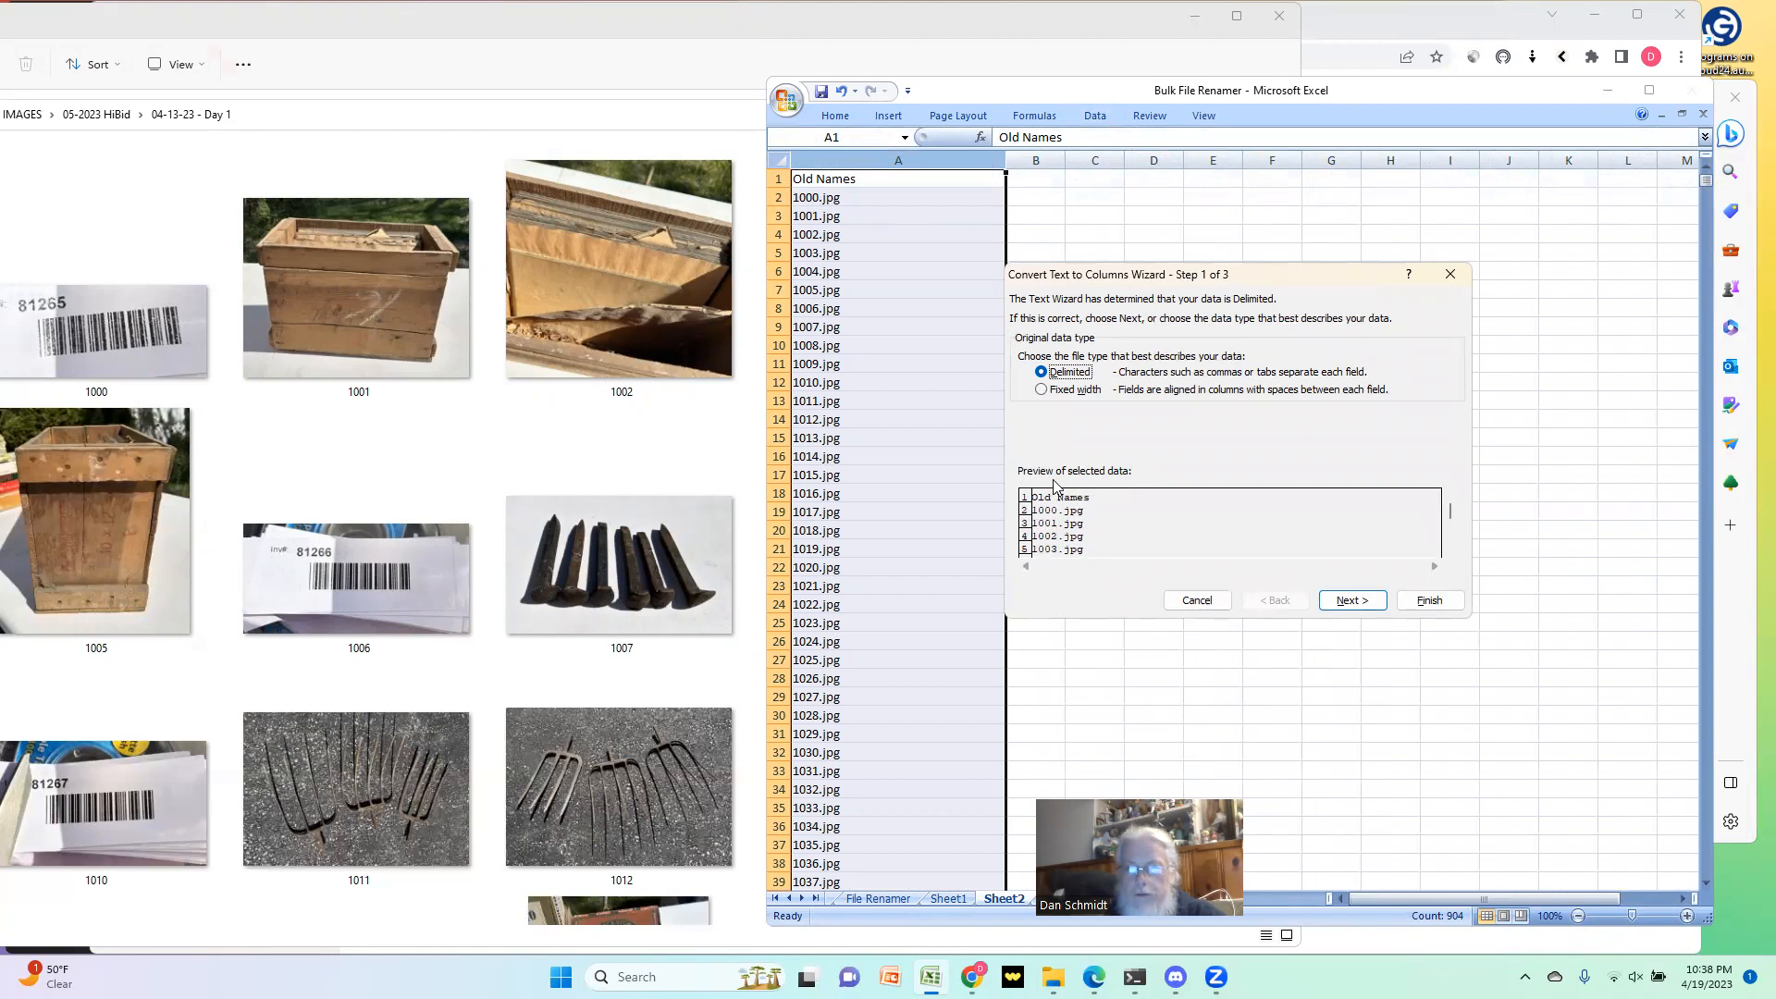
pyautogui.click(1043, 389)
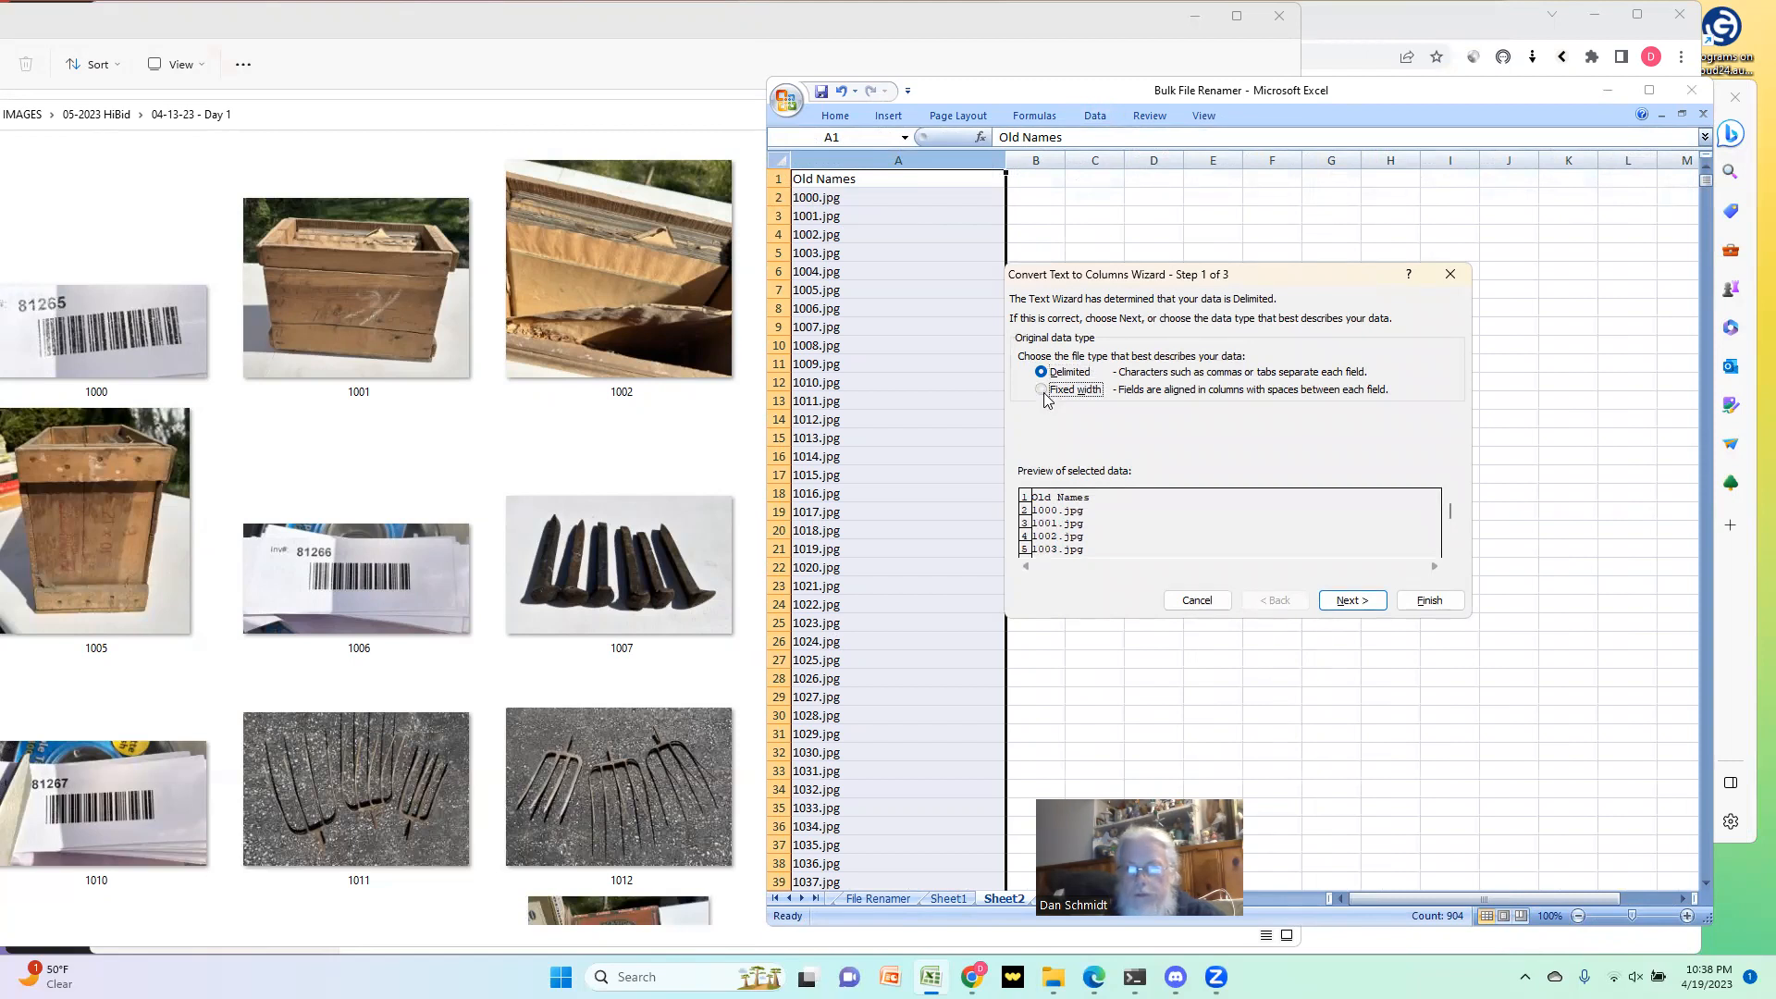
pyautogui.click(1343, 602)
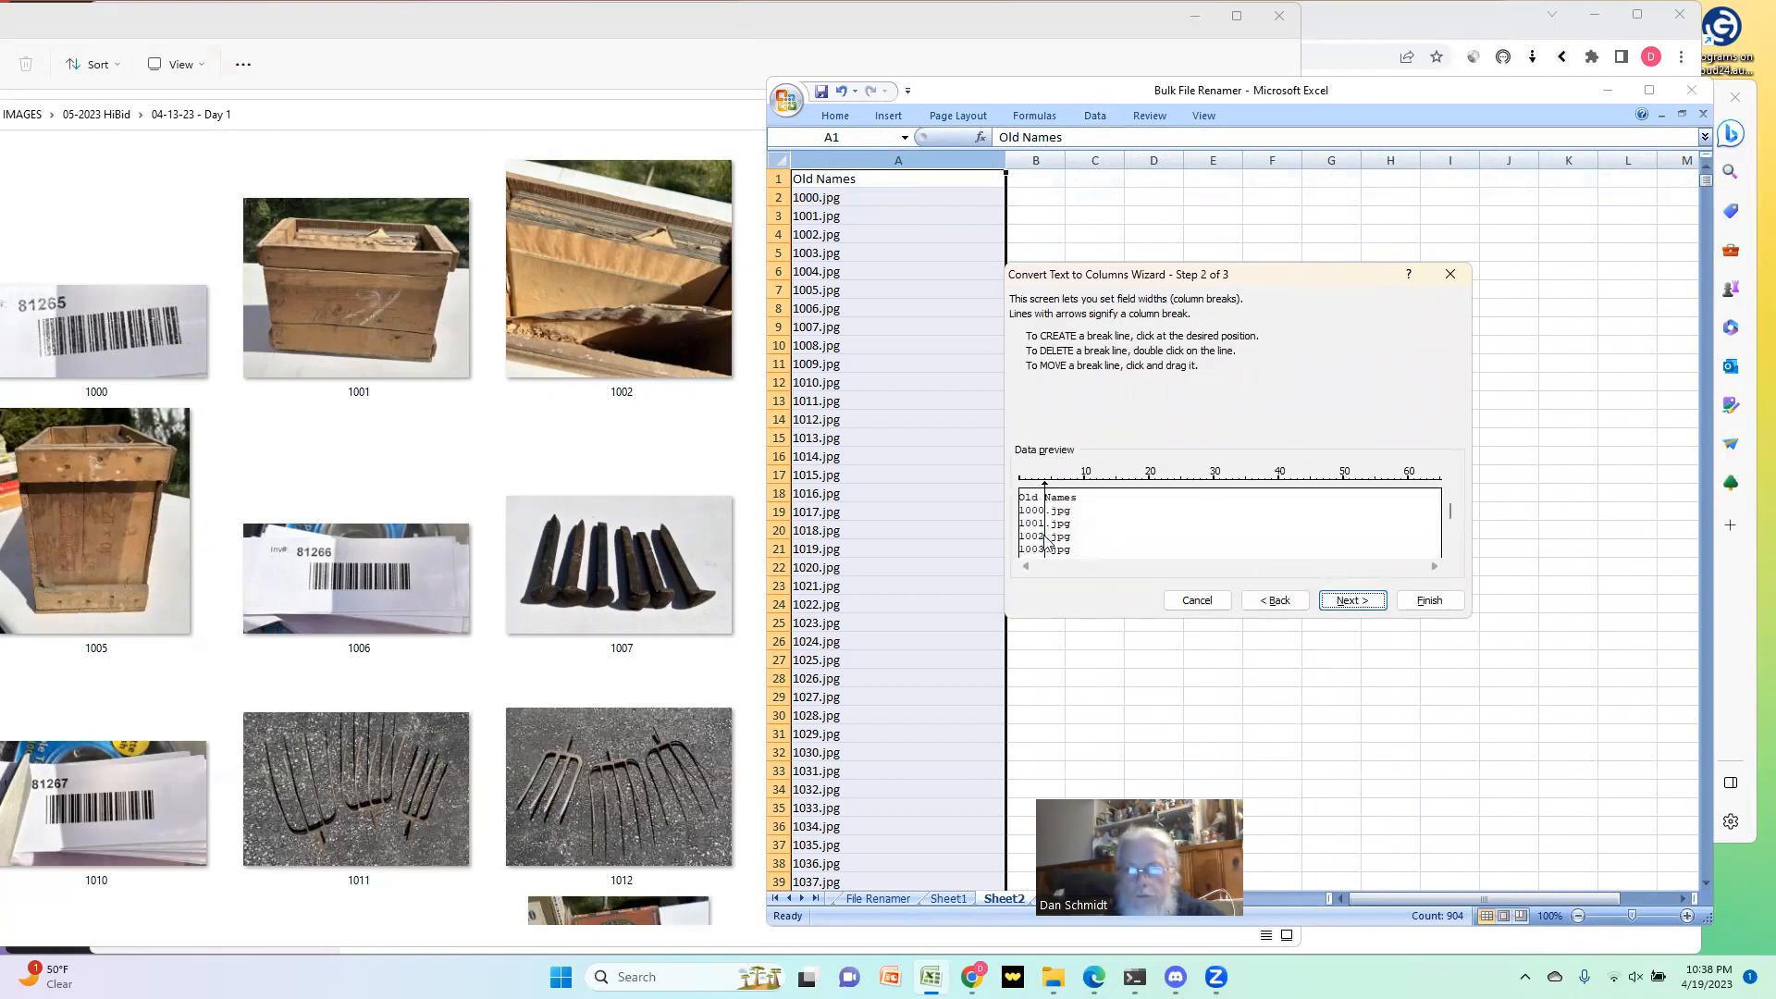
pyautogui.click(1351, 603)
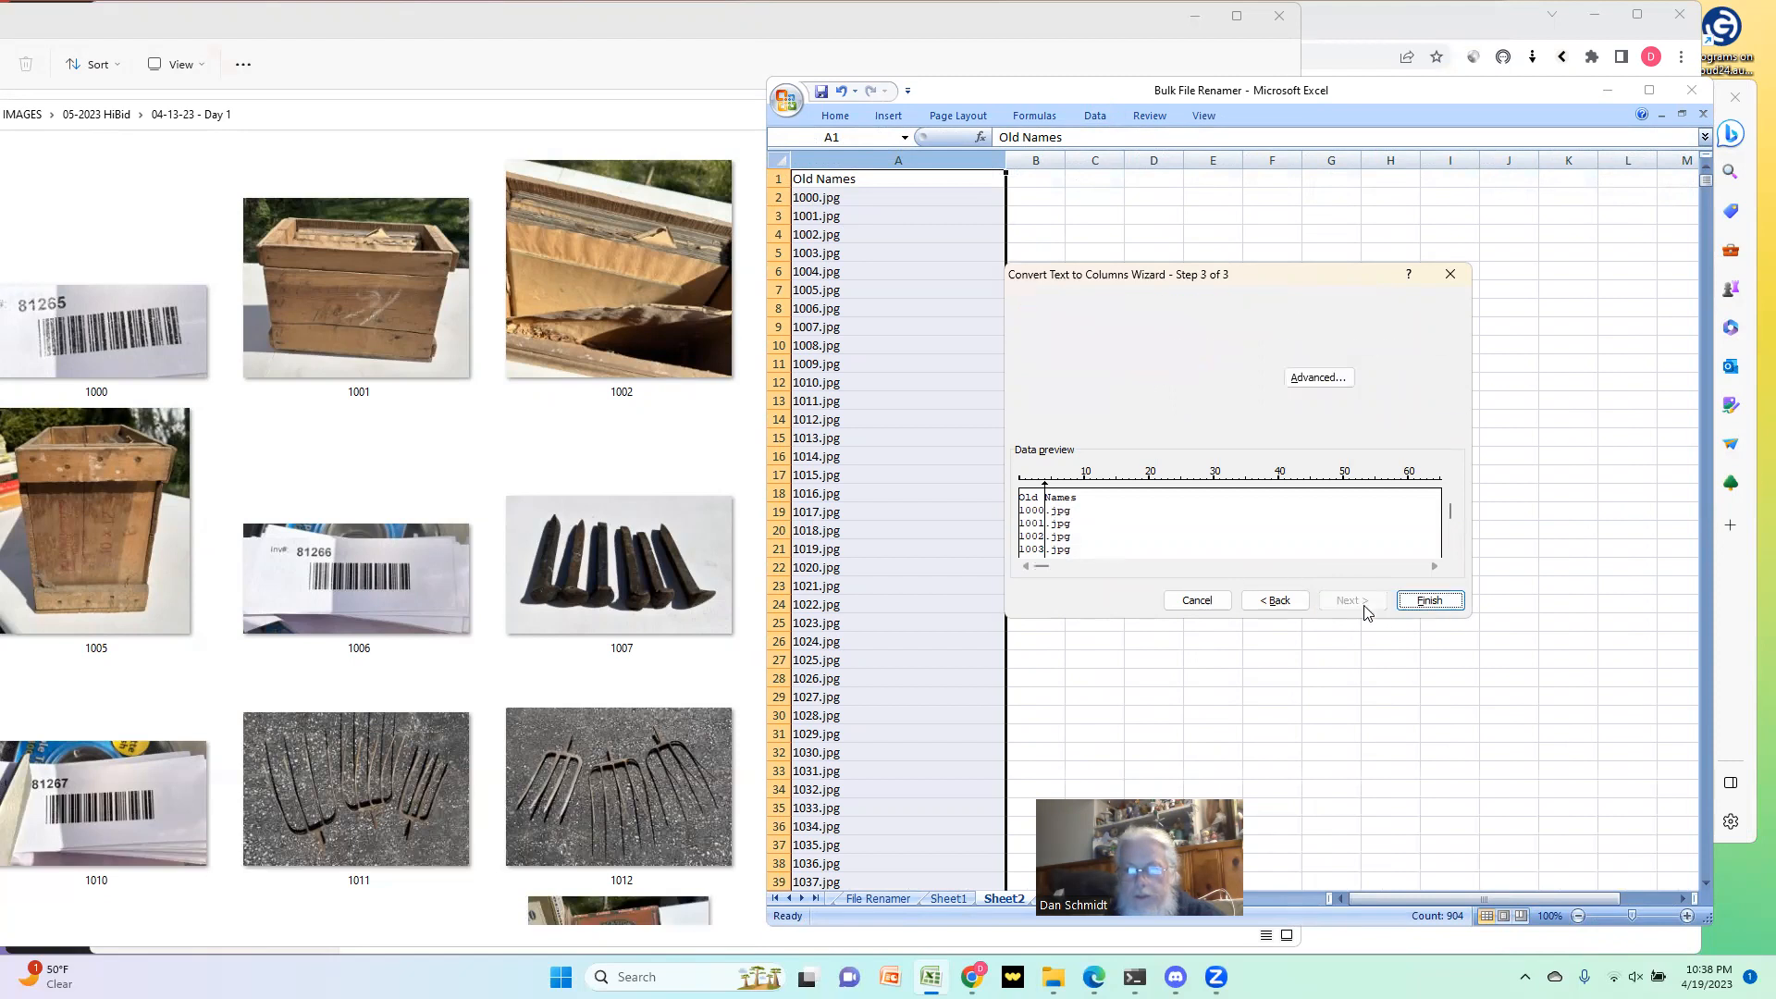
pyautogui.click(1427, 603)
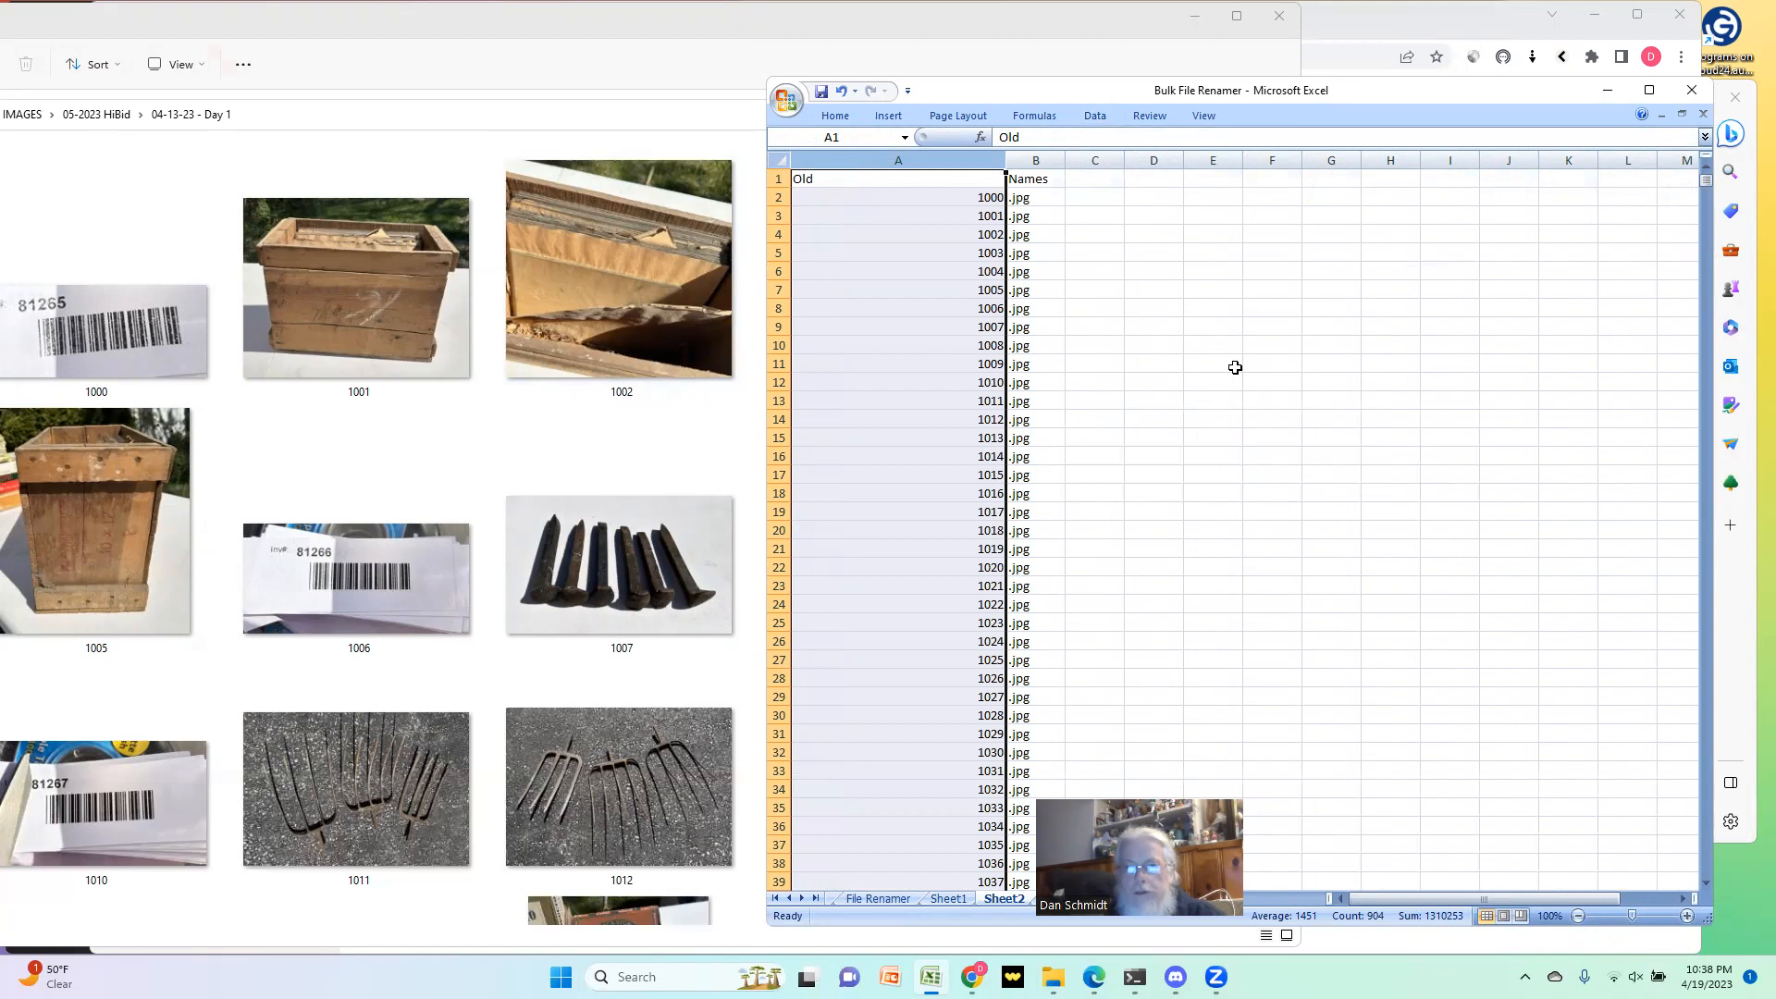
# Step: Copy the file numbers 1000 to 1902 from Sheet2 and Paste Special them over Old Names in File Renamer from A2
pyautogui.hotkey('ctrl', 'c')
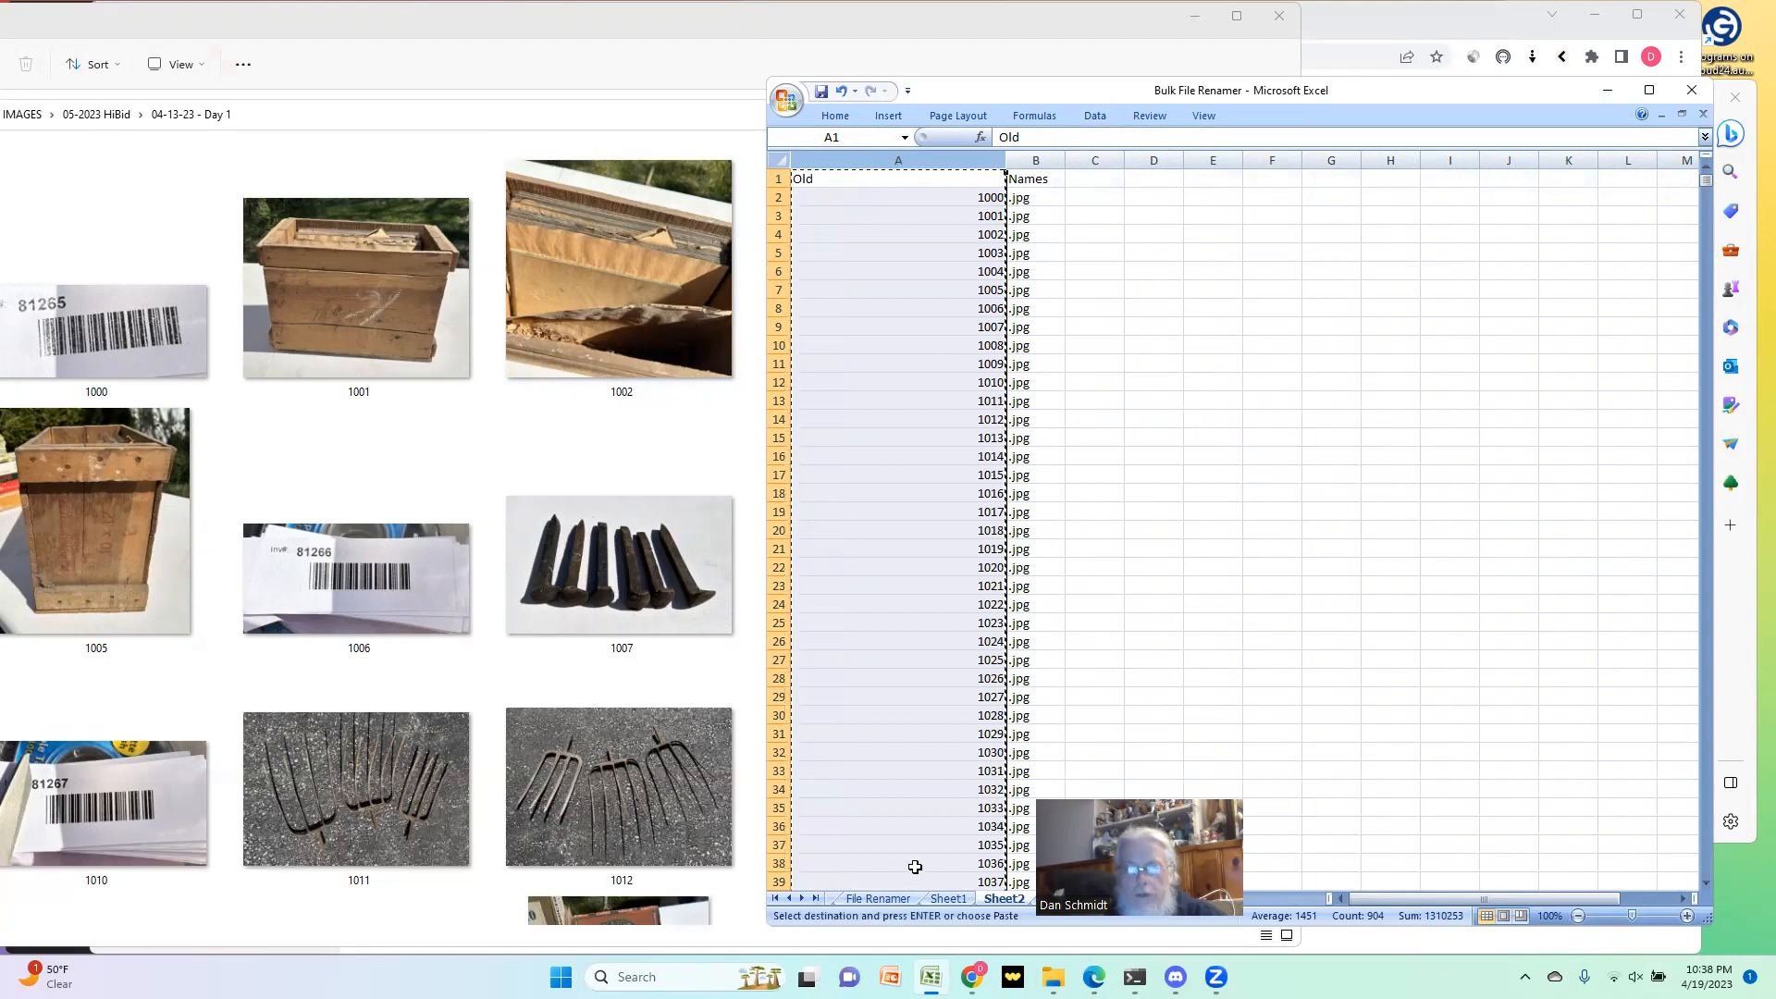
pyautogui.click(905, 200)
pyautogui.hotkey('ctrl', 'shift', 'Down')
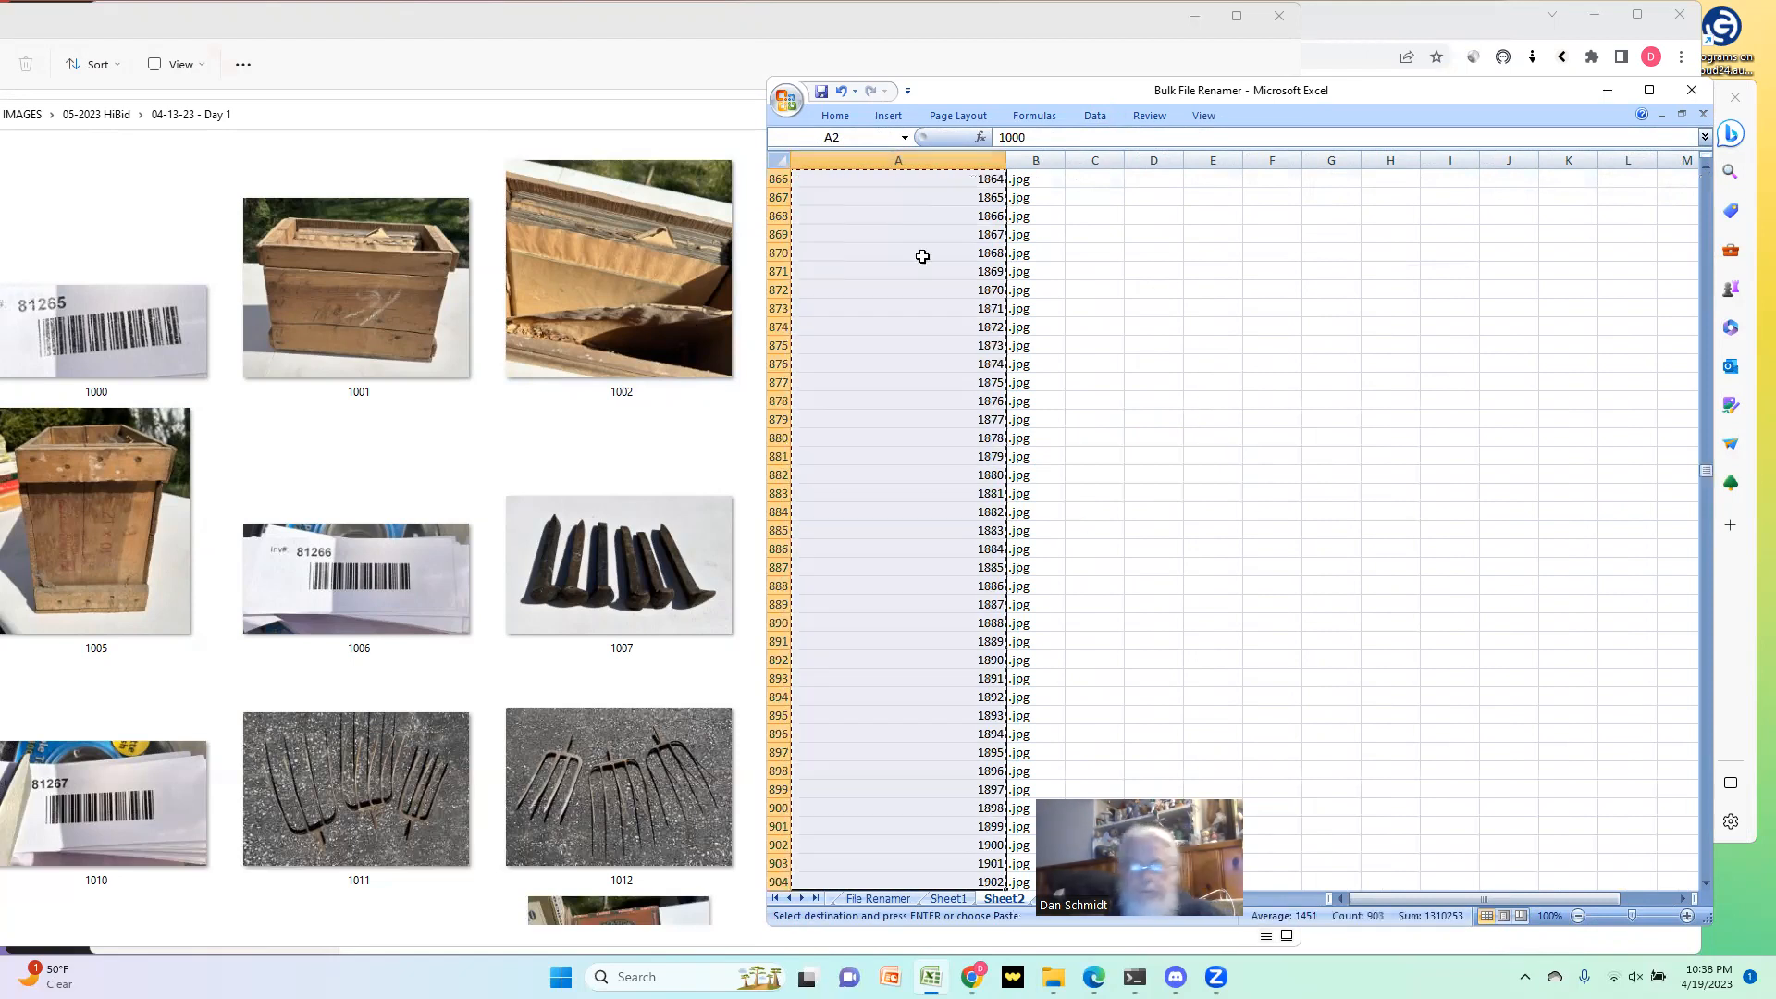
pyautogui.click(902, 899)
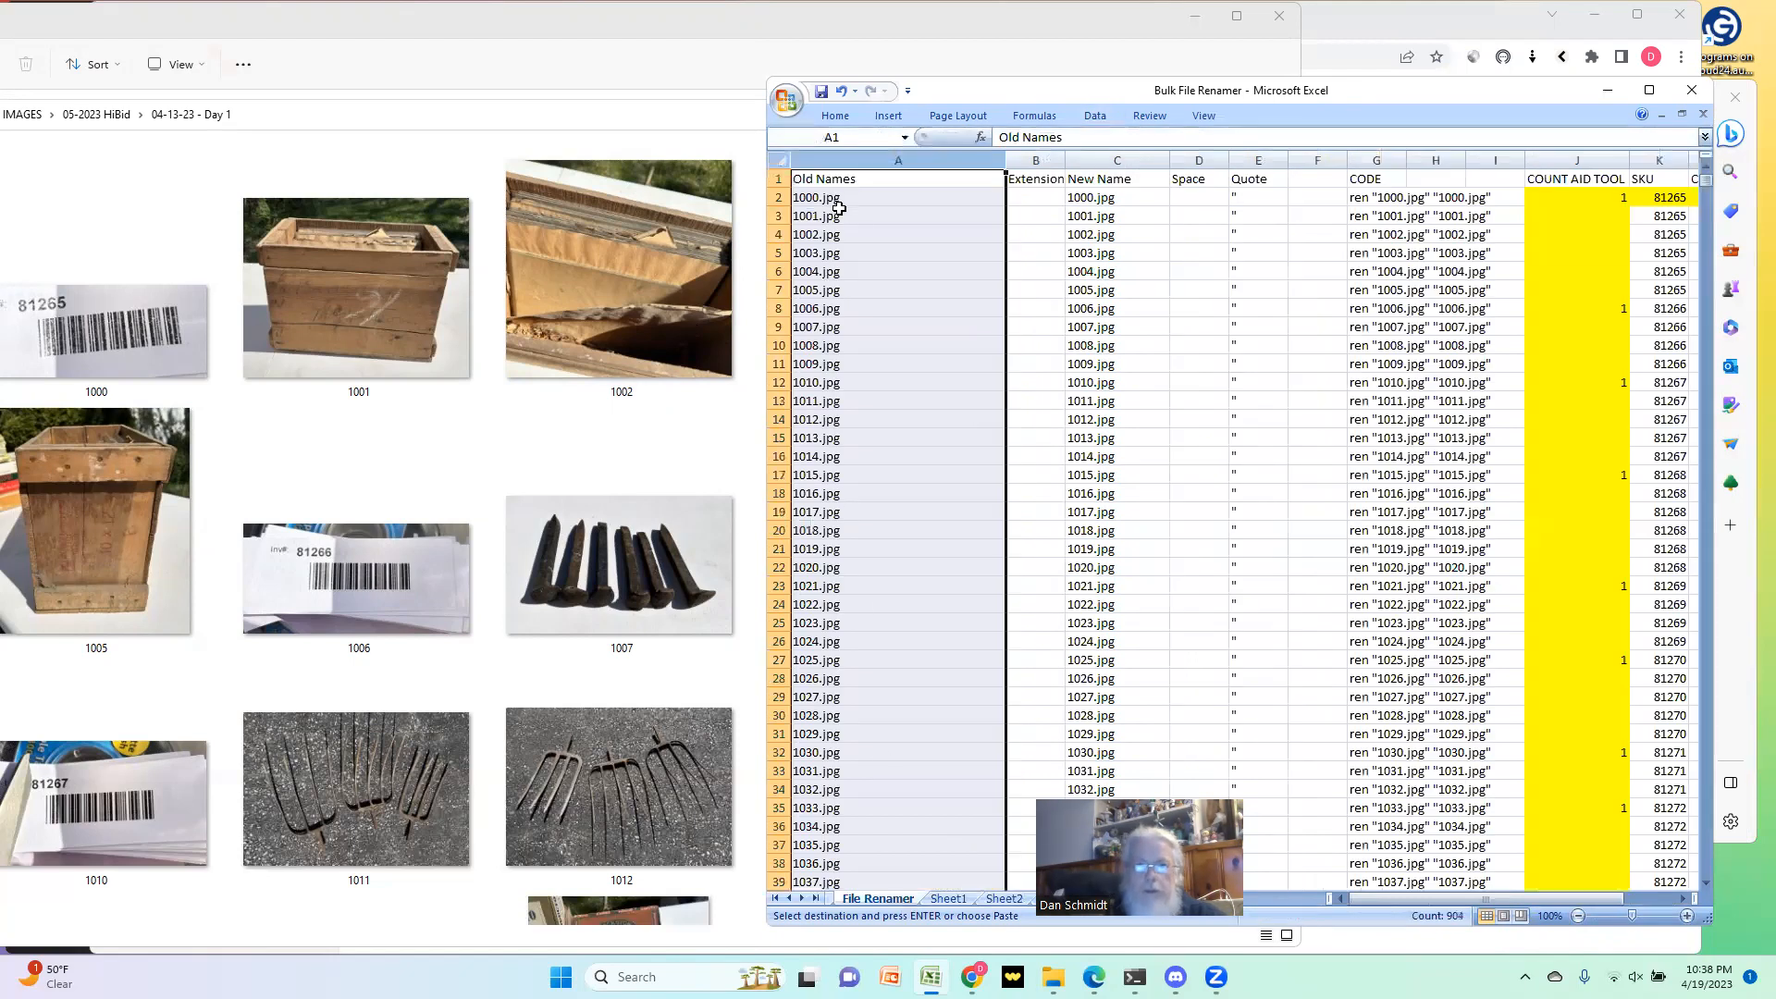
pyautogui.click(840, 199)
pyautogui.rightClick(840, 200)
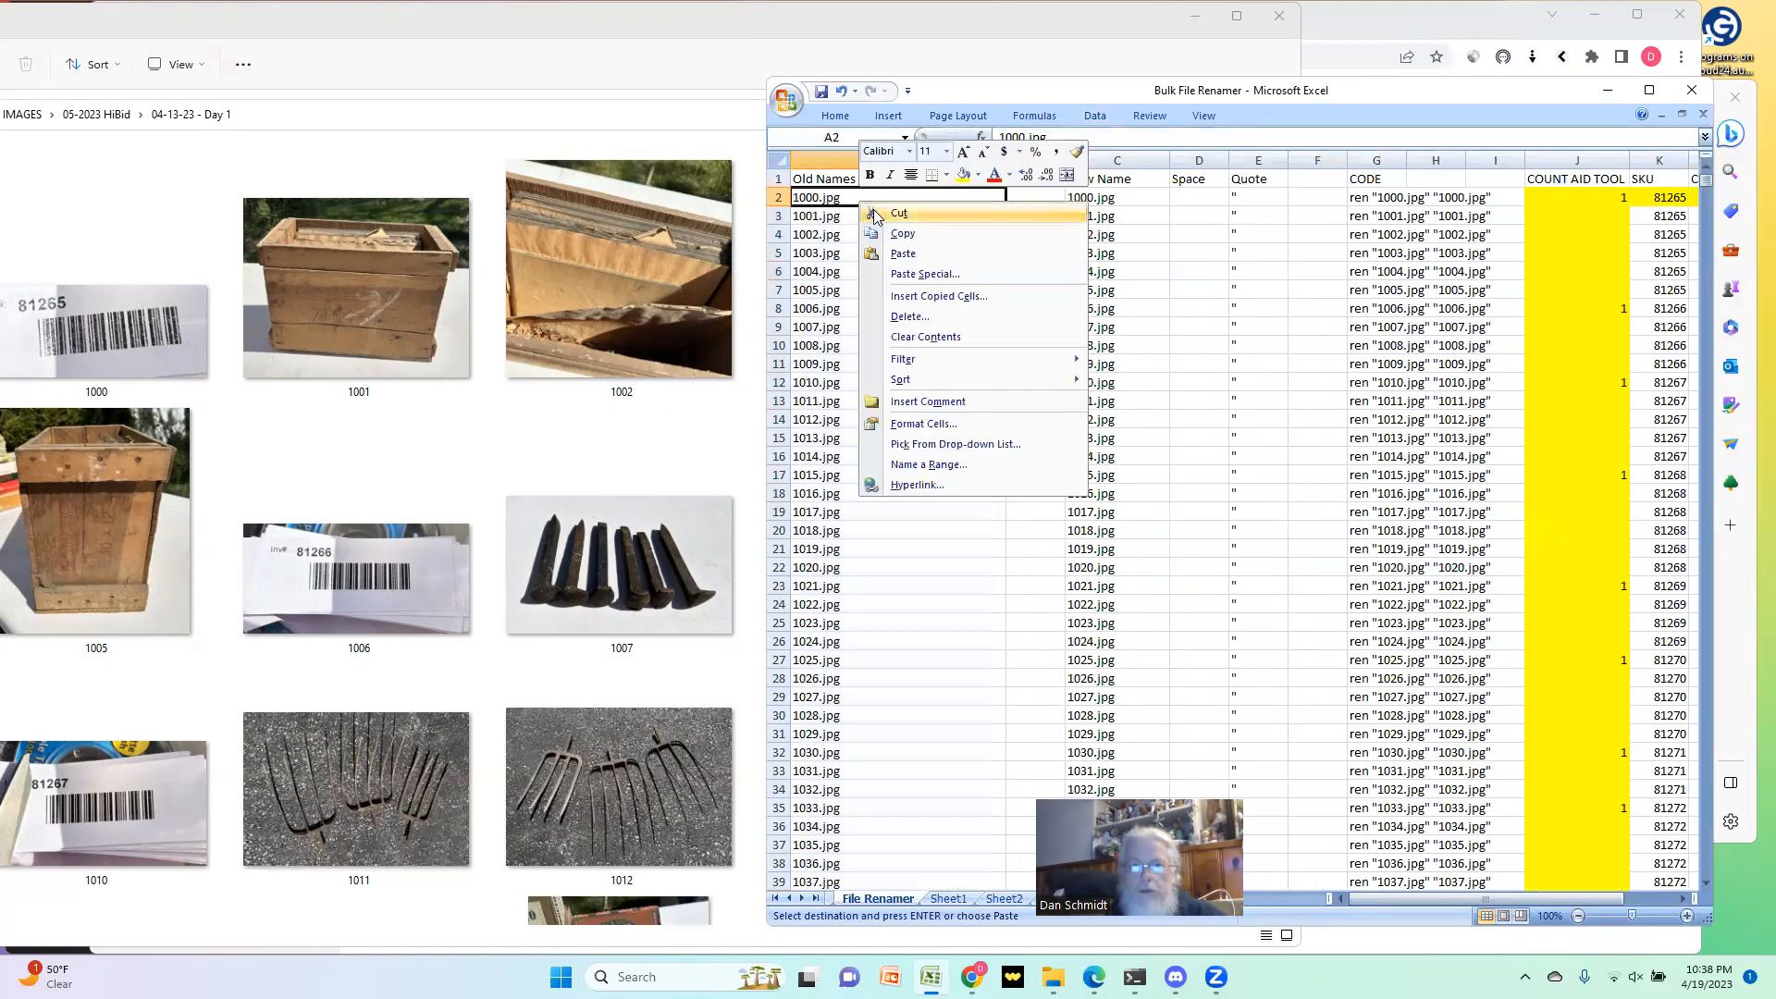
pyautogui.click(916, 273)
pyautogui.click(783, 186)
pyautogui.click(947, 372)
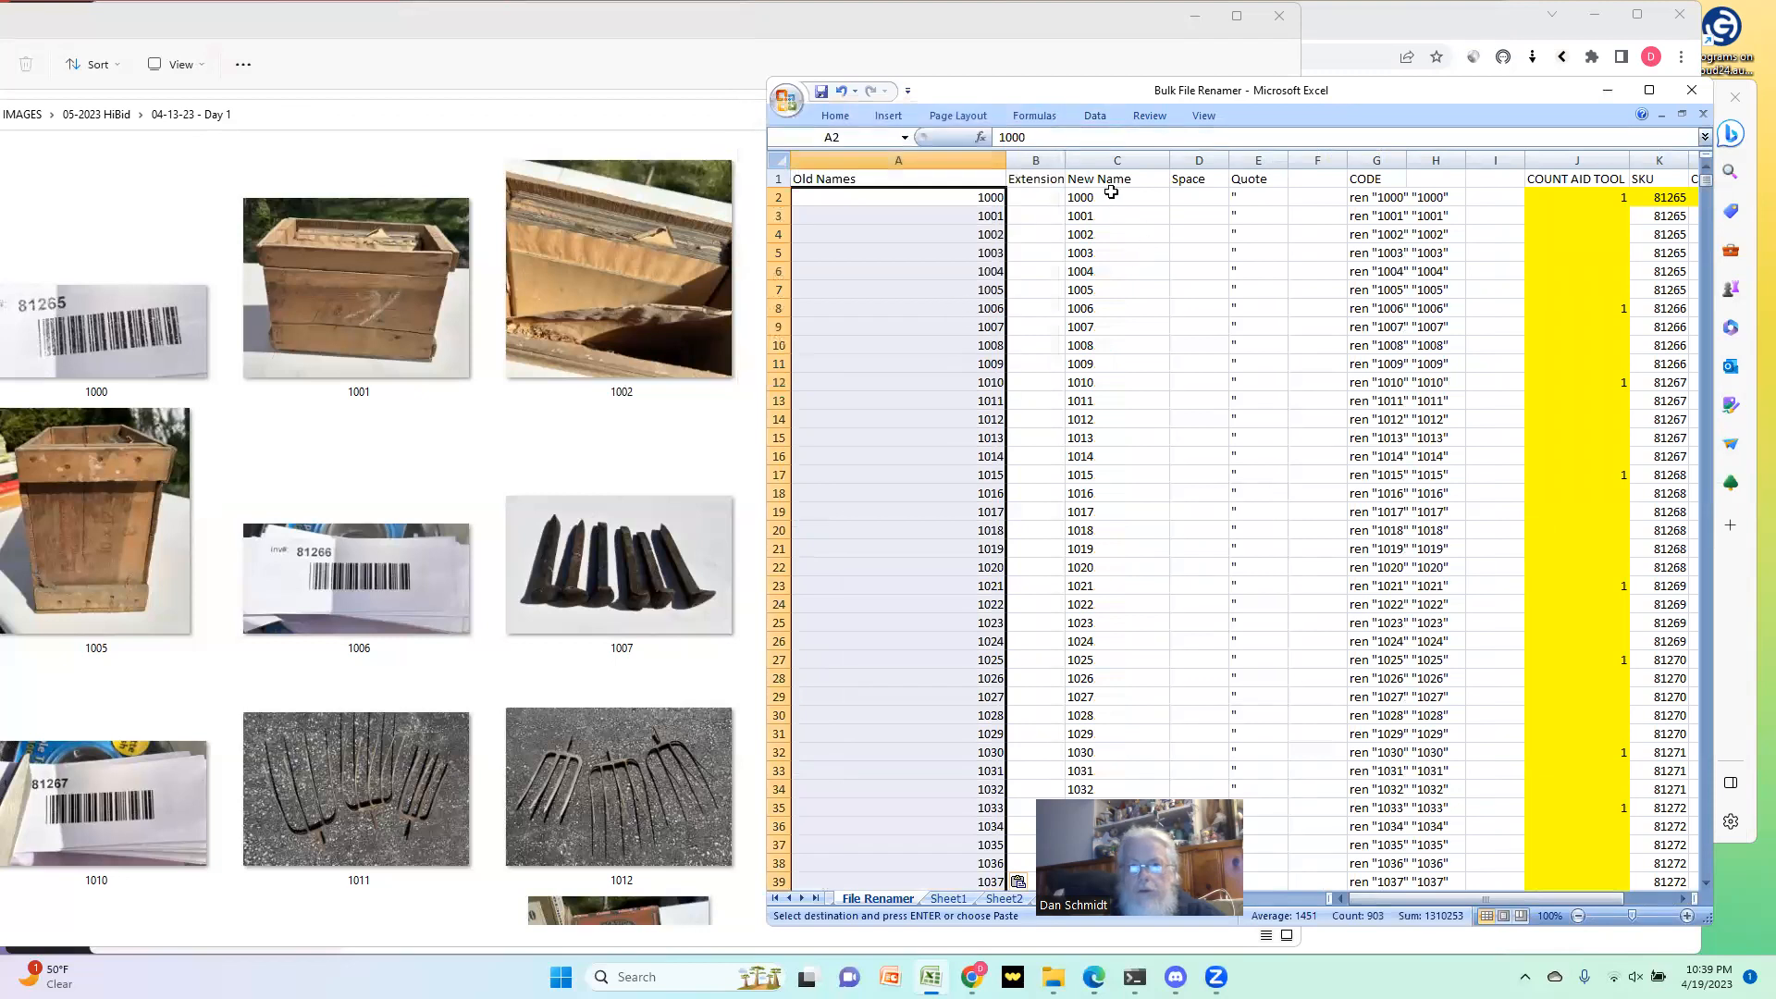
# Step: Enter .jpg as the extension for file 1000 in B2
pyautogui.click(1032, 197)
pyautogui.write('.jpg')
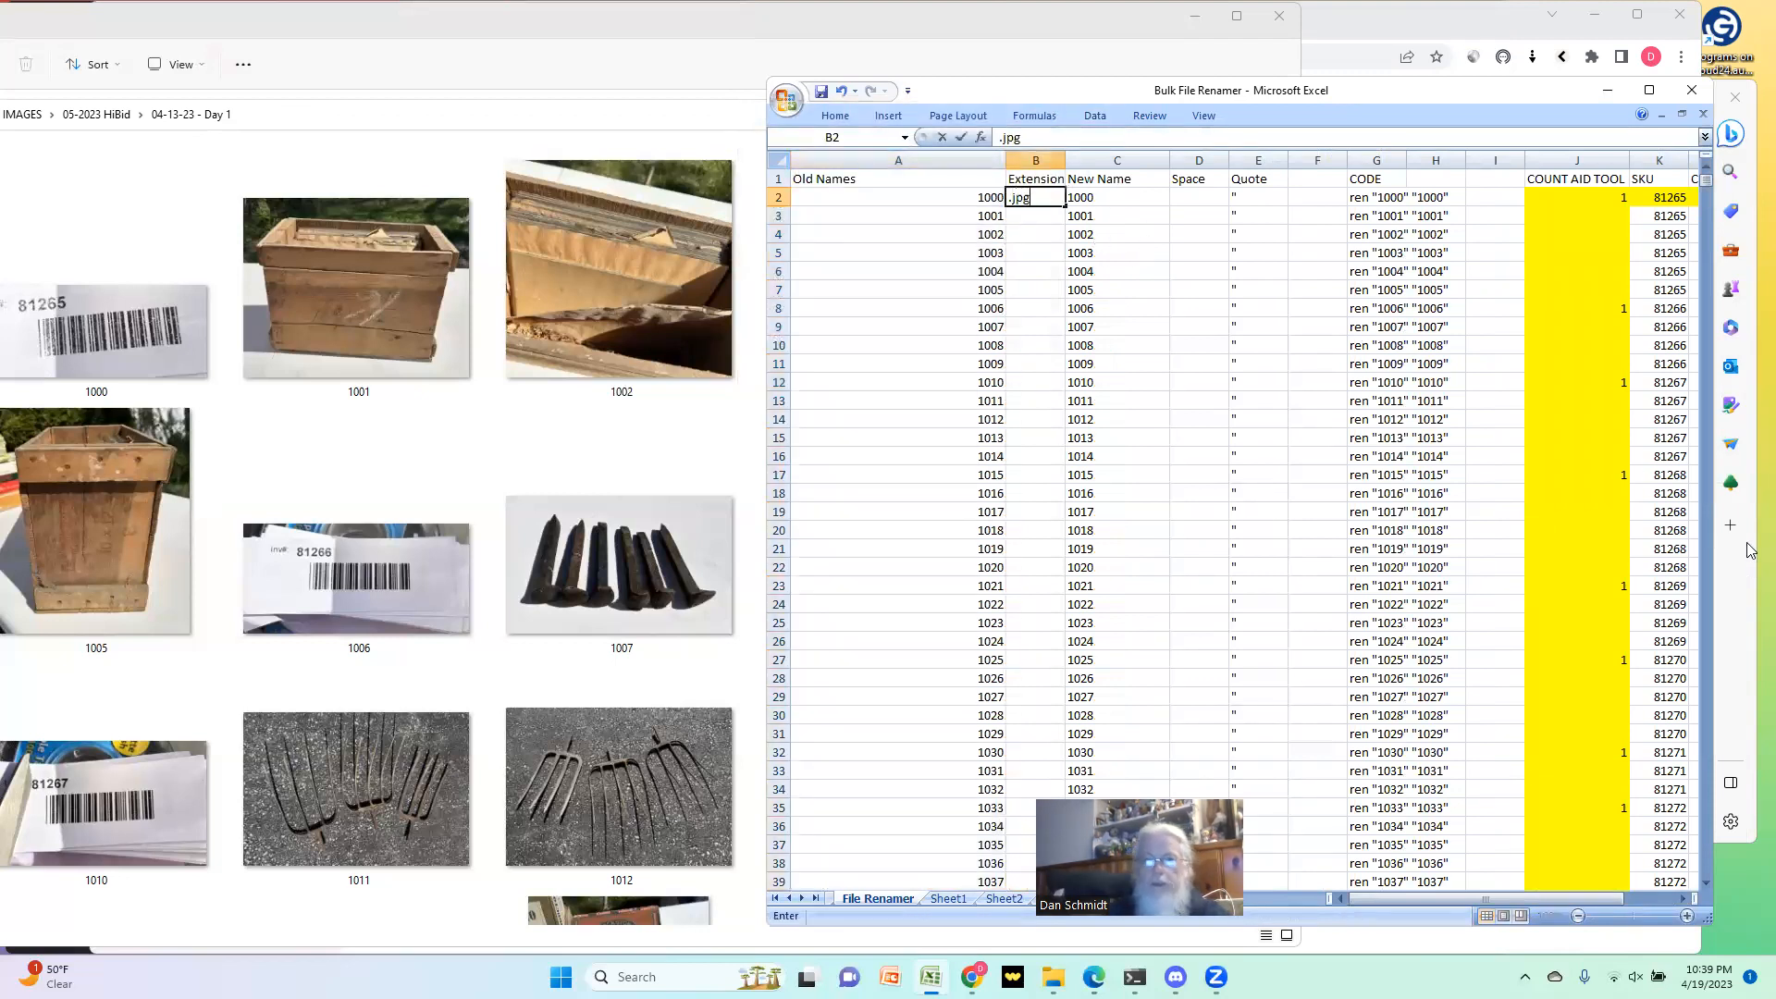
pyautogui.hotkey('ctrl', 'Return')
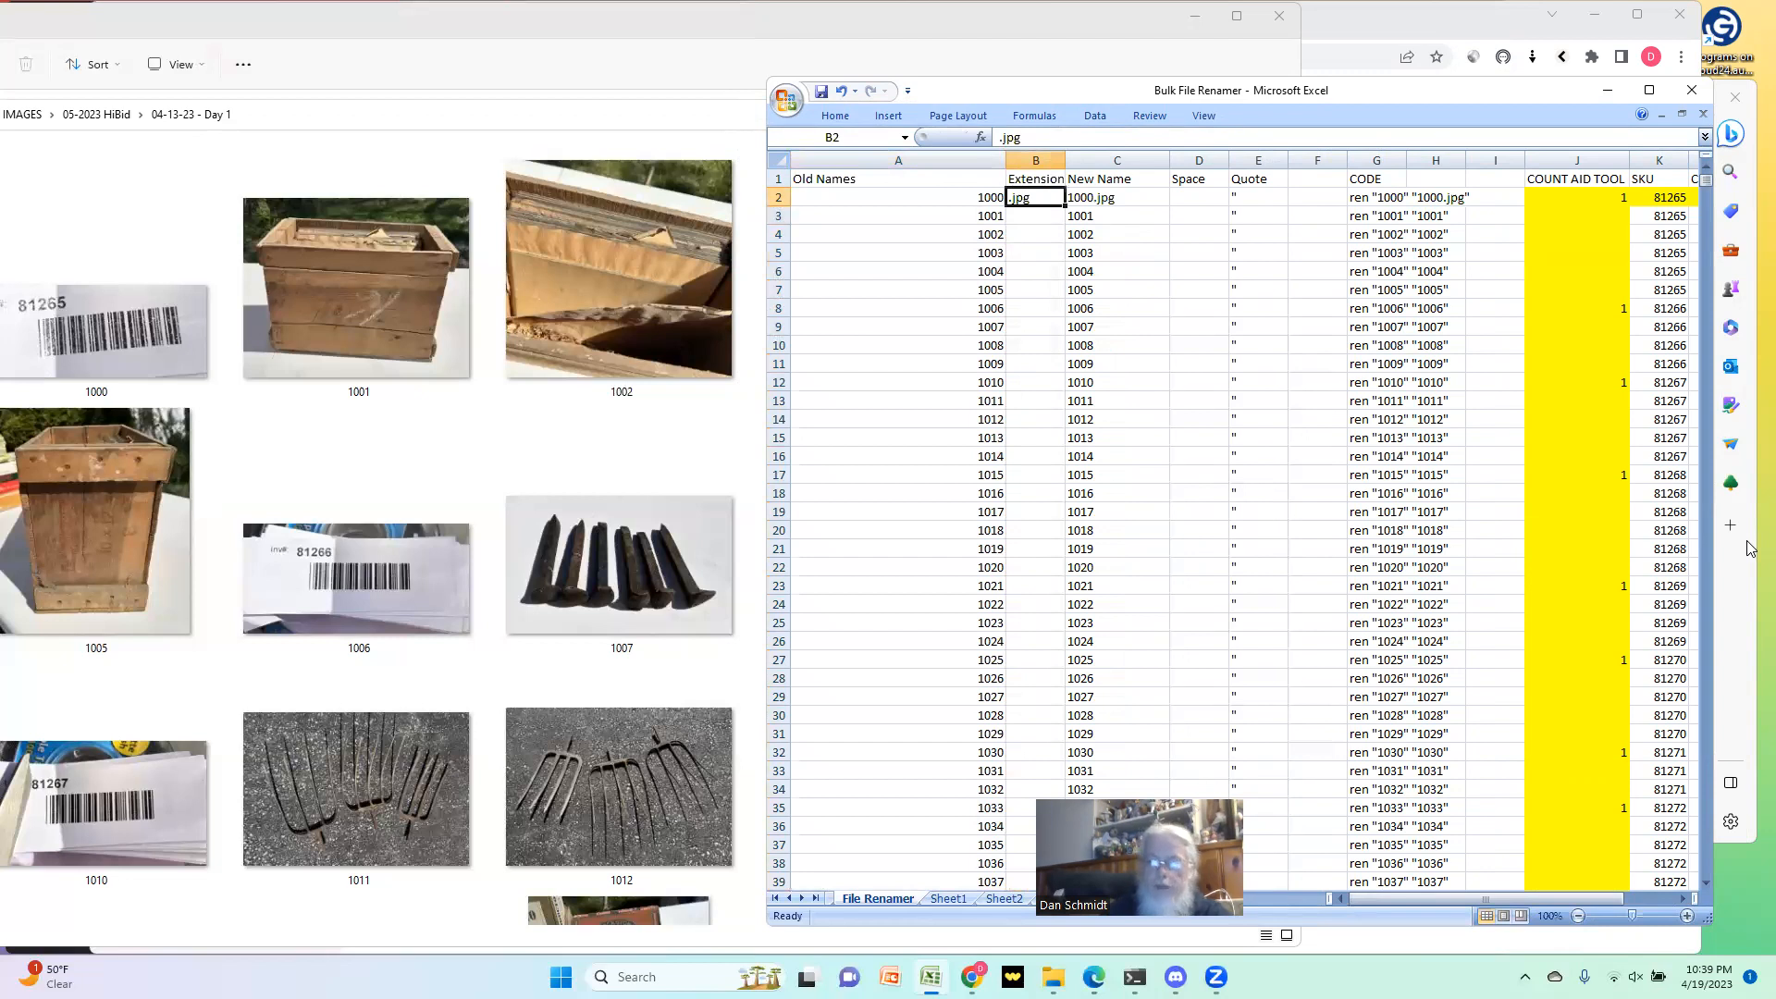
# Step: Change the extension in B2 to .png
pyautogui.write('.')
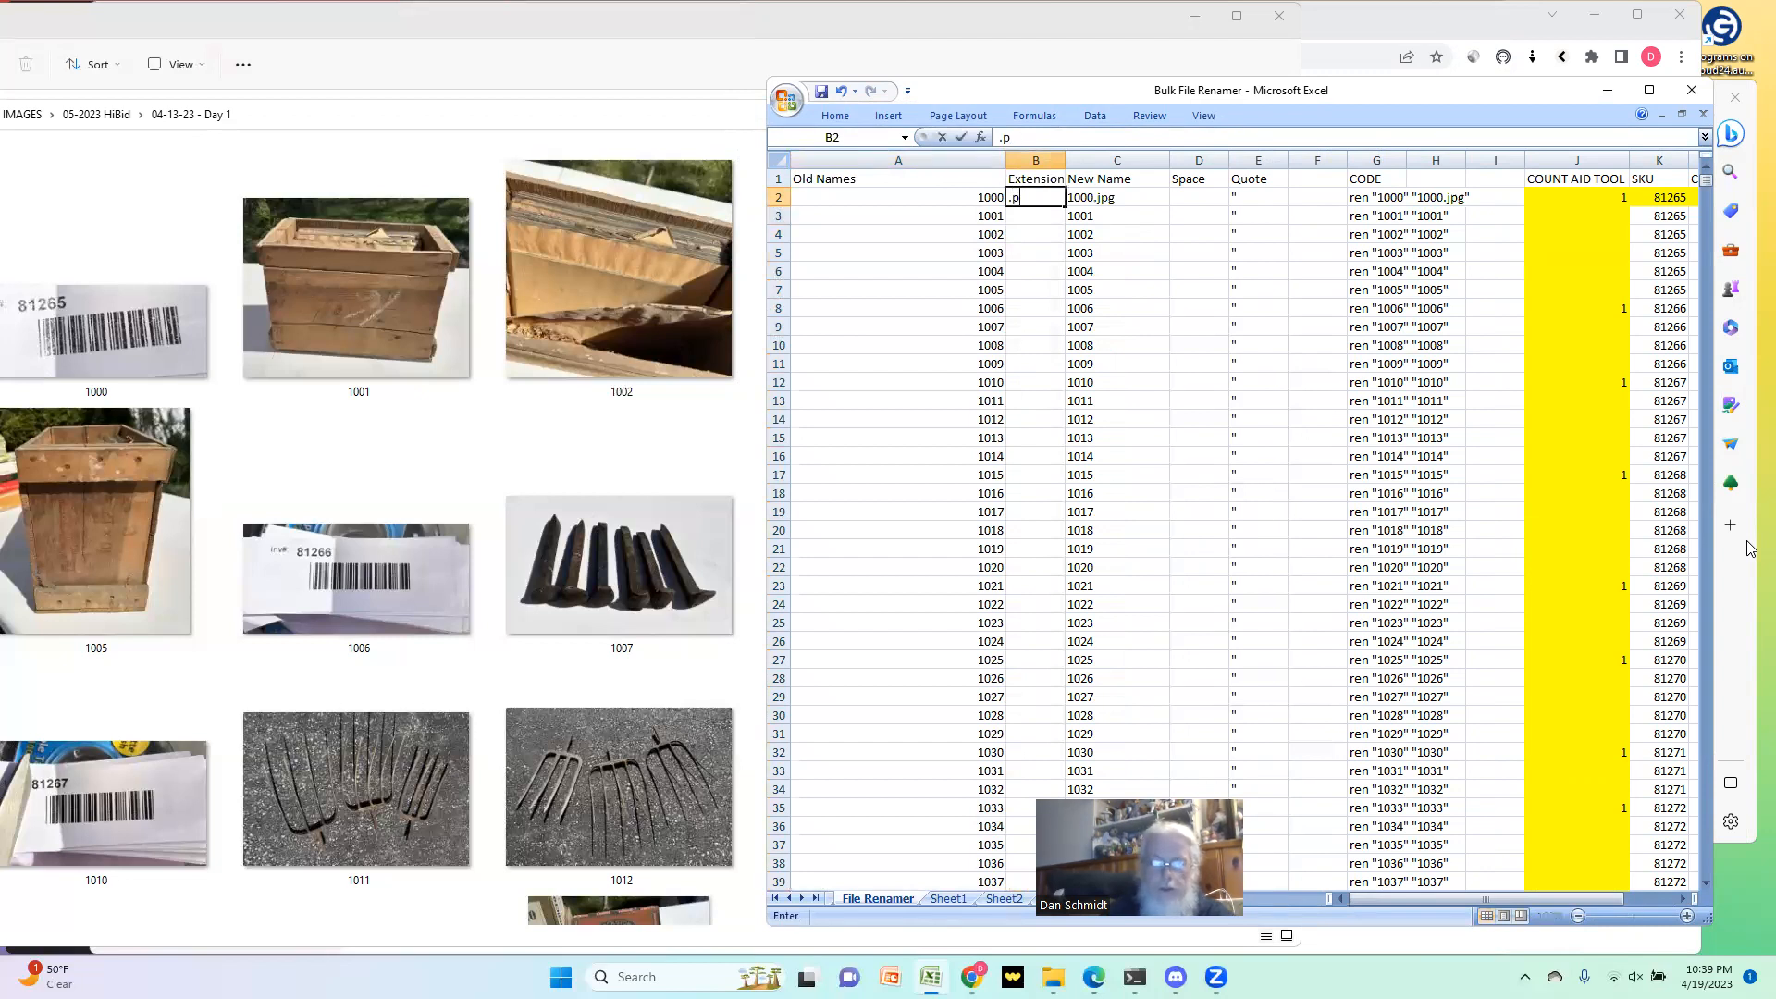
pyautogui.press('Return')
pyautogui.press('Up')
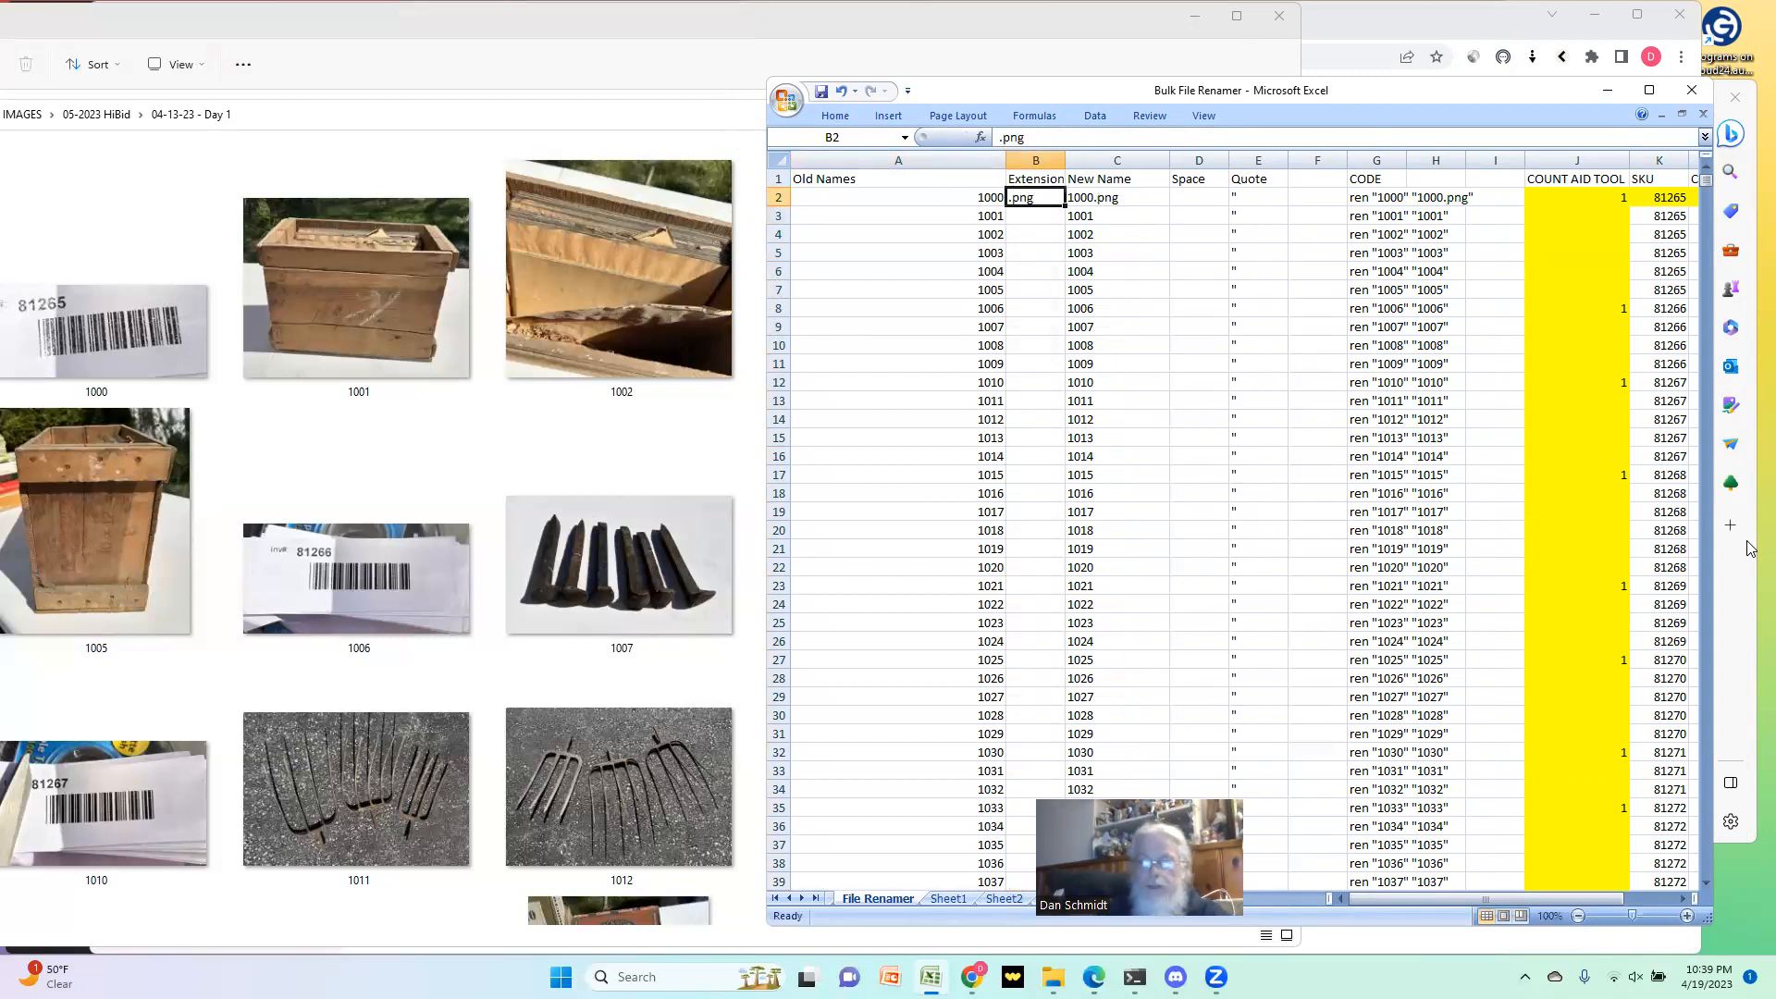
# Step: Change the extension for file 1000 in B2 to .odr
pyautogui.write('.odr')
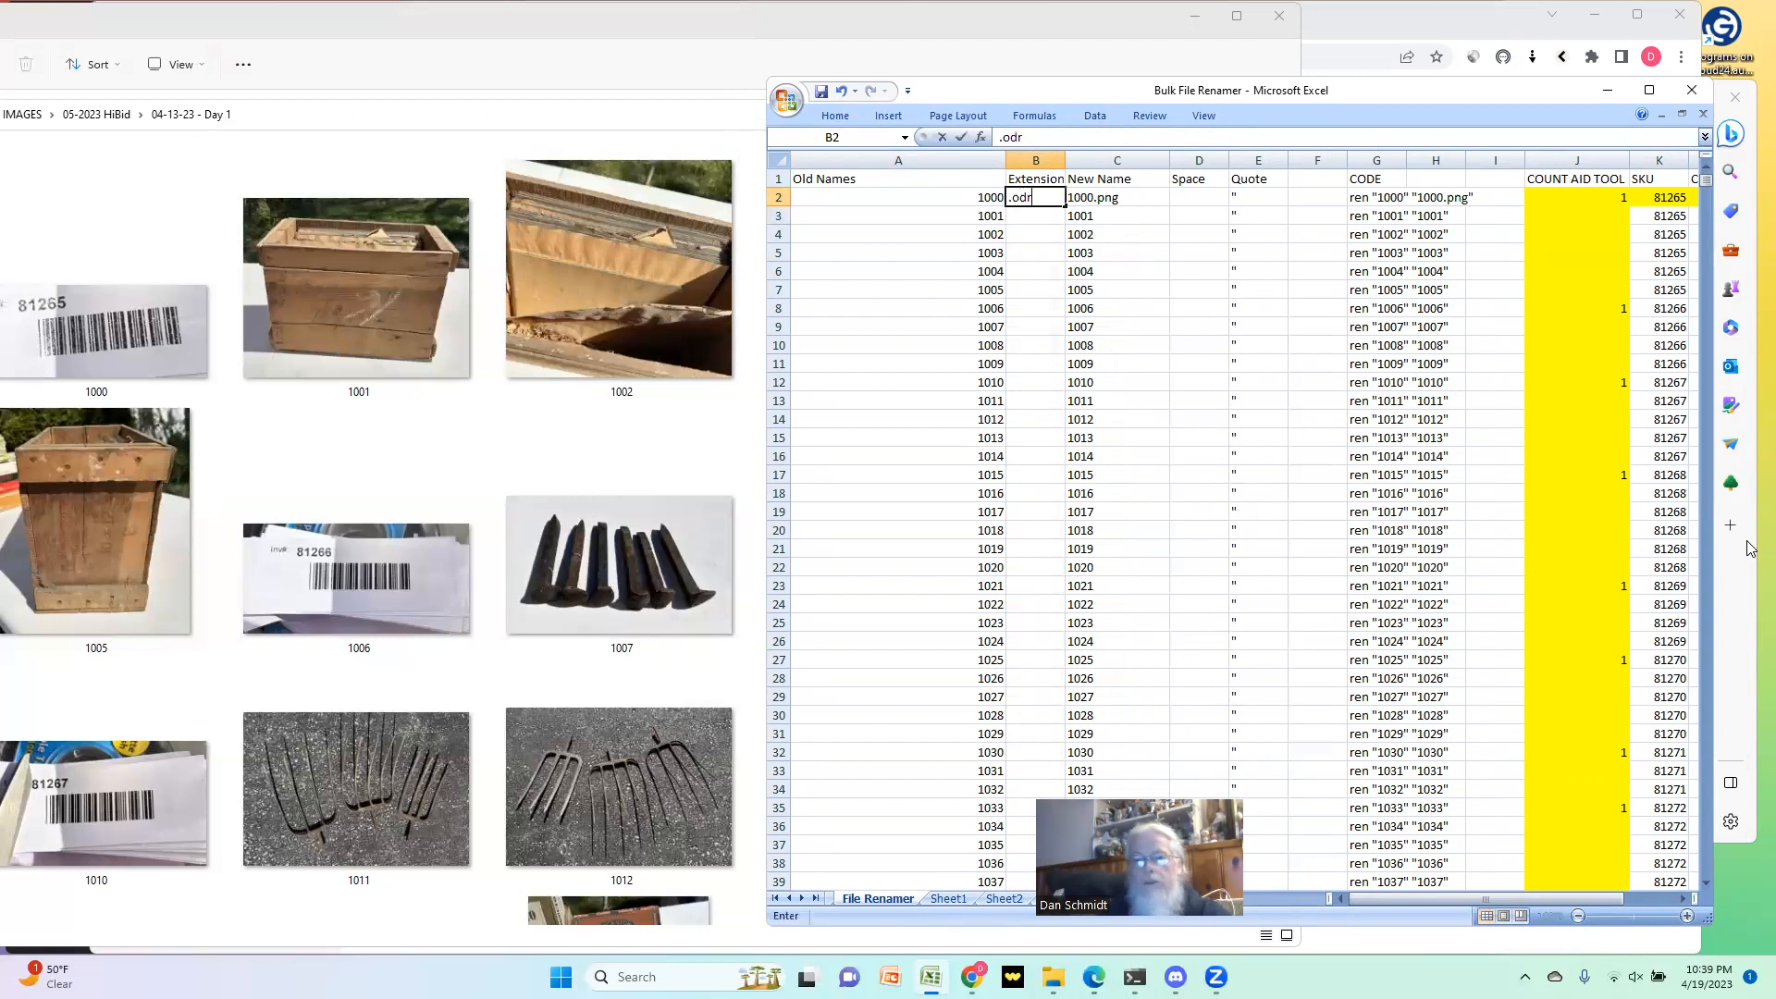
pyautogui.press('Return')
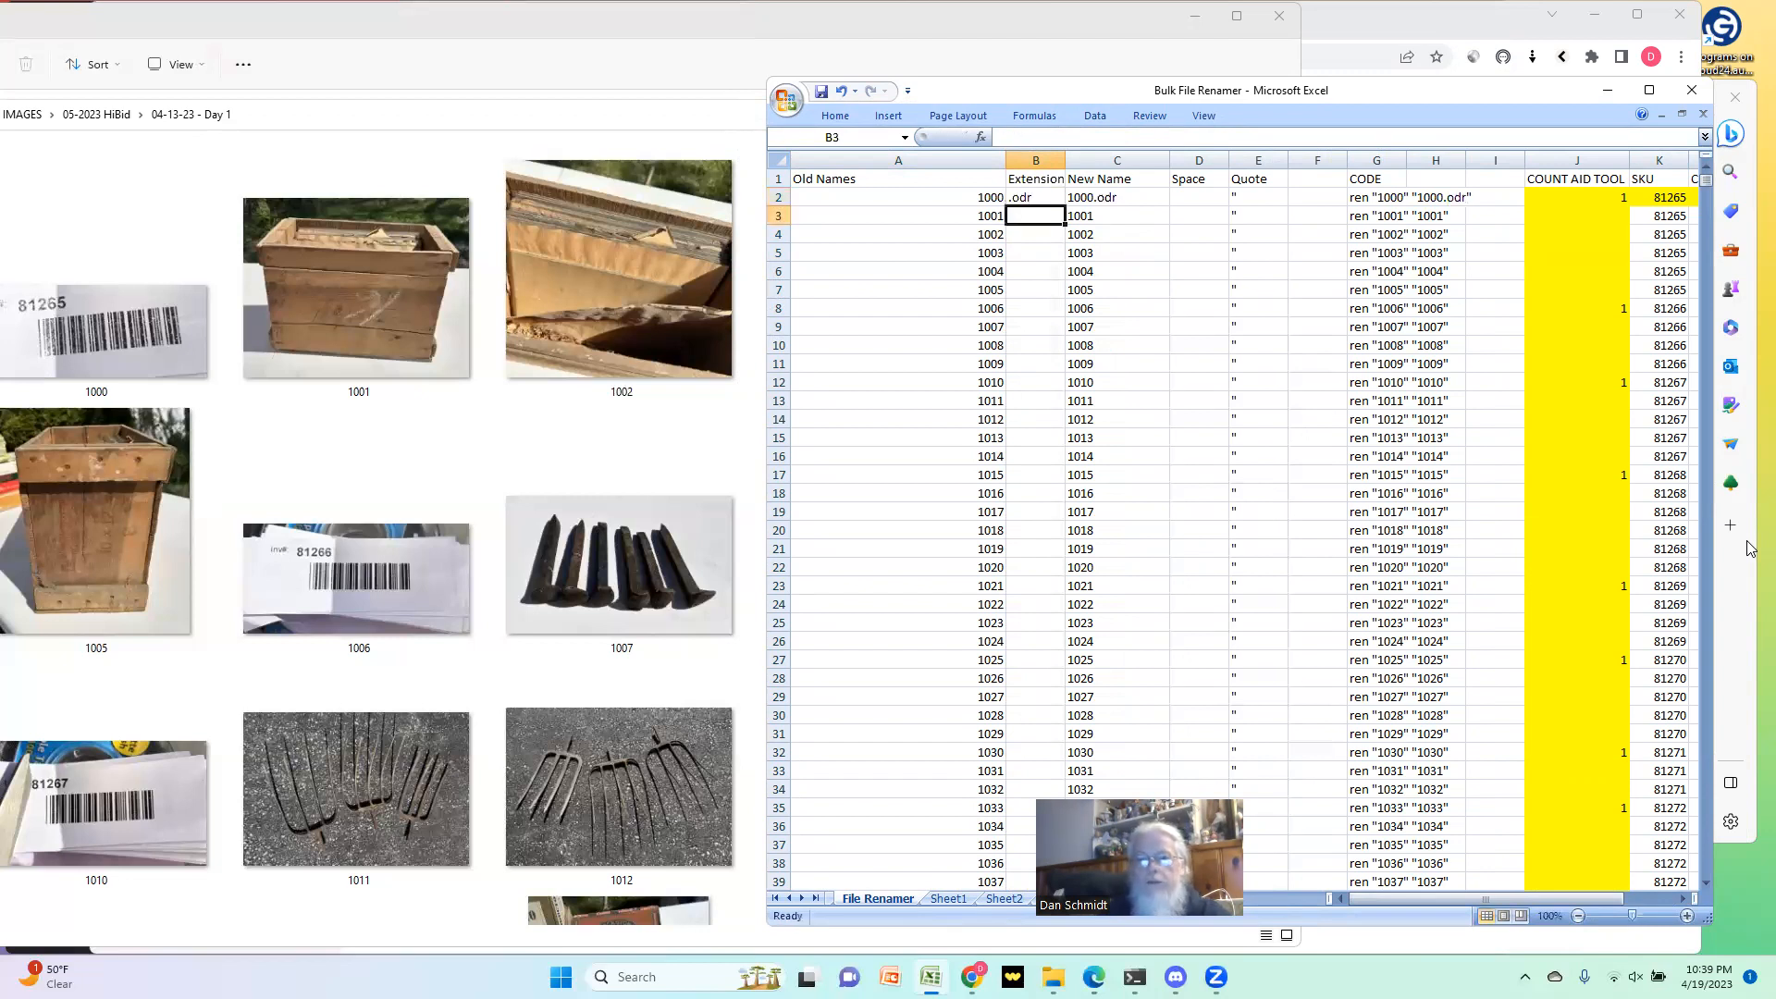
# Step: Undo the .odr and .png entries in cell B2
pyautogui.hotkey('ctrl', 'z')
pyautogui.hotkey('ctrl', 'z')
pyautogui.press('Return')
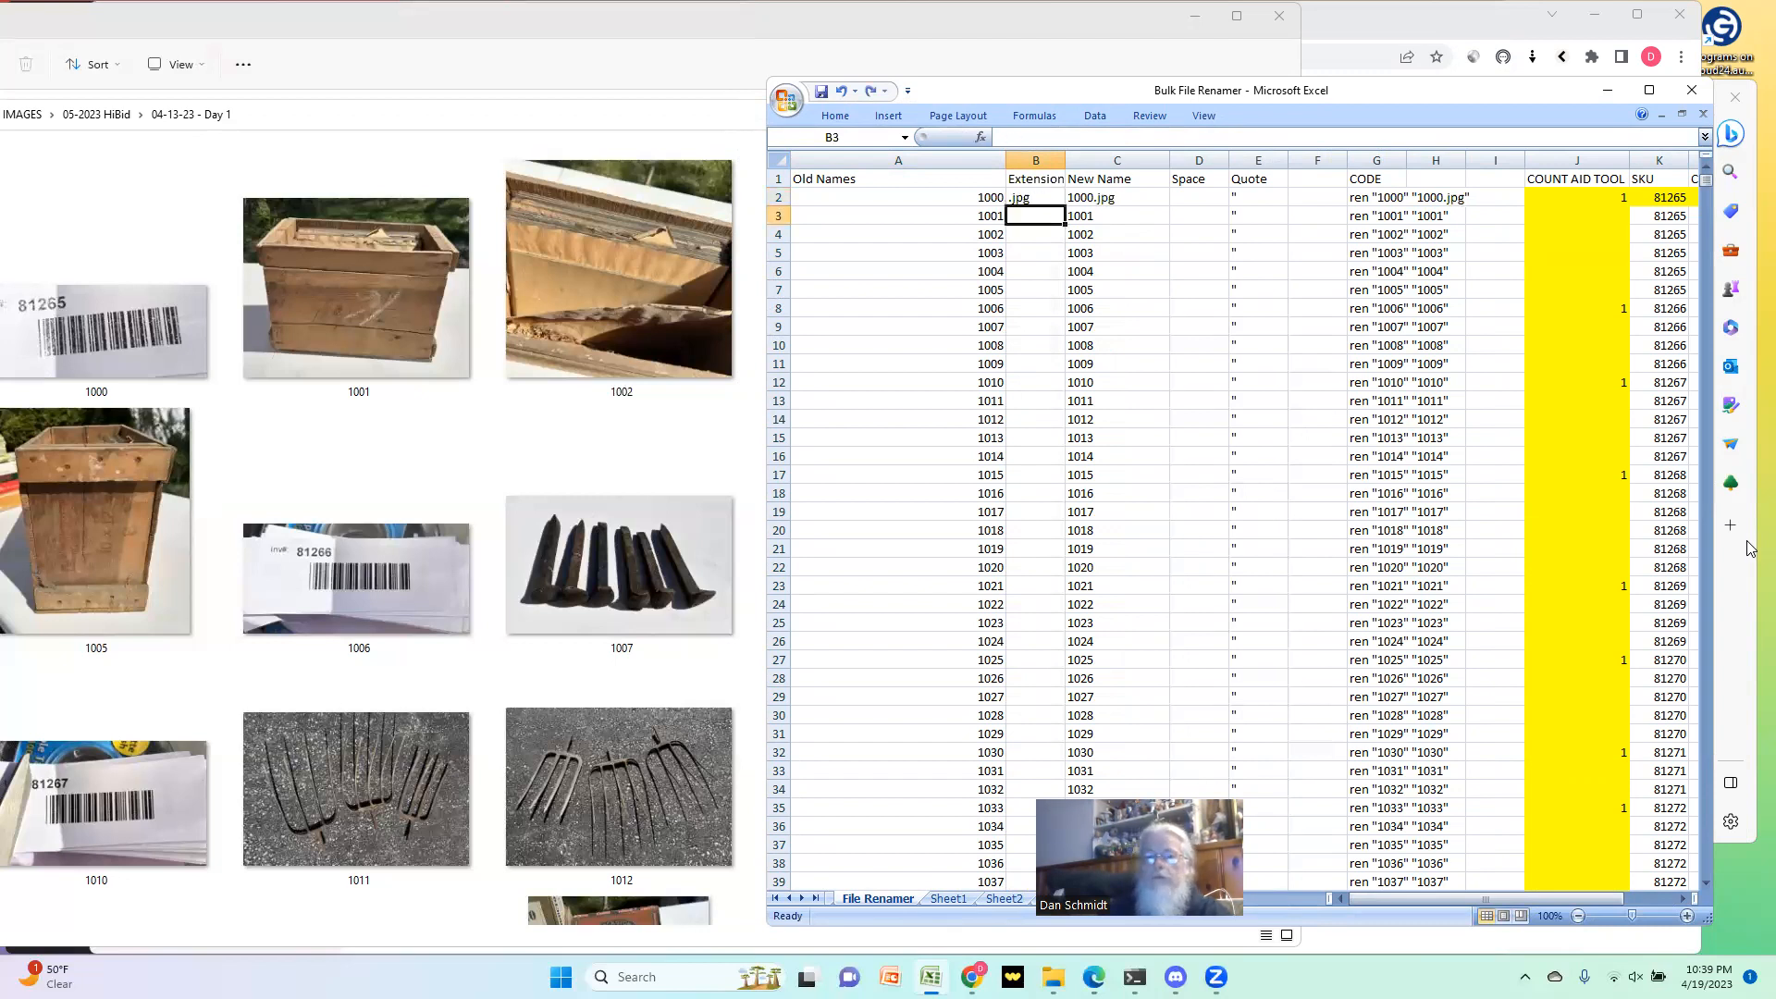
# Step: Copy the old names from A3 down to the last entry into the Extension column from B3 as placeholders
pyautogui.press('Left')
pyautogui.hotkey('ctrl', 'shift', 'Down')
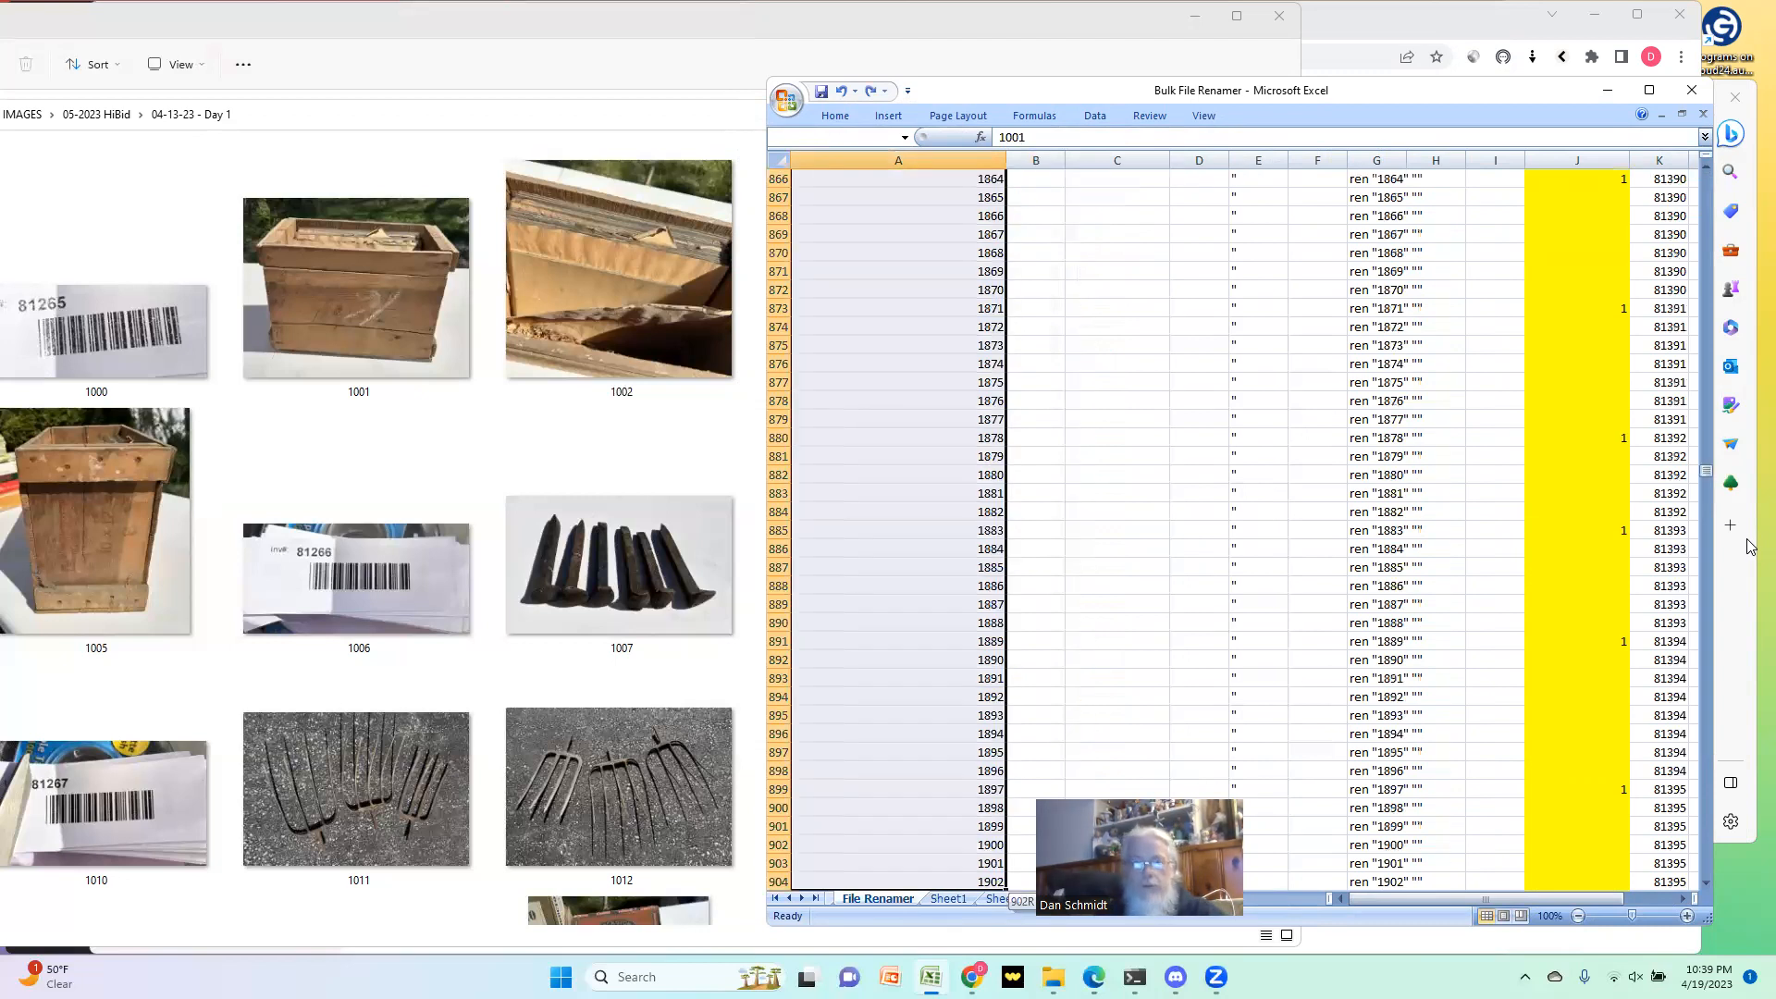
pyautogui.hotkey('ctrl', 'c')
pyautogui.press('Right')
pyautogui.hotkey('ctrl', 'v')
# Step: Copy the .jpg extension from B2 over the placeholder numbers in column B, from B3 to the last filled row
pyautogui.press('Up')
pyautogui.hotkey('ctrl', 'c')
pyautogui.press('Down')
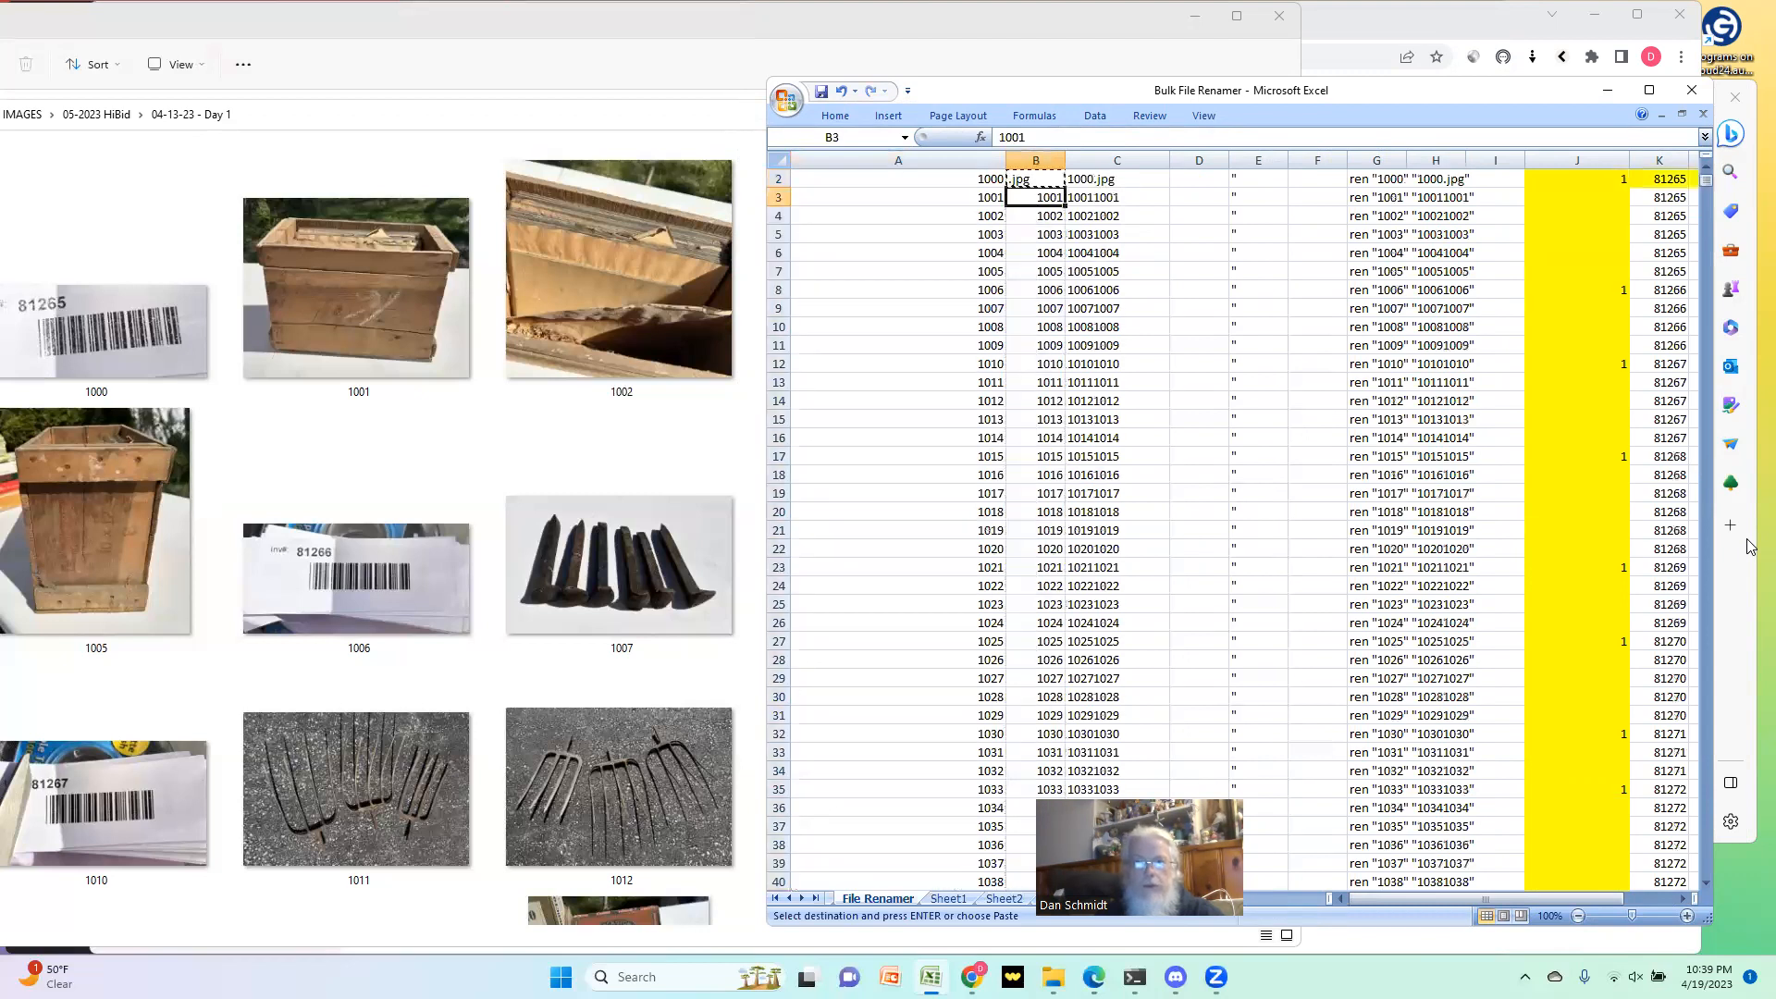
pyautogui.hotkey('ctrl', 'shift', 'Down')
pyautogui.hotkey('ctrl', 'v')
pyautogui.hotkey('ctrl', 'Up')
pyautogui.press('Down')
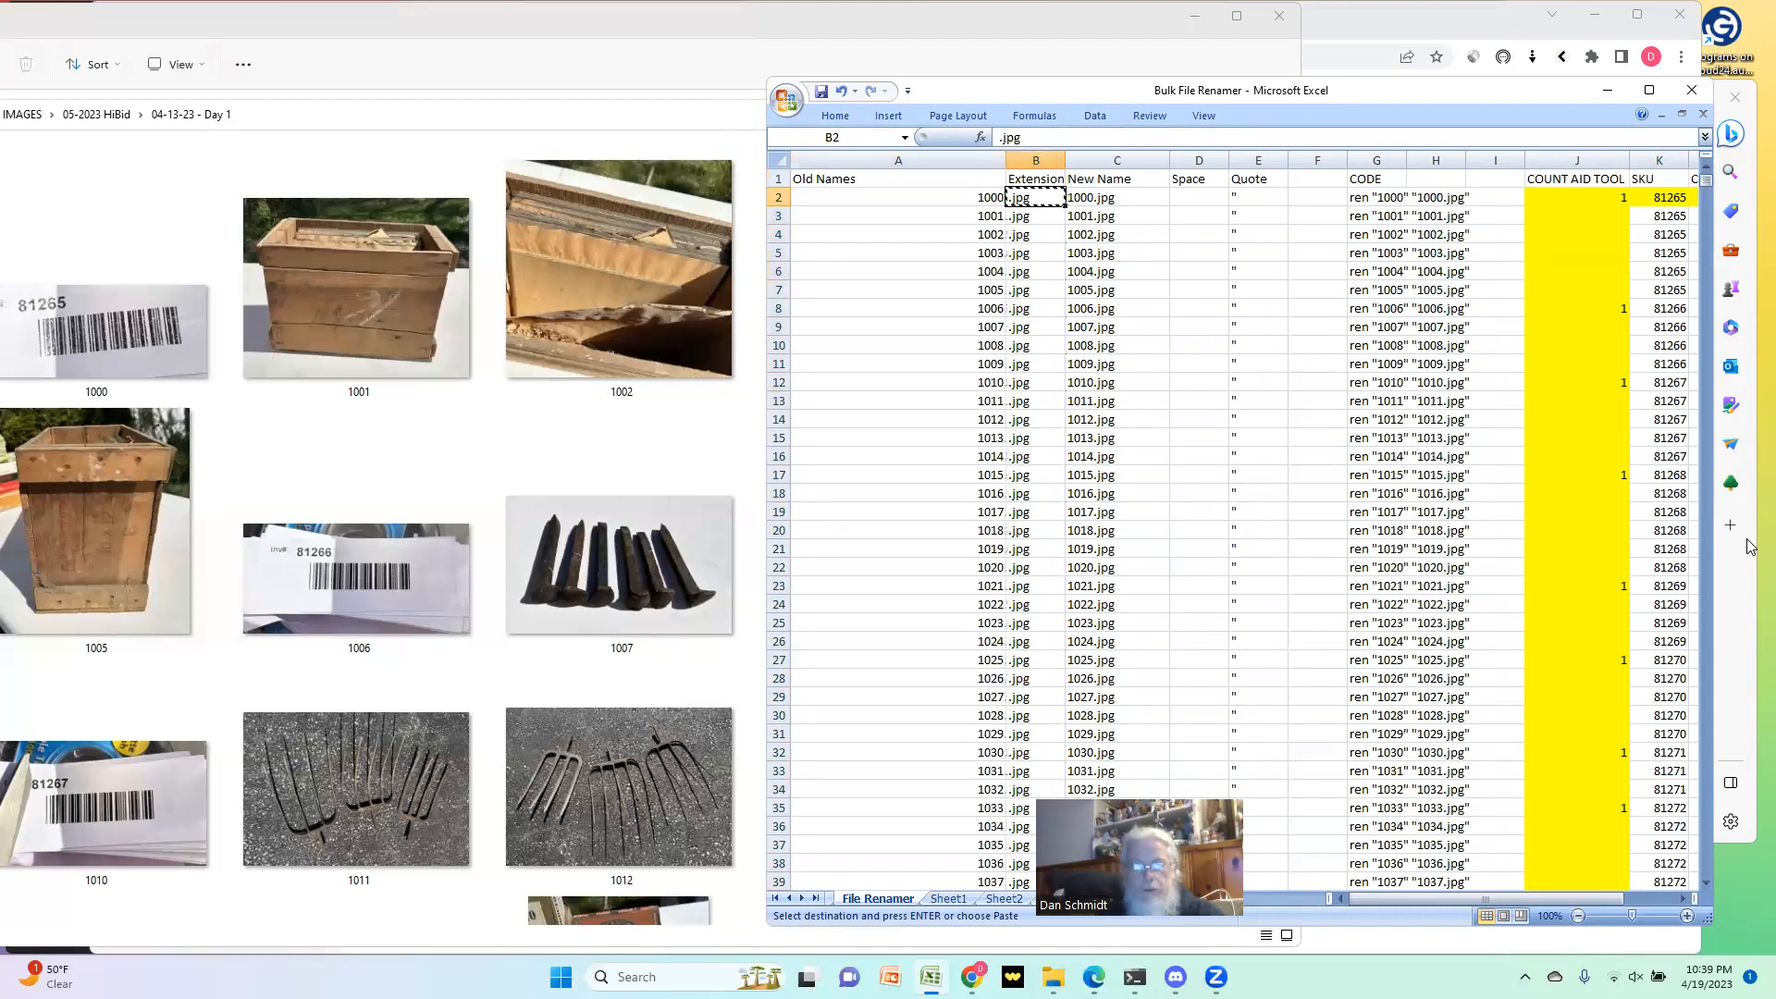
# Step: Review the Old Names, Extension and New Name cells in the first rows, plus the contents of Sheet1 and Sheet2
pyautogui.press('Right')
pyautogui.press('Down')
pyautogui.press('Down')
pyautogui.press('Left')
pyautogui.press('Up')
pyautogui.press('Right')
pyautogui.press('Up')
pyautogui.press('Left')
pyautogui.press('Left')
pyautogui.press('Up')
pyautogui.press('Right')
pyautogui.press('Right')
pyautogui.press('Down')
pyautogui.press('Down')
pyautogui.press('Up')
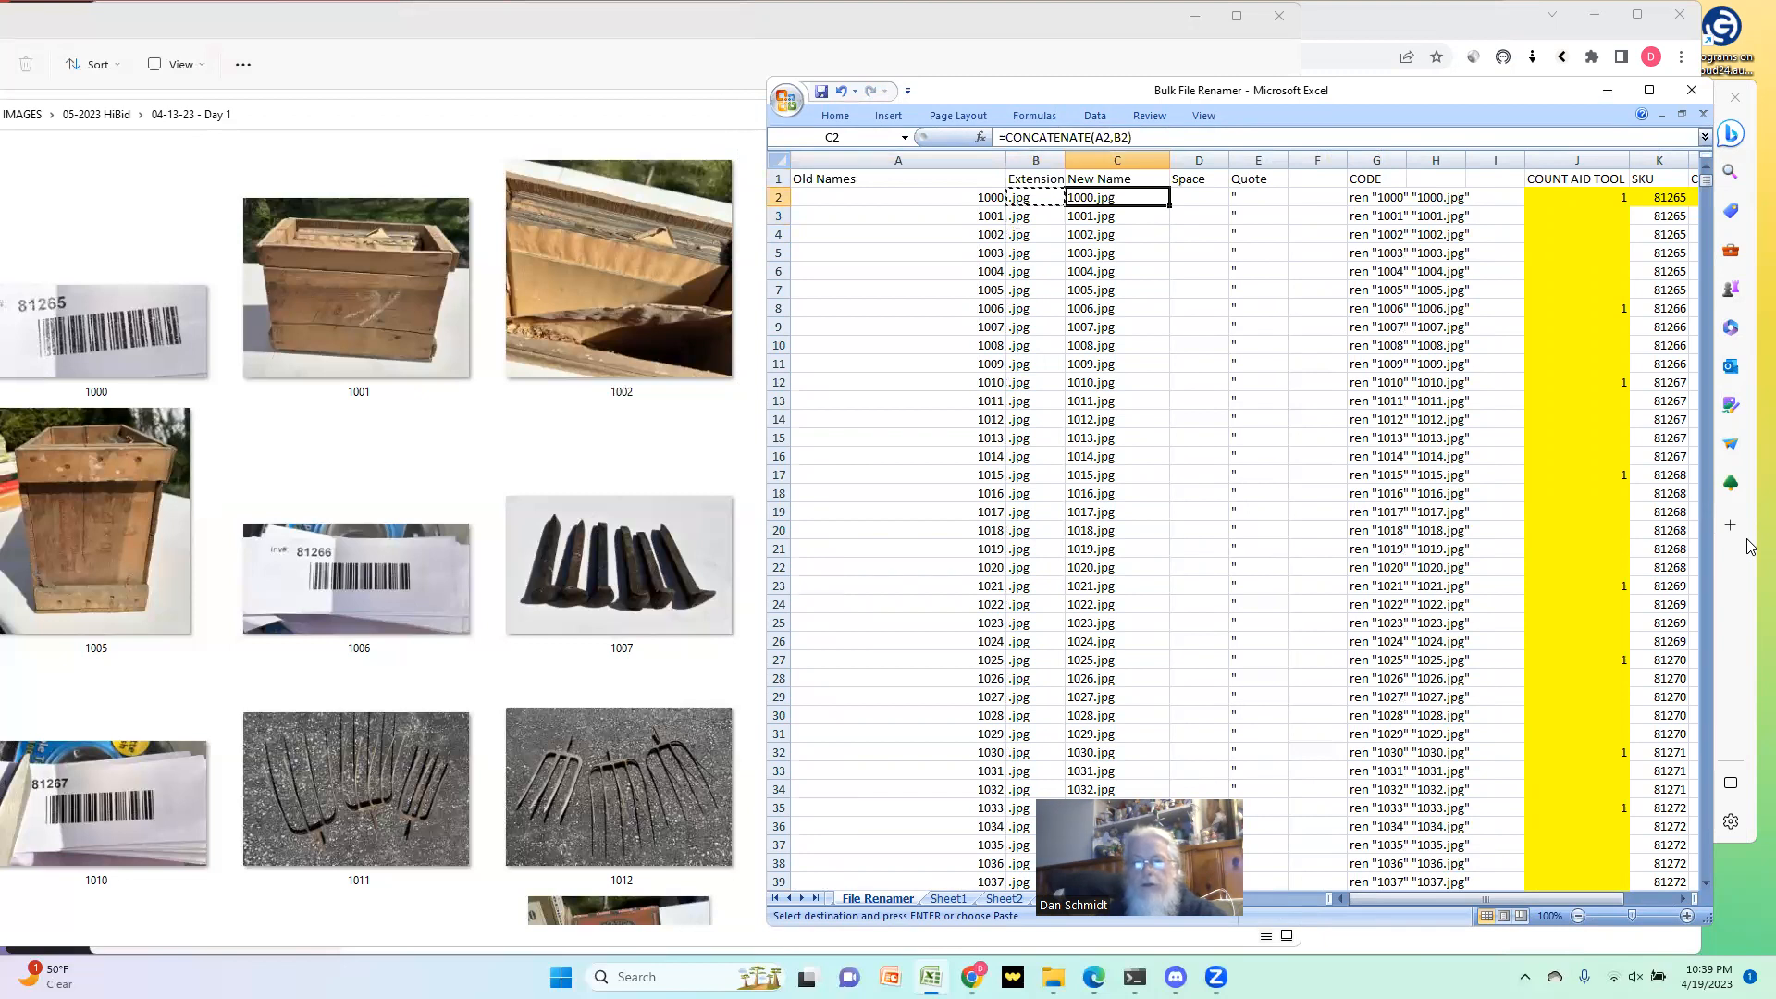
pyautogui.click(958, 901)
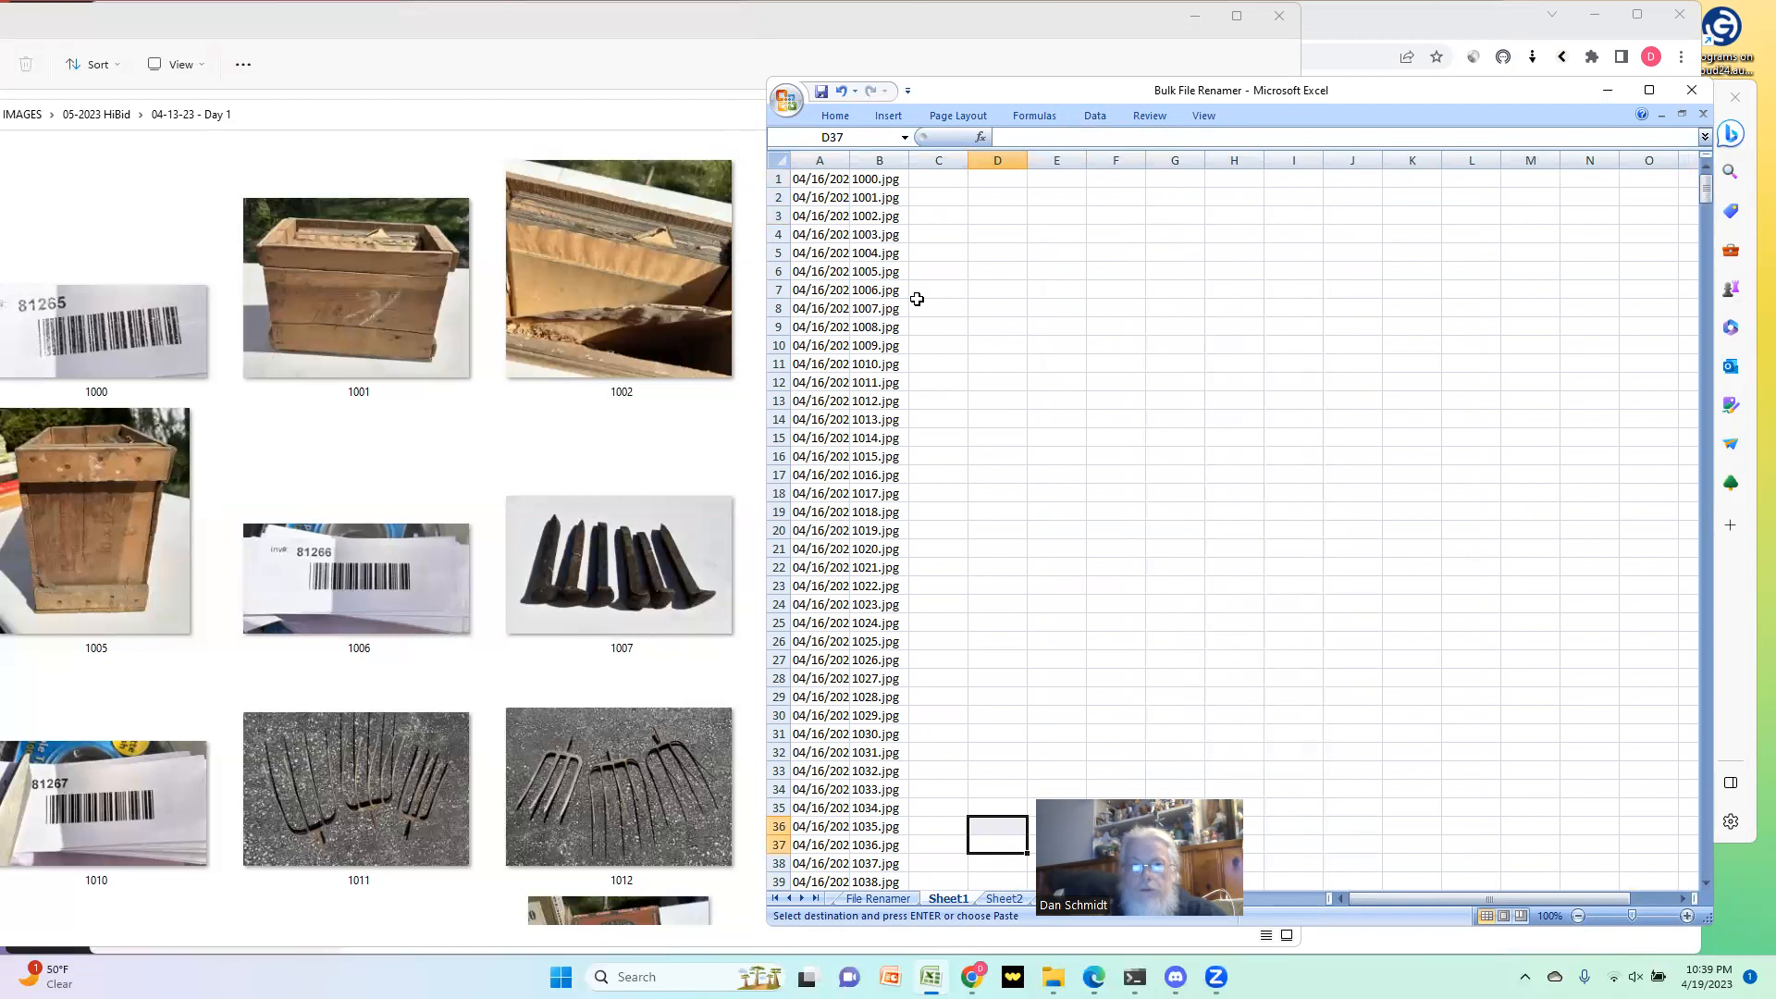
pyautogui.click(998, 898)
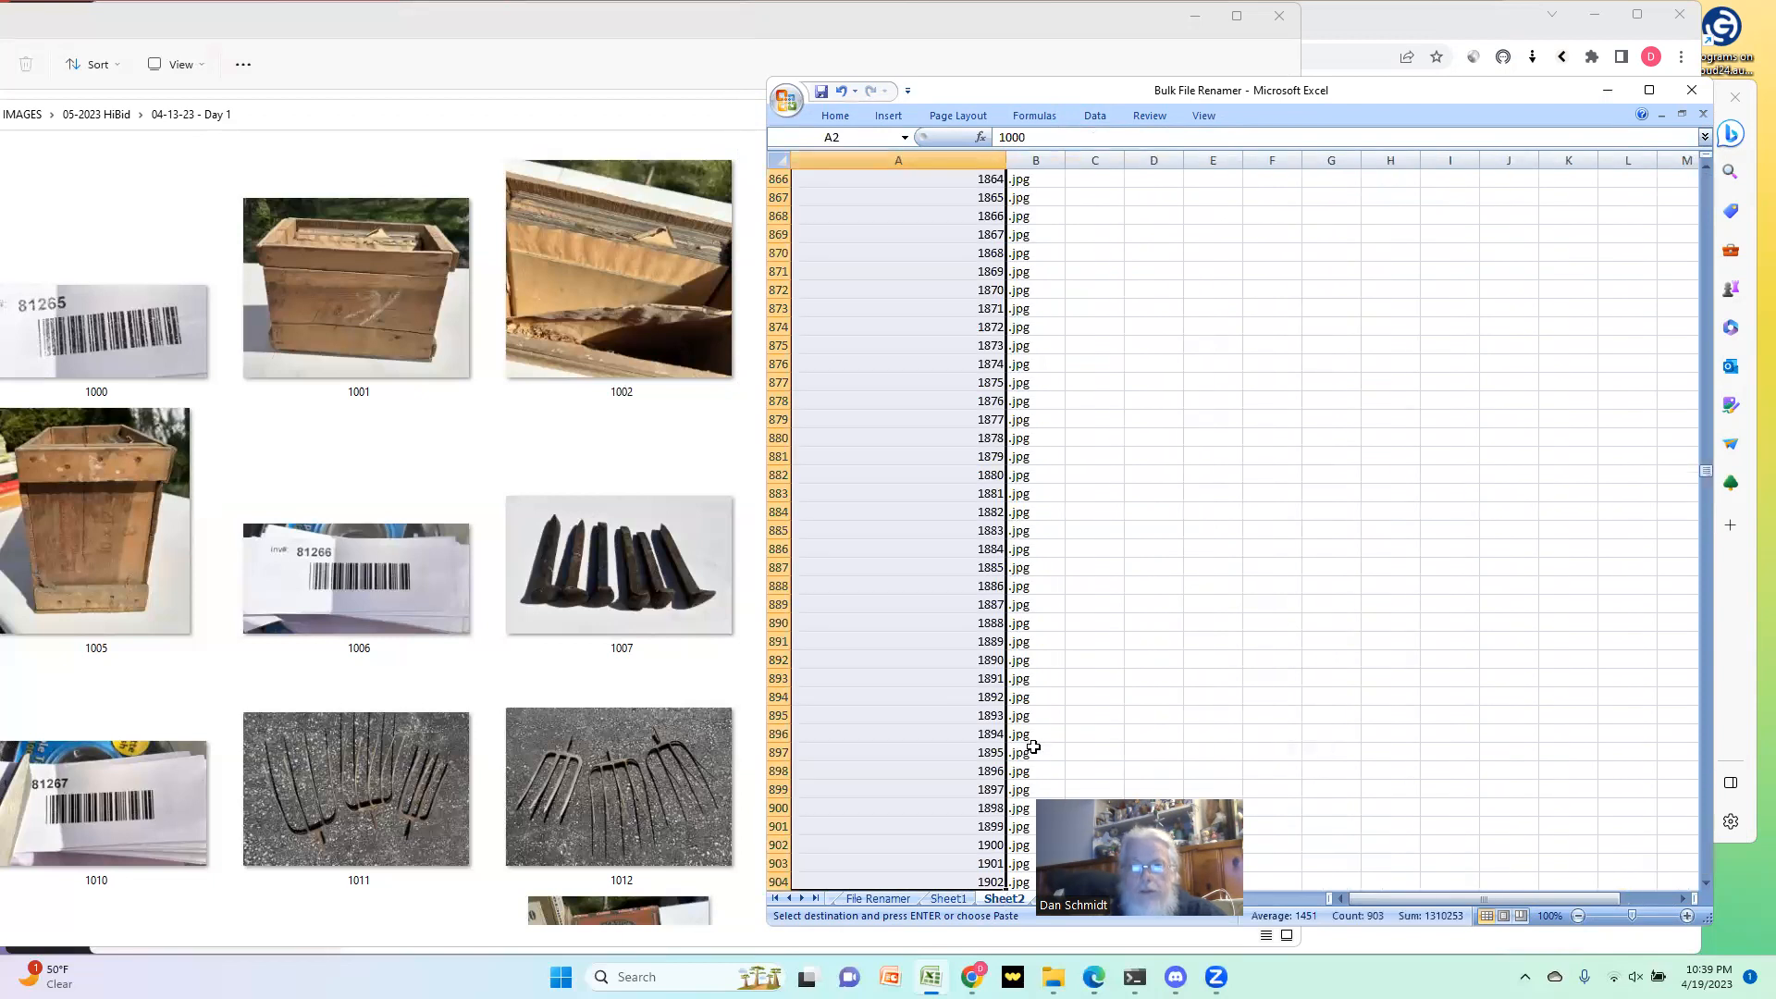
pyautogui.hotkey('ctrl', 'pageup')
pyautogui.hotkey('ctrl', 'pageup')
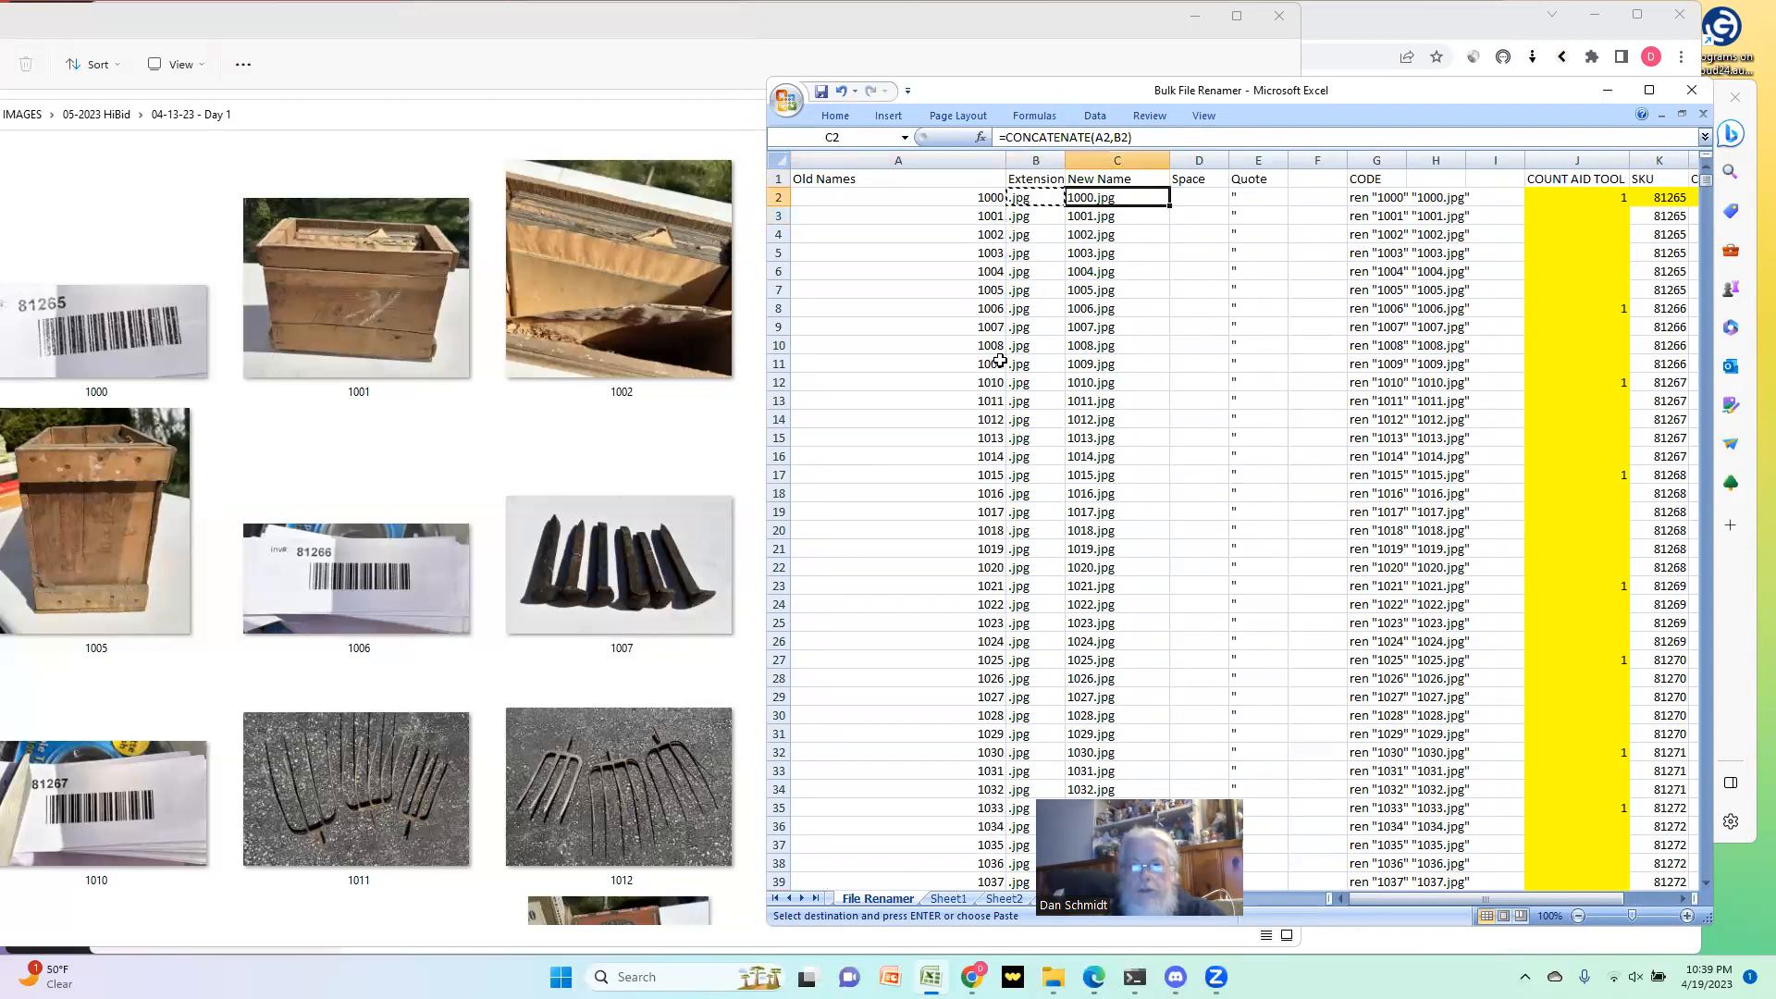
# Step: Copy the New Name CONCATENATE formula from C49 into column C from C50 down to row 904
pyautogui.scroll(-13, 902, 611)
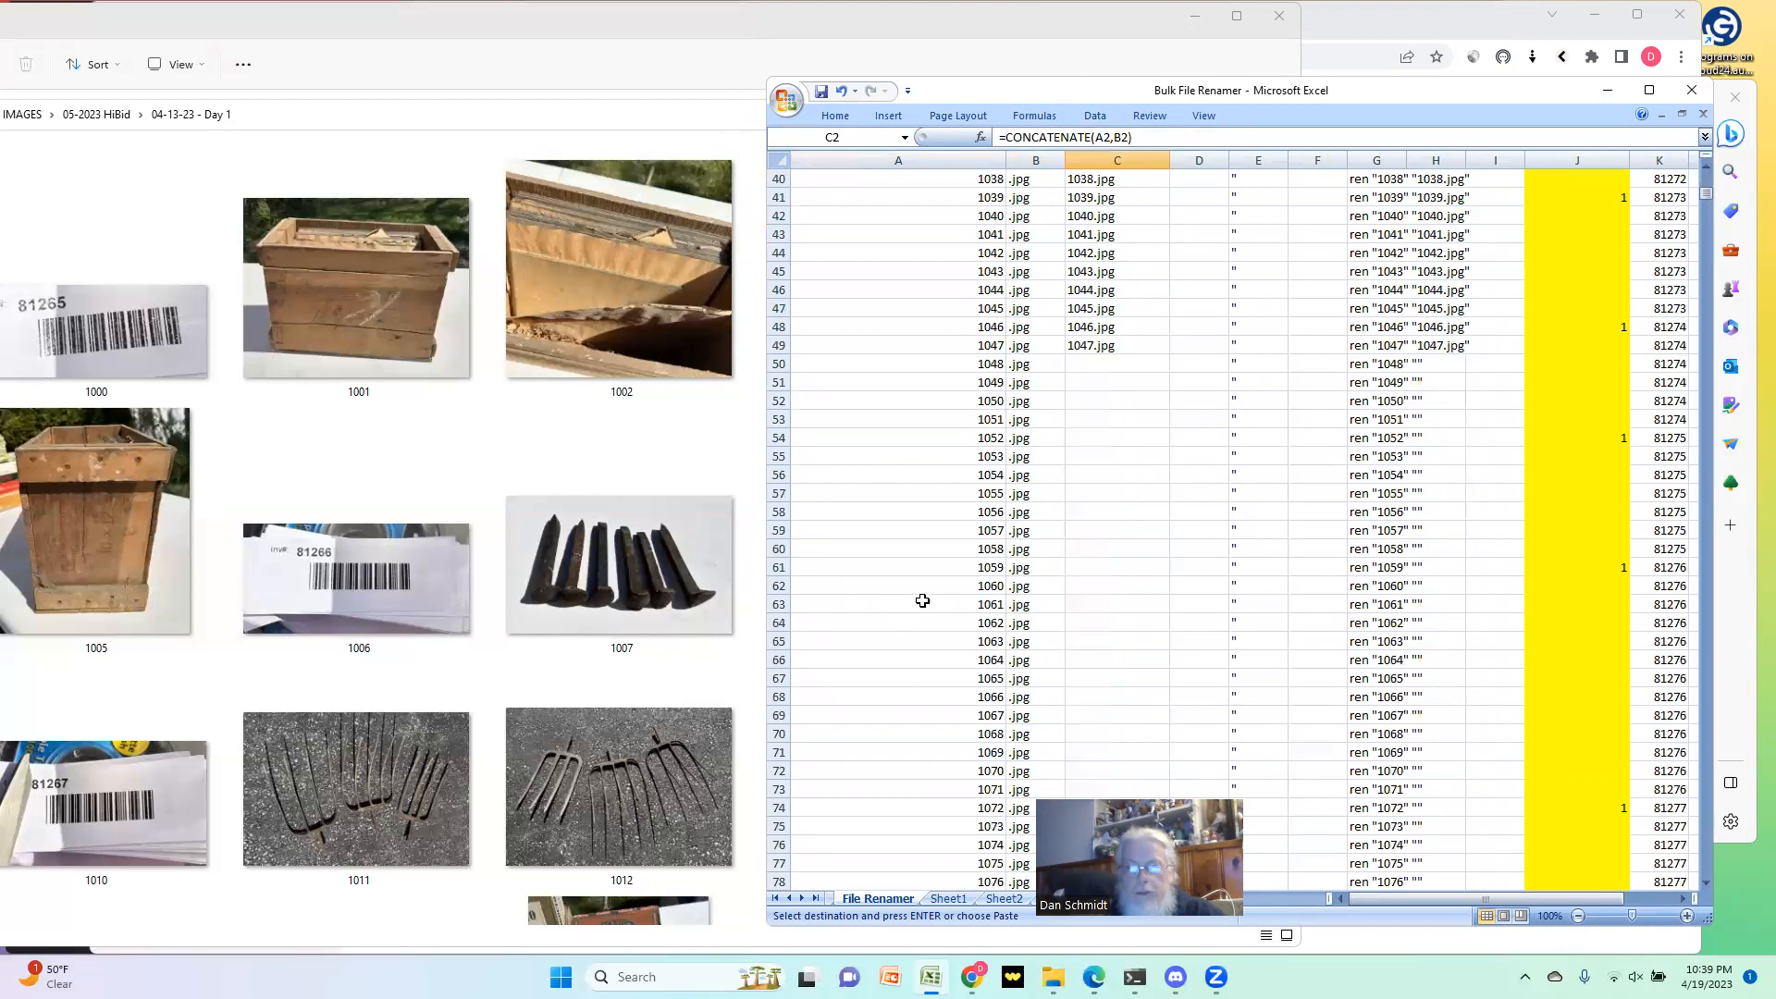
pyautogui.click(1091, 346)
pyautogui.hotkey('ctrl', 'c')
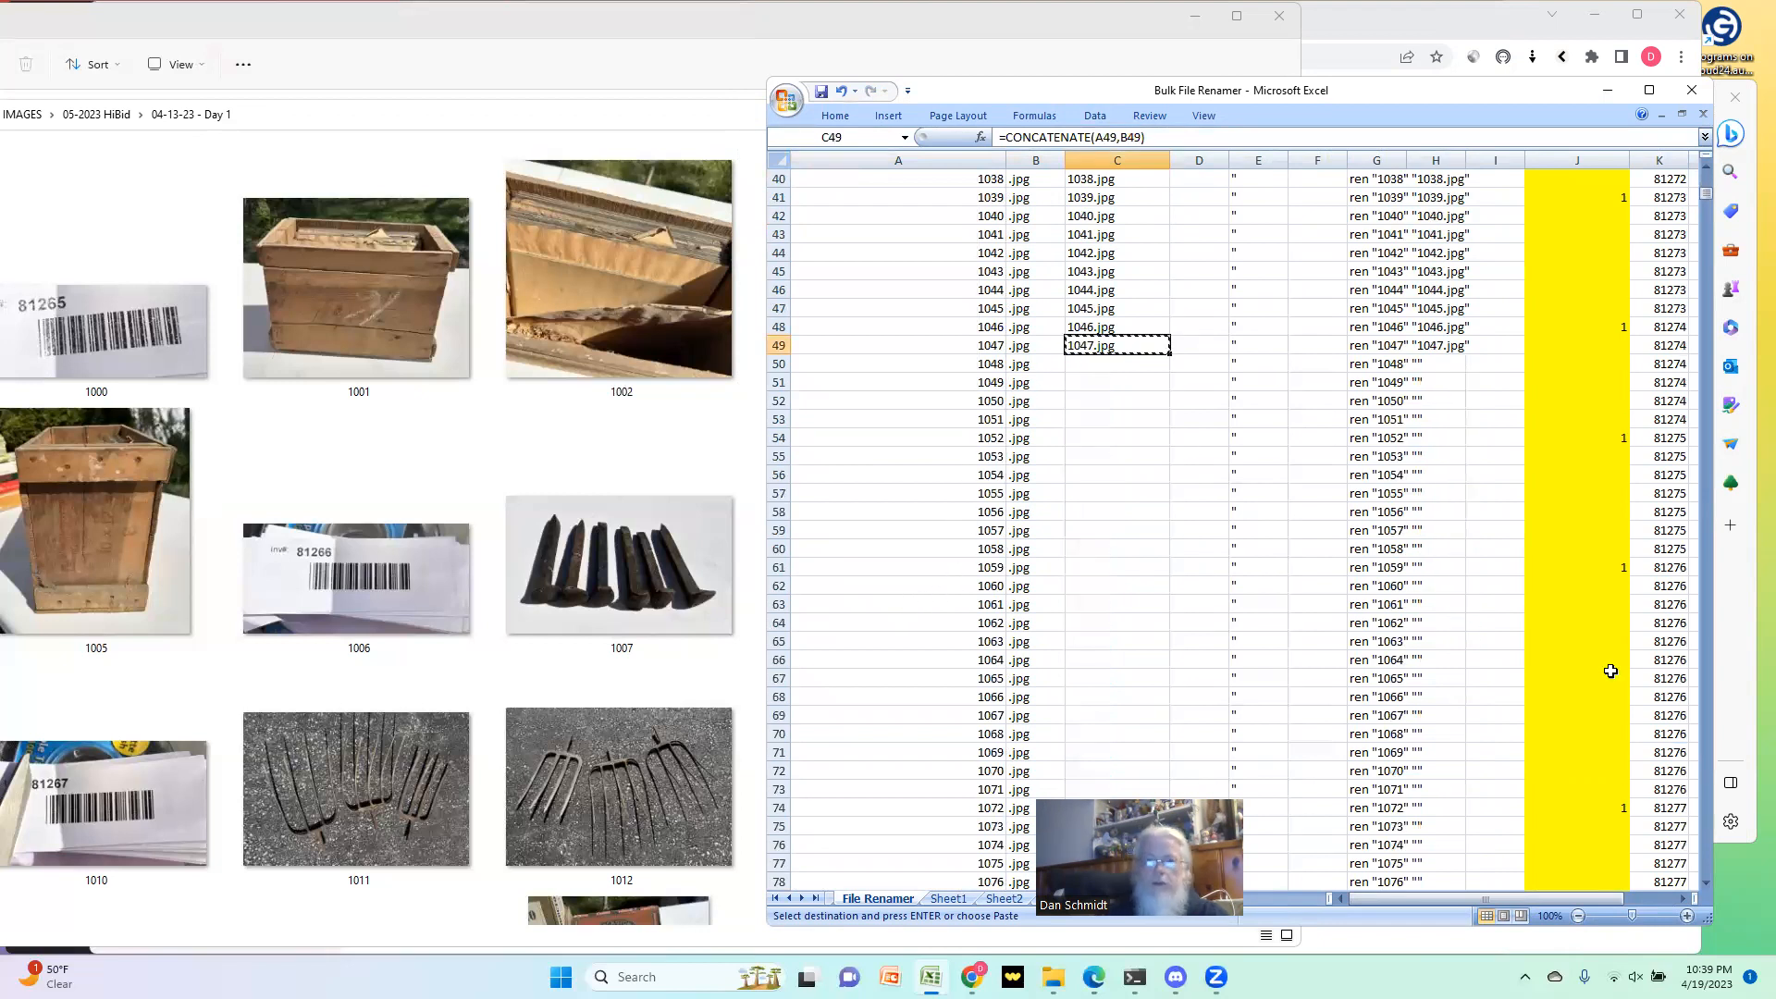
pyautogui.scroll(-3, 1611, 671)
pyautogui.press('Down')
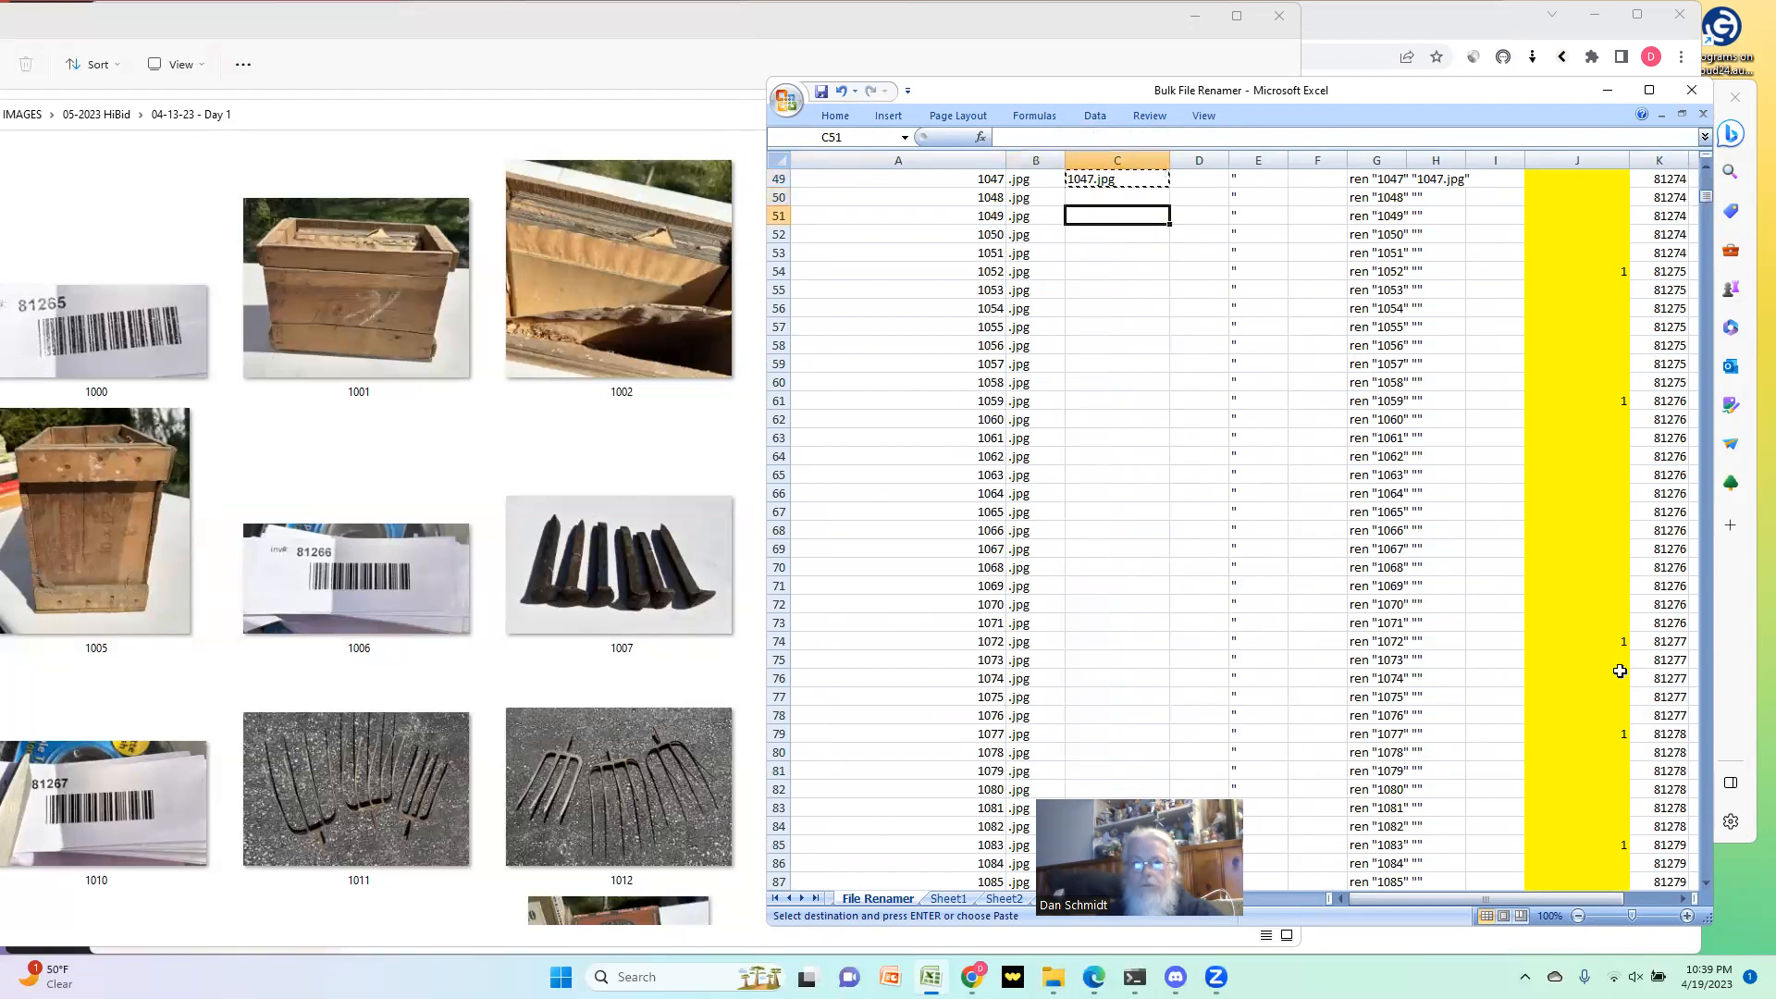
pyautogui.hotkey('shift', 'Down')
pyautogui.hotkey('shift', 'Down')
pyautogui.hotkey('shift', 'Down')
pyautogui.hotkey('shift', 'Down')
pyautogui.hotkey('shift', 'Down')
pyautogui.hotkey('shift', 'Down')
pyautogui.hotkey('shift', 'Down')
pyautogui.hotkey('shift', 'Down')
pyautogui.hotkey('shift', 'Down')
pyautogui.hotkey('shift', 'Down')
pyautogui.hotkey('shift', 'Down')
pyautogui.hotkey('shift', 'Down')
pyautogui.hotkey('shift', 'Down')
pyautogui.hotkey('shift', 'Down')
pyautogui.hotkey('shift', 'Down')
pyautogui.hotkey('shift', 'Down')
pyautogui.hotkey('shift', 'Down')
pyautogui.hotkey('shift', 'Down')
pyautogui.hotkey('shift', 'Down')
pyautogui.hotkey('shift', 'Down')
pyautogui.hotkey('shift', 'Down')
pyautogui.hotkey('shift', 'Down')
pyautogui.hotkey('shift', 'Down')
pyautogui.hotkey('shift', 'Down')
pyautogui.hotkey('shift', 'Down')
pyautogui.hotkey('shift', 'Down')
pyautogui.hotkey('shift', 'Down')
pyautogui.hotkey('shift', 'Down')
pyautogui.hotkey('shift', 'Down')
pyautogui.hotkey('shift', 'Down')
pyautogui.hotkey('shift', 'Down')
pyautogui.hotkey('shift', 'Down')
pyautogui.hotkey('shift', 'Down')
pyautogui.hotkey('shift', 'Down')
pyautogui.hotkey('shift', 'Down')
pyautogui.hotkey('shift', 'Down')
pyautogui.hotkey('shift', 'Down')
pyautogui.hotkey('shift', 'Down')
pyautogui.hotkey('shift', 'Down')
pyautogui.hotkey('shift', 'Down')
pyautogui.hotkey('shift', 'Down')
pyautogui.hotkey('shift', 'Down')
pyautogui.hotkey('shift', 'Down')
pyautogui.hotkey('shift', 'Down')
pyautogui.hotkey('shift', 'Down')
pyautogui.hotkey('shift', 'Down')
pyautogui.hotkey('shift', 'Down')
pyautogui.hotkey('shift', 'Down')
pyautogui.hotkey('shift', 'Down')
pyautogui.hotkey('shift', 'Down')
pyautogui.hotkey('shift', 'Down')
pyautogui.hotkey('shift', 'Down')
pyautogui.hotkey('shift', 'Down')
pyautogui.hotkey('shift', 'Down')
pyautogui.hotkey('shift', 'Down')
pyautogui.hotkey('shift', 'Down')
pyautogui.hotkey('shift', 'Down')
pyautogui.hotkey('shift', 'Down')
pyautogui.hotkey('shift', 'Down')
pyautogui.hotkey('shift', 'Down')
pyautogui.hotkey('shift', 'Down')
pyautogui.hotkey('shift', 'Down')
pyautogui.hotkey('shift', 'Down')
pyautogui.hotkey('shift', 'Down')
pyautogui.hotkey('shift', 'Down')
pyautogui.hotkey('shift', 'Down')
pyautogui.hotkey('shift', 'Down')
pyautogui.hotkey('shift', 'Down')
pyautogui.hotkey('shift', 'Down')
pyautogui.hotkey('shift', 'Down')
pyautogui.hotkey('shift', 'Down')
pyautogui.hotkey('shift', 'Down')
pyautogui.hotkey('shift', 'Down')
pyautogui.hotkey('shift', 'Down')
pyautogui.hotkey('shift', 'Down')
pyautogui.hotkey('shift', 'Down')
pyautogui.hotkey('shift', 'Down')
pyautogui.hotkey('shift', 'Down')
pyautogui.hotkey('shift', 'Down')
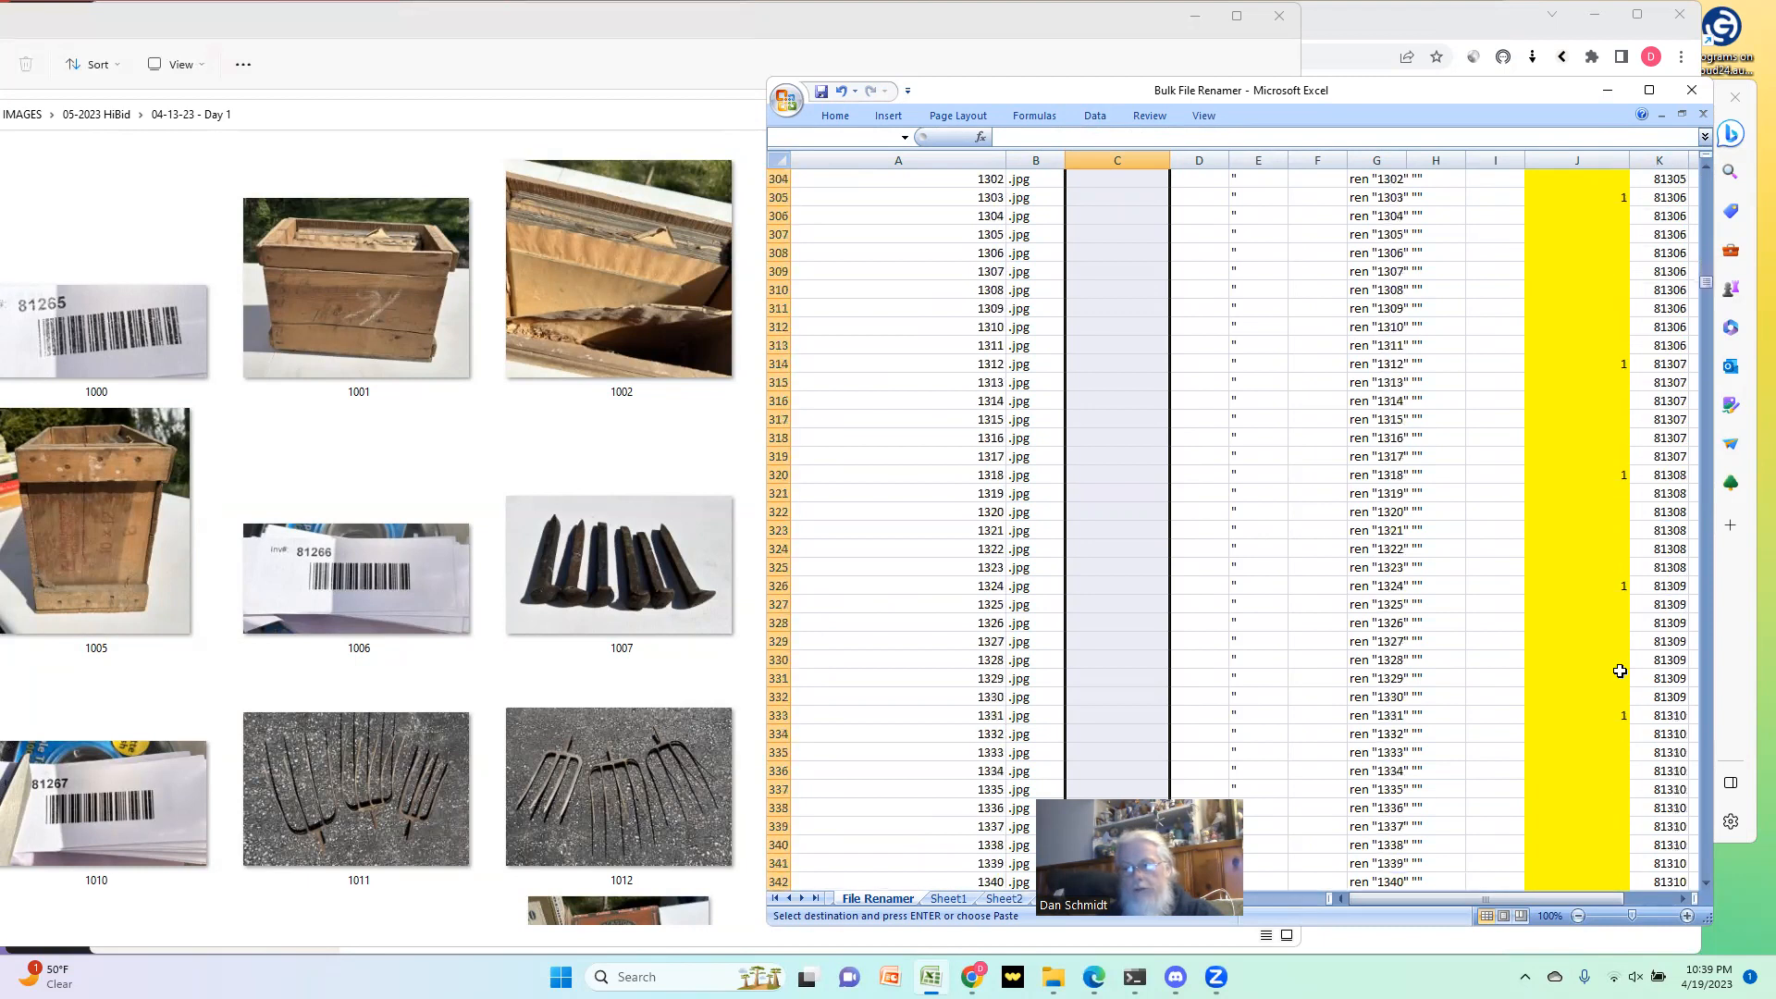
pyautogui.hotkey('shift', 'Down')
pyautogui.hotkey('shift', 'Down')
pyautogui.hotkey('shift', 'Down')
pyautogui.hotkey('shift', 'Down')
pyautogui.hotkey('shift', 'Down')
pyautogui.hotkey('shift', 'Down')
pyautogui.hotkey('shift', 'Down')
pyautogui.hotkey('shift', 'Down')
pyautogui.hotkey('shift', 'Down')
pyautogui.hotkey('shift', 'Down')
pyautogui.hotkey('shift', 'Down')
pyautogui.hotkey('shift', 'Down')
pyautogui.hotkey('shift', 'Down')
pyautogui.hotkey('shift', 'Down')
pyautogui.hotkey('shift', 'Down')
pyautogui.hotkey('shift', 'Down')
pyautogui.hotkey('shift', 'Down')
pyautogui.hotkey('shift', 'Down')
pyautogui.hotkey('shift', 'Down')
pyautogui.hotkey('shift', 'Down')
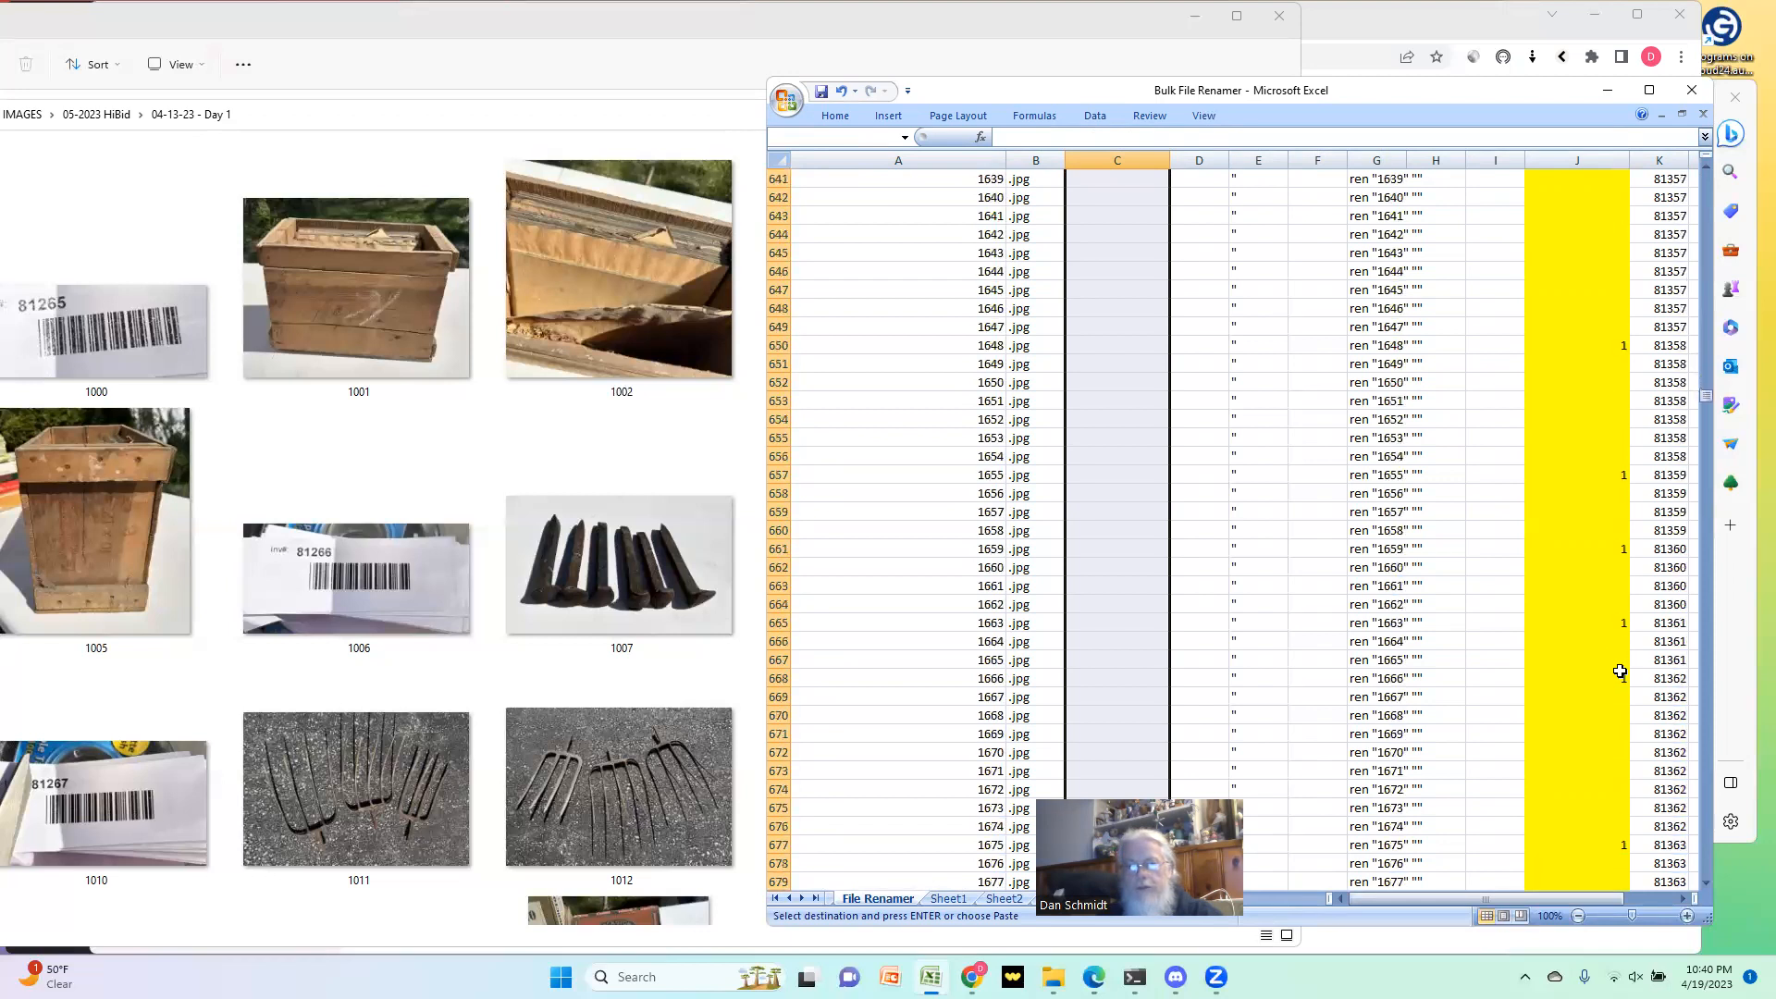
pyautogui.hotkey('shift', 'Down')
pyautogui.hotkey('shift', 'Down')
pyautogui.hotkey('shift', 'Down')
pyautogui.hotkey('shift', 'Down')
pyautogui.hotkey('shift', 'Down')
pyautogui.hotkey('shift', 'Down')
pyautogui.hotkey('shift', 'Down')
pyautogui.hotkey('shift', 'Down')
pyautogui.hotkey('shift', 'Down')
pyautogui.hotkey('shift', 'Down')
pyautogui.hotkey('shift', 'Down')
pyautogui.hotkey('shift', 'Down')
pyautogui.hotkey('shift', 'Down')
pyautogui.hotkey('shift', 'Down')
pyautogui.hotkey('shift', 'Down')
pyautogui.hotkey('shift', 'Down')
pyautogui.hotkey('shift', 'Down')
pyautogui.hotkey('shift', 'Down')
pyautogui.hotkey('shift', 'Down')
pyautogui.hotkey('shift', 'Down')
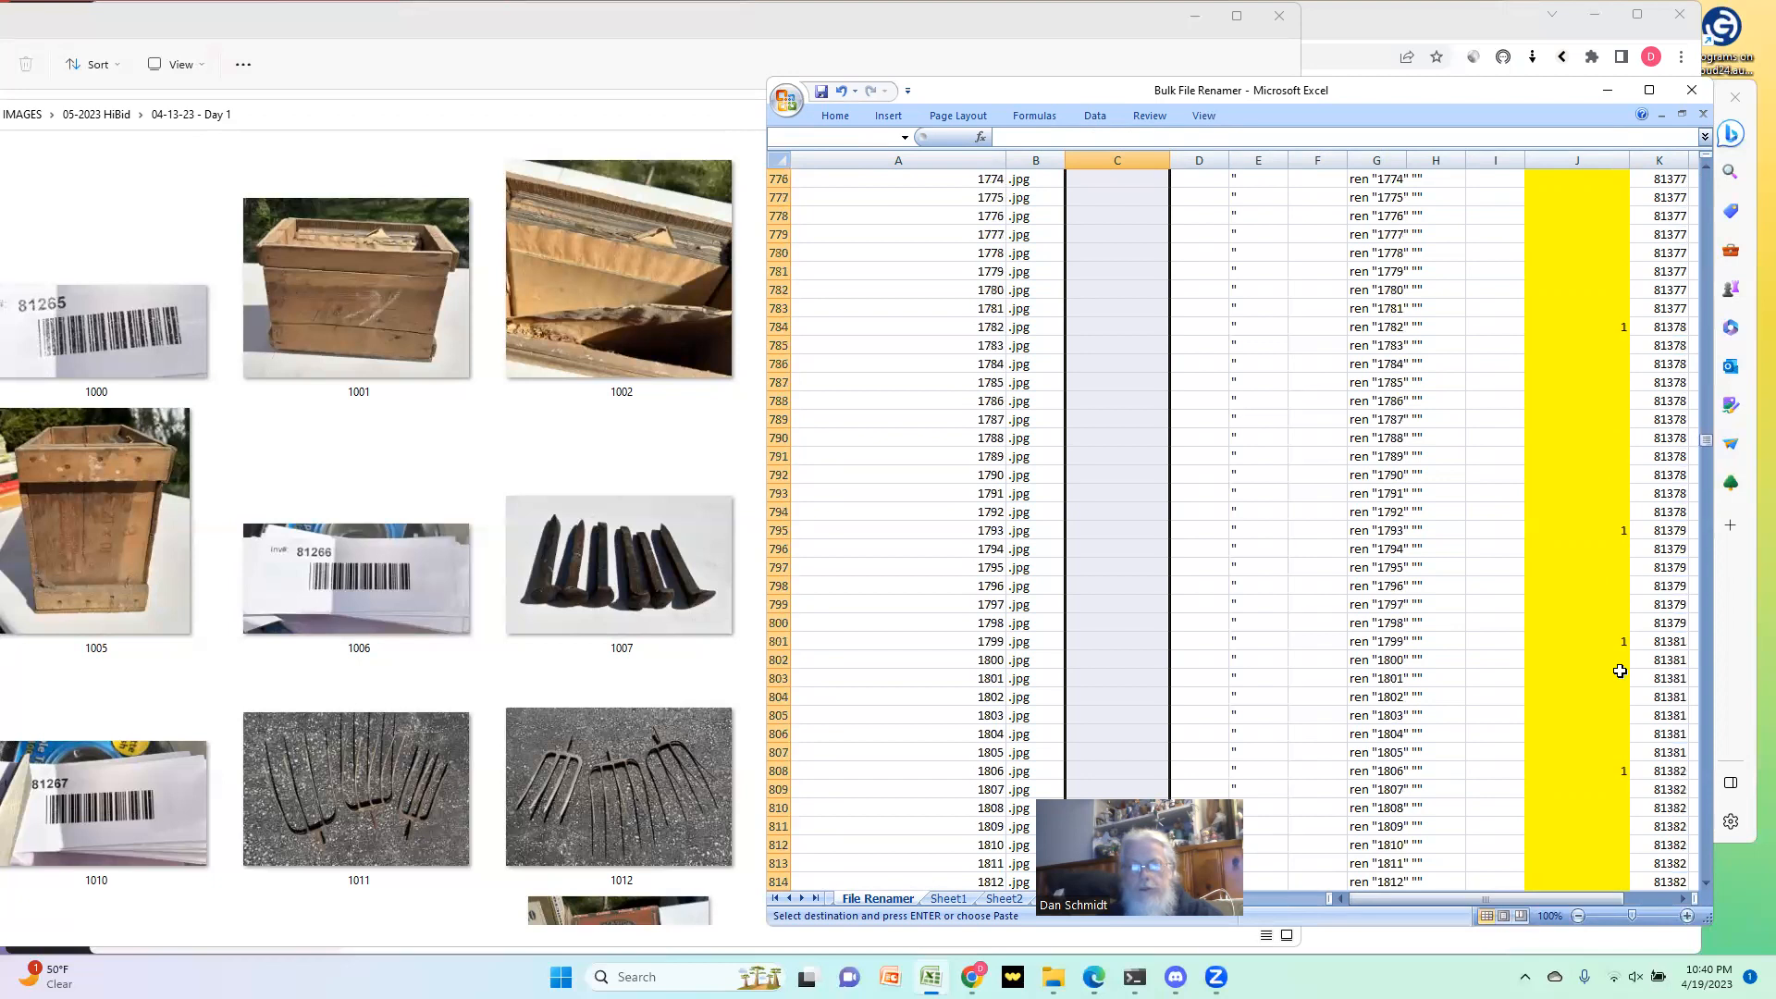
pyautogui.hotkey('shift', 'Down')
pyautogui.hotkey('shift', 'Down')
pyautogui.hotkey('shift', 'Down')
pyautogui.hotkey('shift', 'Down')
pyautogui.hotkey('shift', 'Down')
pyautogui.hotkey('shift', 'Down')
pyautogui.hotkey('shift', 'Down')
pyautogui.hotkey('shift', 'Down')
pyautogui.hotkey('shift', 'Down')
pyautogui.hotkey('shift', 'Down')
pyautogui.hotkey('shift', 'Down')
pyautogui.hotkey('shift', 'Down')
pyautogui.hotkey('shift', 'Down')
pyautogui.hotkey('shift', 'Down')
pyautogui.hotkey('shift', 'Down')
pyautogui.hotkey('shift', 'Down')
pyautogui.hotkey('shift', 'Down')
pyautogui.hotkey('shift', 'Down')
pyautogui.hotkey('shift', 'Down')
pyautogui.hotkey('shift', 'Down')
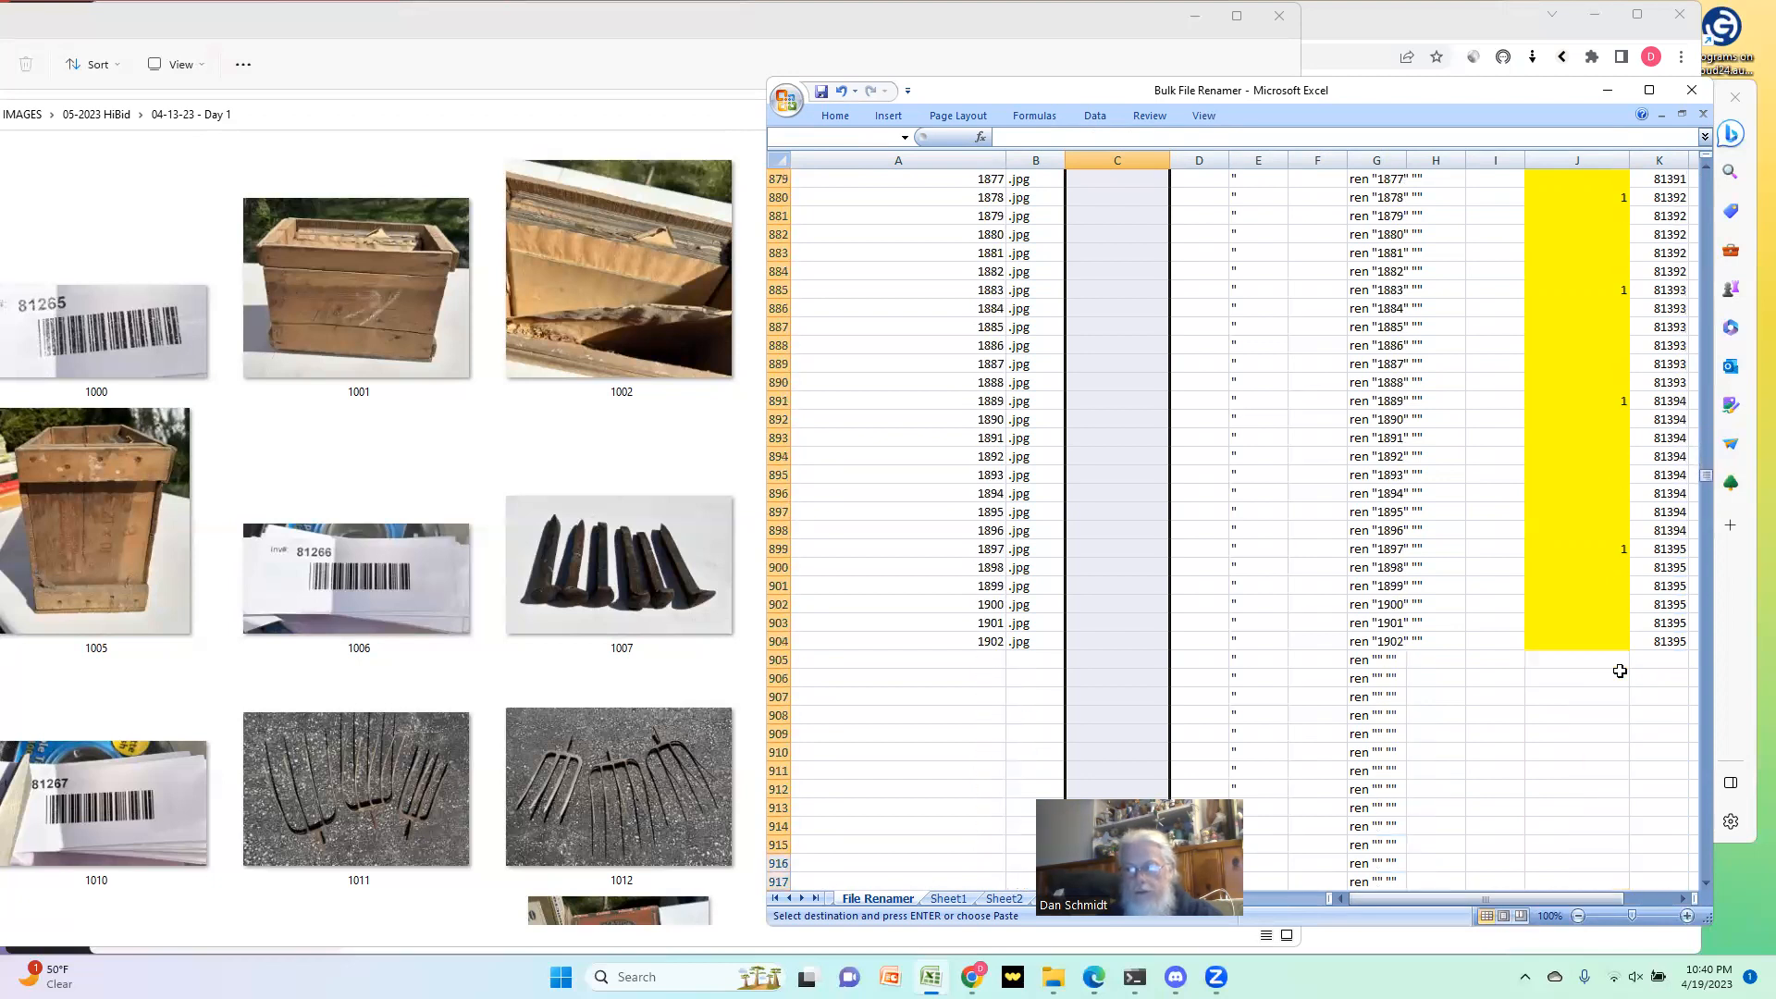
pyautogui.press('Return')
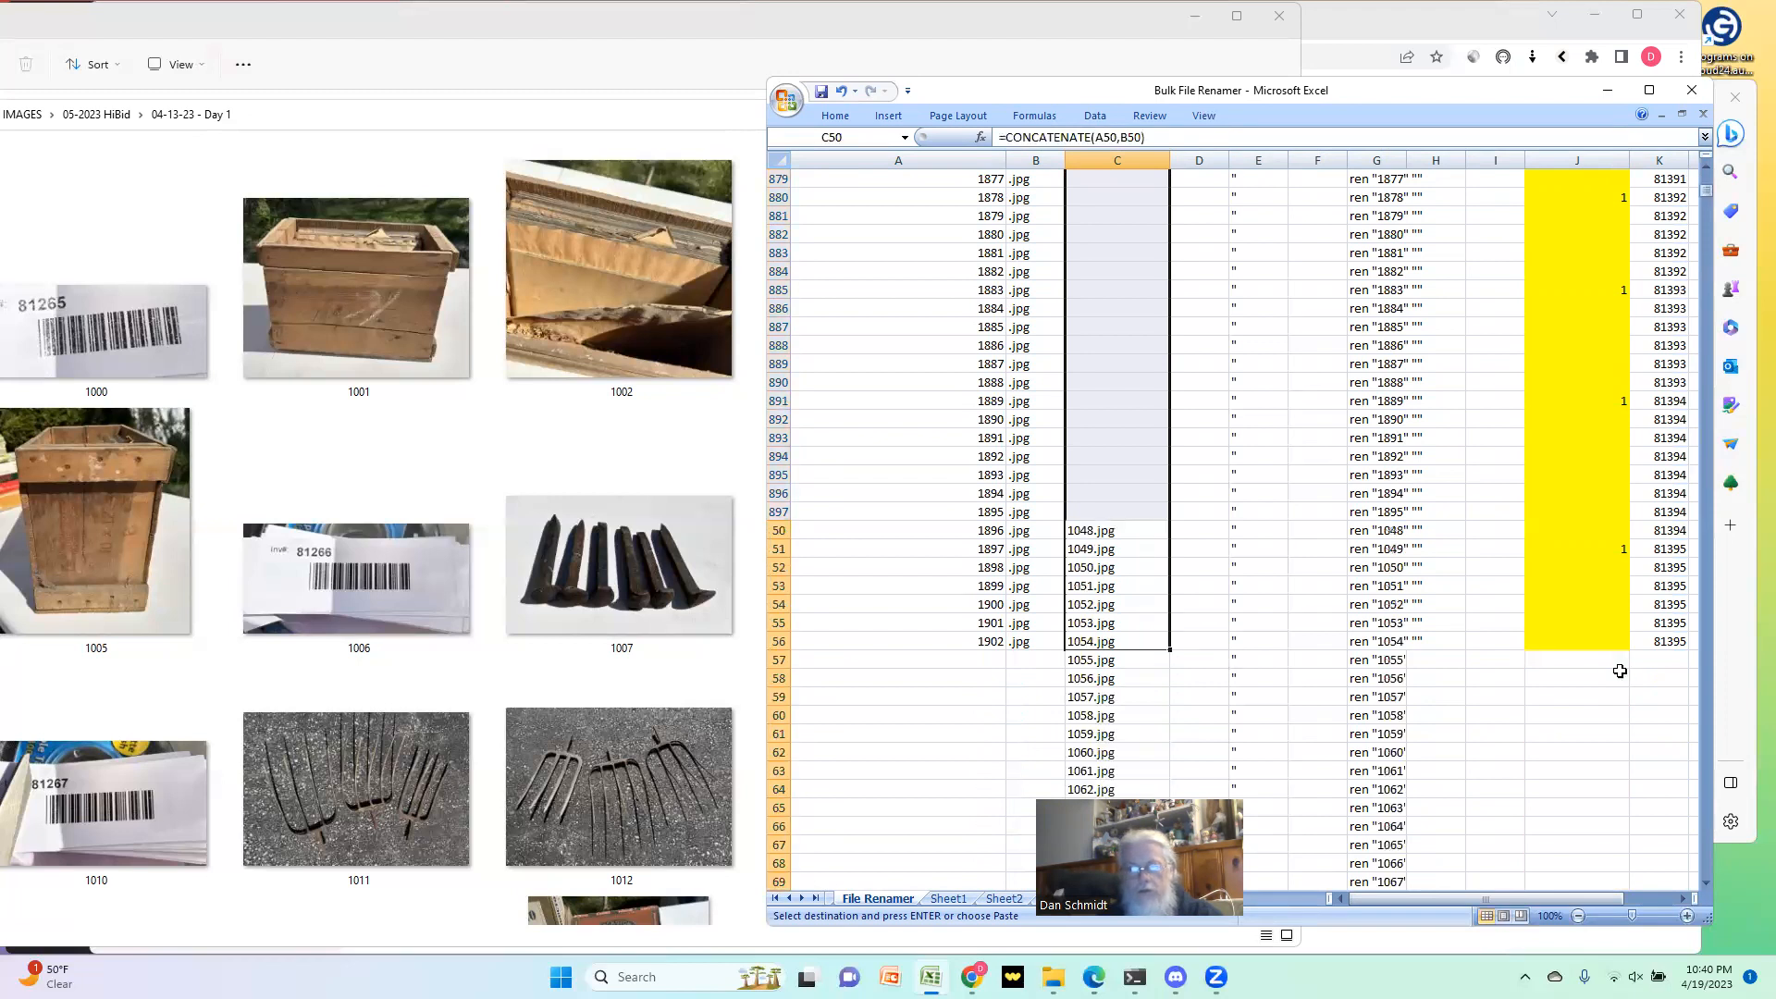
# Step: Examine the SKU, COUNT and New_Filename formulas in rows 3 and 8
pyautogui.hotkey('ctrl', 'Up')
pyautogui.press('Right')
pyautogui.press('Right')
pyautogui.press('Right')
pyautogui.press('Right')
pyautogui.press('Right')
pyautogui.press('Right')
pyautogui.press('Right')
pyautogui.press('Right')
pyautogui.press('Right')
pyautogui.press('Right')
pyautogui.press('Right')
pyautogui.press('Right')
pyautogui.press('Right')
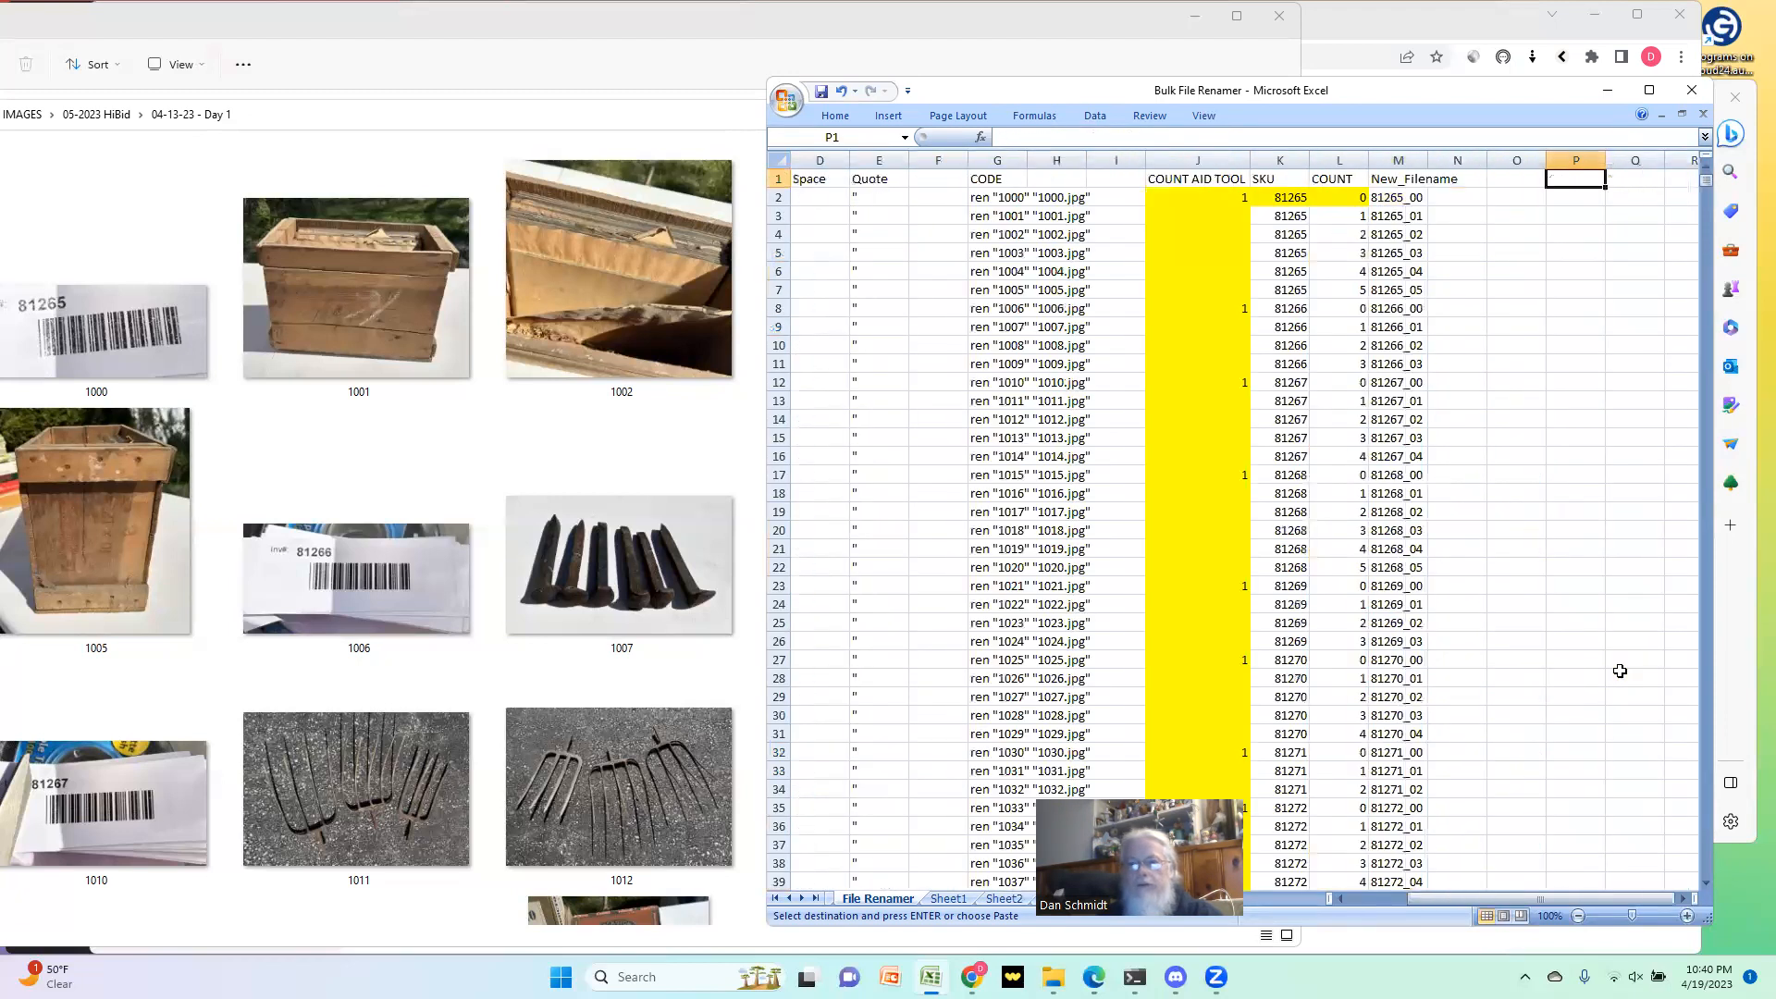
pyautogui.press('Down')
pyautogui.press('Down')
pyautogui.press('Left')
pyautogui.press('Left')
pyautogui.press('Left')
pyautogui.press('Left')
pyautogui.press('Left')
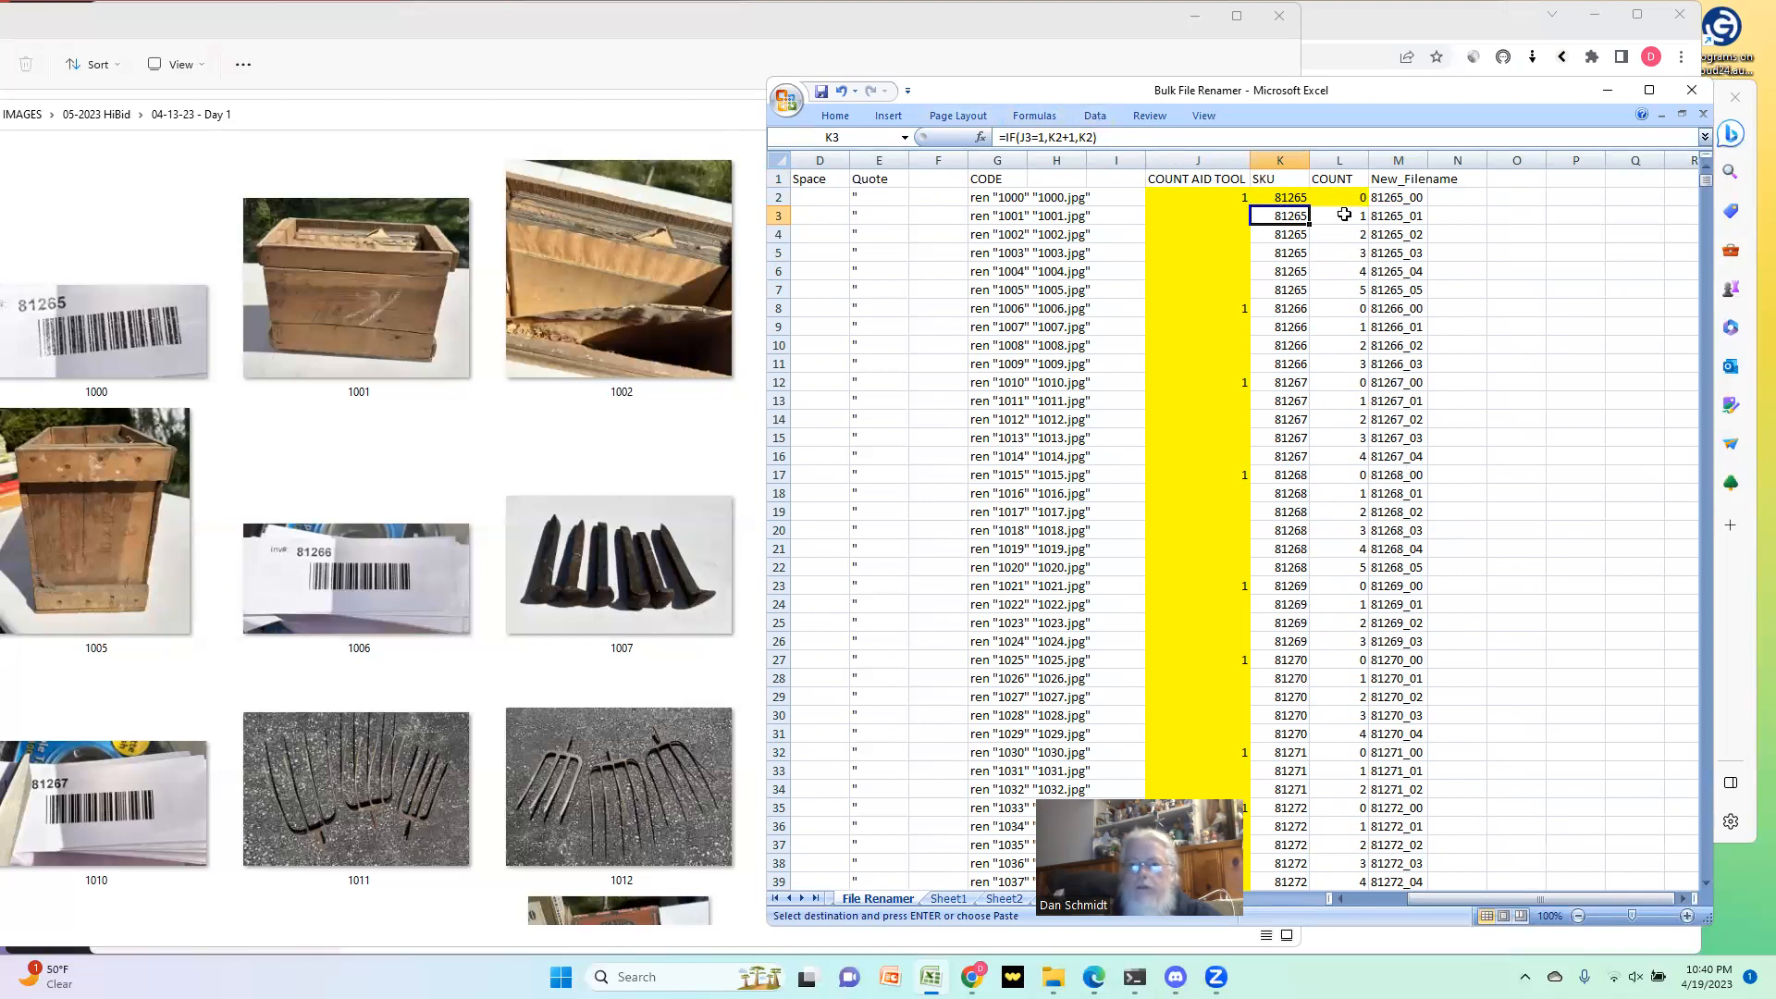
pyautogui.press('Right')
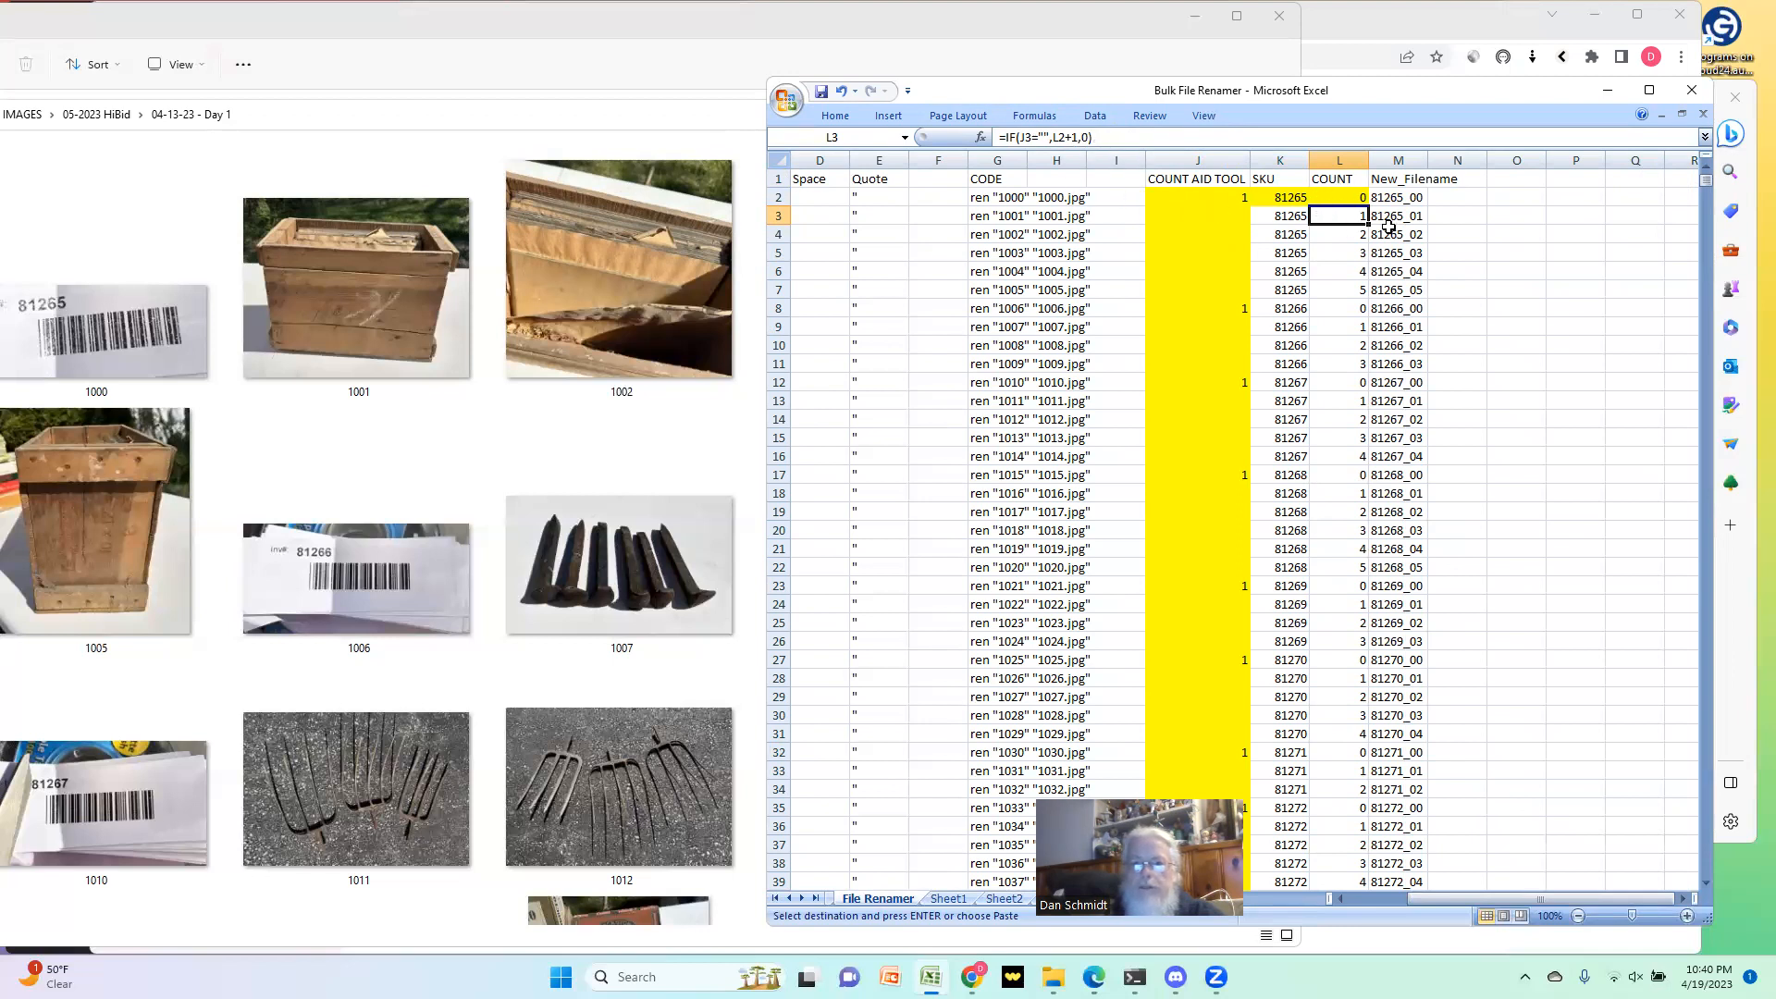
pyautogui.press('Down')
pyautogui.press('Down')
pyautogui.press('Down')
pyautogui.press('Down')
pyautogui.press('Down')
pyautogui.press('Left')
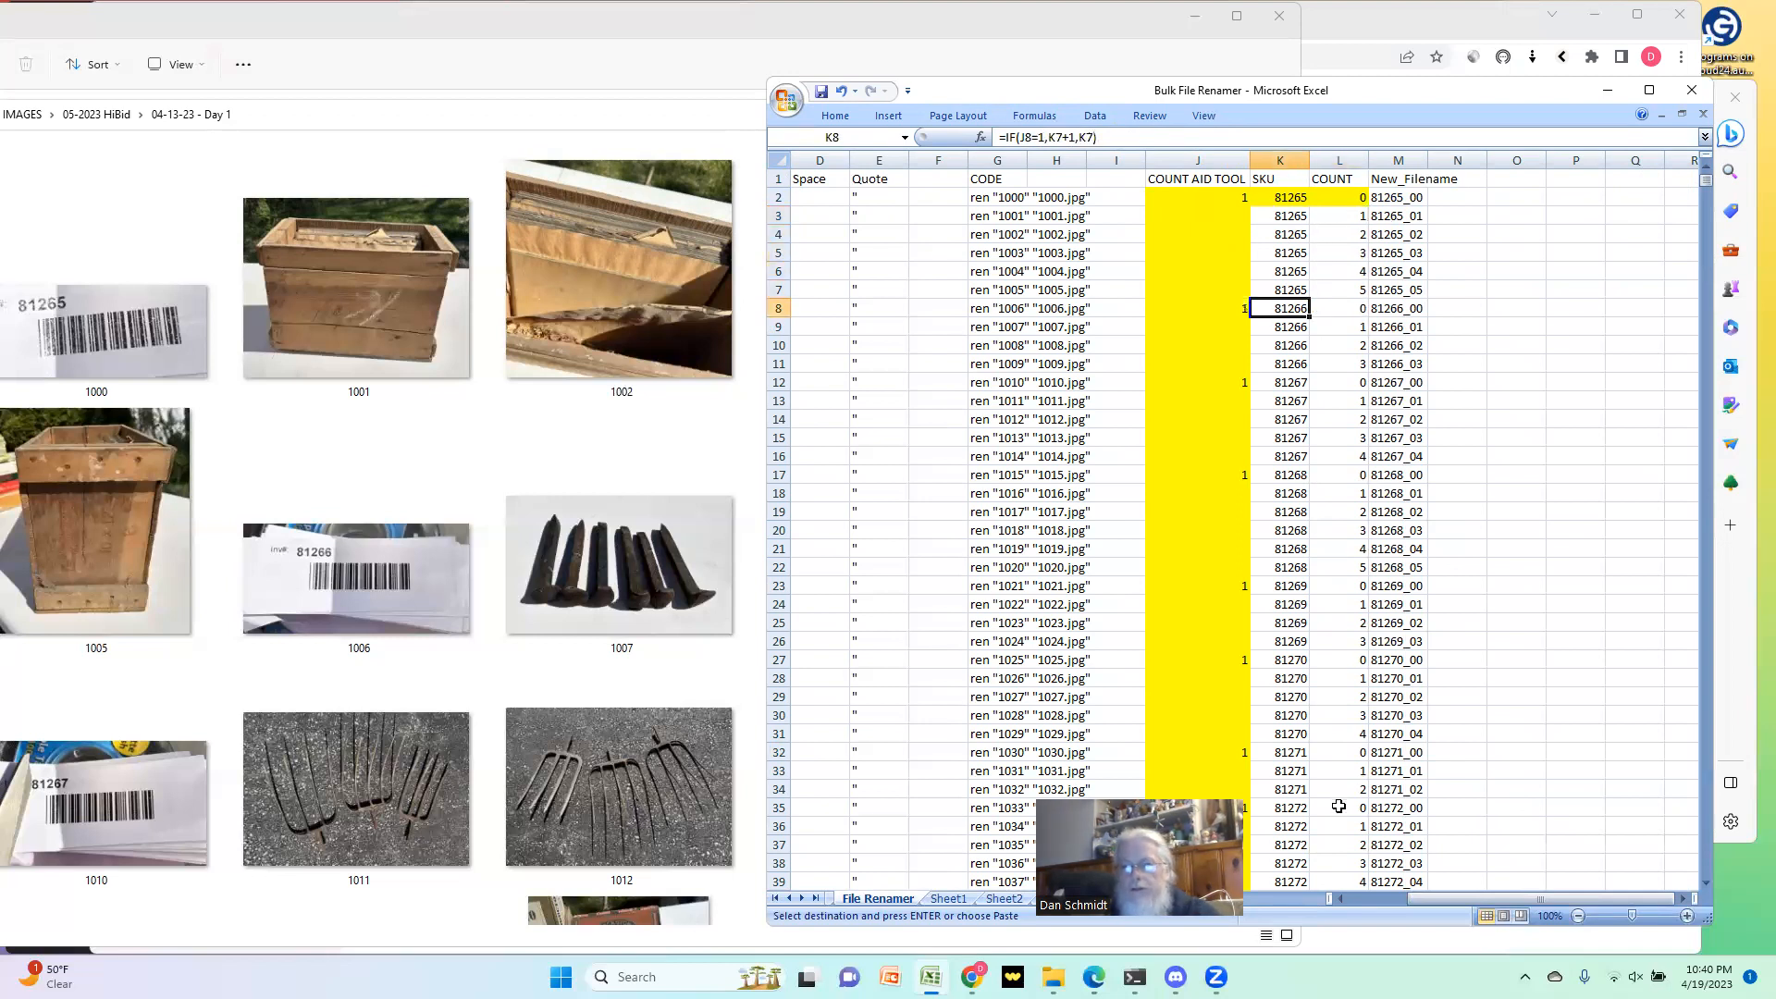
pyautogui.press('Right')
pyautogui.press('Right')
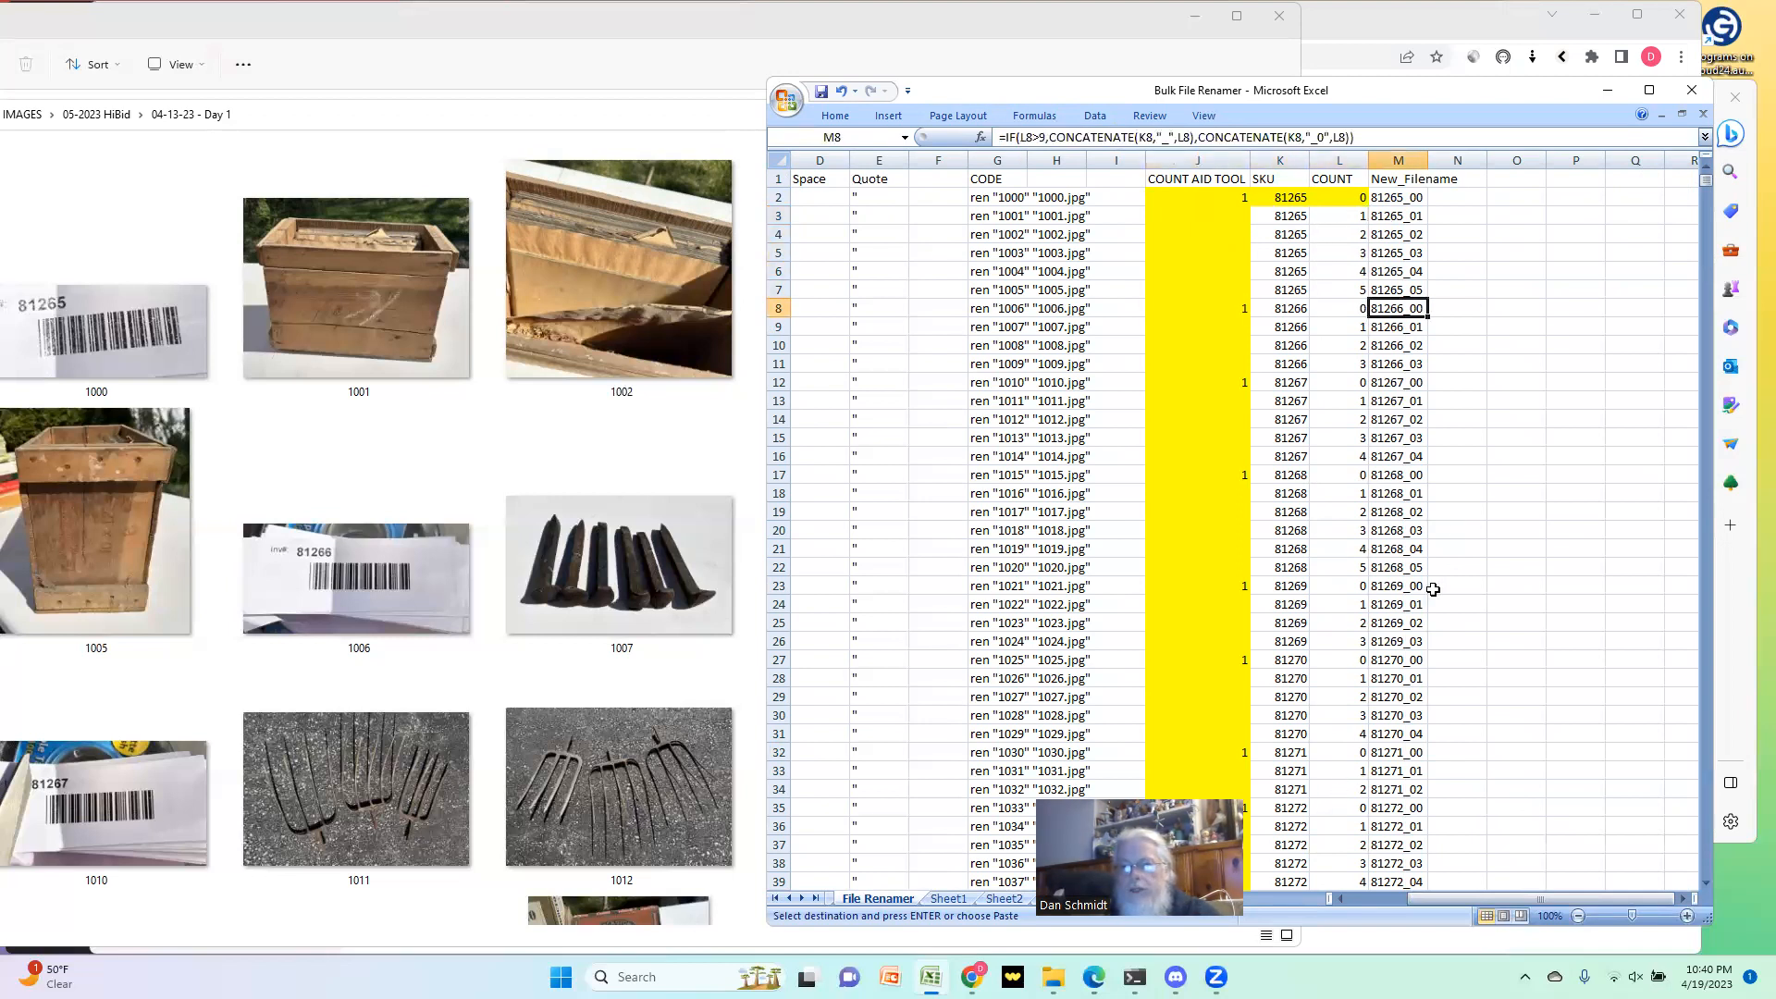
# Step: Add ,.jpg after L2 in the first CONCATENATE of the New_Filename formula in M2
pyautogui.press('Up')
pyautogui.press('Up')
pyautogui.press('Up')
pyautogui.press('Up')
pyautogui.press('Up')
pyautogui.press('Up')
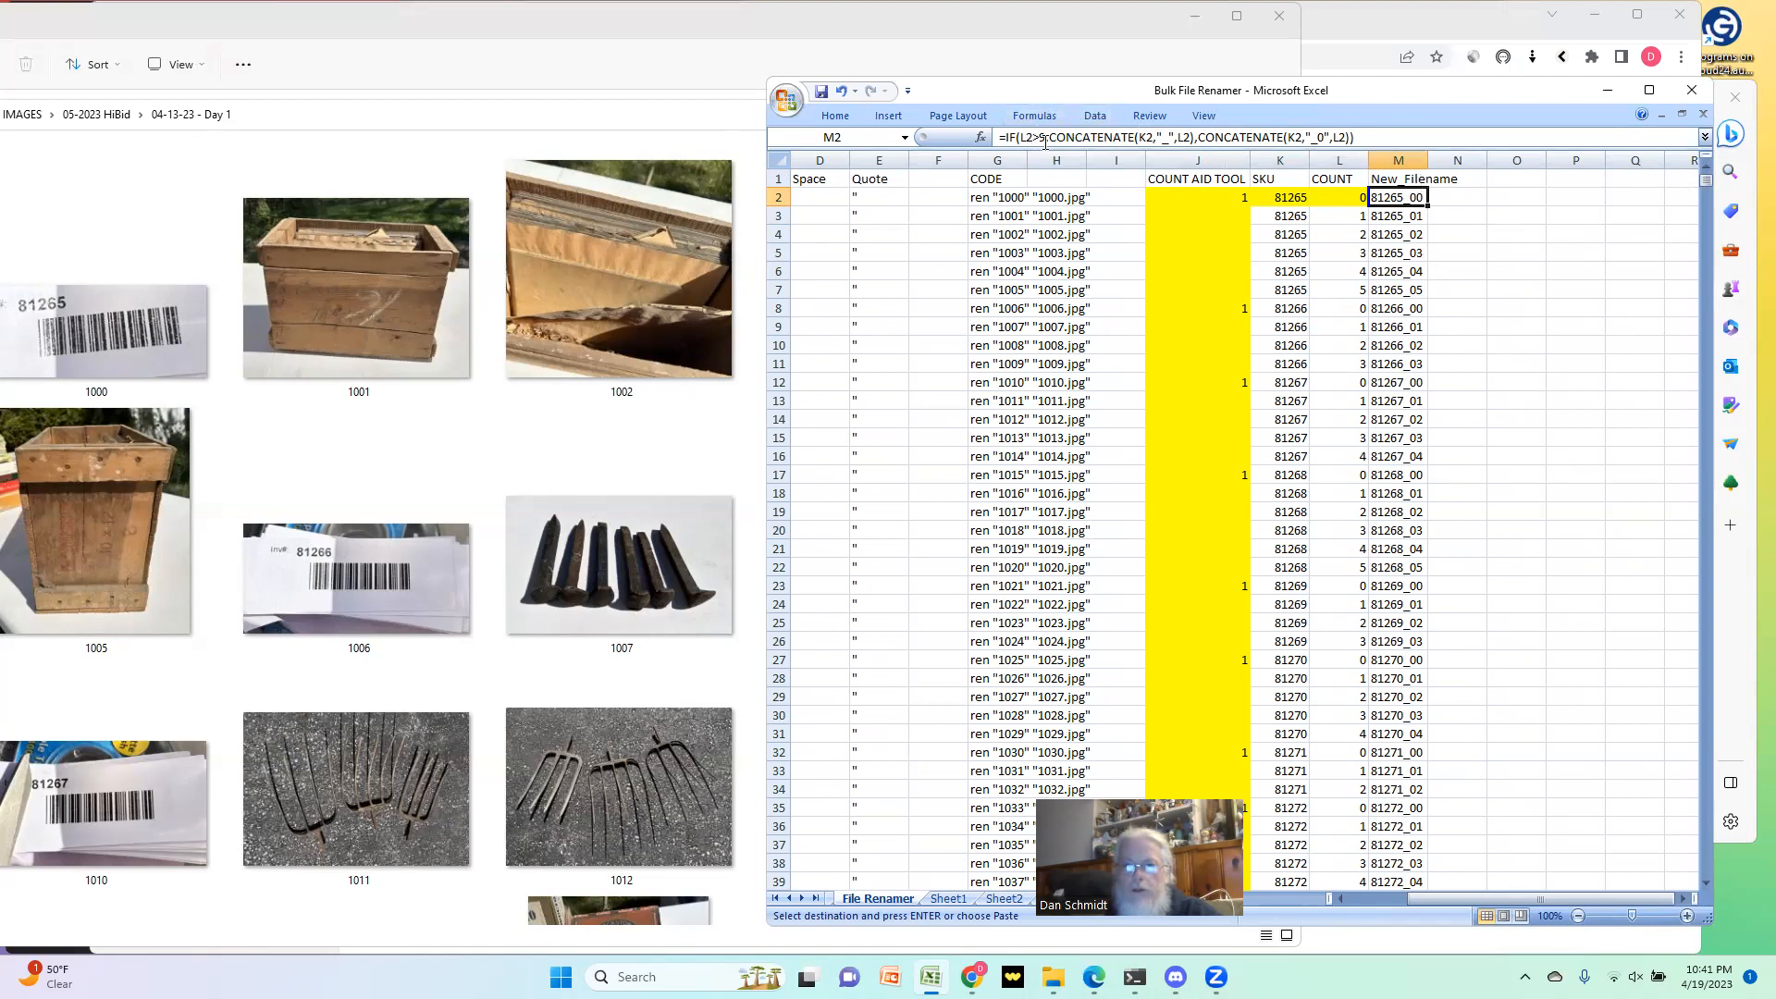
pyautogui.click(1193, 136)
pyautogui.write(',.jpg')
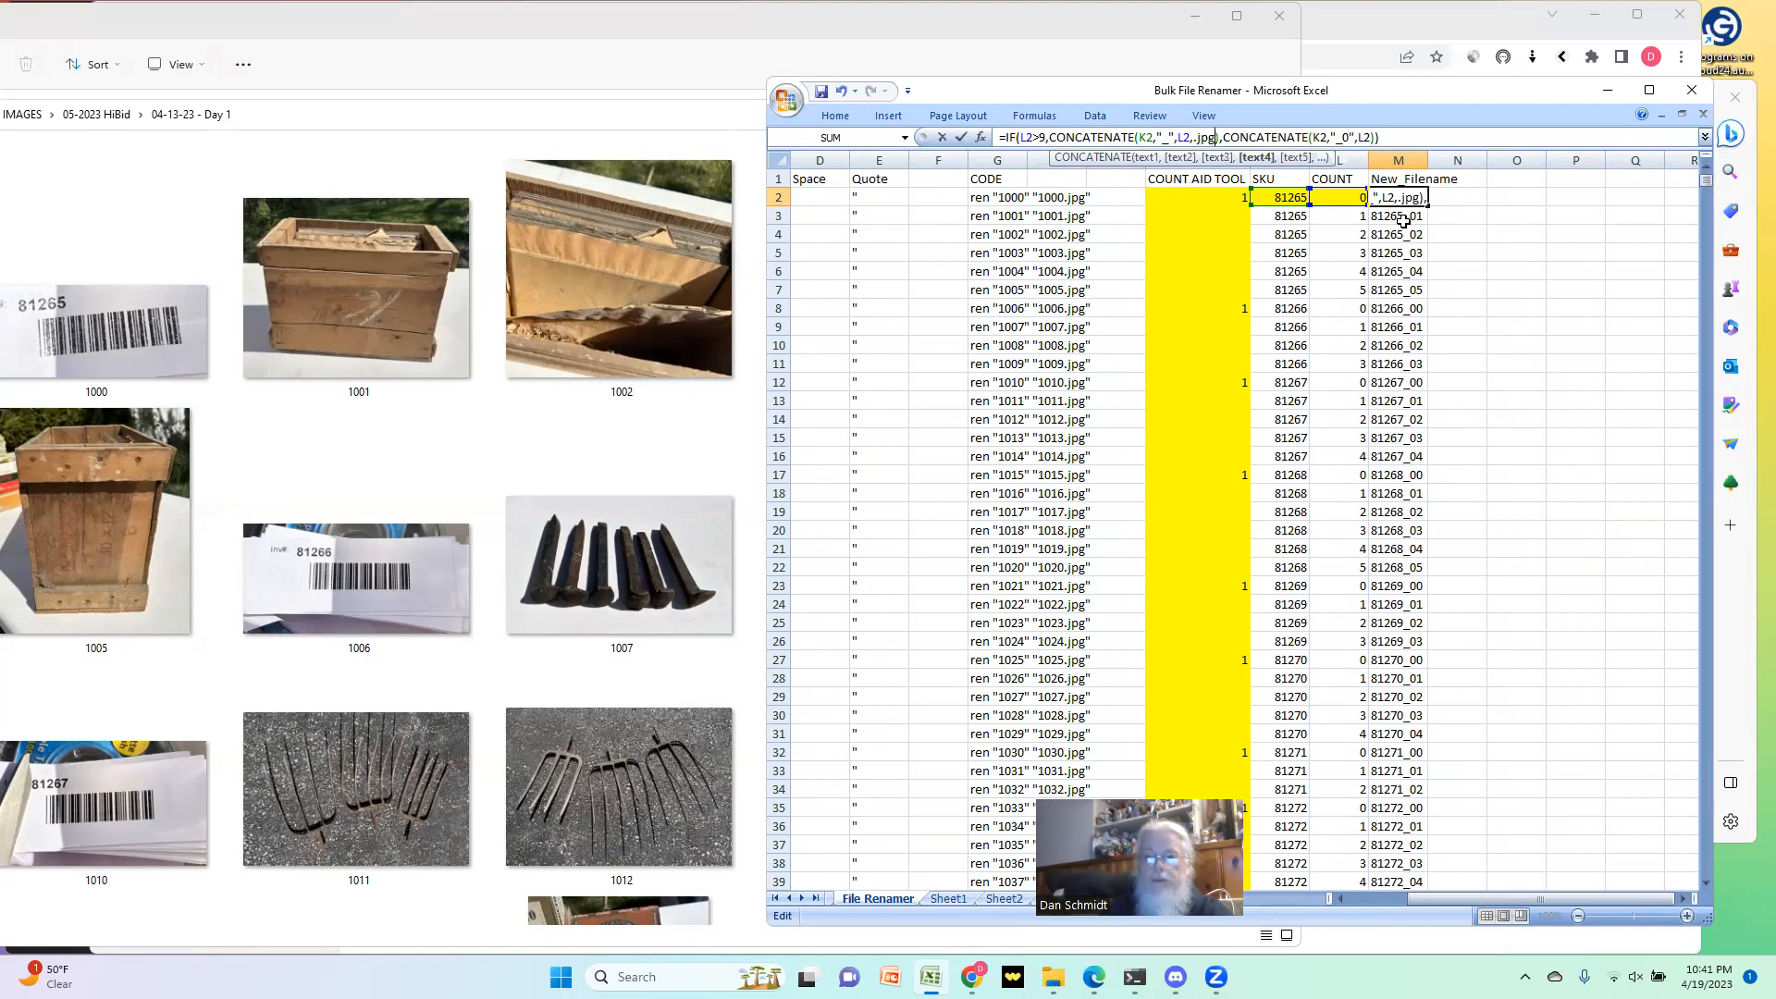
# Step: Add ".jpg" as the last argument of the second CONCATENATE in the M2 formula
pyautogui.click(1373, 138)
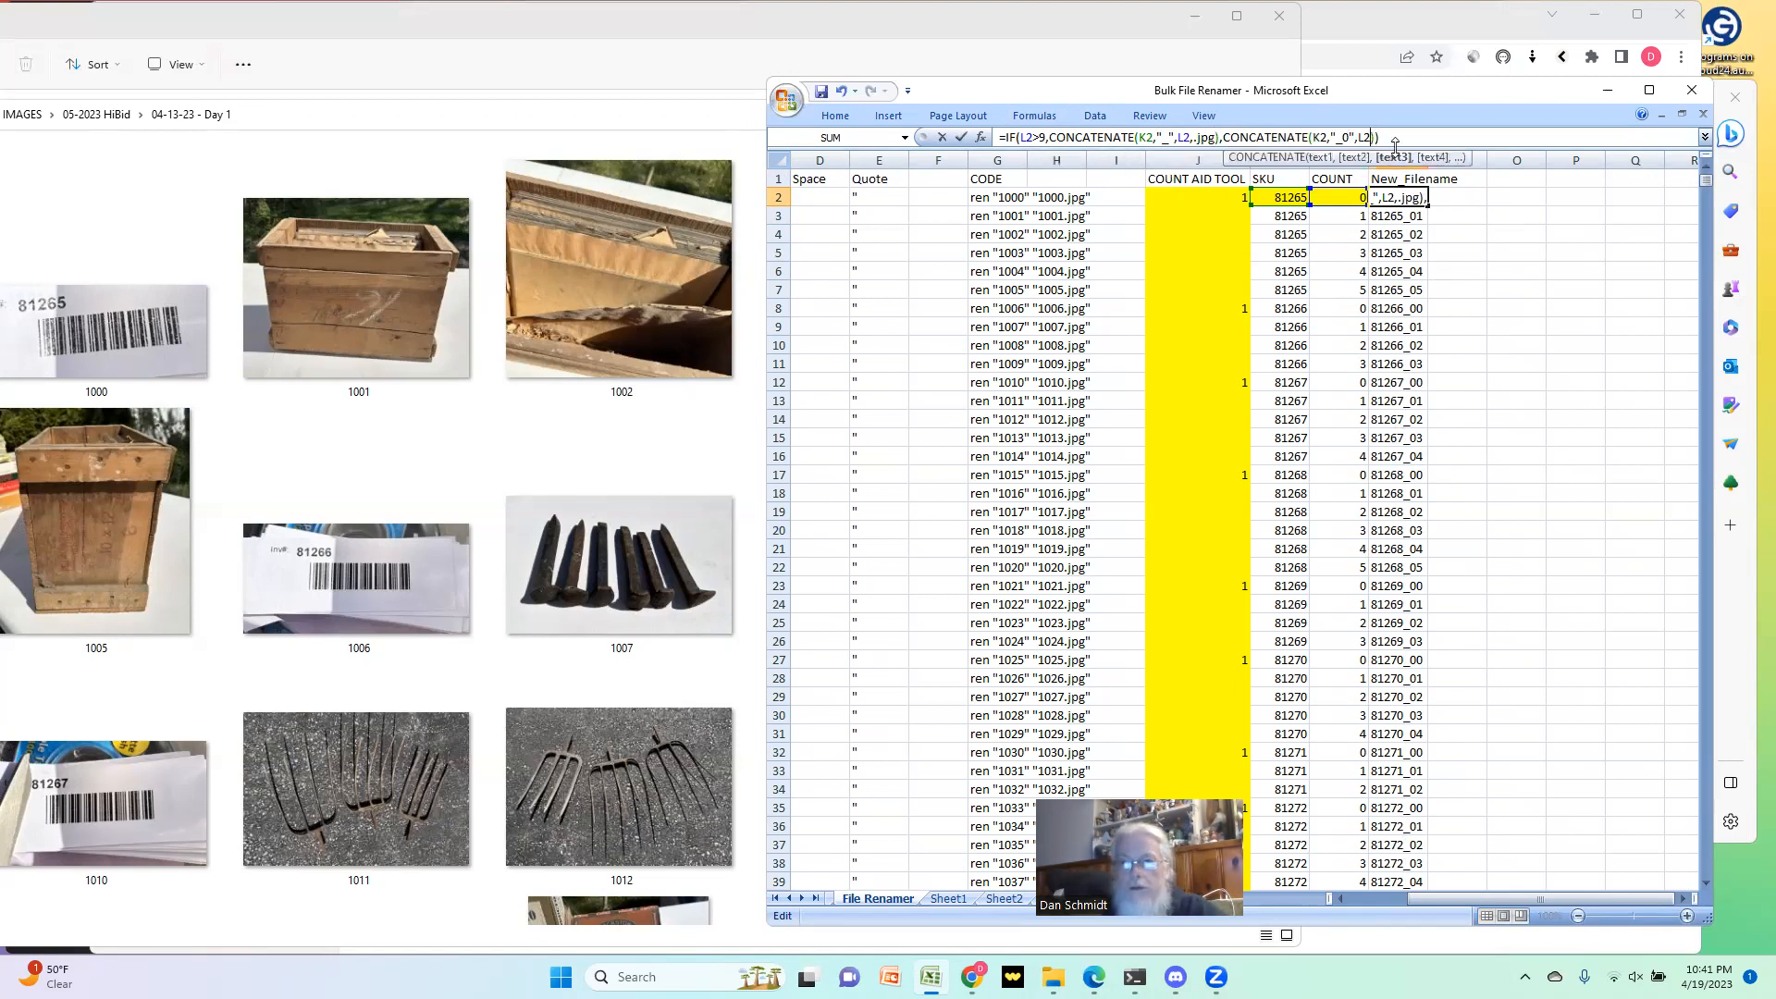
pyautogui.write(',.')
pyautogui.press('BackSpace')
pyautogui.press('BackSpace')
pyautogui.press('BackSpace')
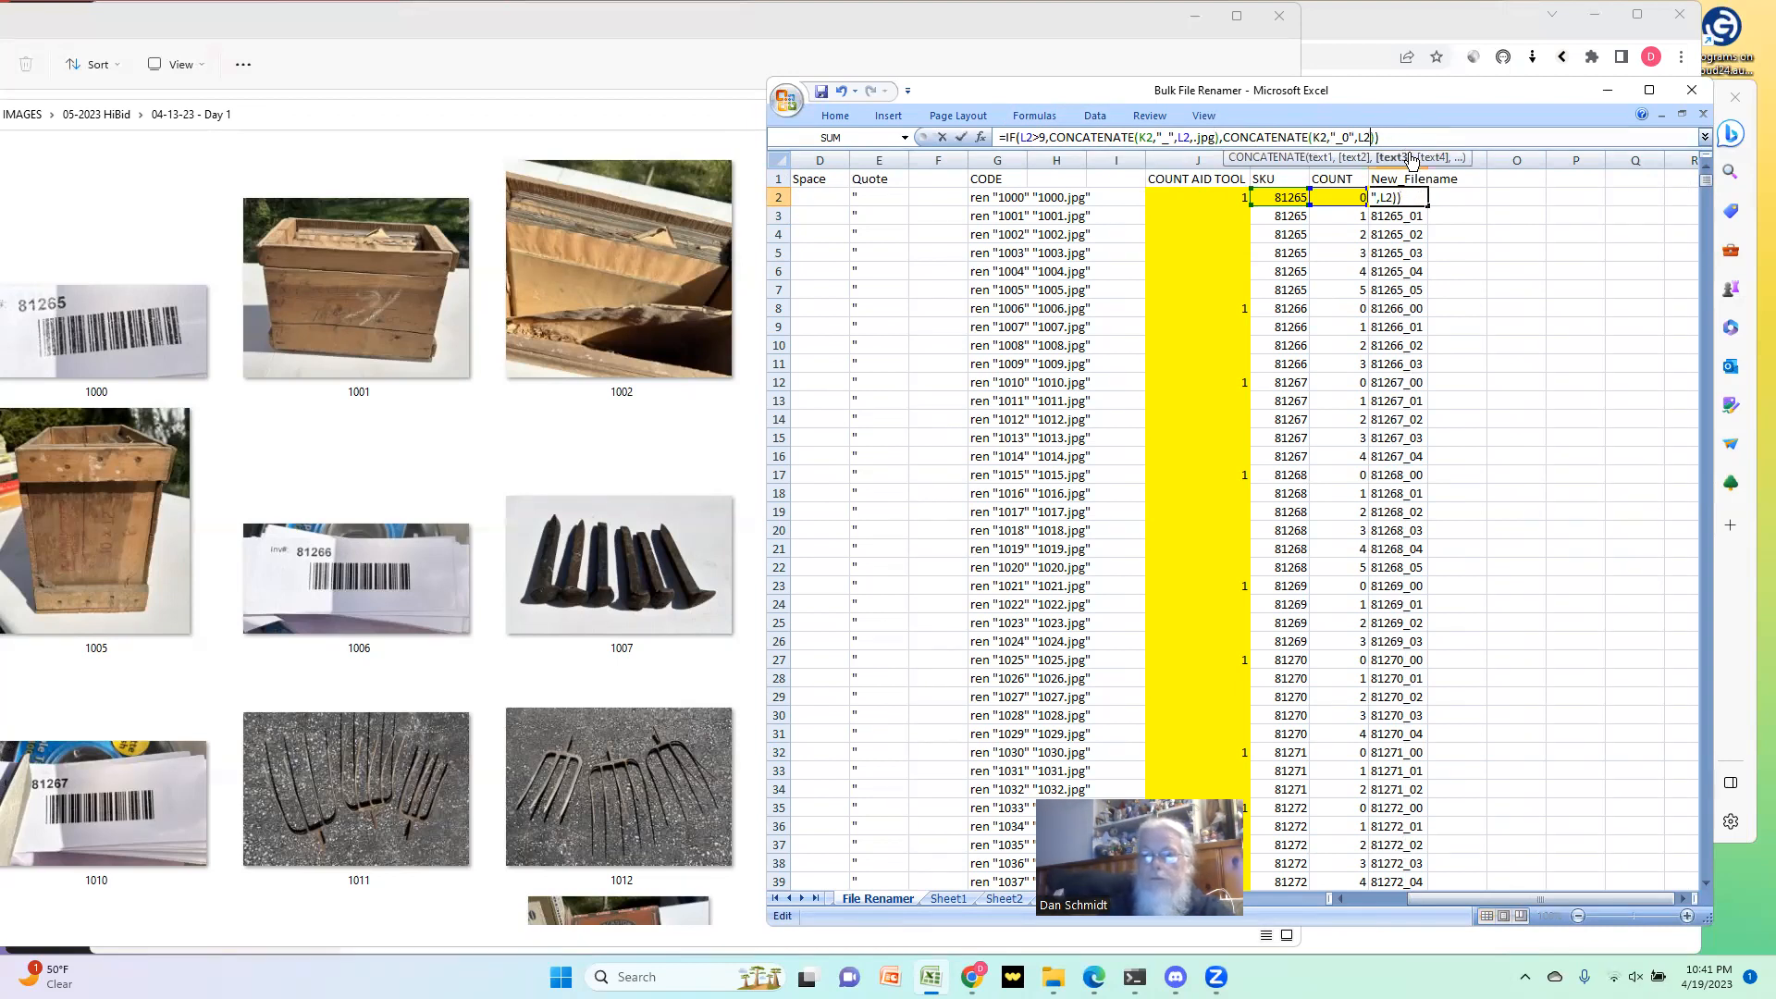
pyautogui.write(',.')
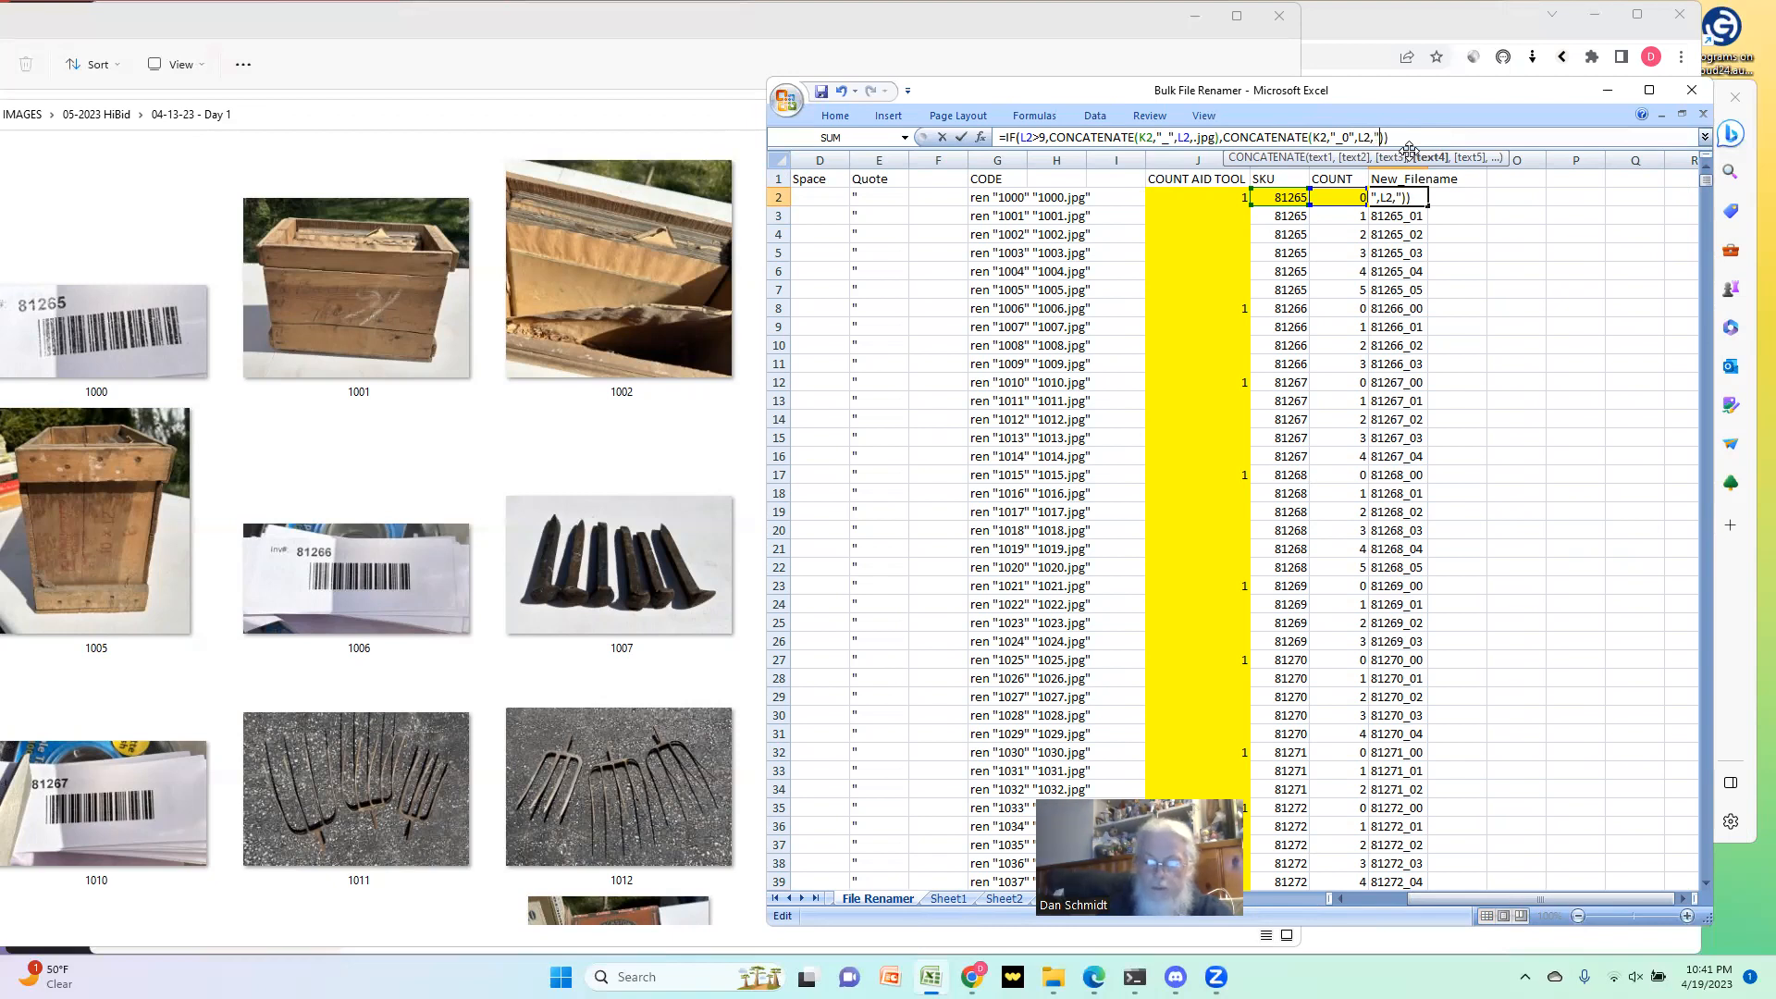
pyautogui.write('jpg"')
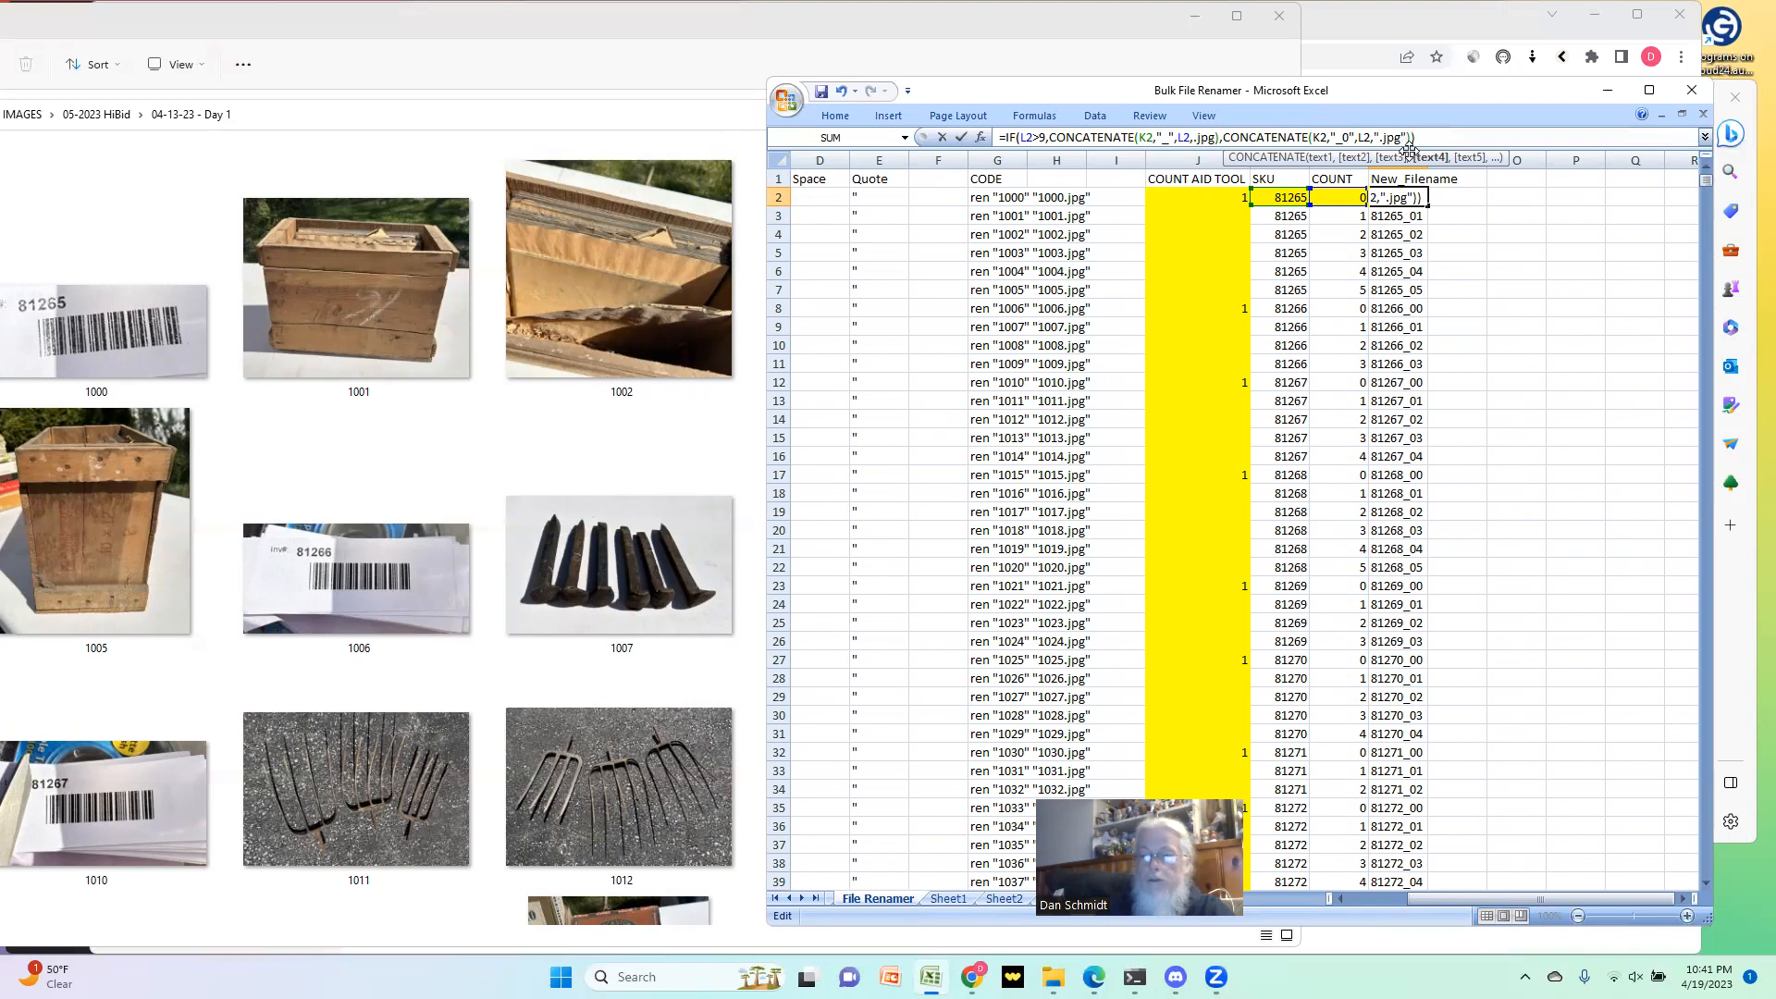
# Step: Enclose the .jpg argument of the first CONCATENATE in the M2 formula in double quotes
pyautogui.click(1193, 136)
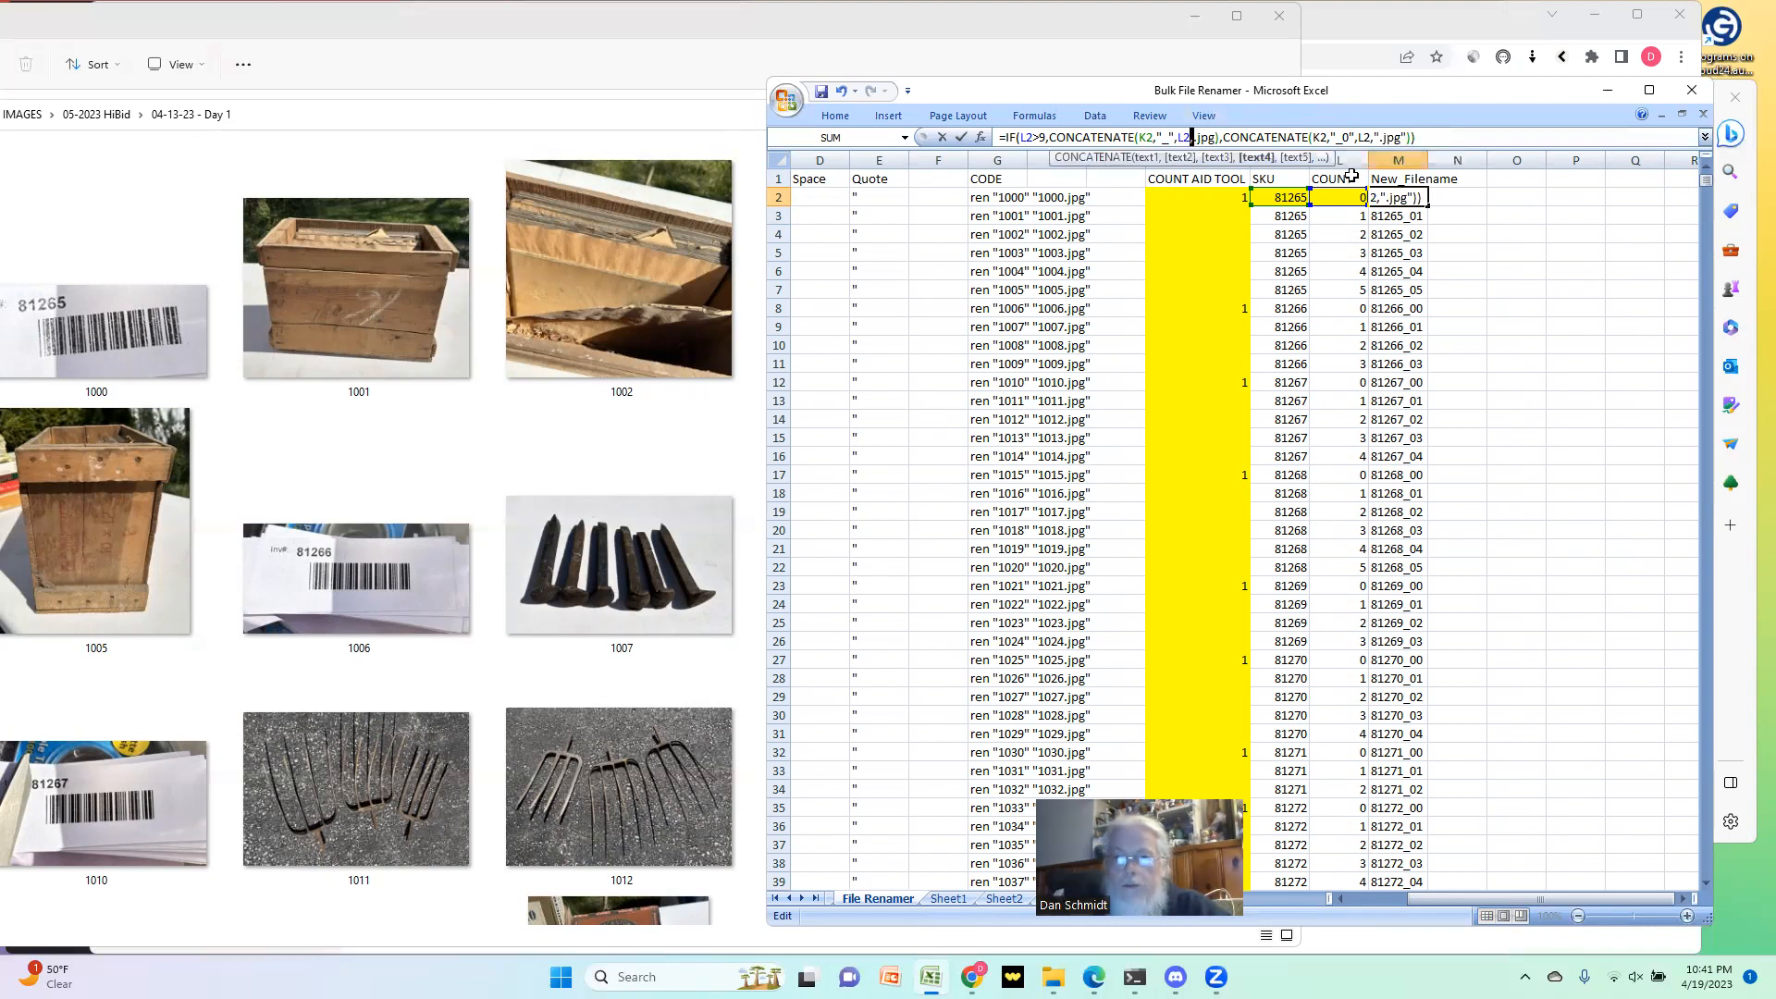
pyautogui.write(',"')
pyautogui.press('Right')
pyautogui.press('Right')
pyautogui.press('Right')
pyautogui.press('Right')
pyautogui.write('"')
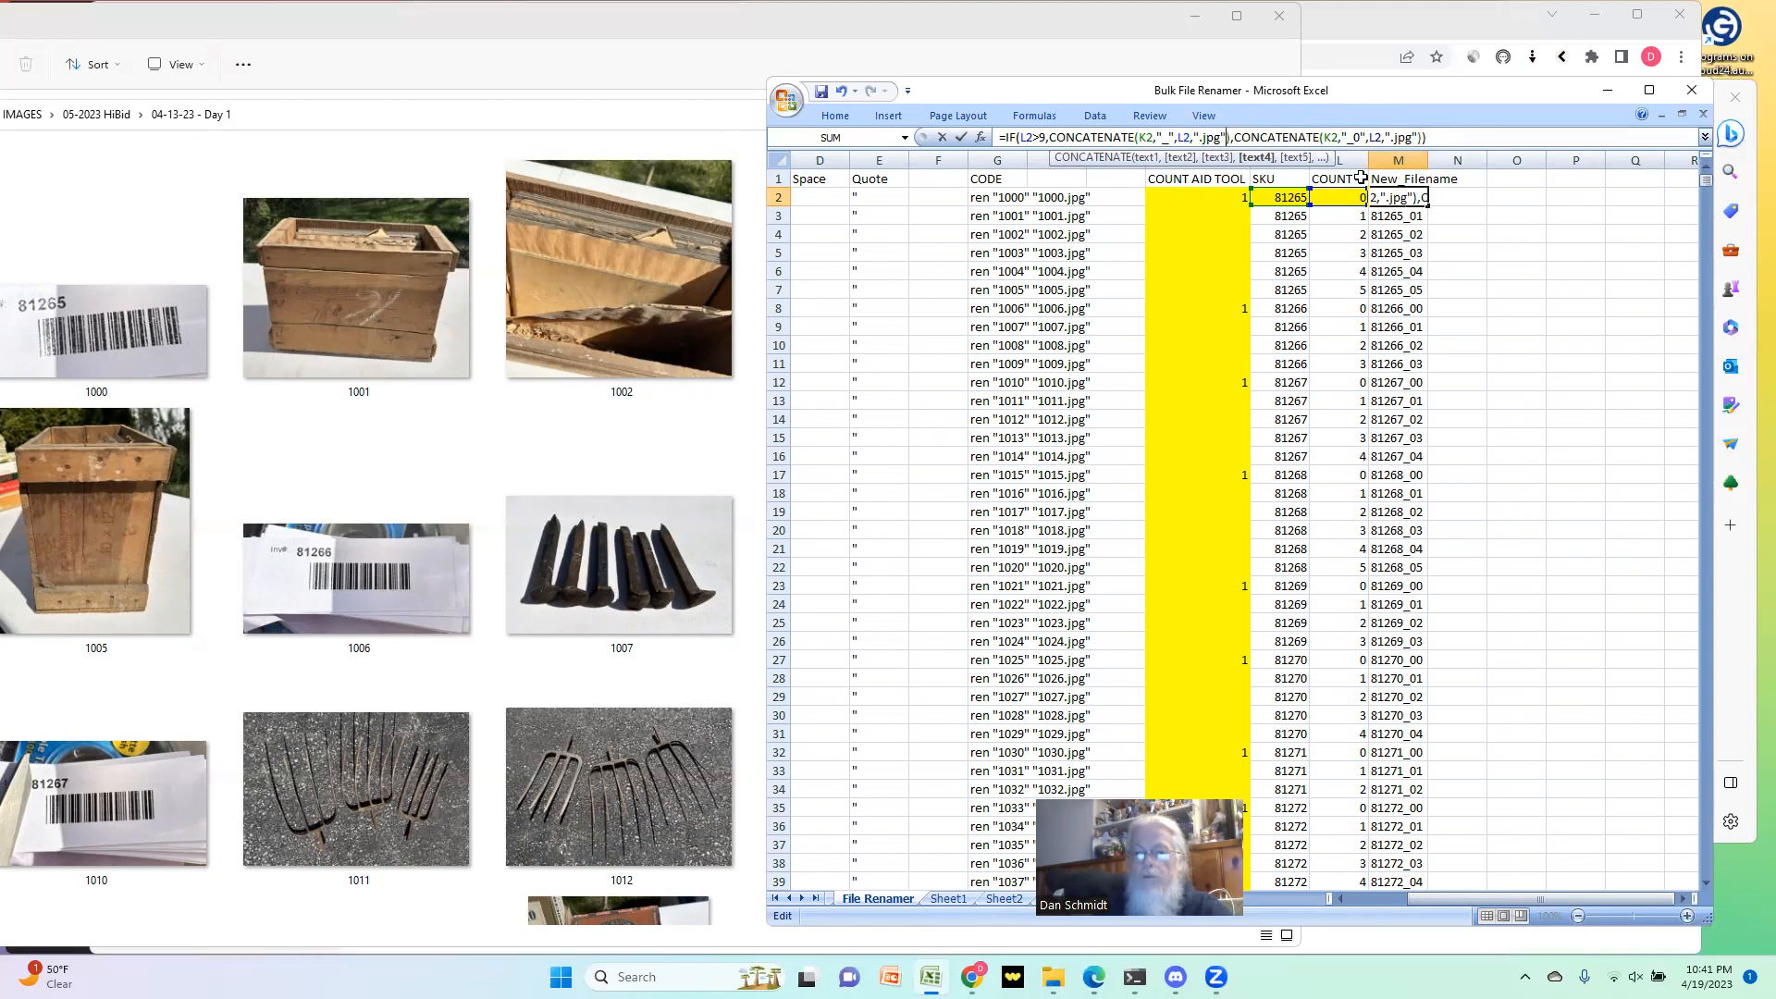
# Step: Commit the edited M2 formula and copy it down the New_Filename column from M3 to the last filled row
pyautogui.press('Return')
pyautogui.press('Up')
pyautogui.hotkey('ctrl', 'c')
pyautogui.press('Down')
pyautogui.hotkey('ctrl', 'shift', 'Down')
pyautogui.hotkey('ctrl', 'v')
pyautogui.press('Up')
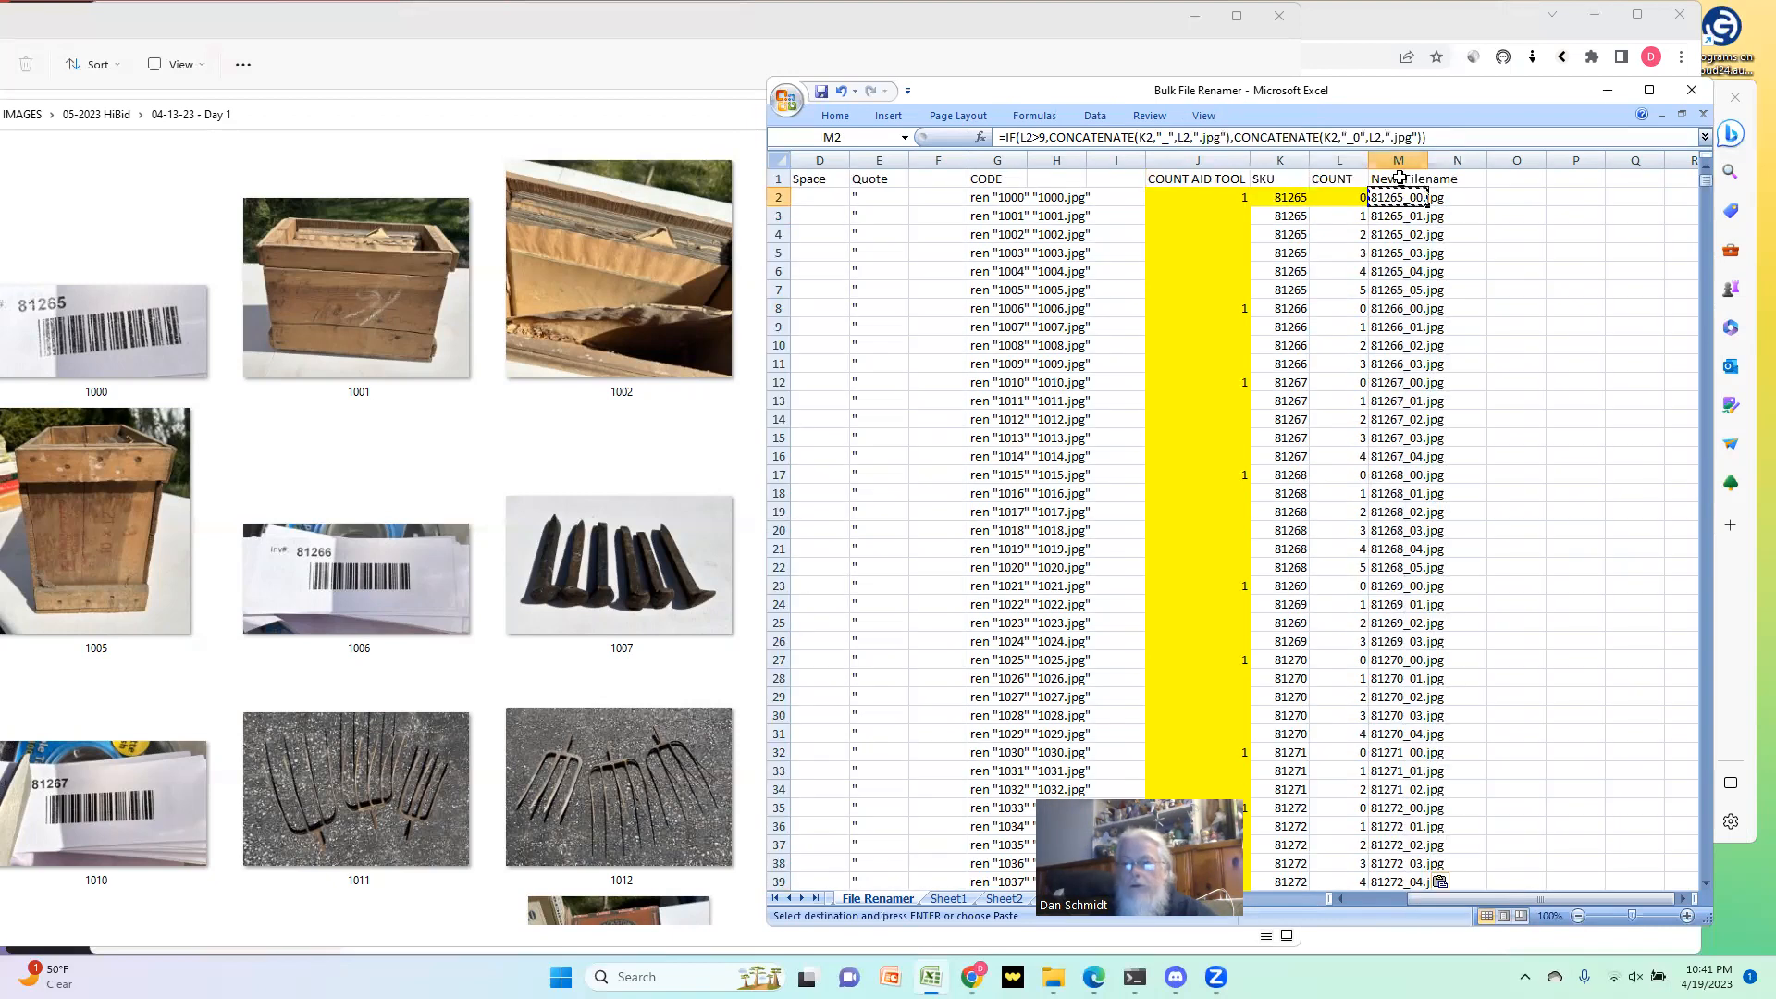
# Step: Check the New_Filename entries down to row 904 and return to the start of the sheet
pyautogui.moveTo(1706, 180); pyautogui.dragTo(1702, 252)
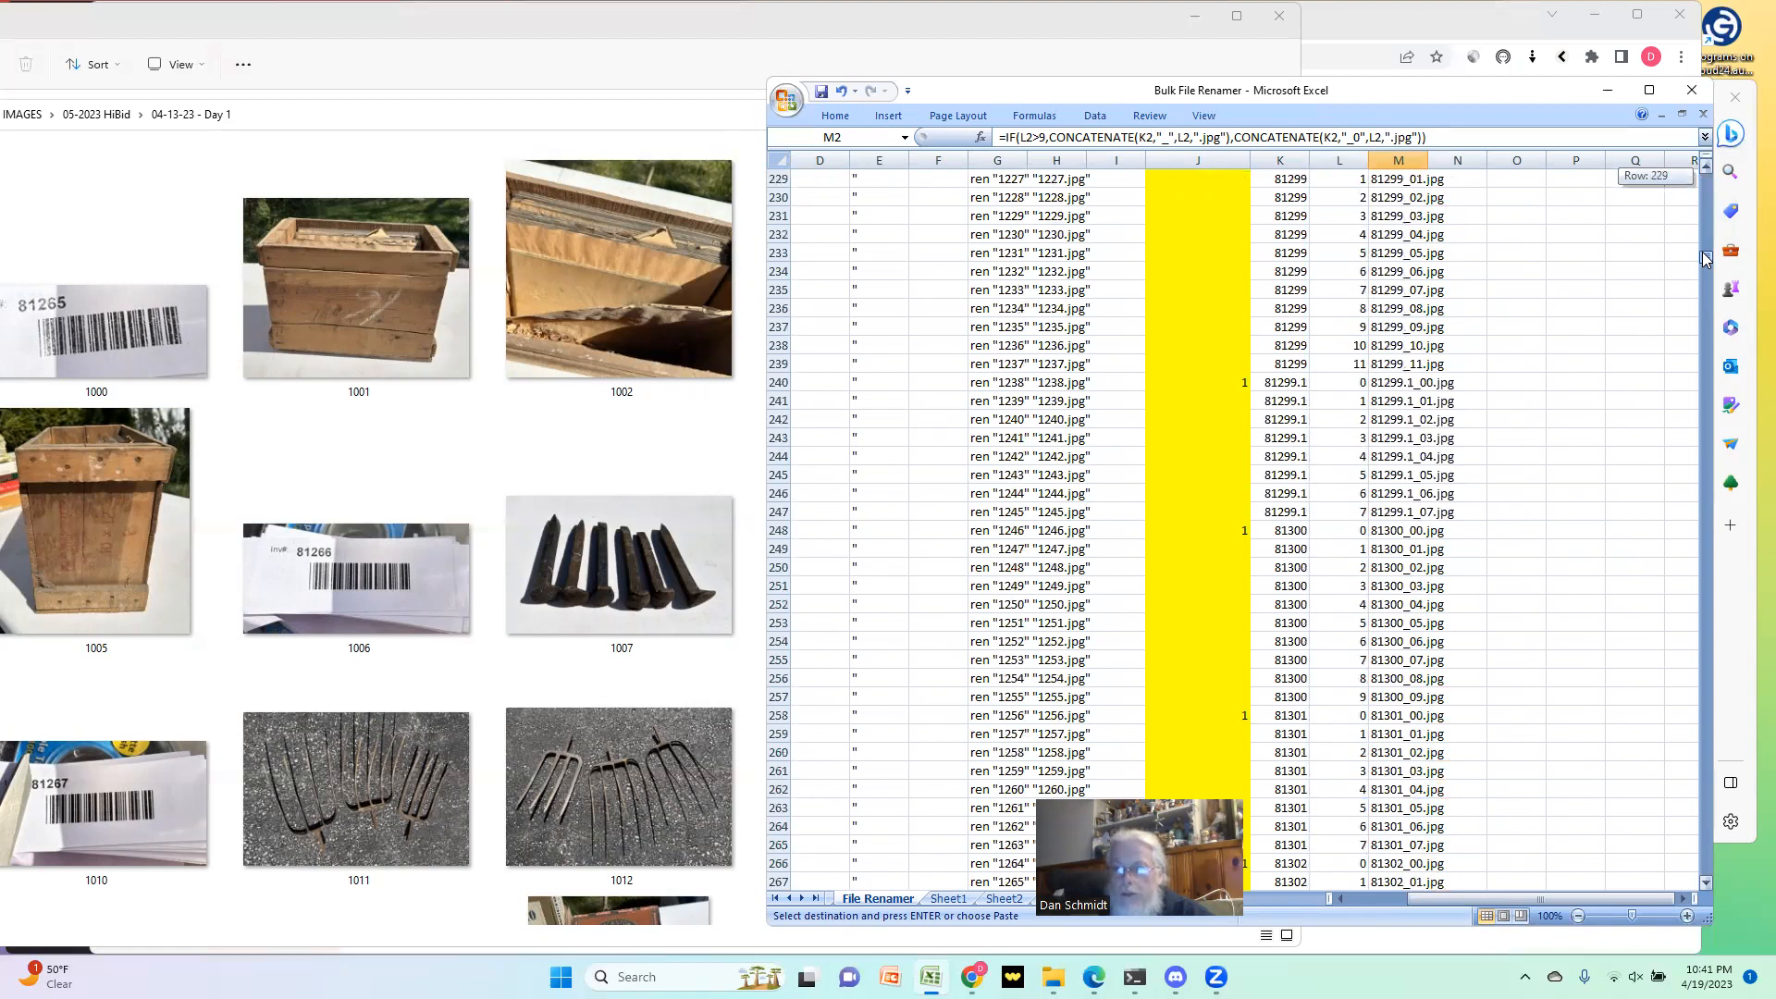
pyautogui.moveTo(1705, 257); pyautogui.dragTo(1681, 478)
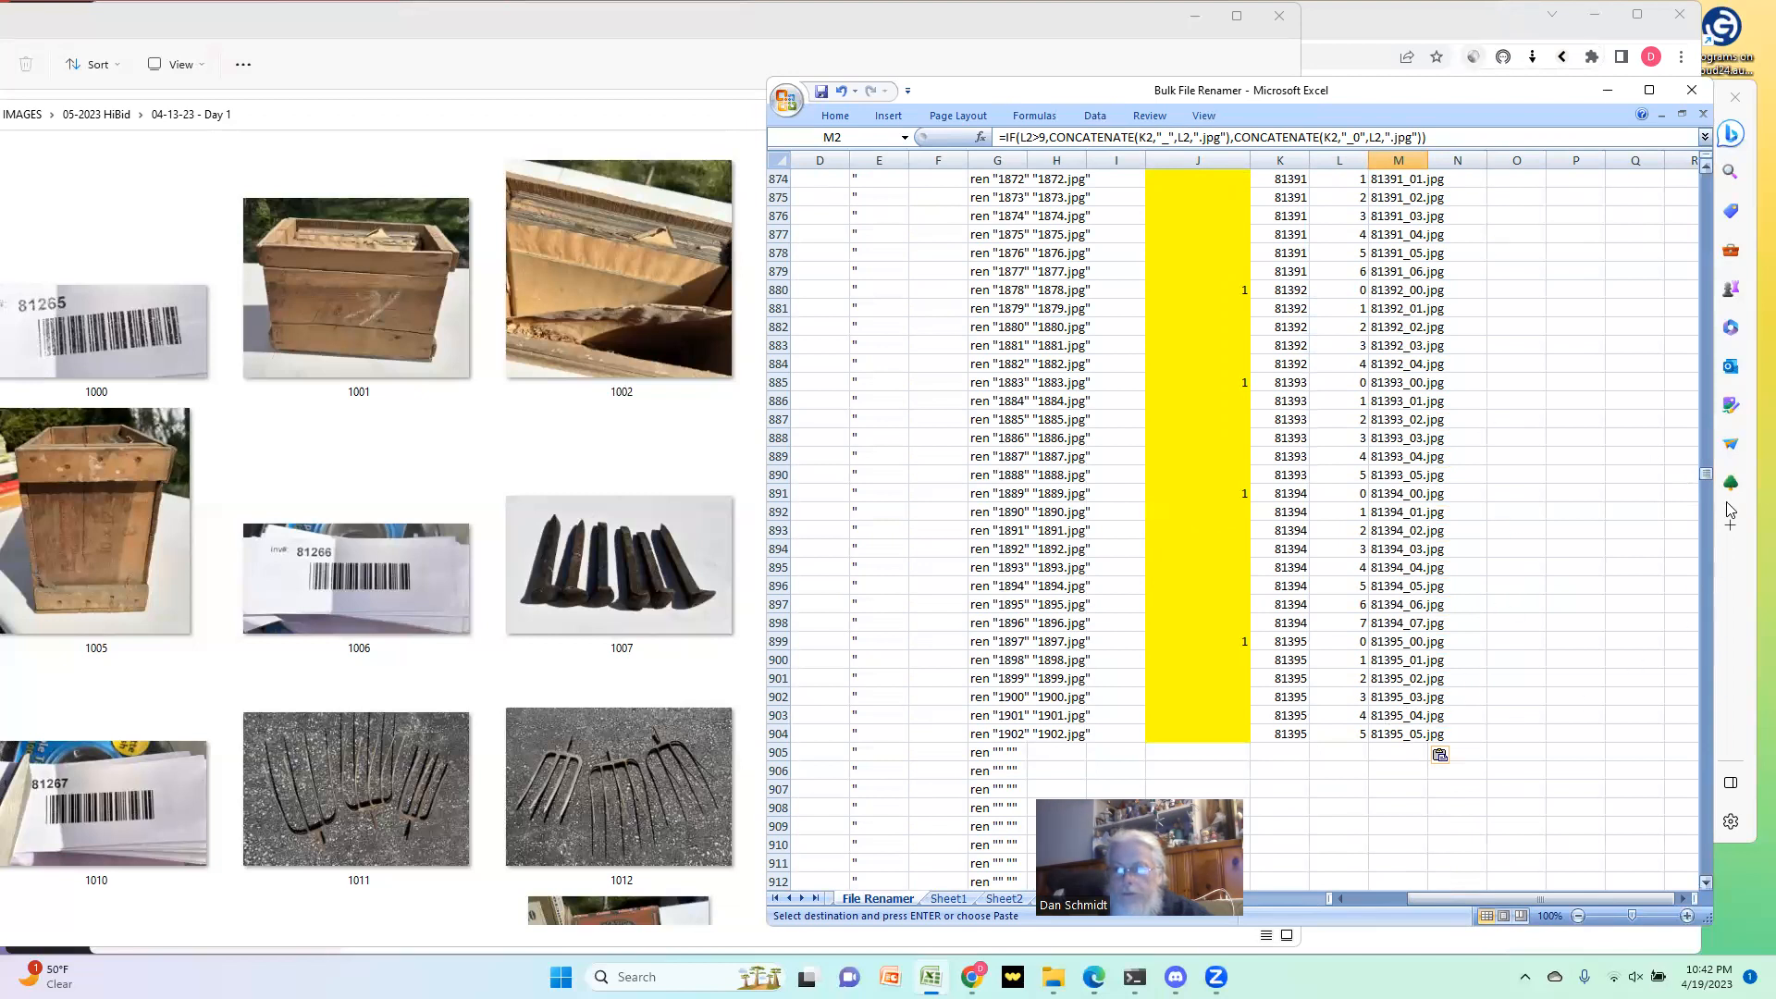
pyautogui.moveTo(1708, 476); pyautogui.dragTo(1706, 176)
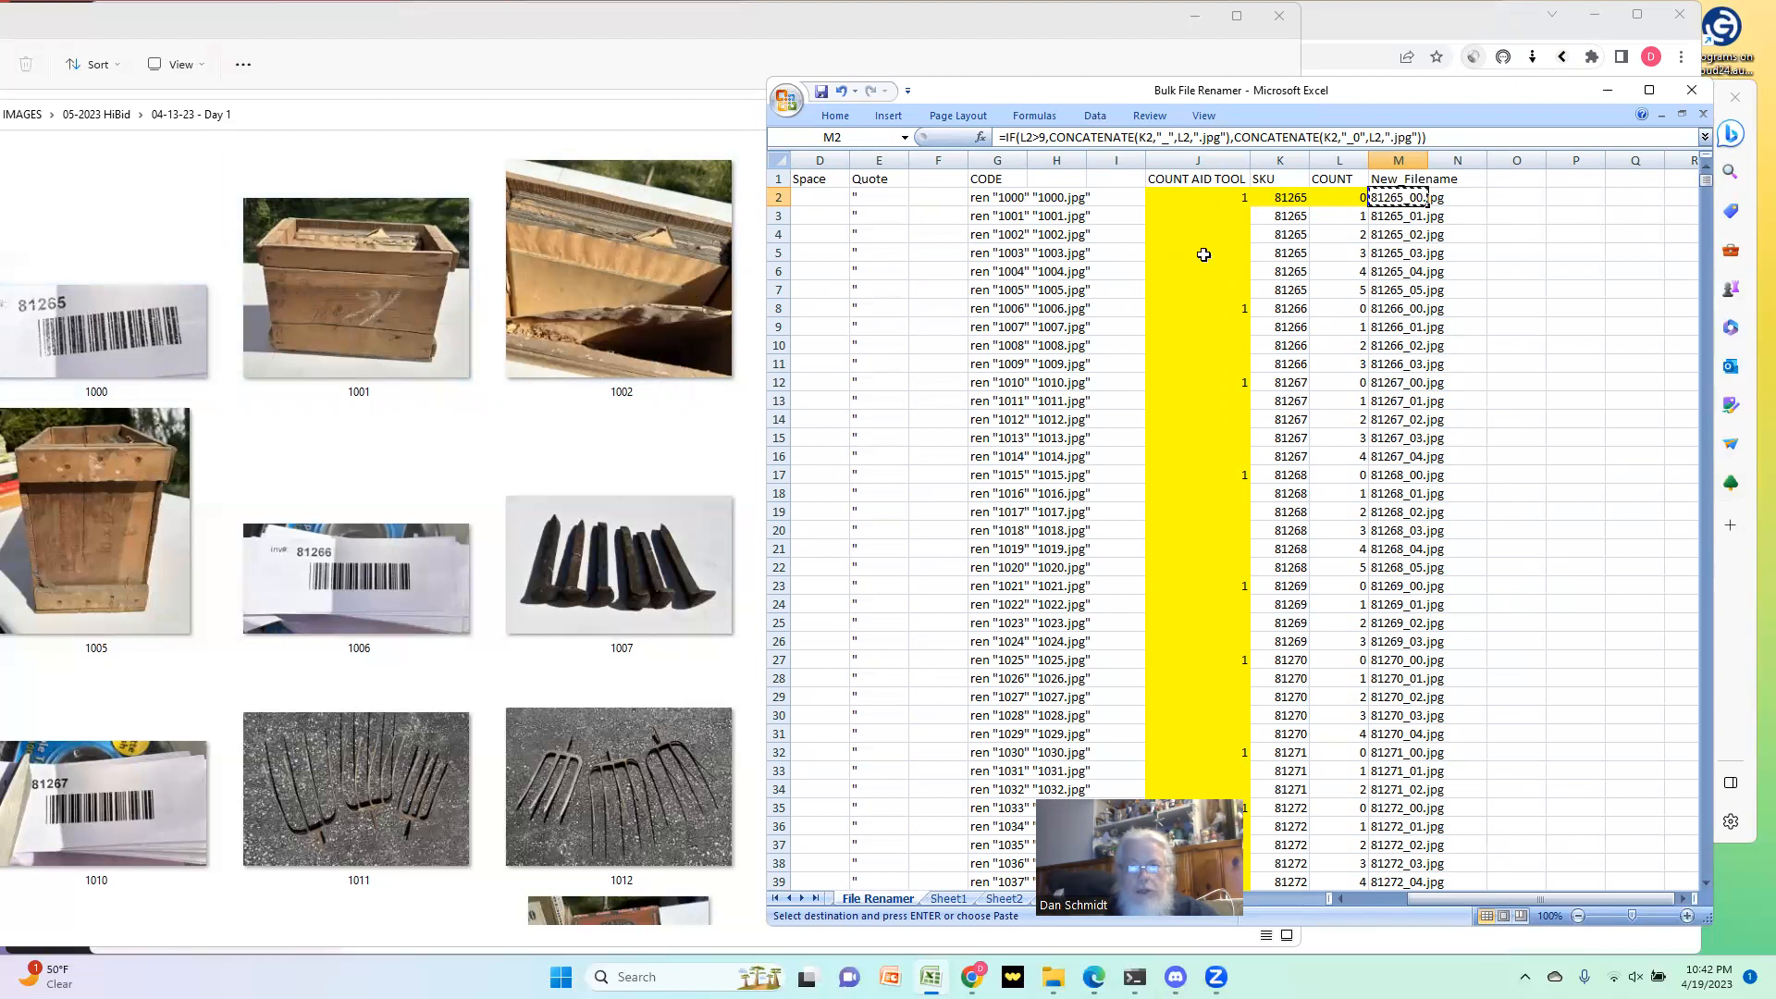
# Step: Try a starting count of 1 in L2 and check the new filename built in M2
pyautogui.click(1339, 199)
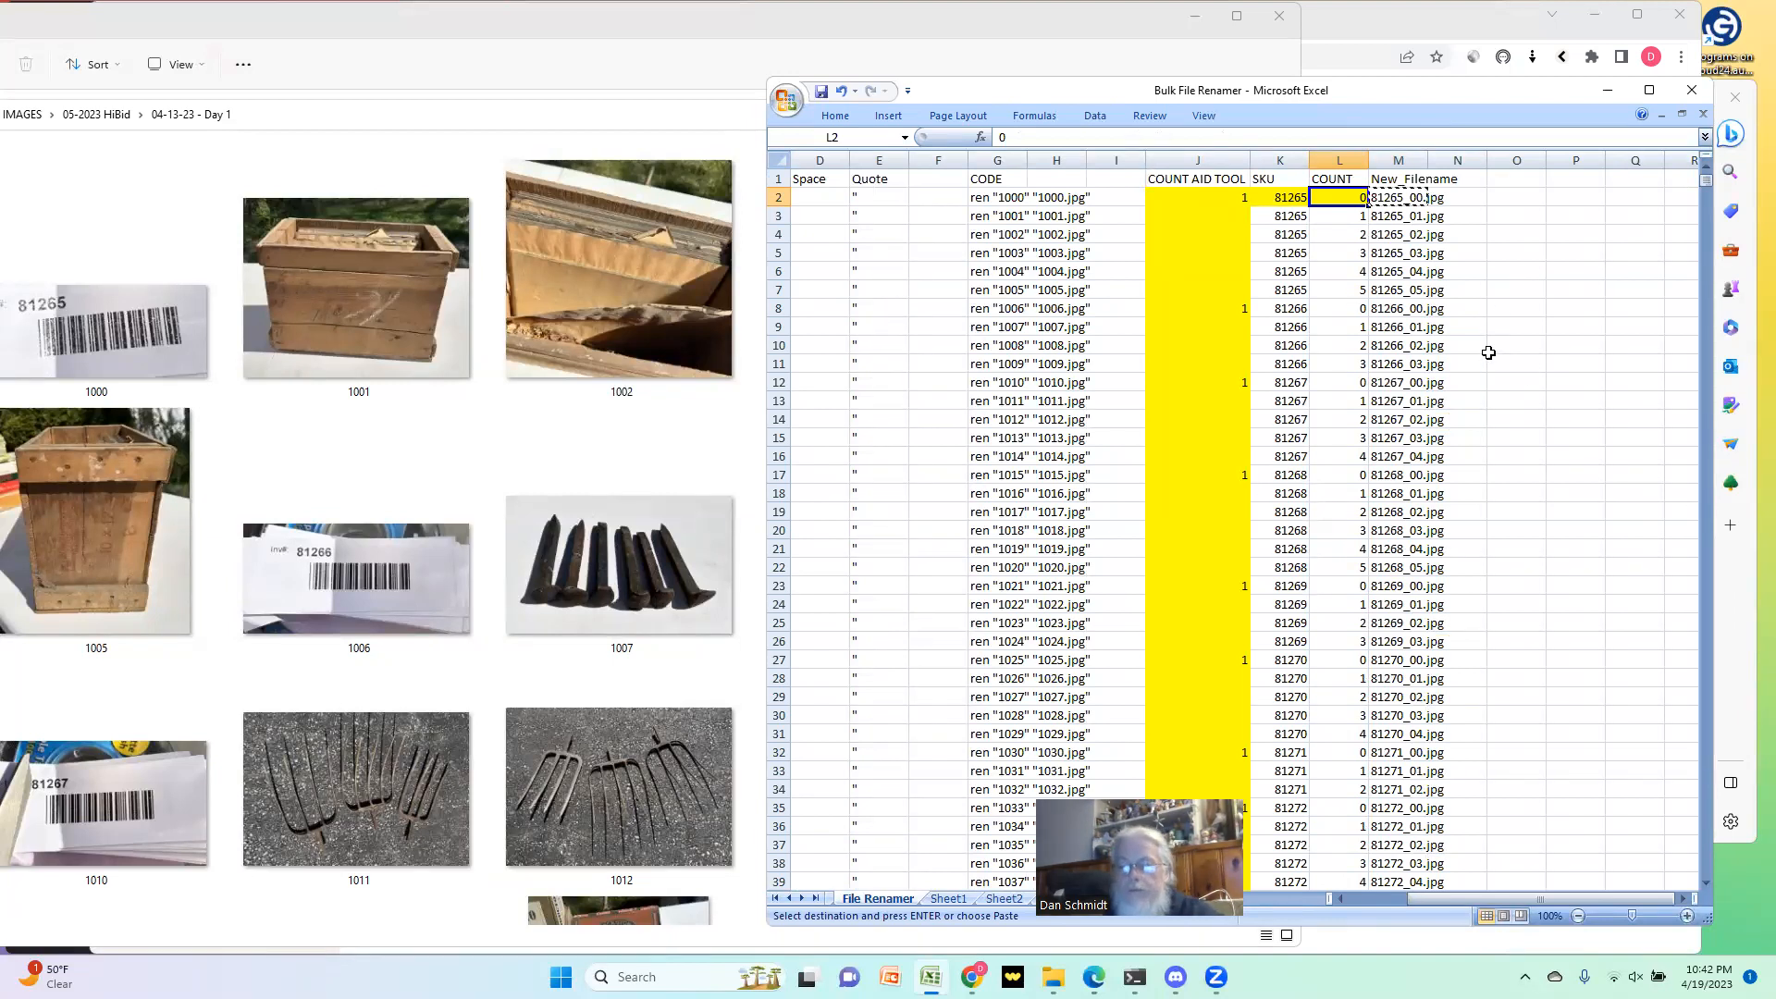
pyautogui.write('1')
pyautogui.press('Return')
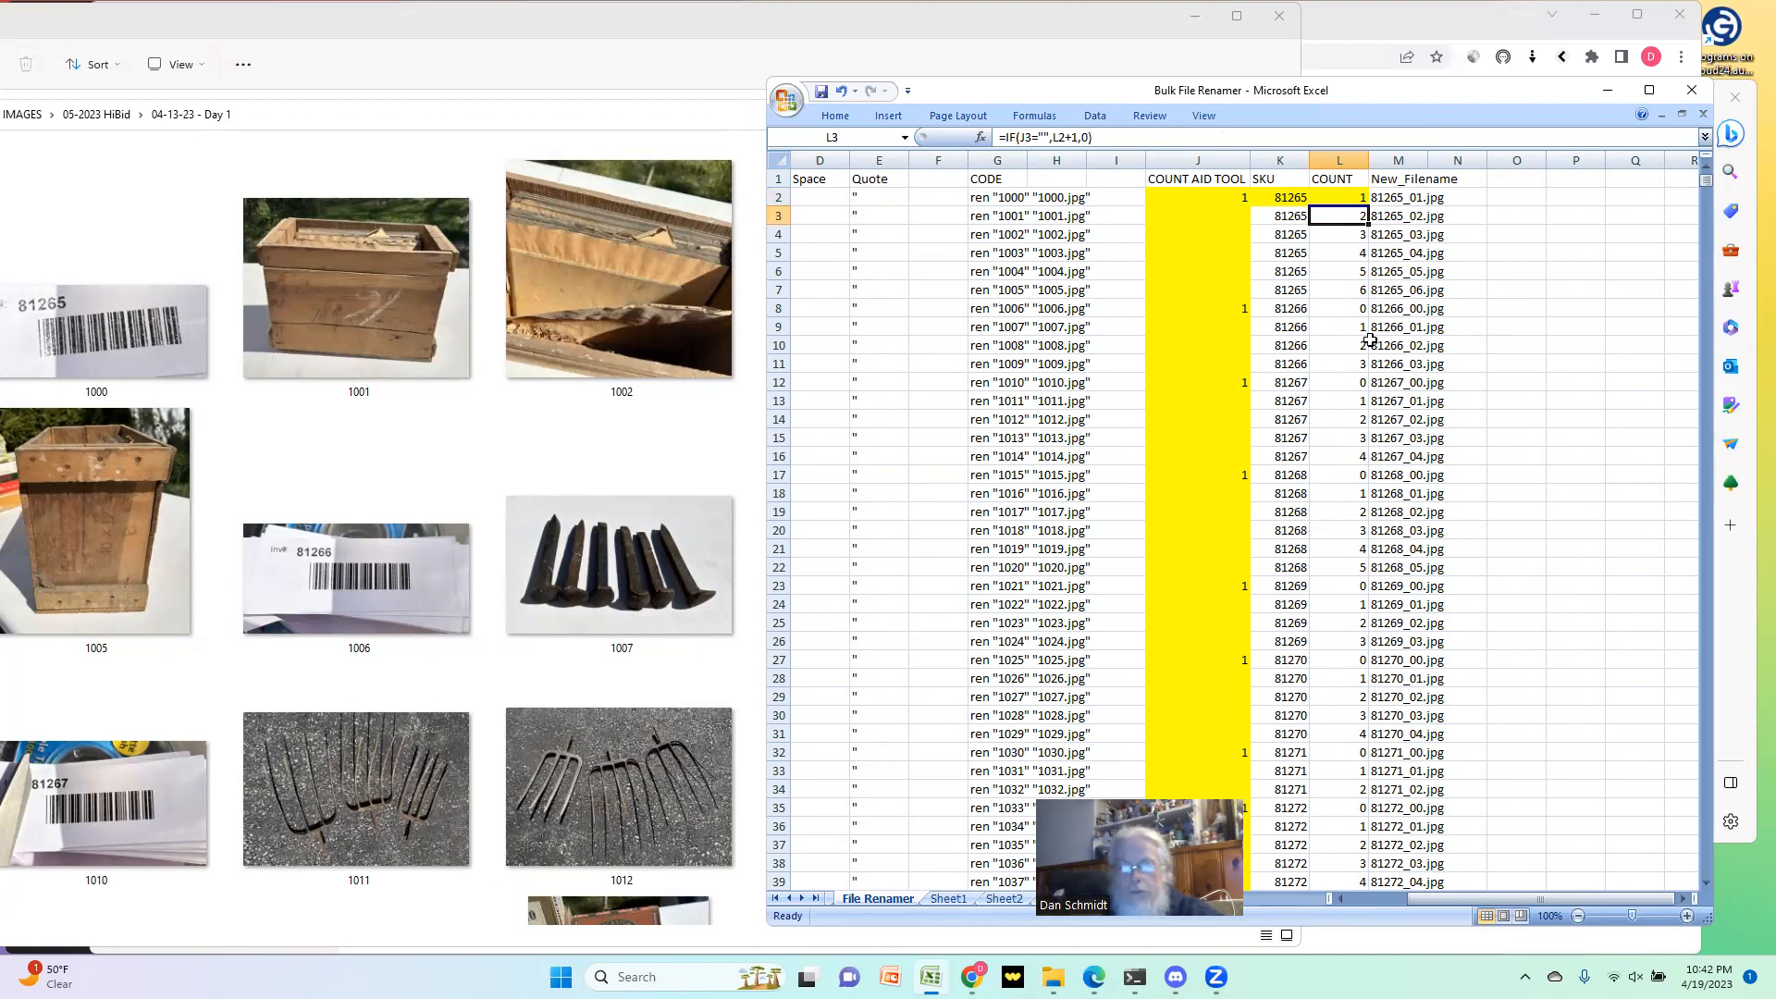
pyautogui.click(1362, 183)
pyautogui.click(1385, 197)
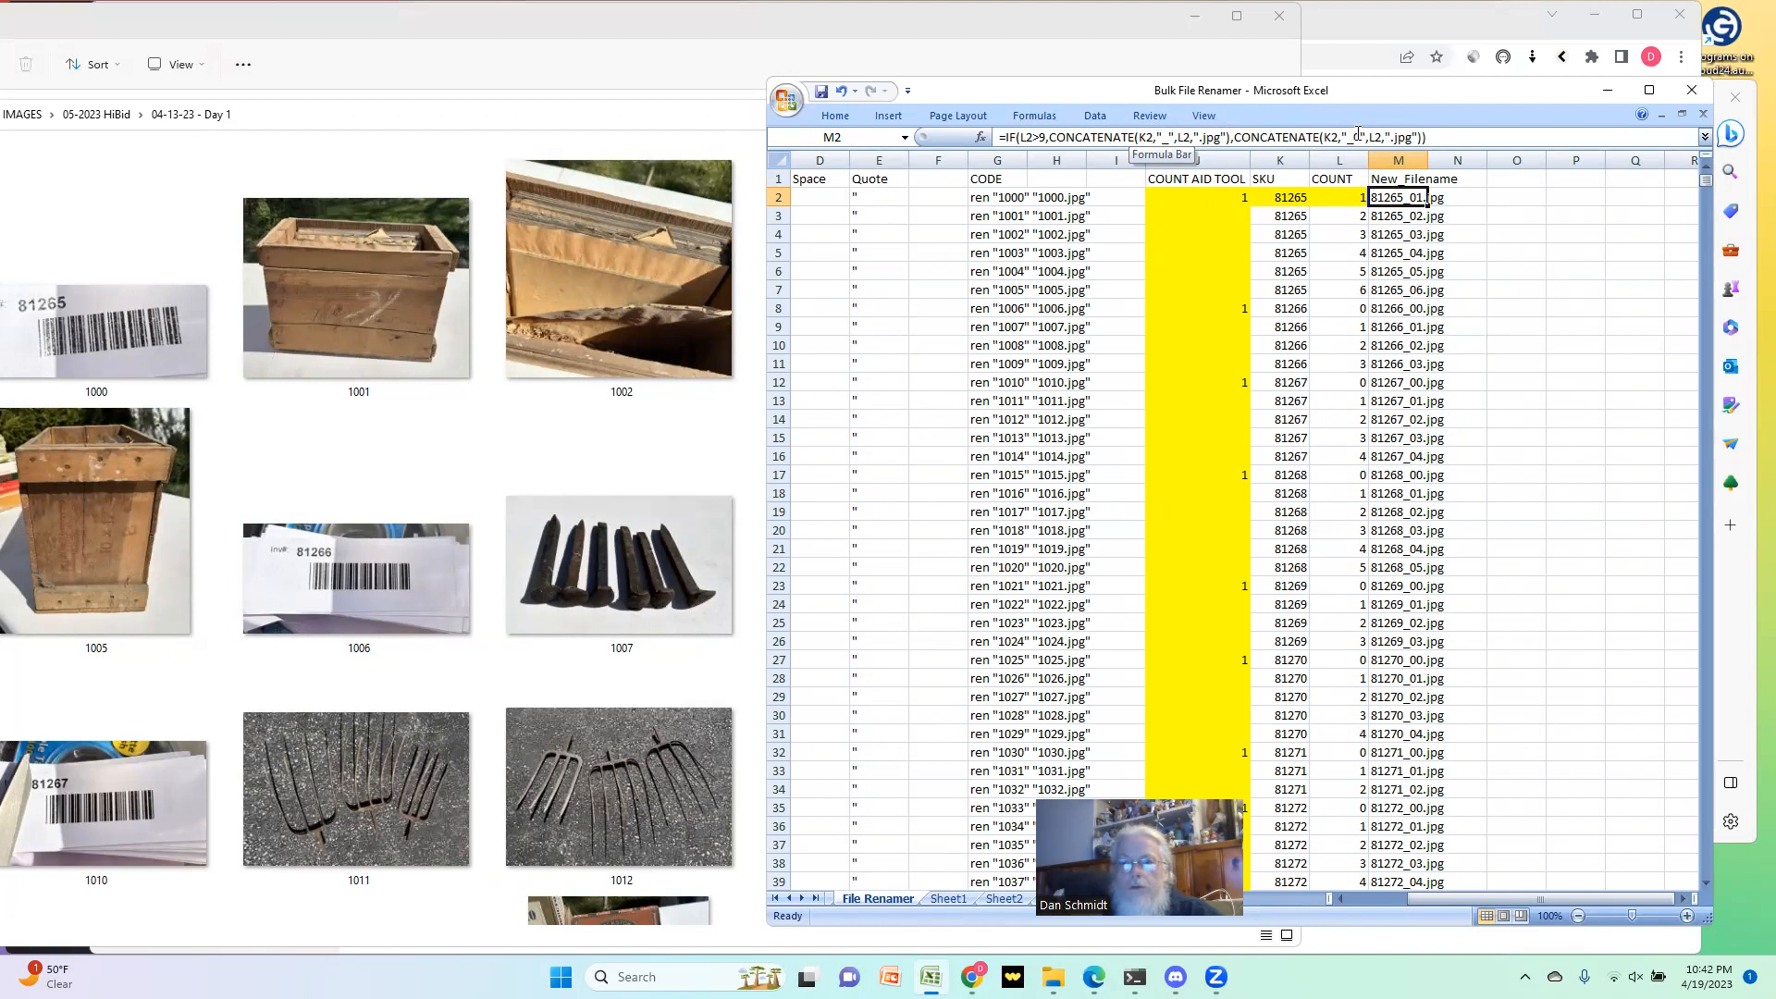
# Step: Leave the COUNT formula in L3 as it is and reset the starting count in L2 to 0
pyautogui.click(1343, 202)
pyautogui.click(1343, 214)
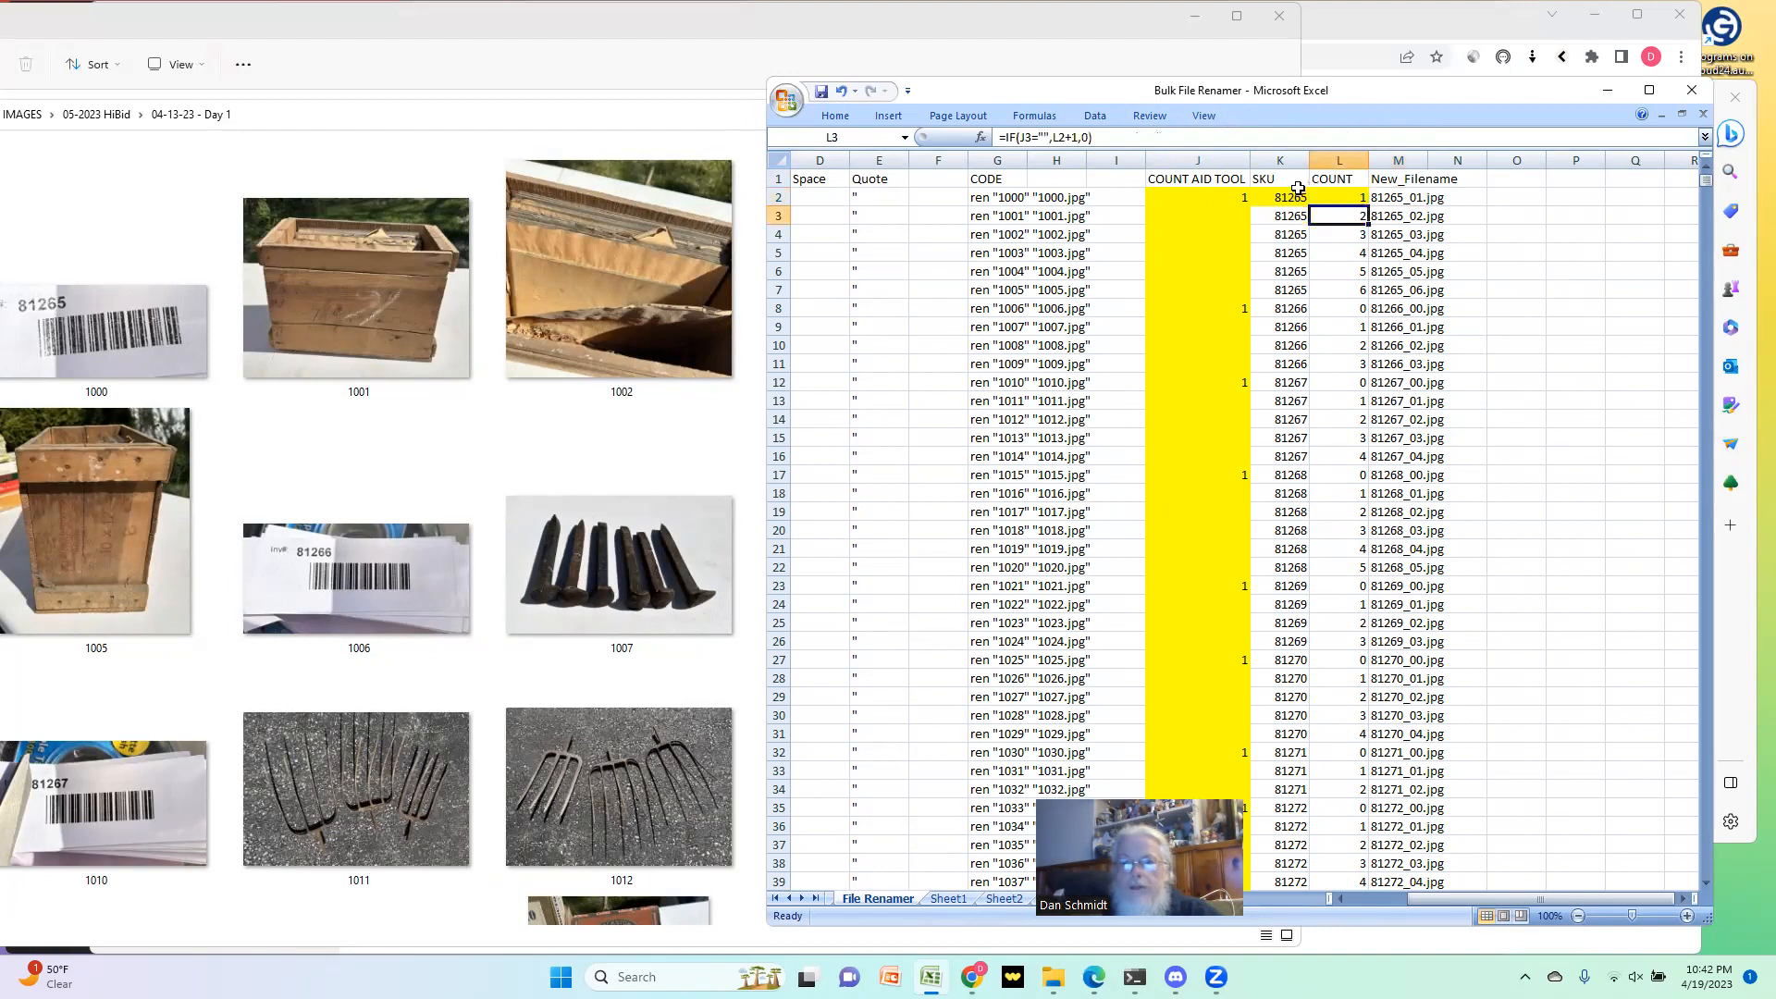
pyautogui.doubleClick(1087, 136)
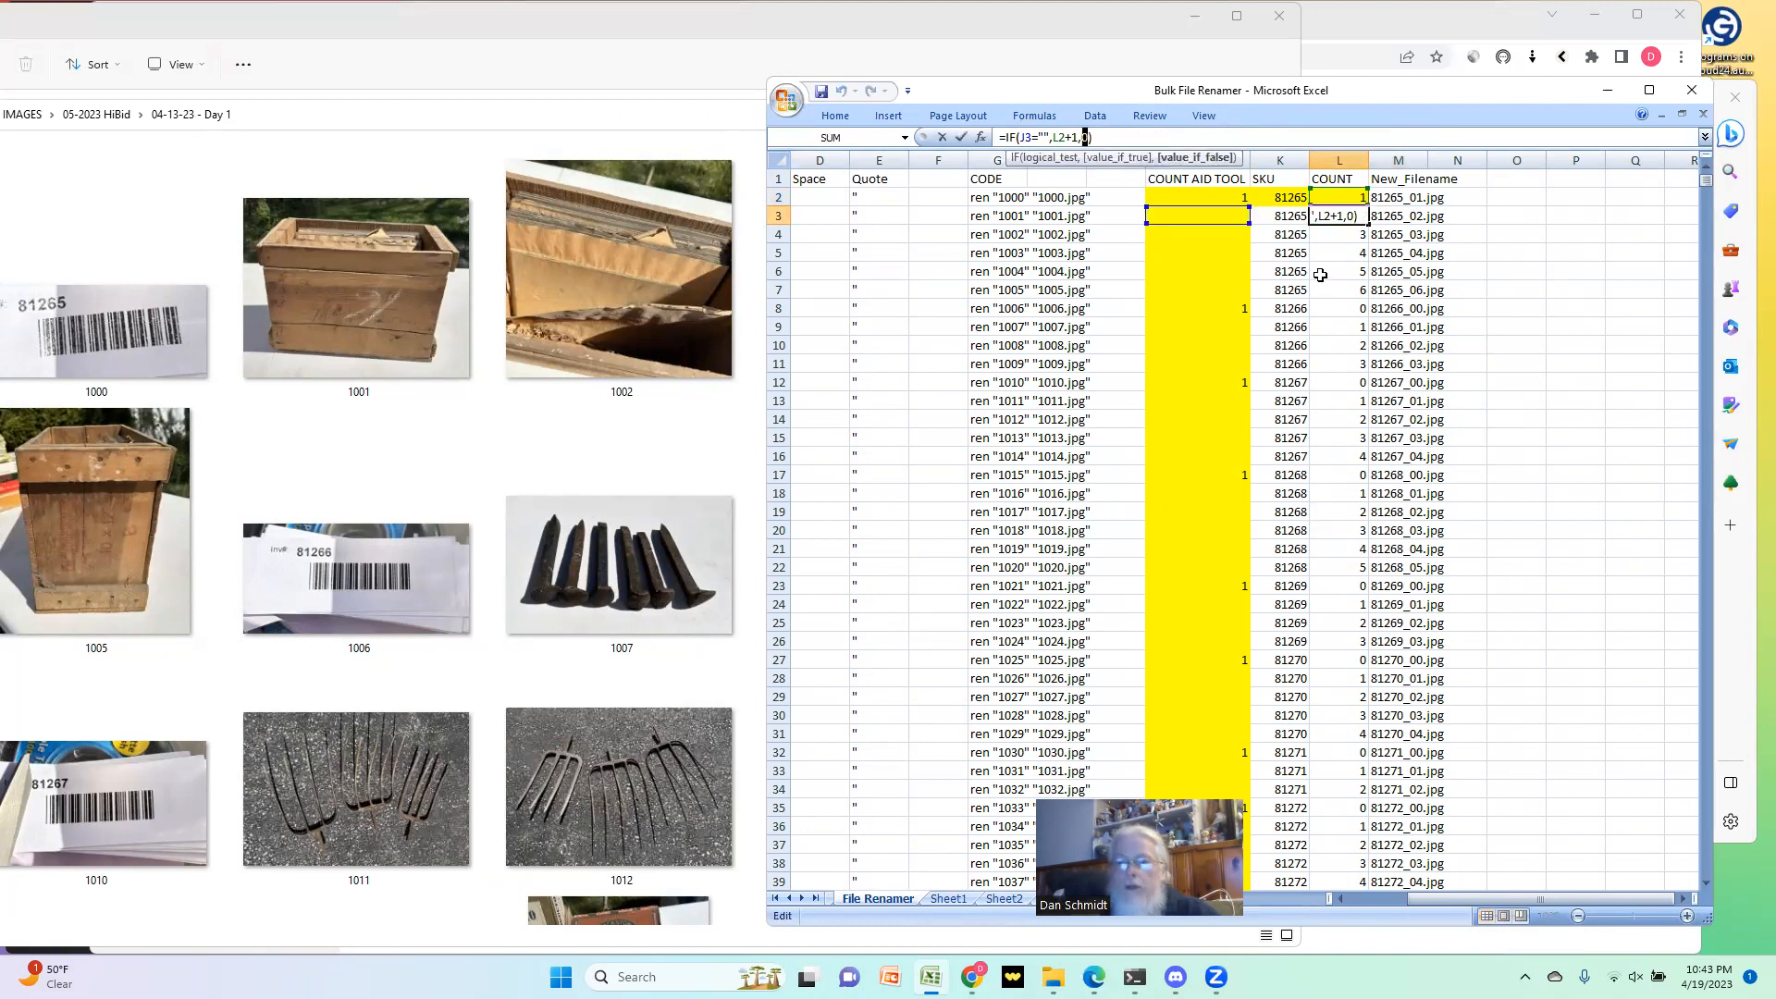
pyautogui.press('Escape')
pyautogui.press('Up')
pyautogui.write('0')
pyautogui.press('Return')
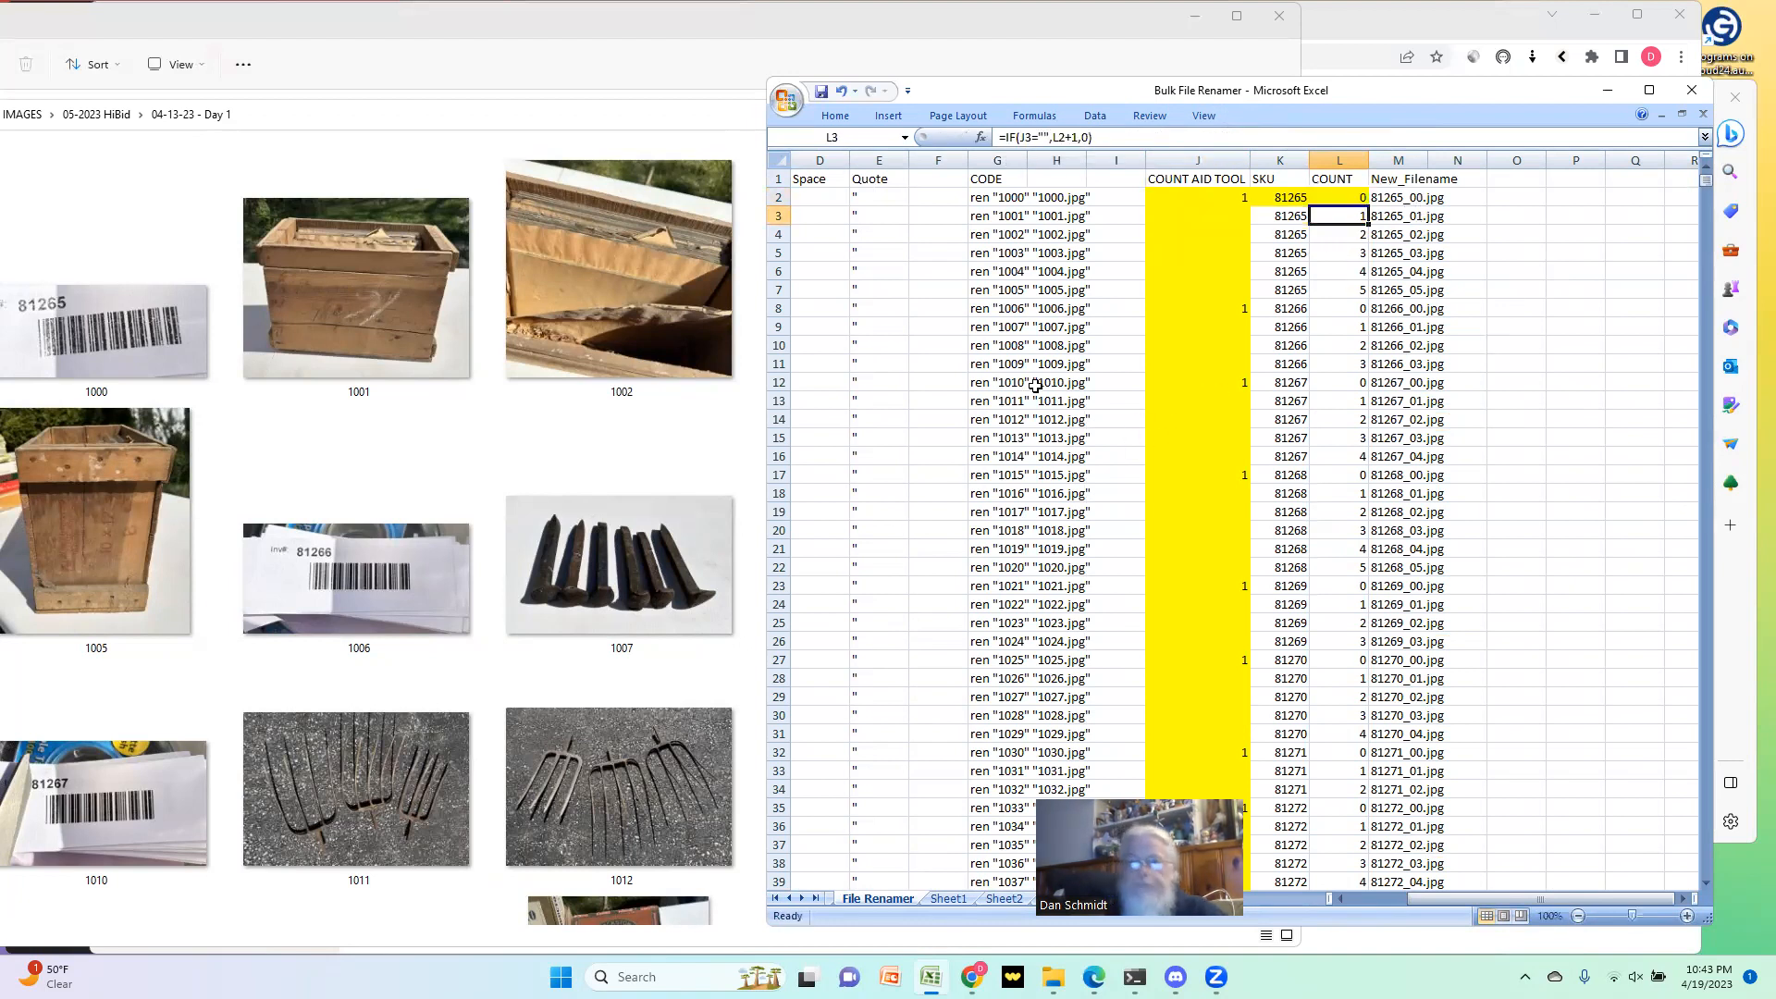
# Step: Copy the New_Filename entries M2:M904 and paste them as values into the New Name column from C2
pyautogui.click(1388, 197)
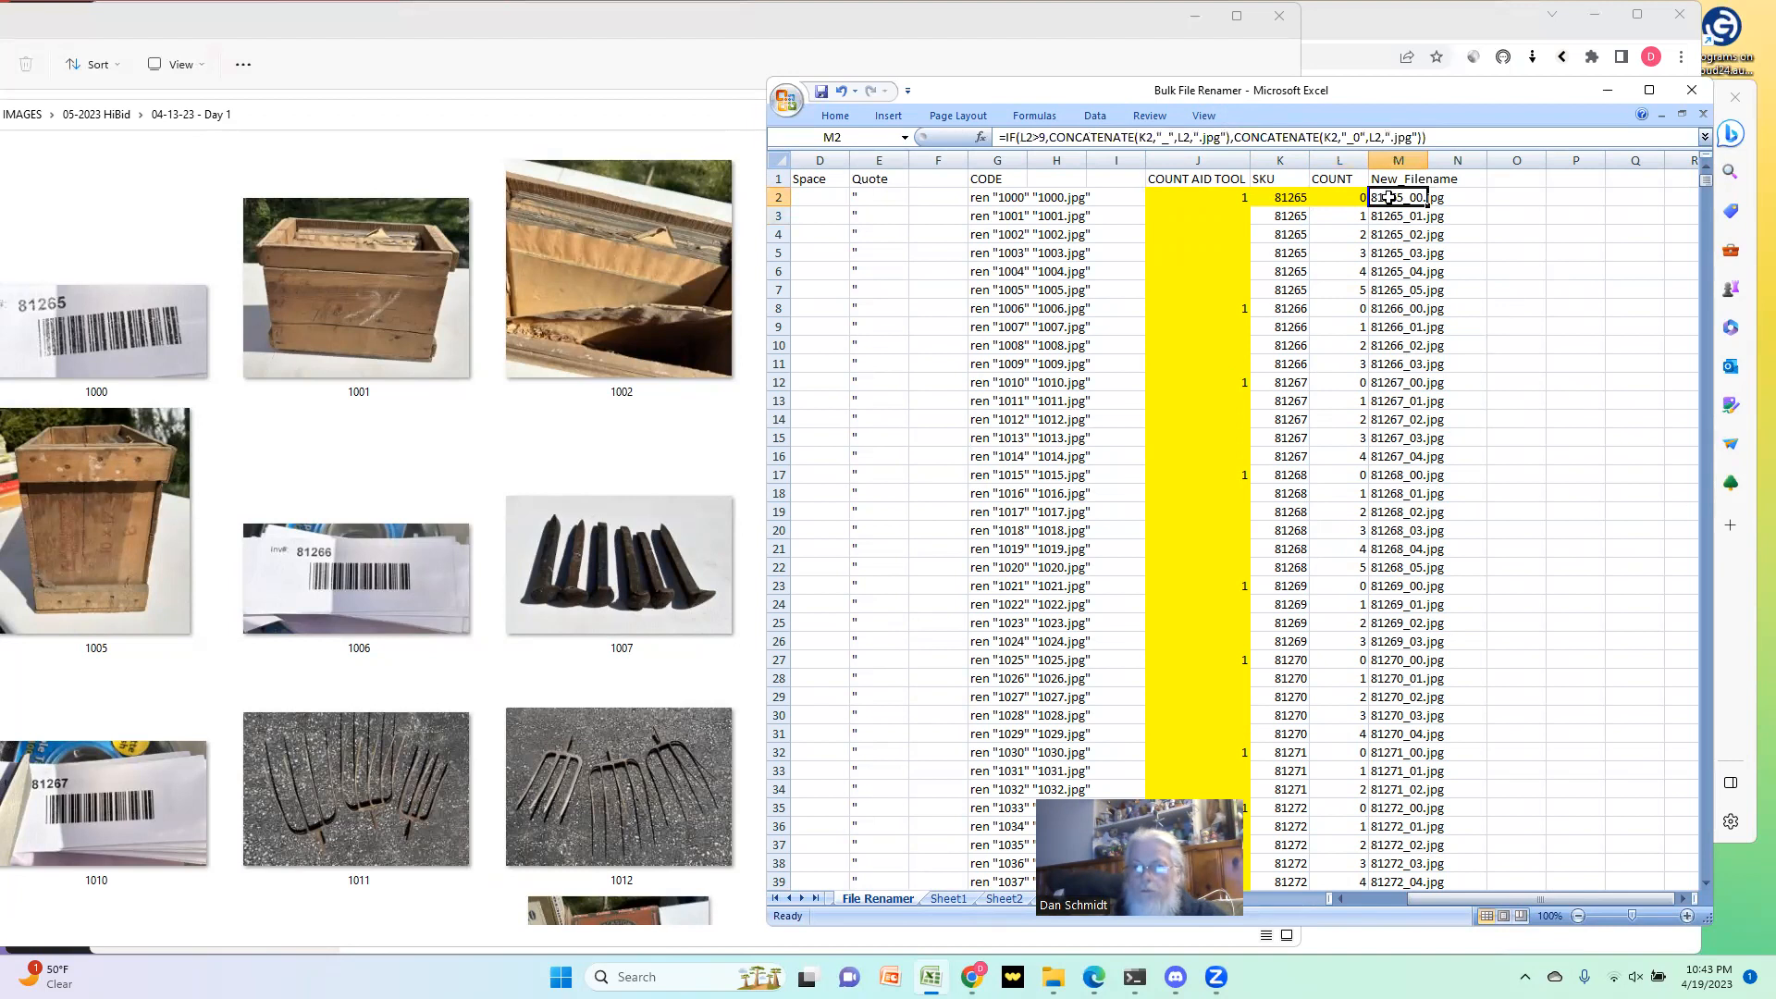
pyautogui.hotkey('ctrl', 'shift', 'Down')
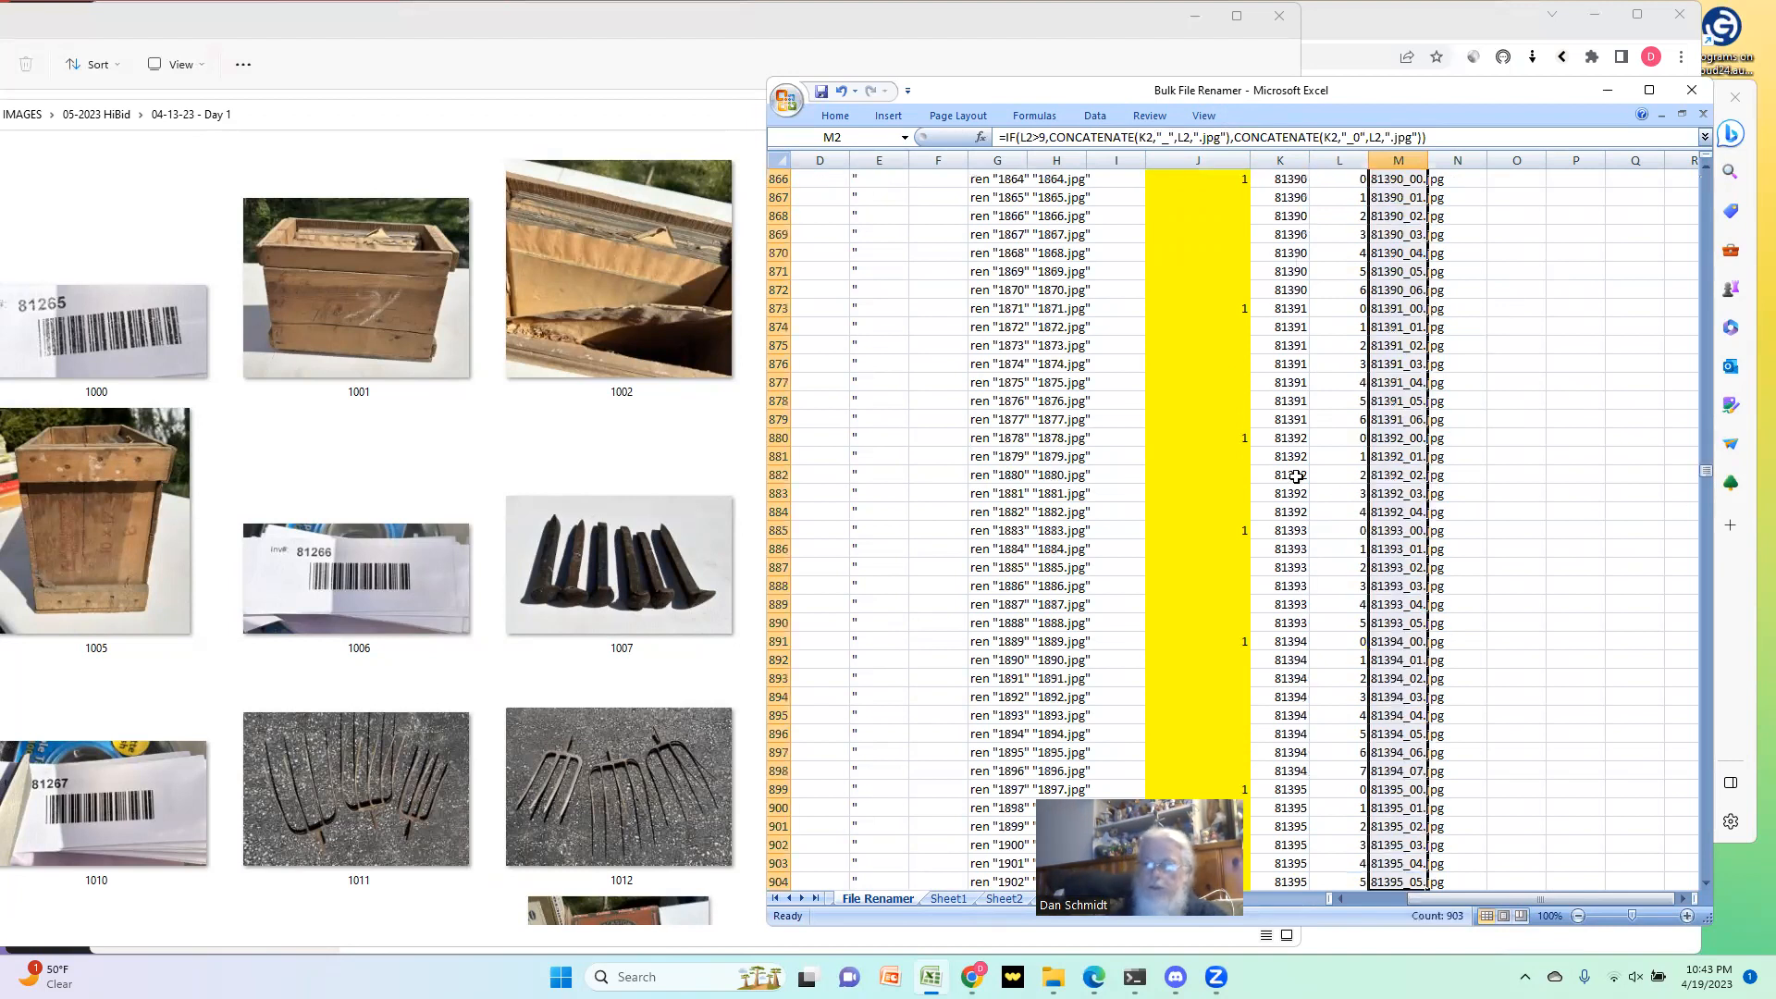
pyautogui.scroll(-5, 1388, 504)
pyautogui.hotkey('ctrl', 'c')
pyautogui.moveTo(1511, 889); pyautogui.dragTo(1355, 898)
pyautogui.scroll(1, 1074, 432)
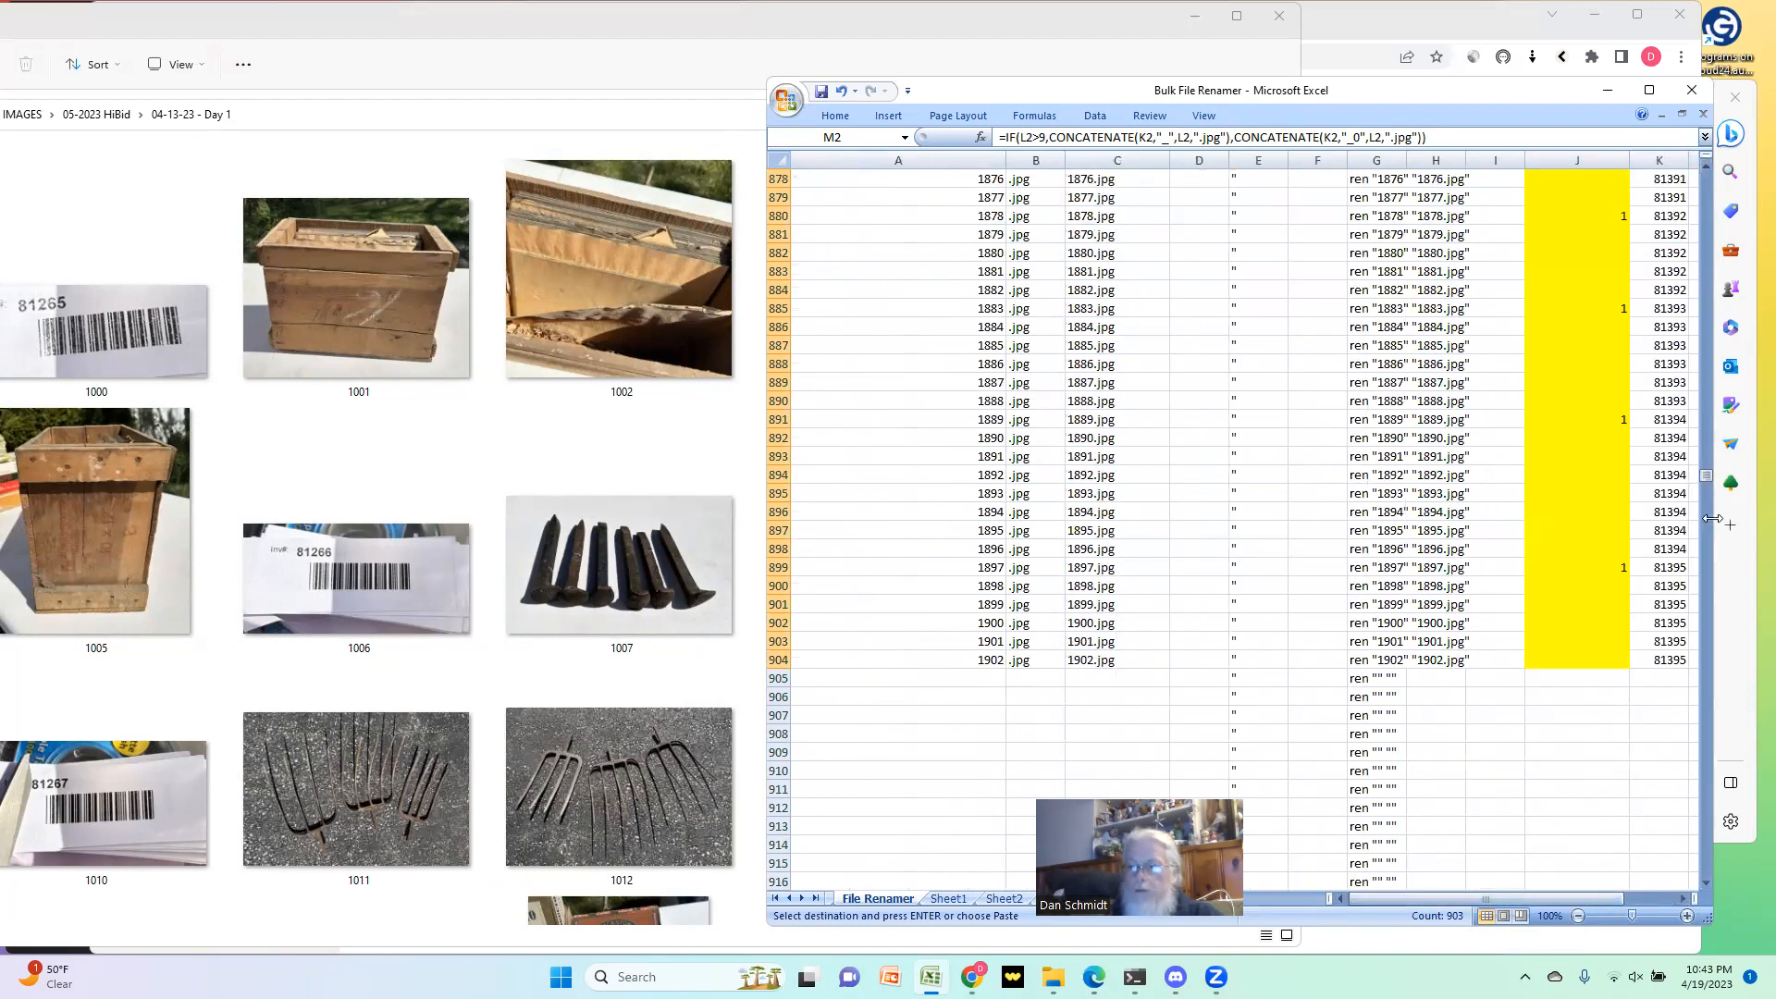
pyautogui.moveTo(1707, 474); pyautogui.dragTo(1686, 165)
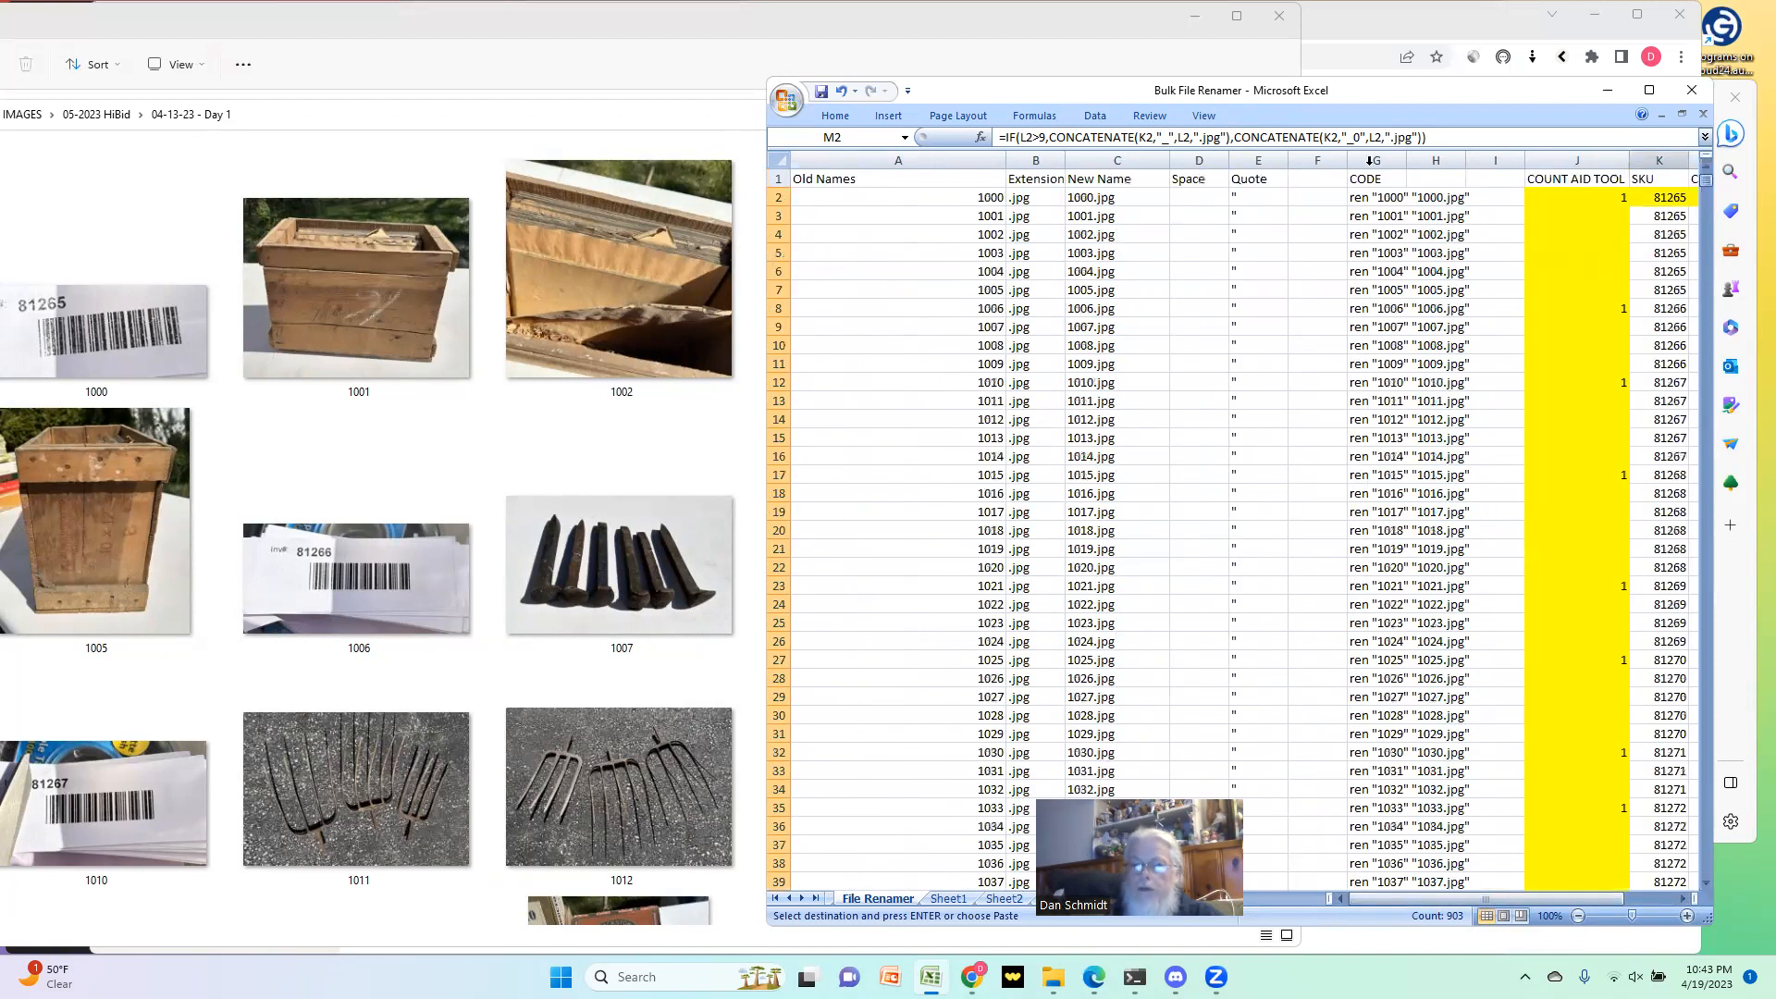
pyautogui.rightClick(1105, 201)
pyautogui.click(1165, 273)
pyautogui.click(1075, 193)
pyautogui.click(1241, 383)
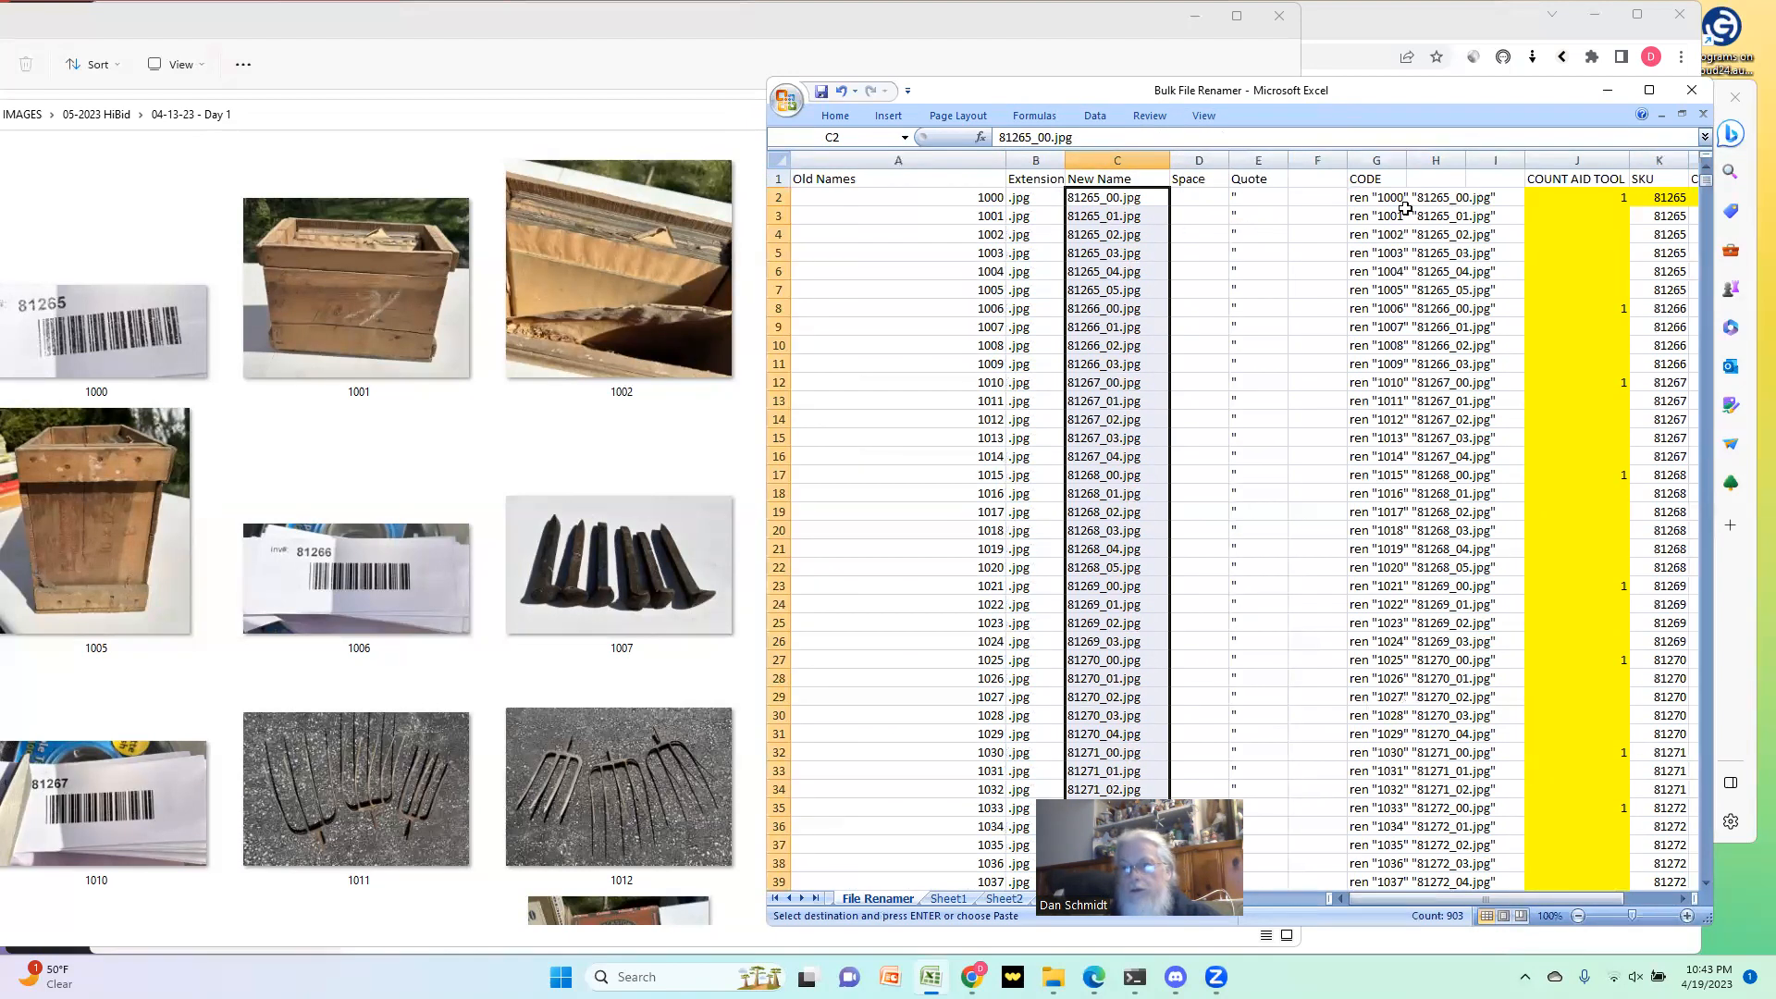
# Step: Copy the rename commands in the CODE column from G2 through G904
pyautogui.moveTo(1399, 200); pyautogui.dragTo(1387, 259)
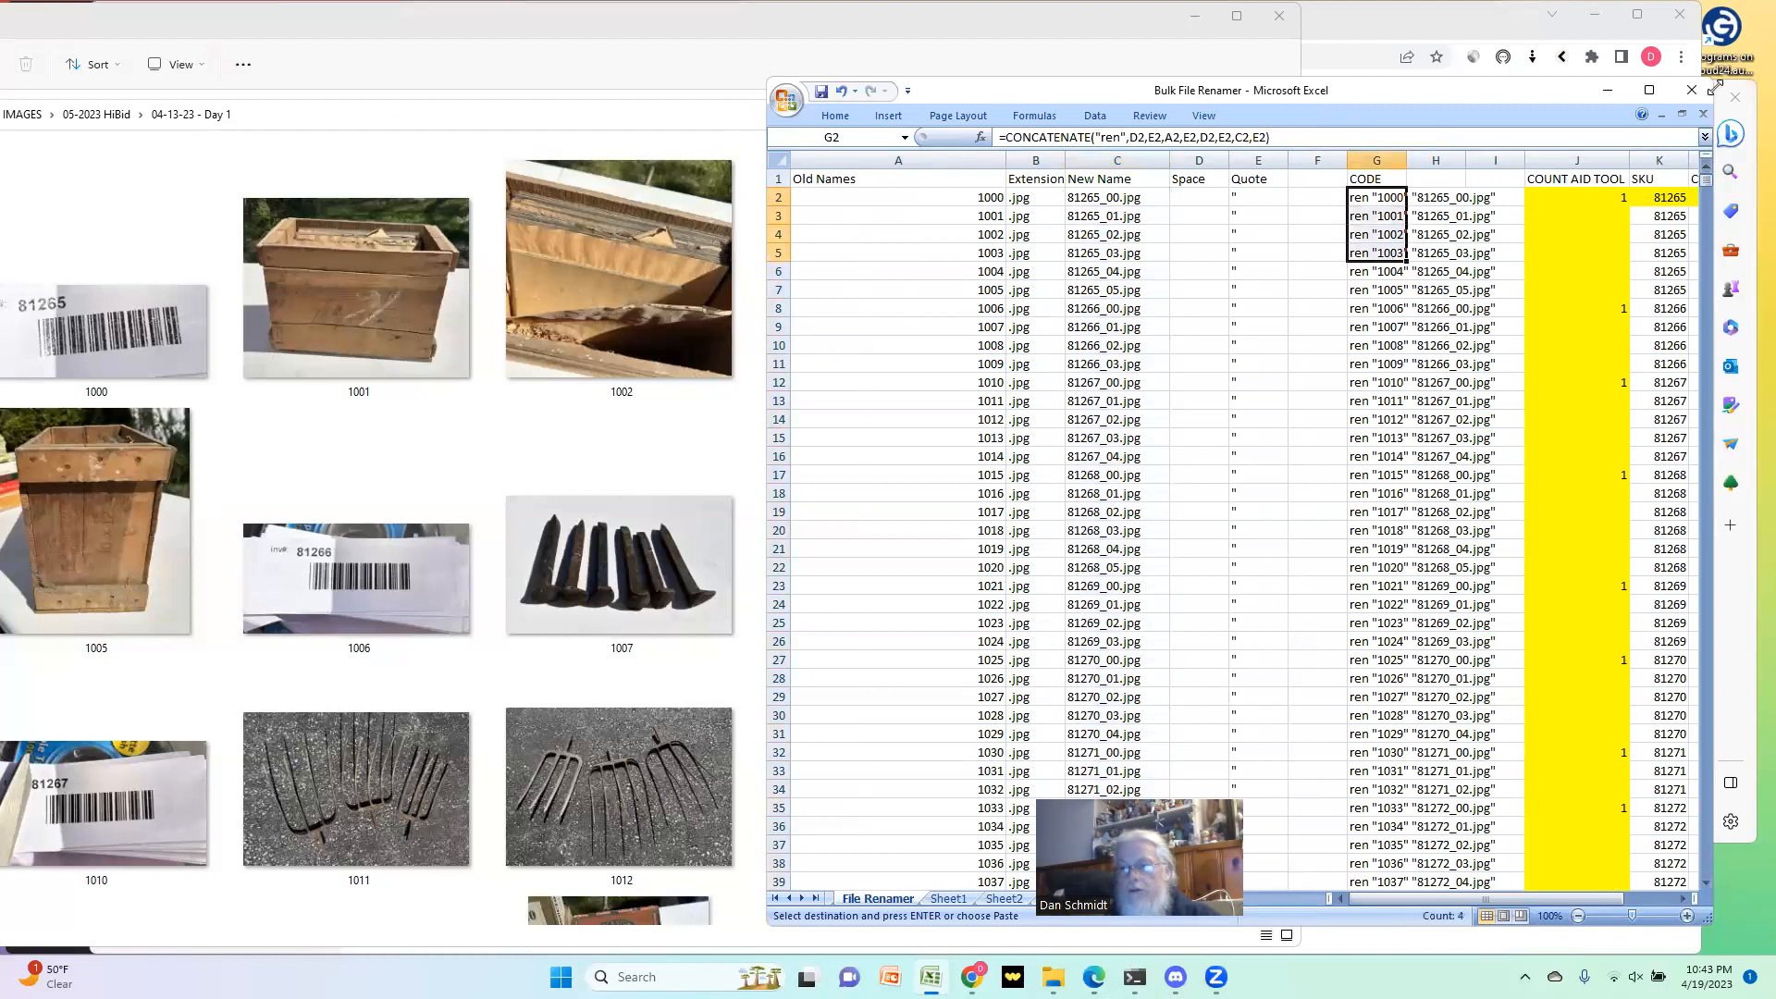
pyautogui.moveTo(1702, 177); pyautogui.dragTo(1693, 537)
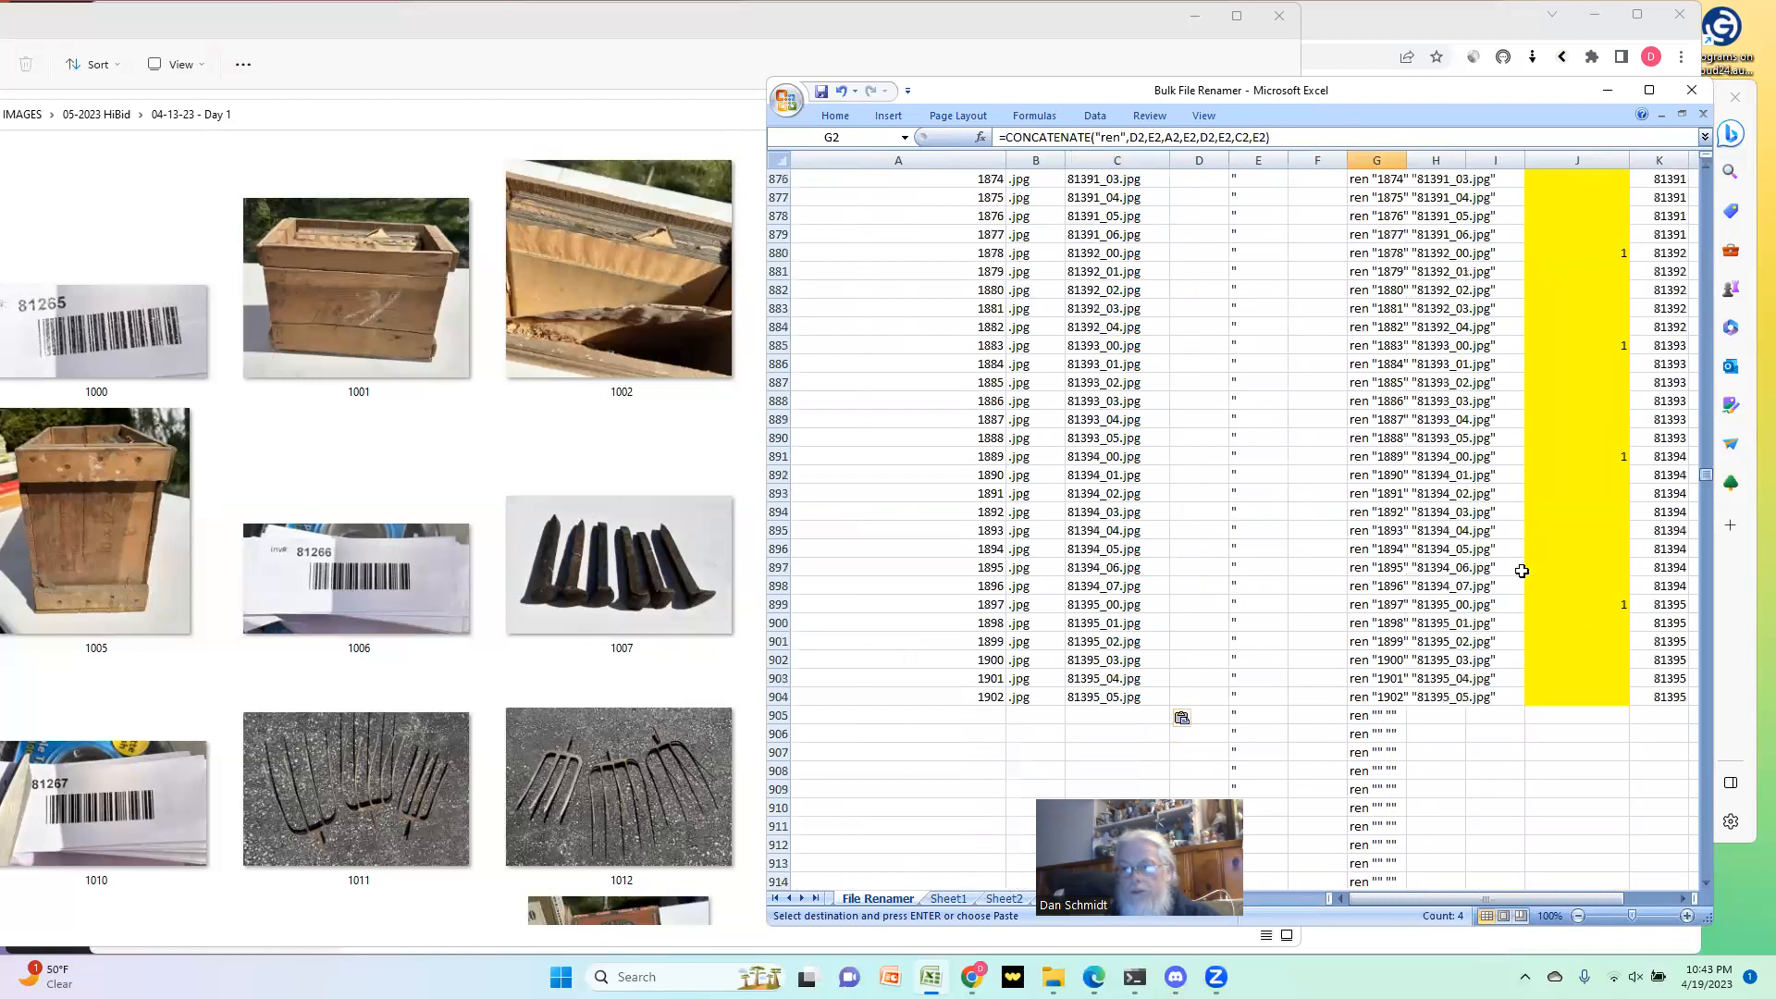
pyautogui.click(1395, 696)
pyautogui.hotkey('ctrl', 'shift', 'Up')
pyautogui.hotkey('shift', 'Down')
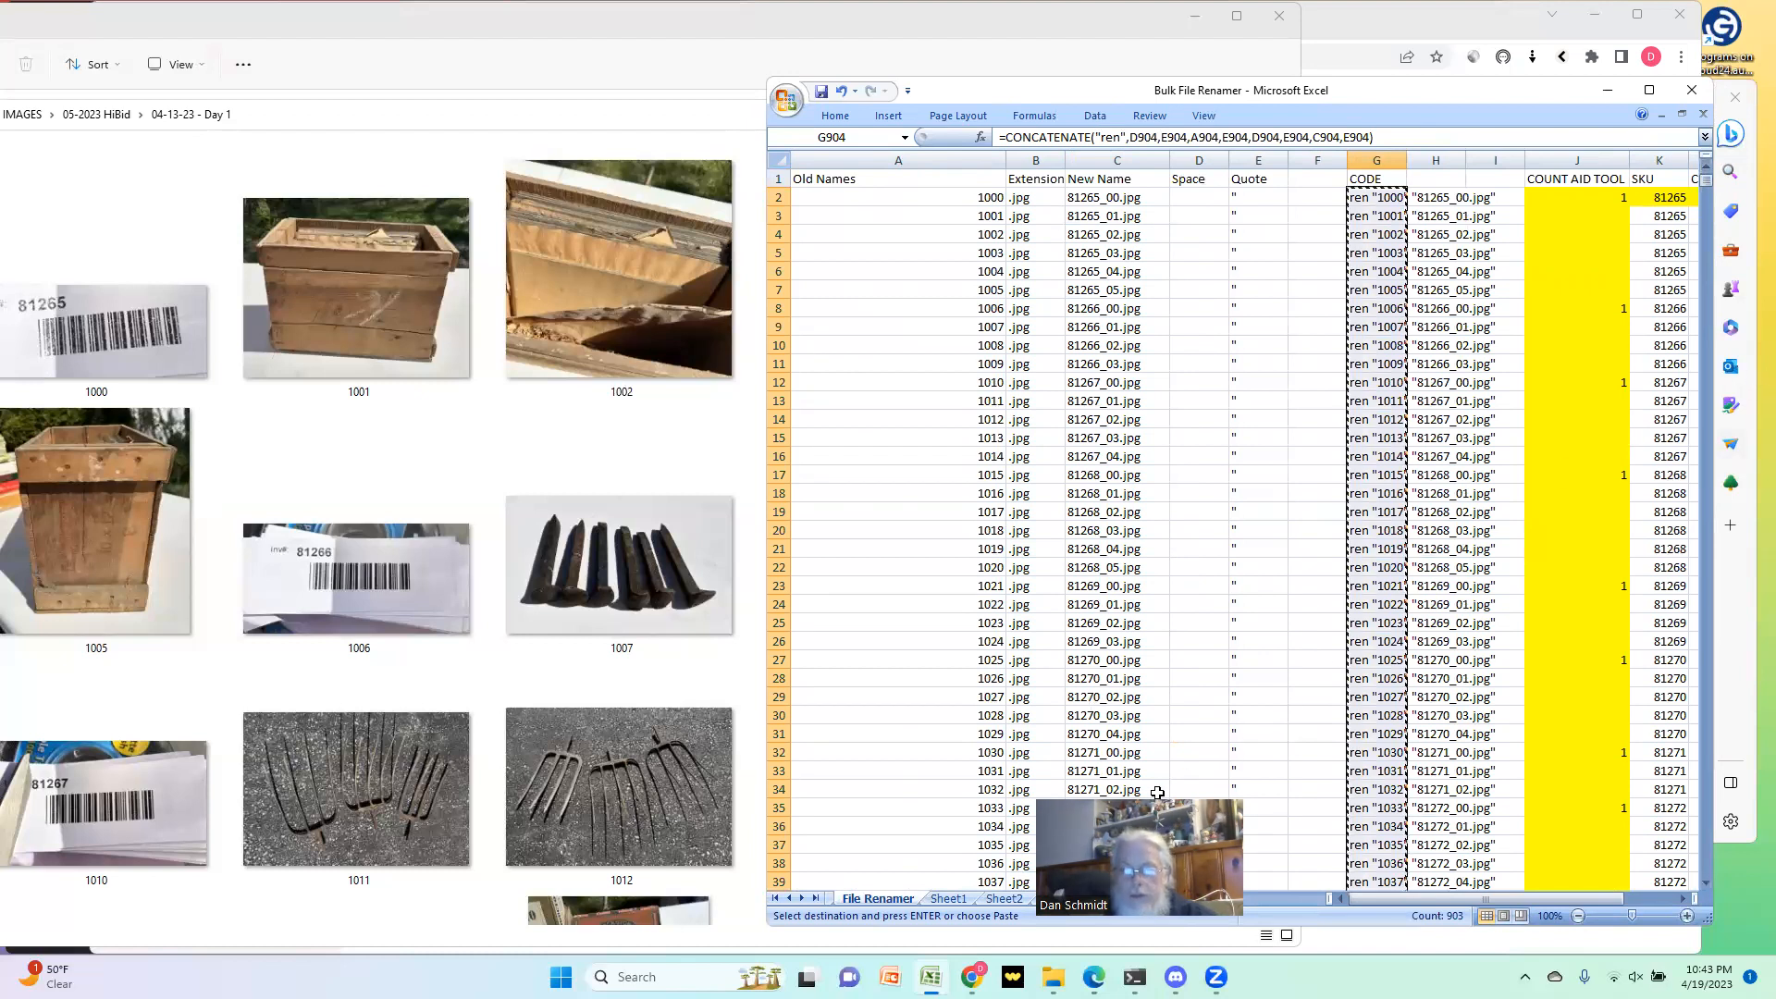
# Step: Paste the rename commands as values into Sheet1 starting at F1 and copy the pasted cells
pyautogui.click(1004, 898)
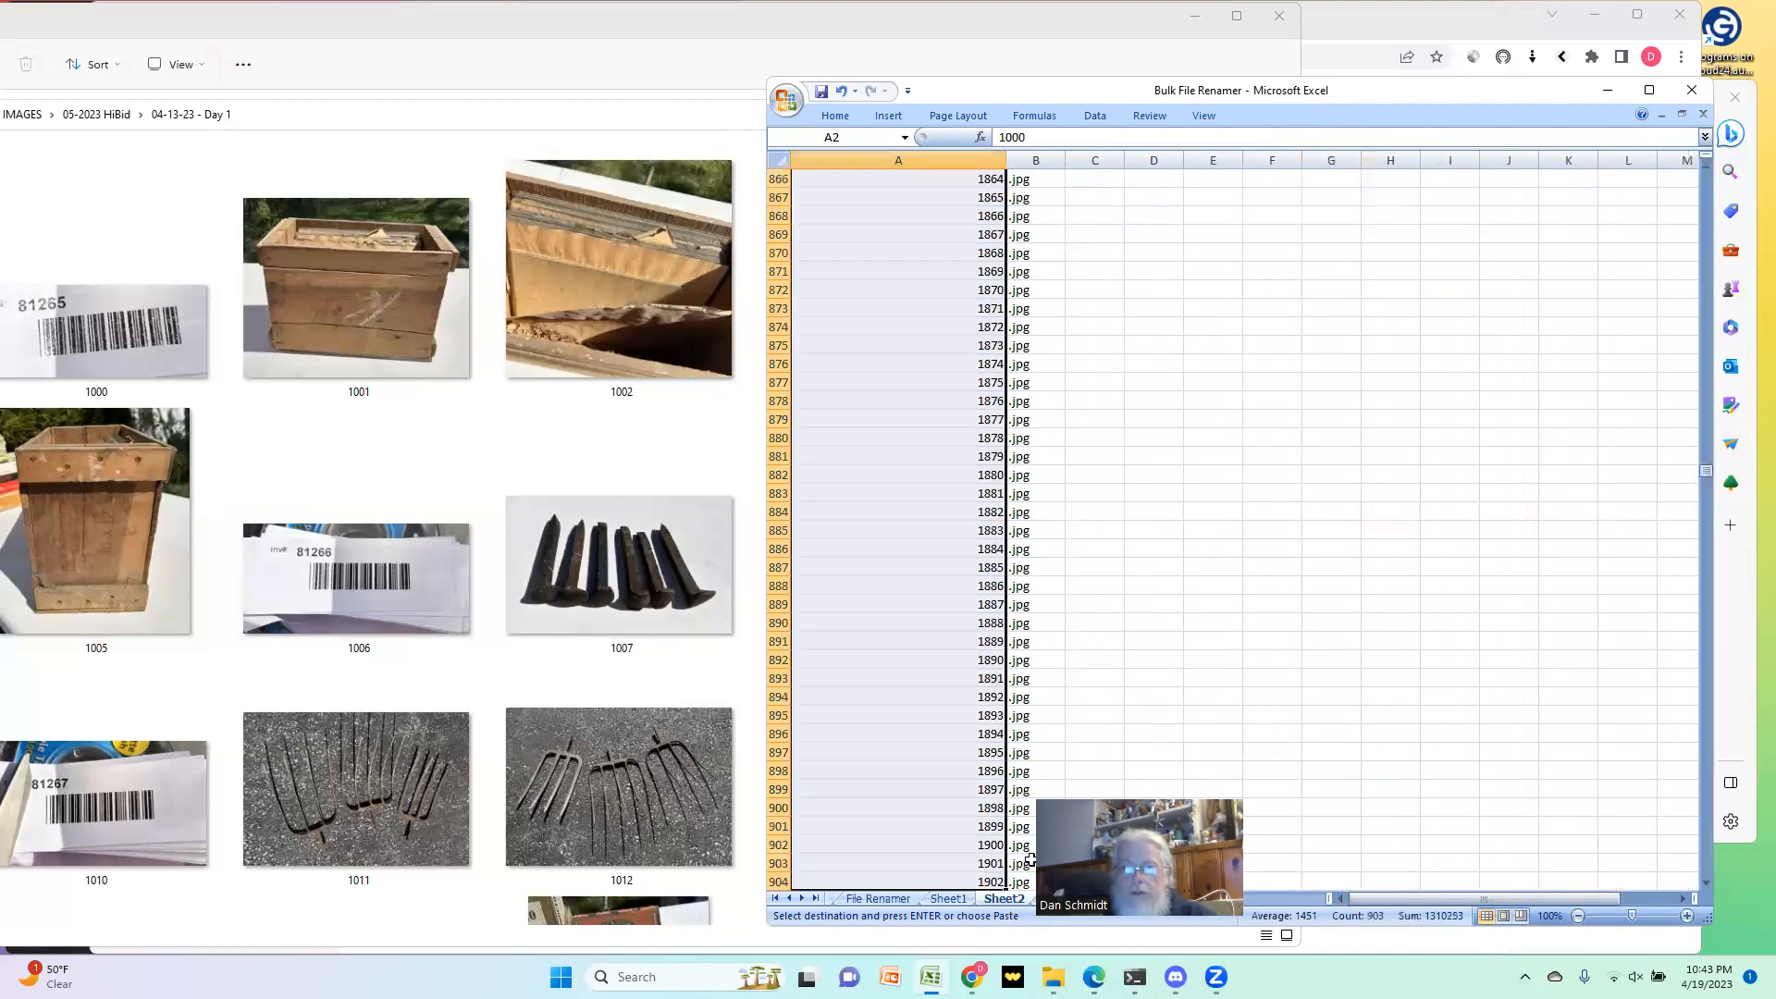
pyautogui.click(951, 901)
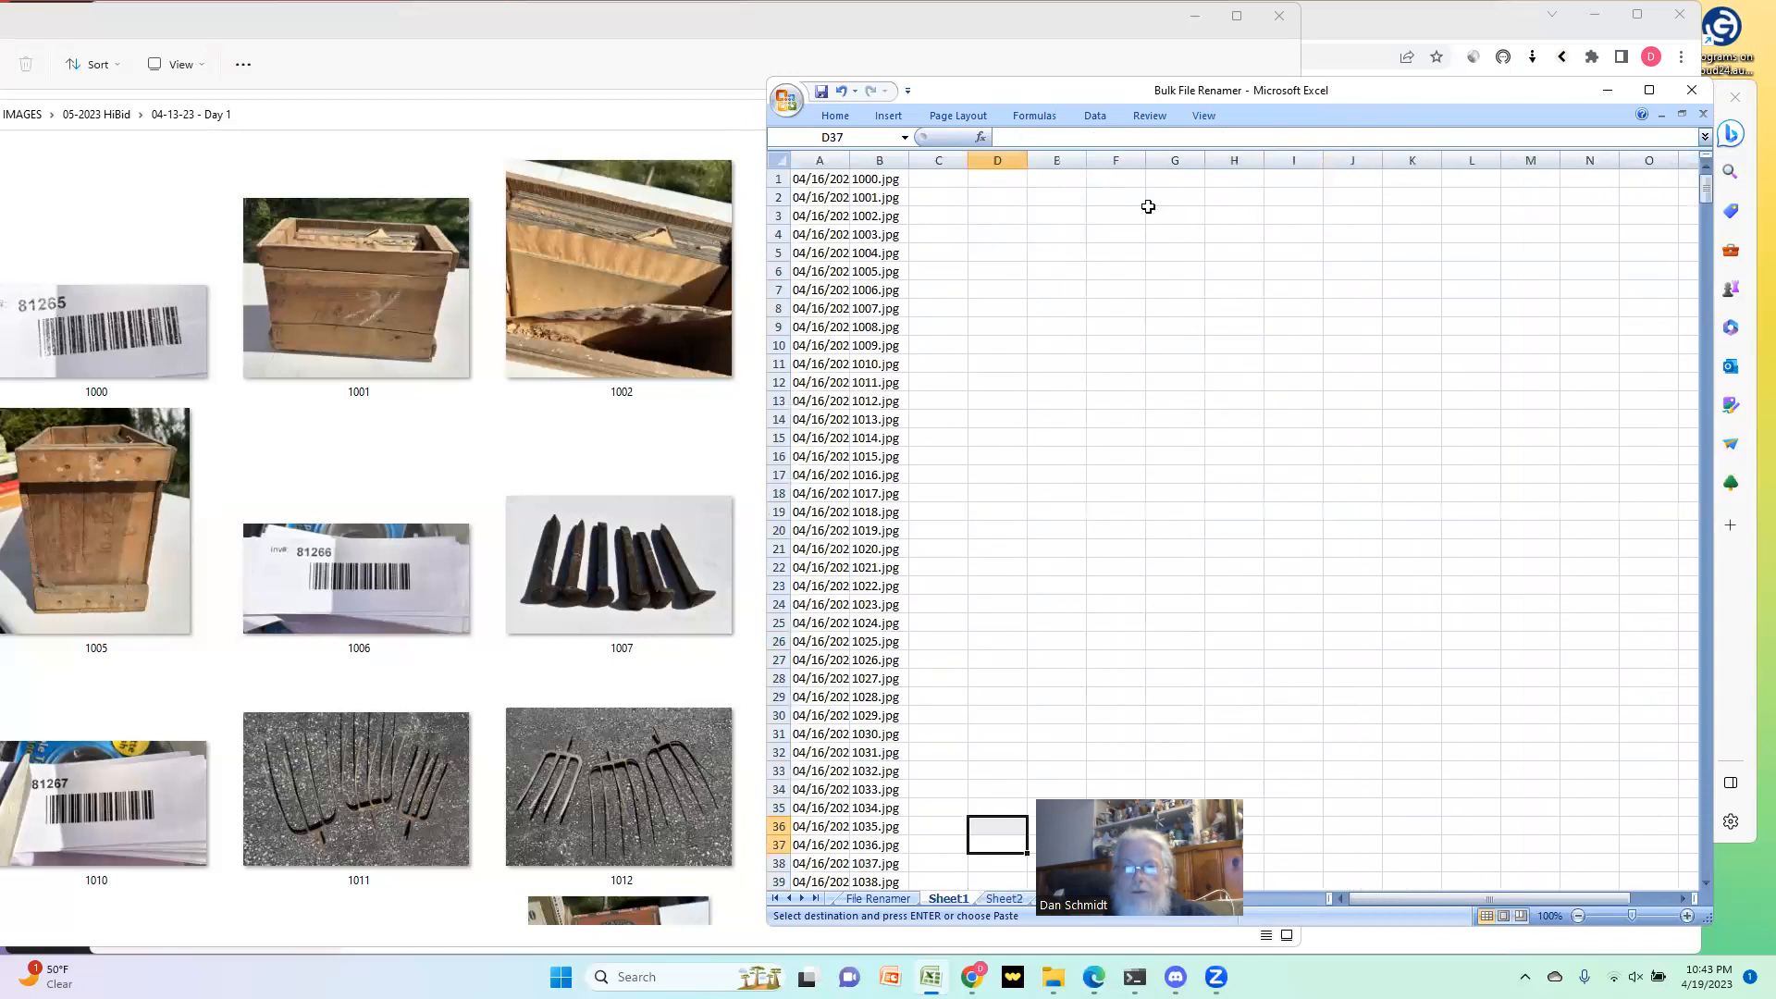
pyautogui.rightClick(1092, 180)
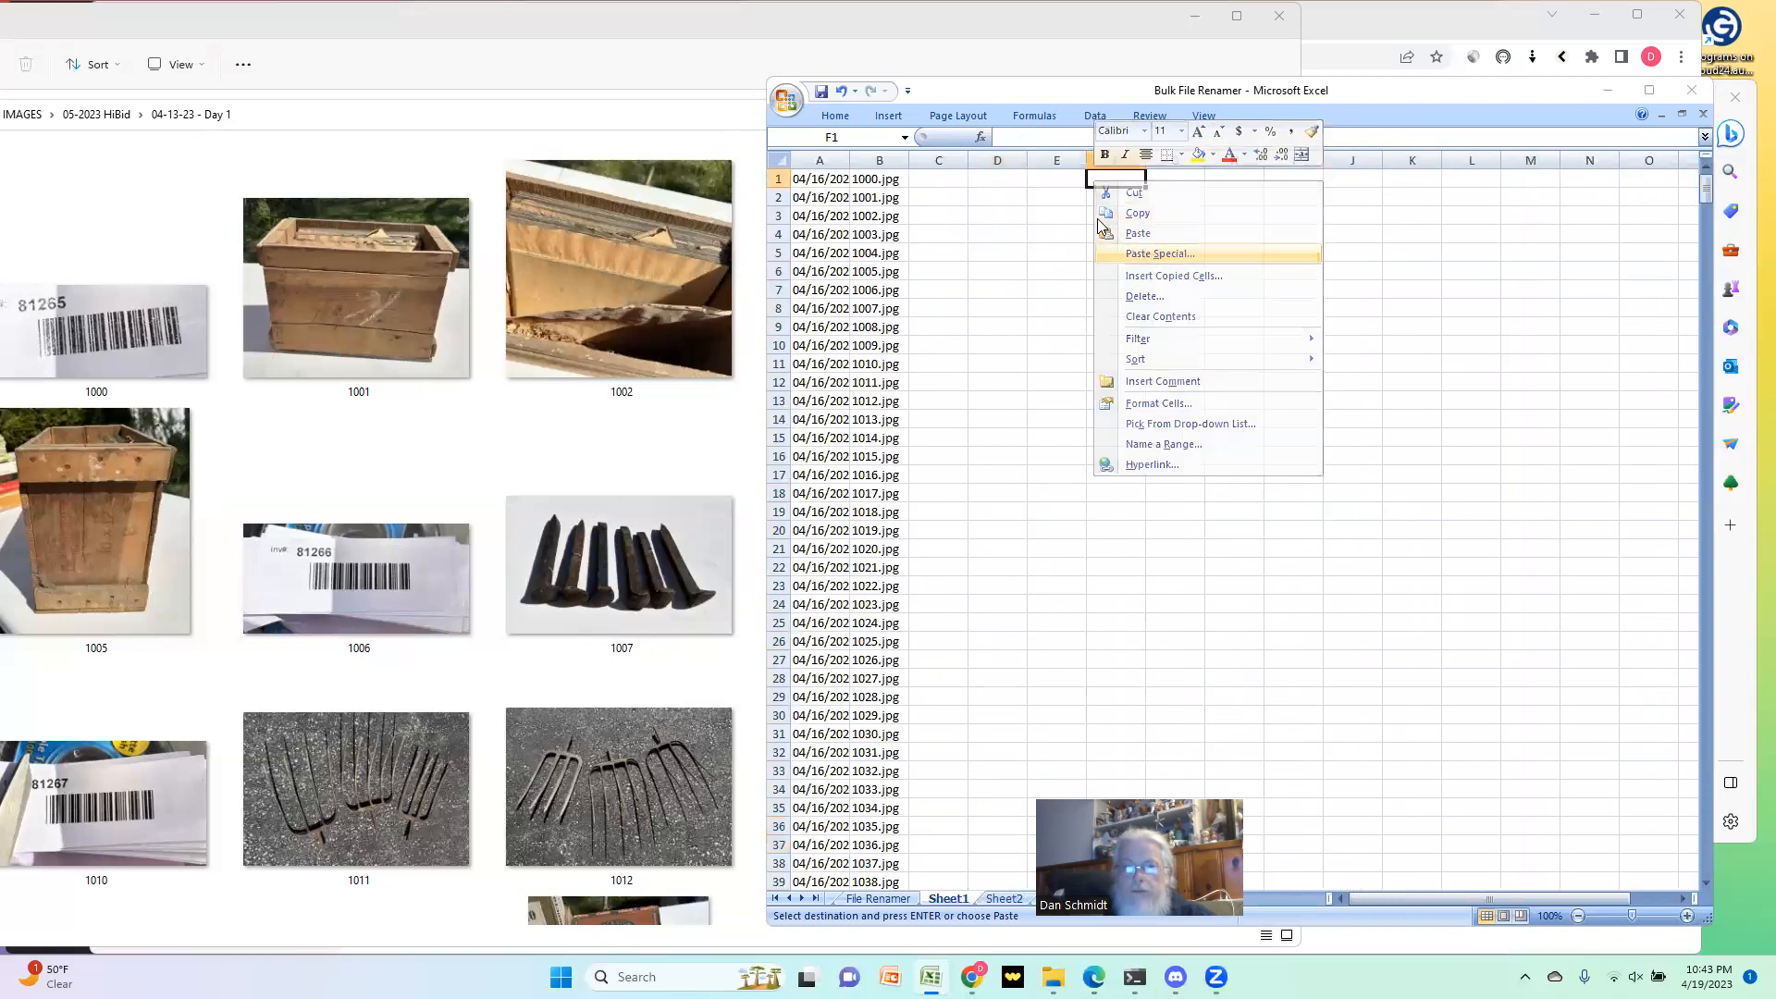
pyautogui.click(1159, 254)
pyautogui.click(1023, 179)
pyautogui.click(1195, 369)
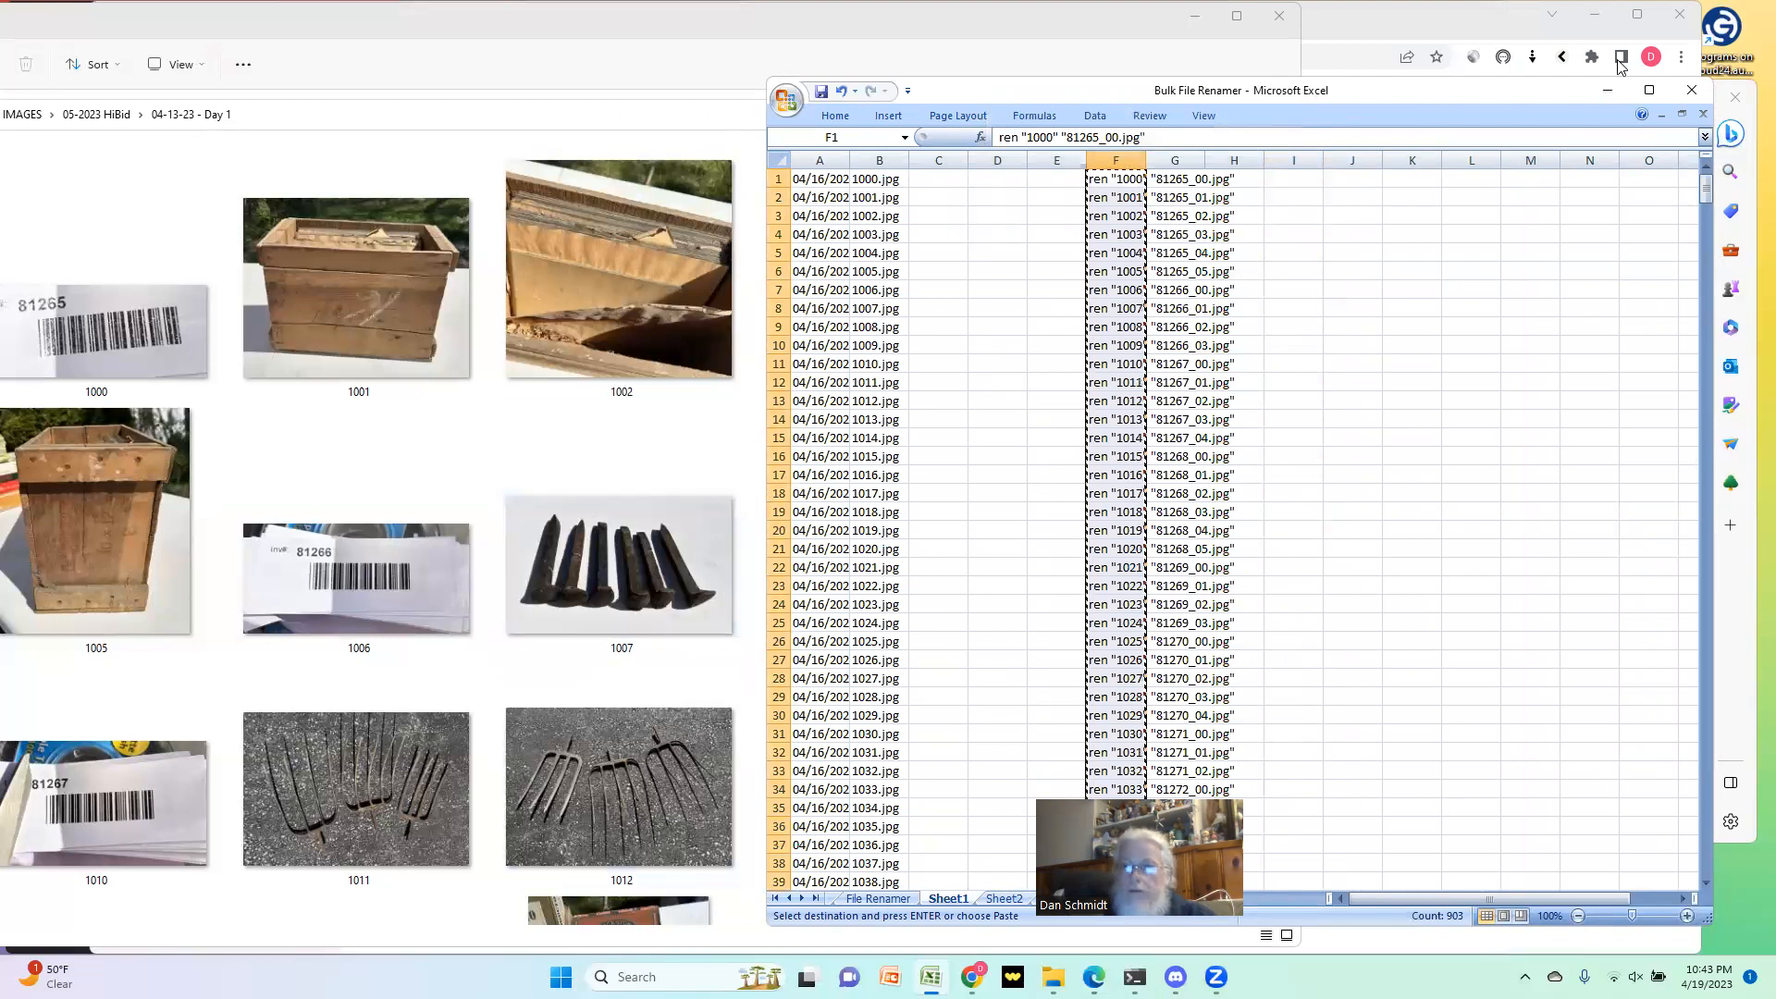
# Step: Minimize the workbook, switch to Command Prompt and go to the current prompt line for the photo folder
pyautogui.click(1608, 91)
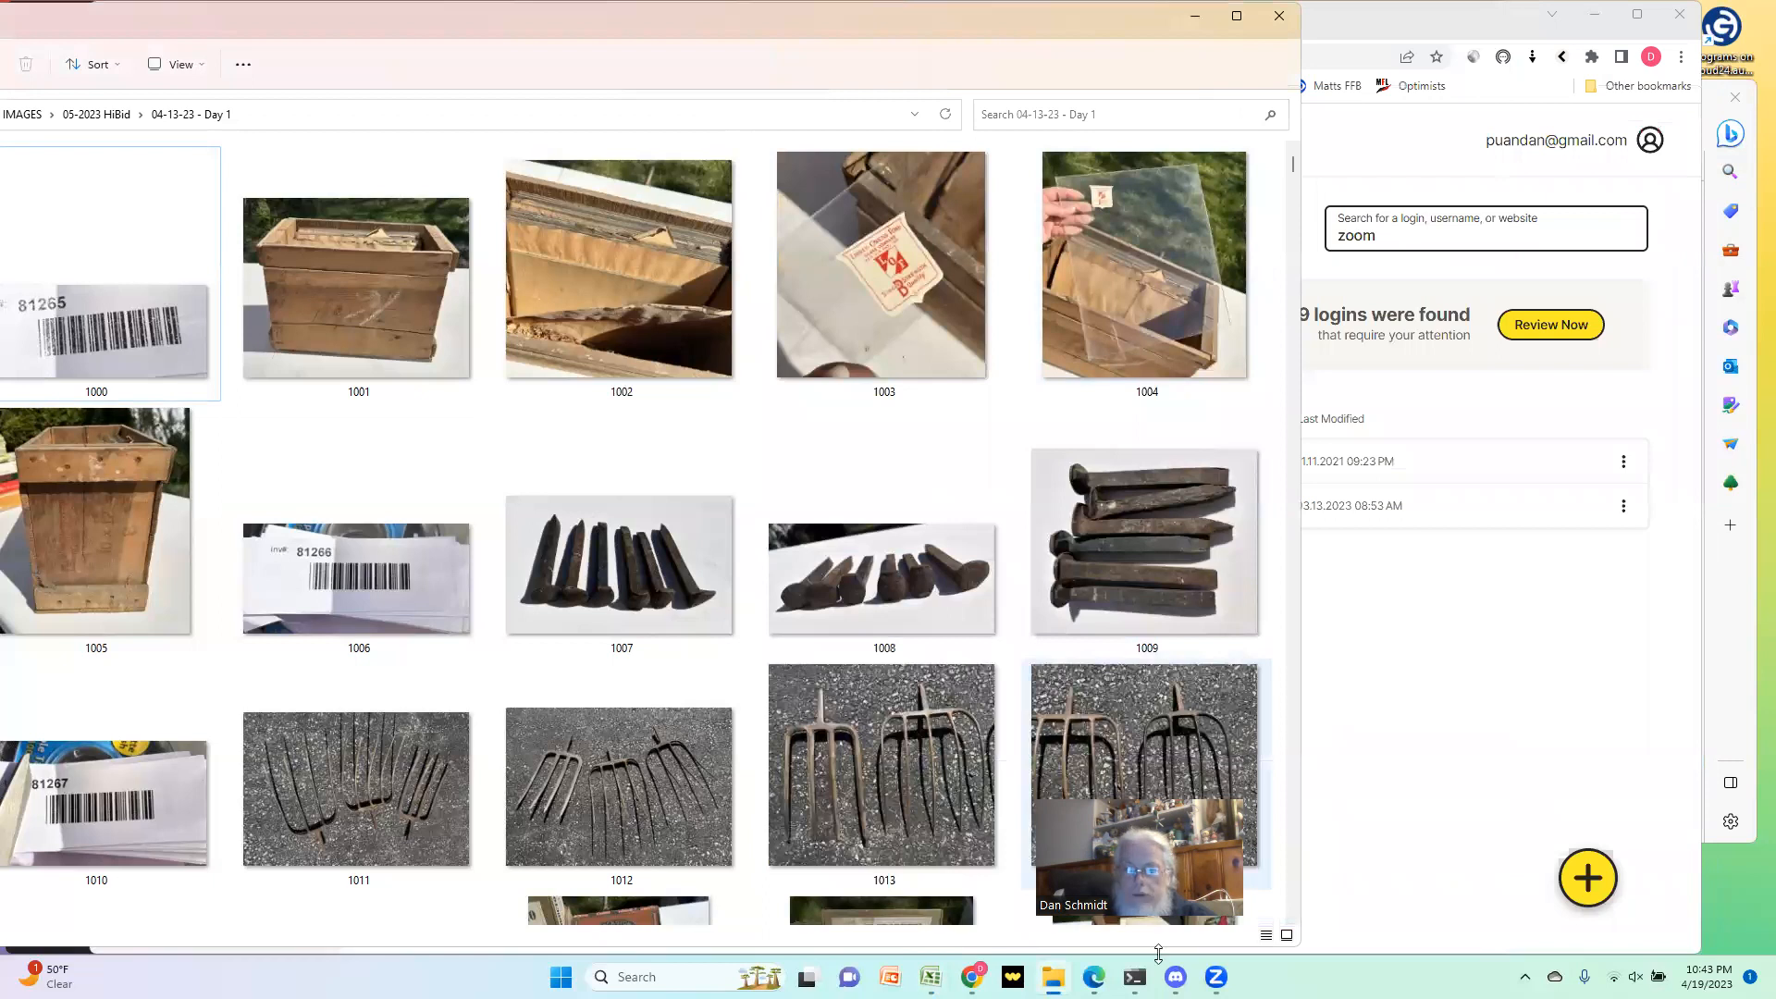
pyautogui.click(1135, 977)
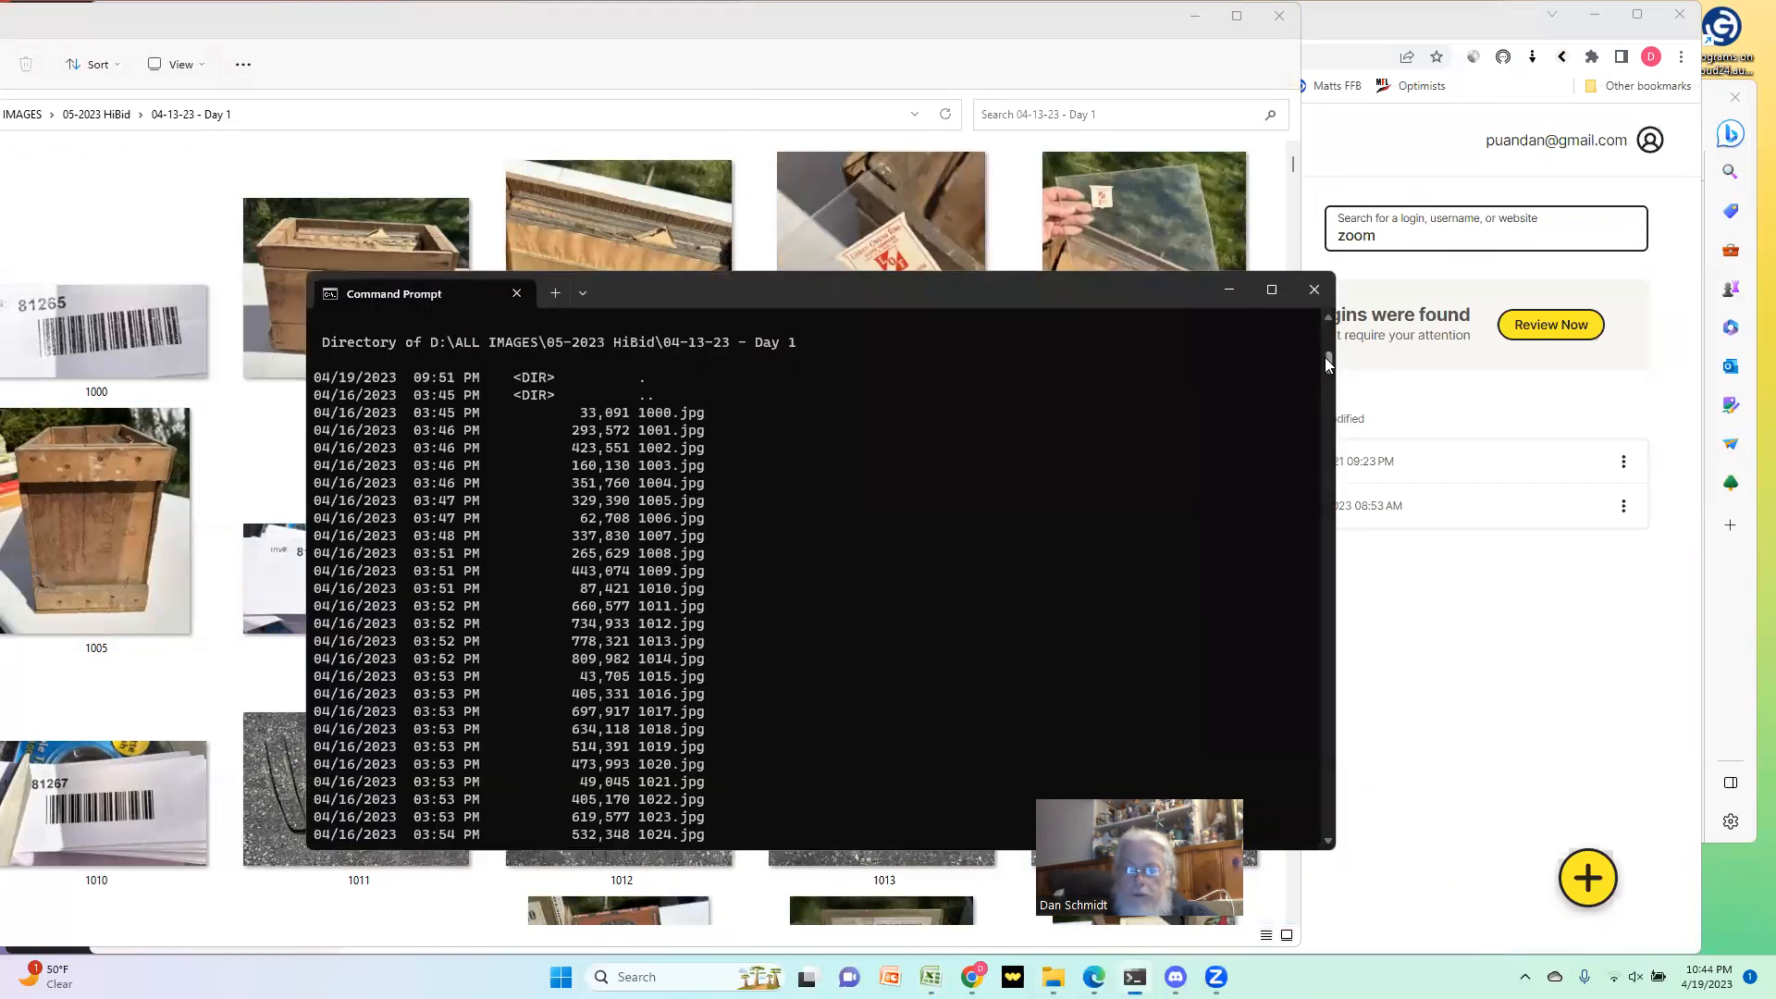
pyautogui.moveTo(1328, 361); pyautogui.dragTo(1312, 798)
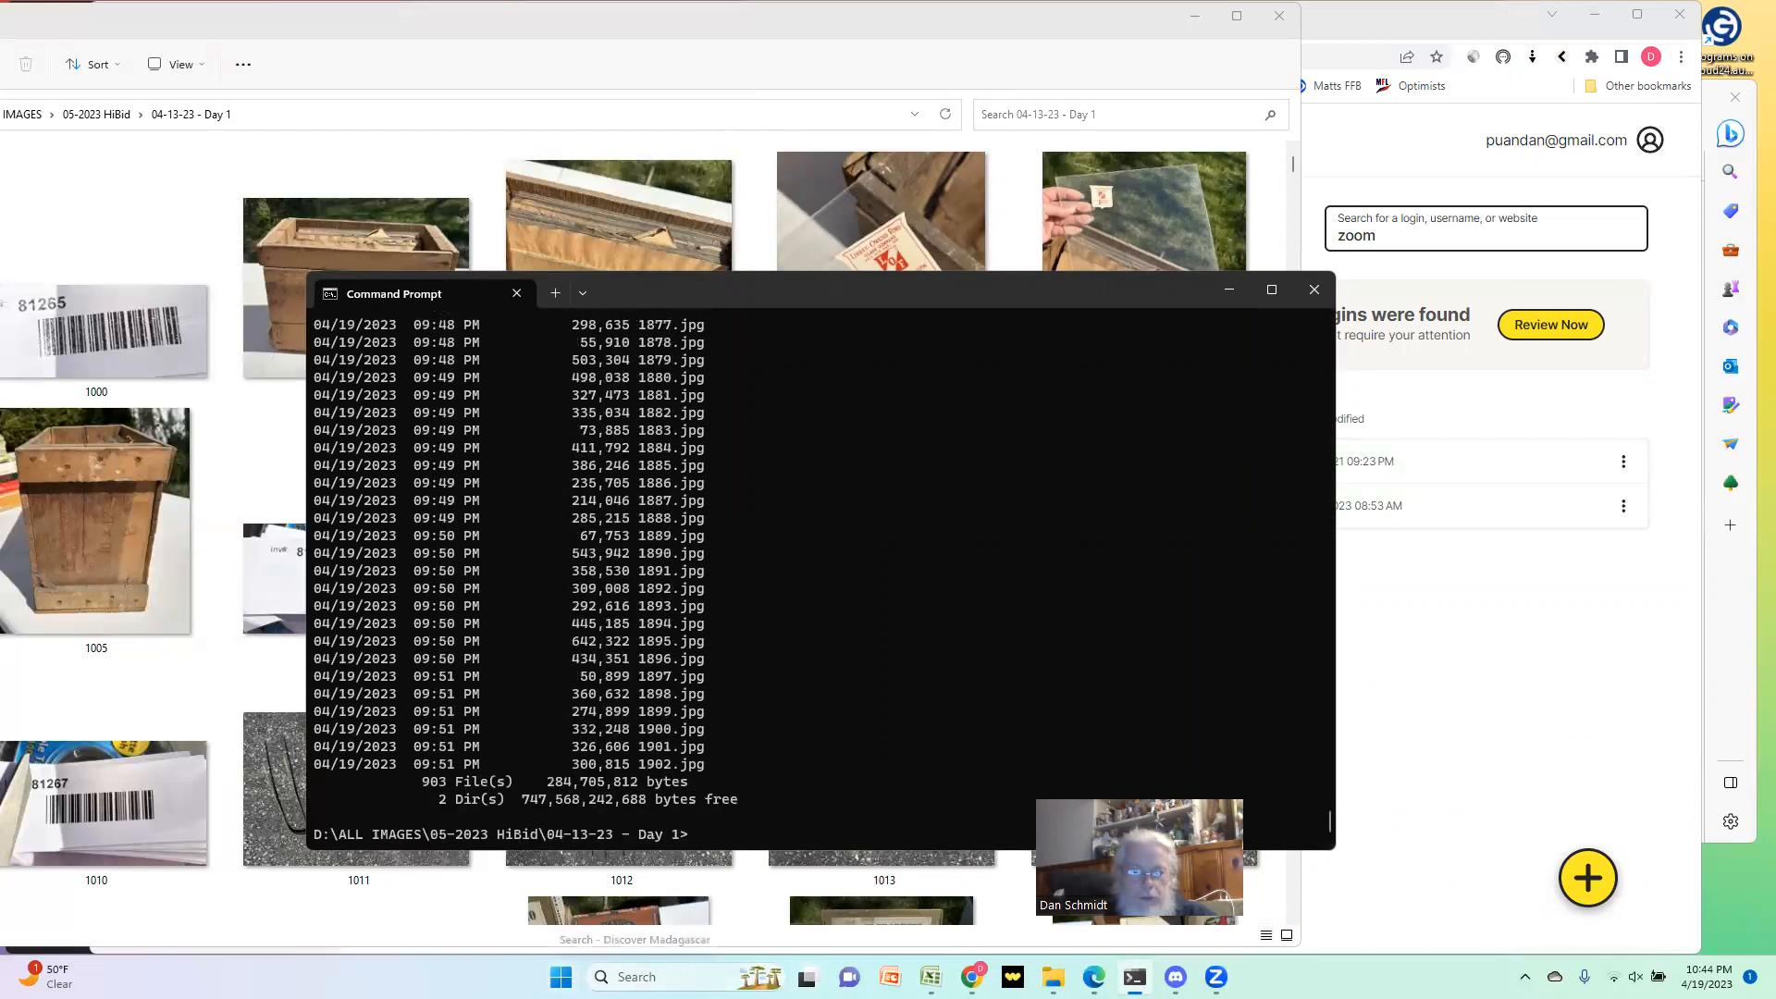
pyautogui.click(637, 975)
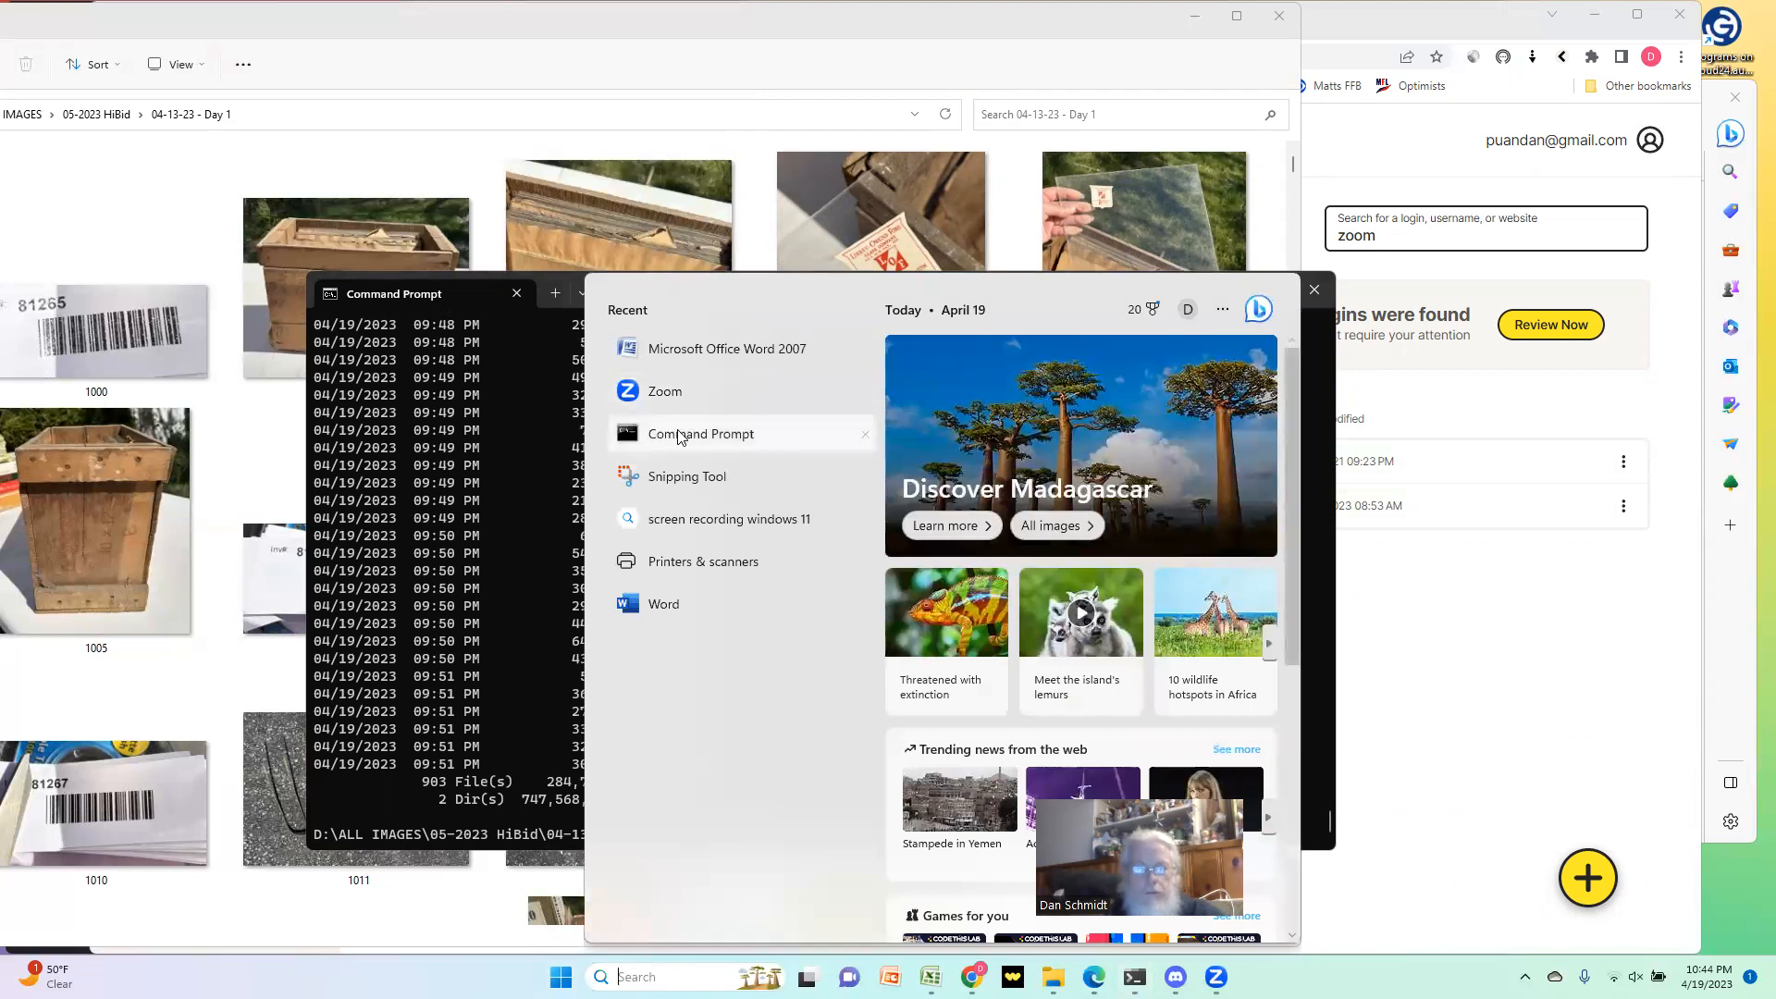
pyautogui.click(421, 296)
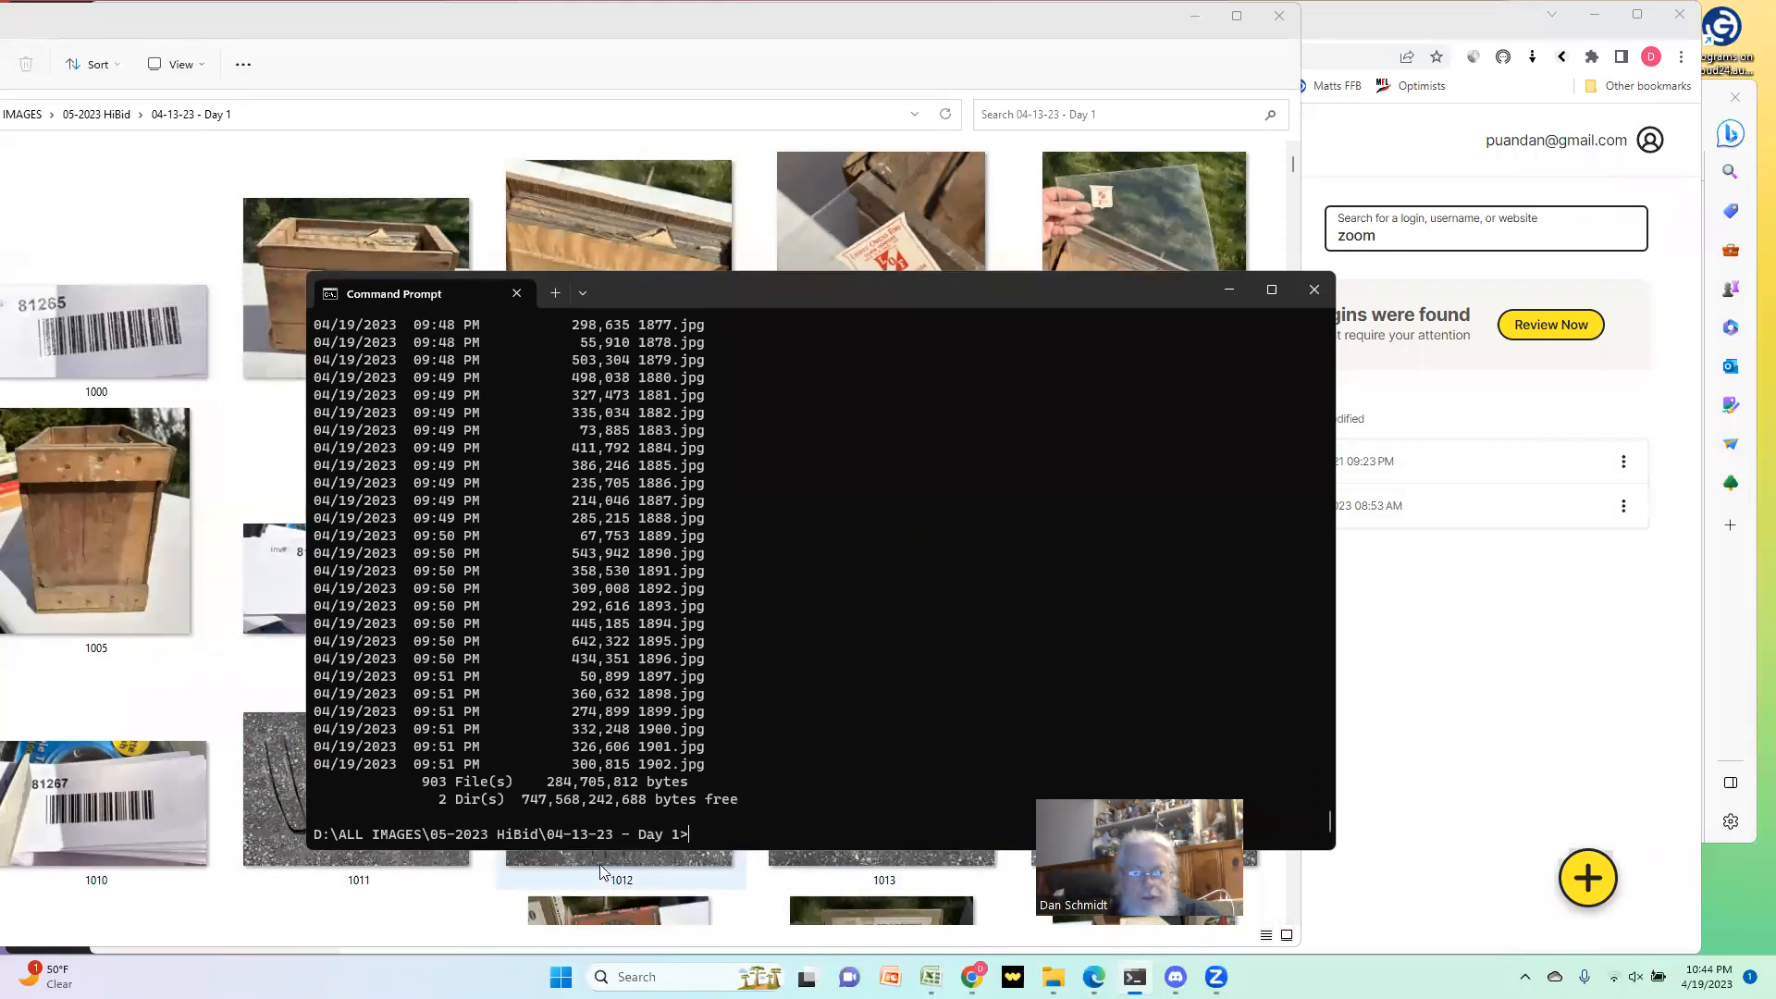
pyautogui.write('cd')
pyautogui.press('BackSpace')
pyautogui.press('BackSpace')
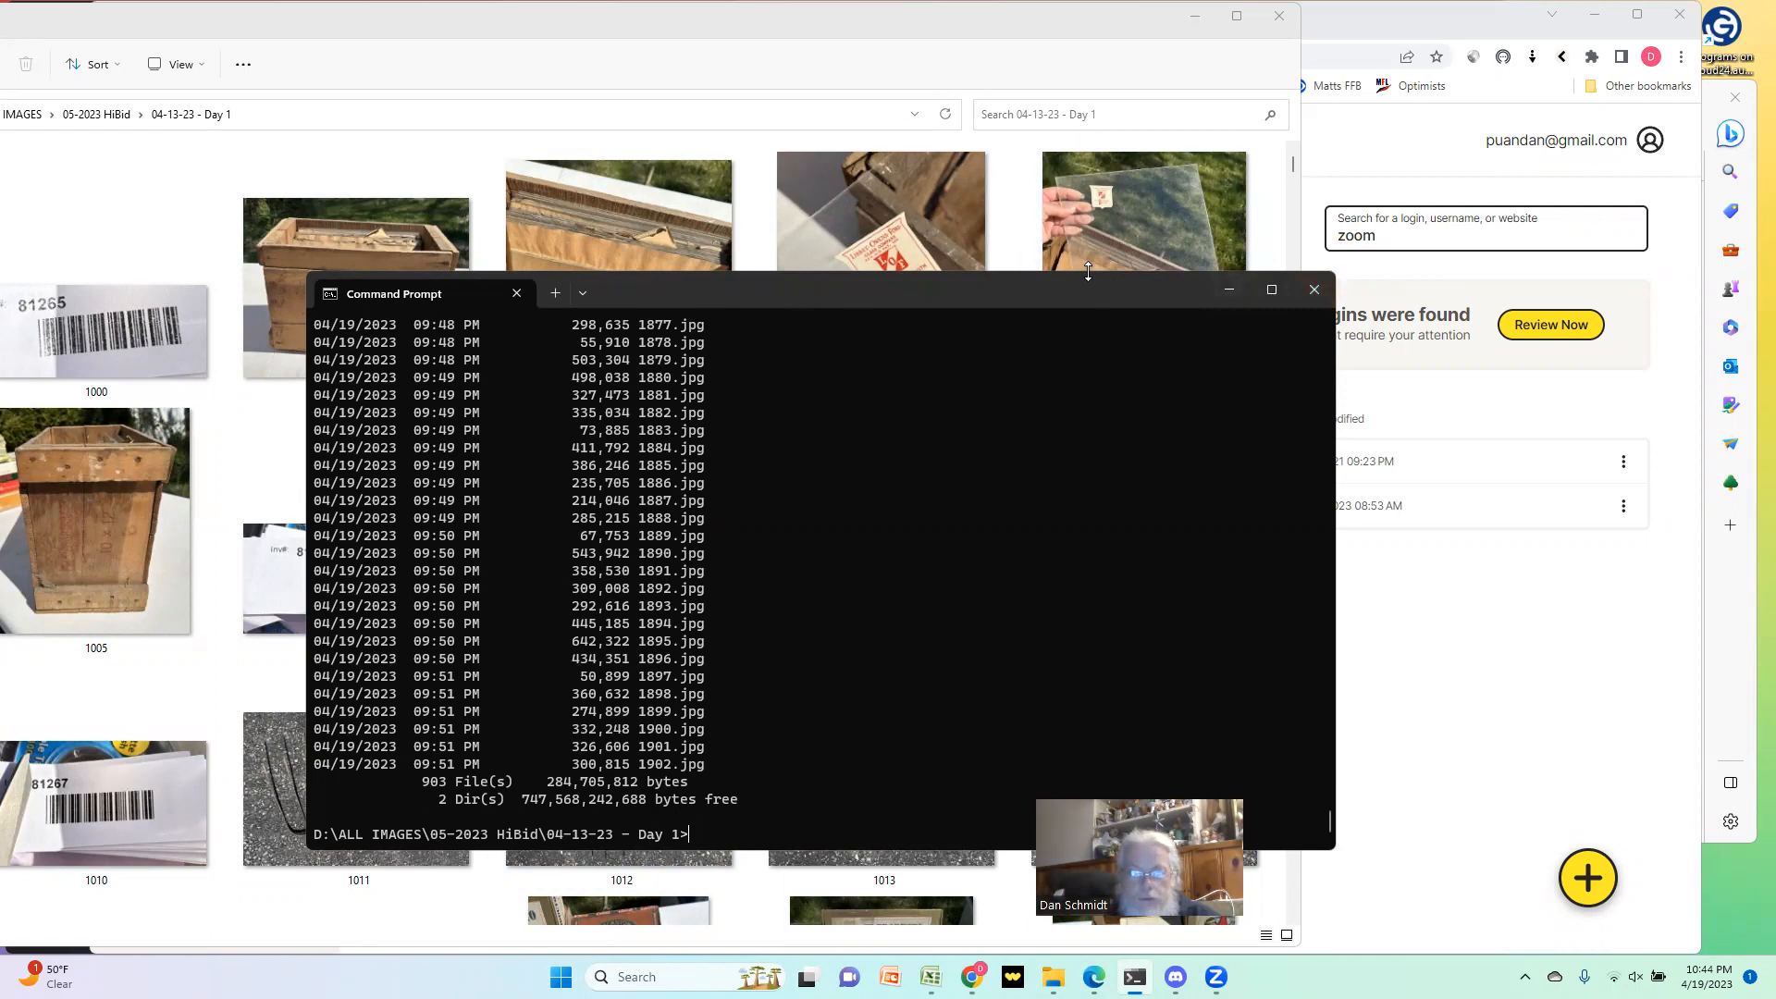
# Step: Shrink the Command Prompt window, move it out of the way and maximize the 04-13-23 - Day 1 folder window
pyautogui.moveTo(1088, 270); pyautogui.dragTo(1104, 764)
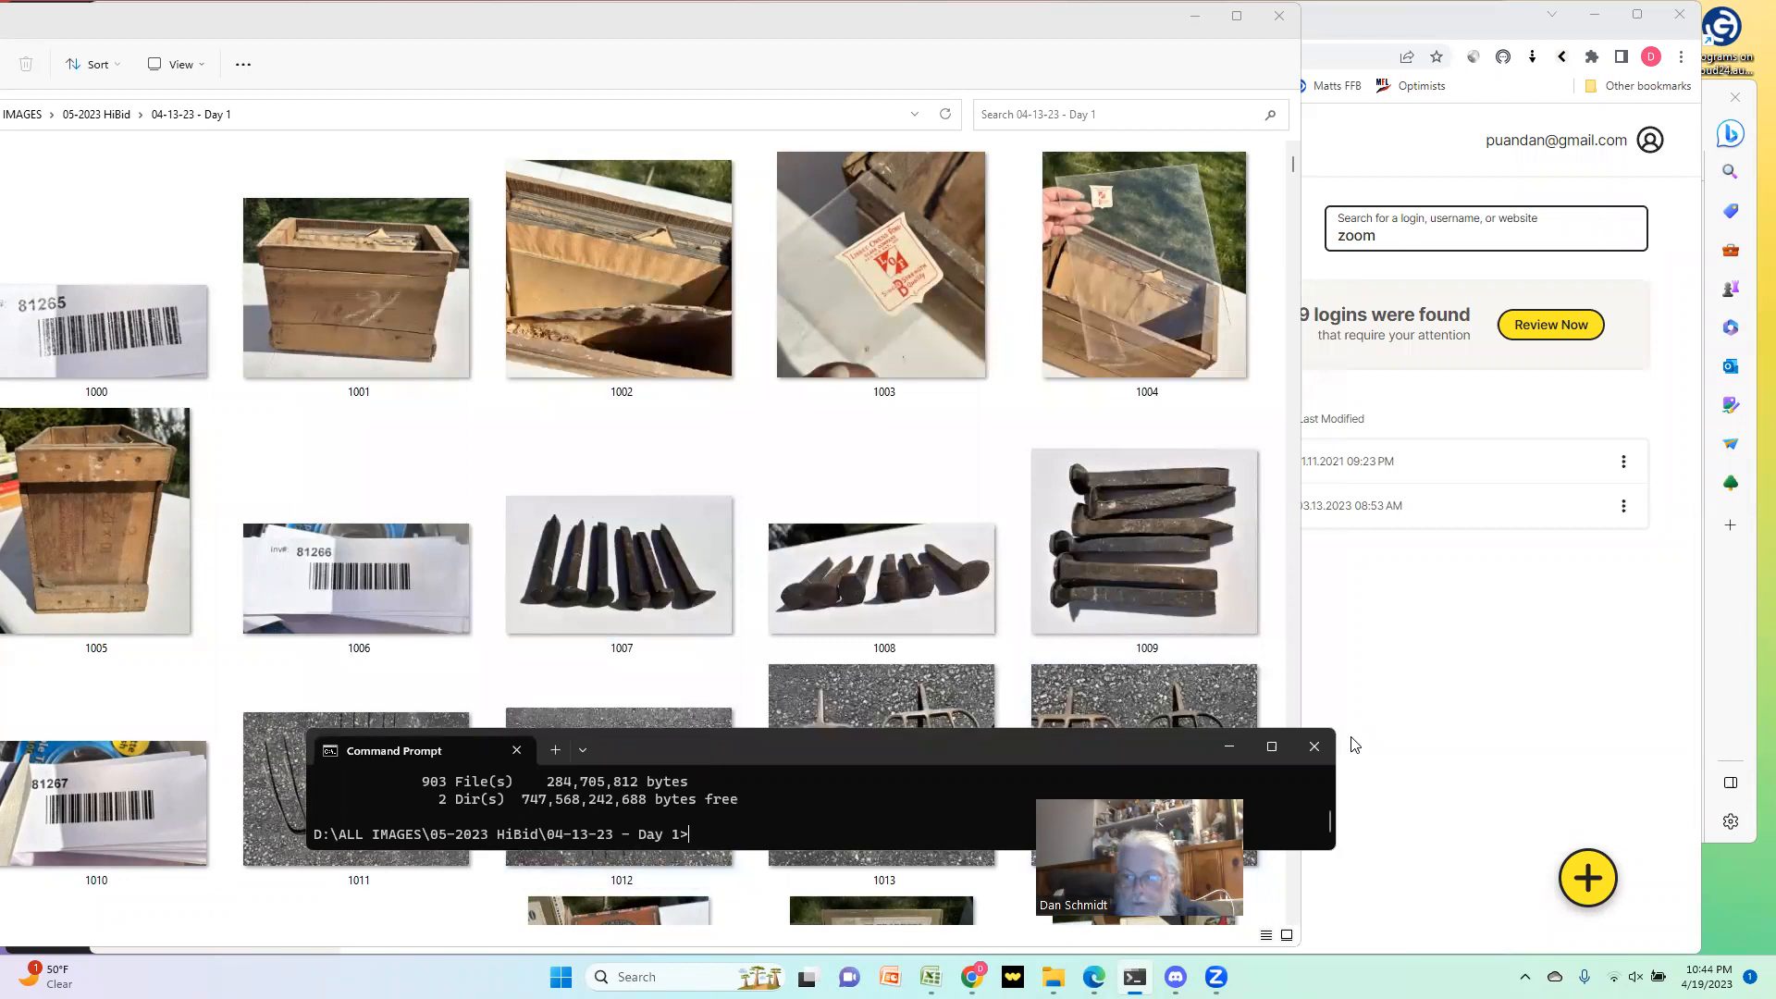
pyautogui.moveTo(662, 749); pyautogui.dragTo(1665, 803)
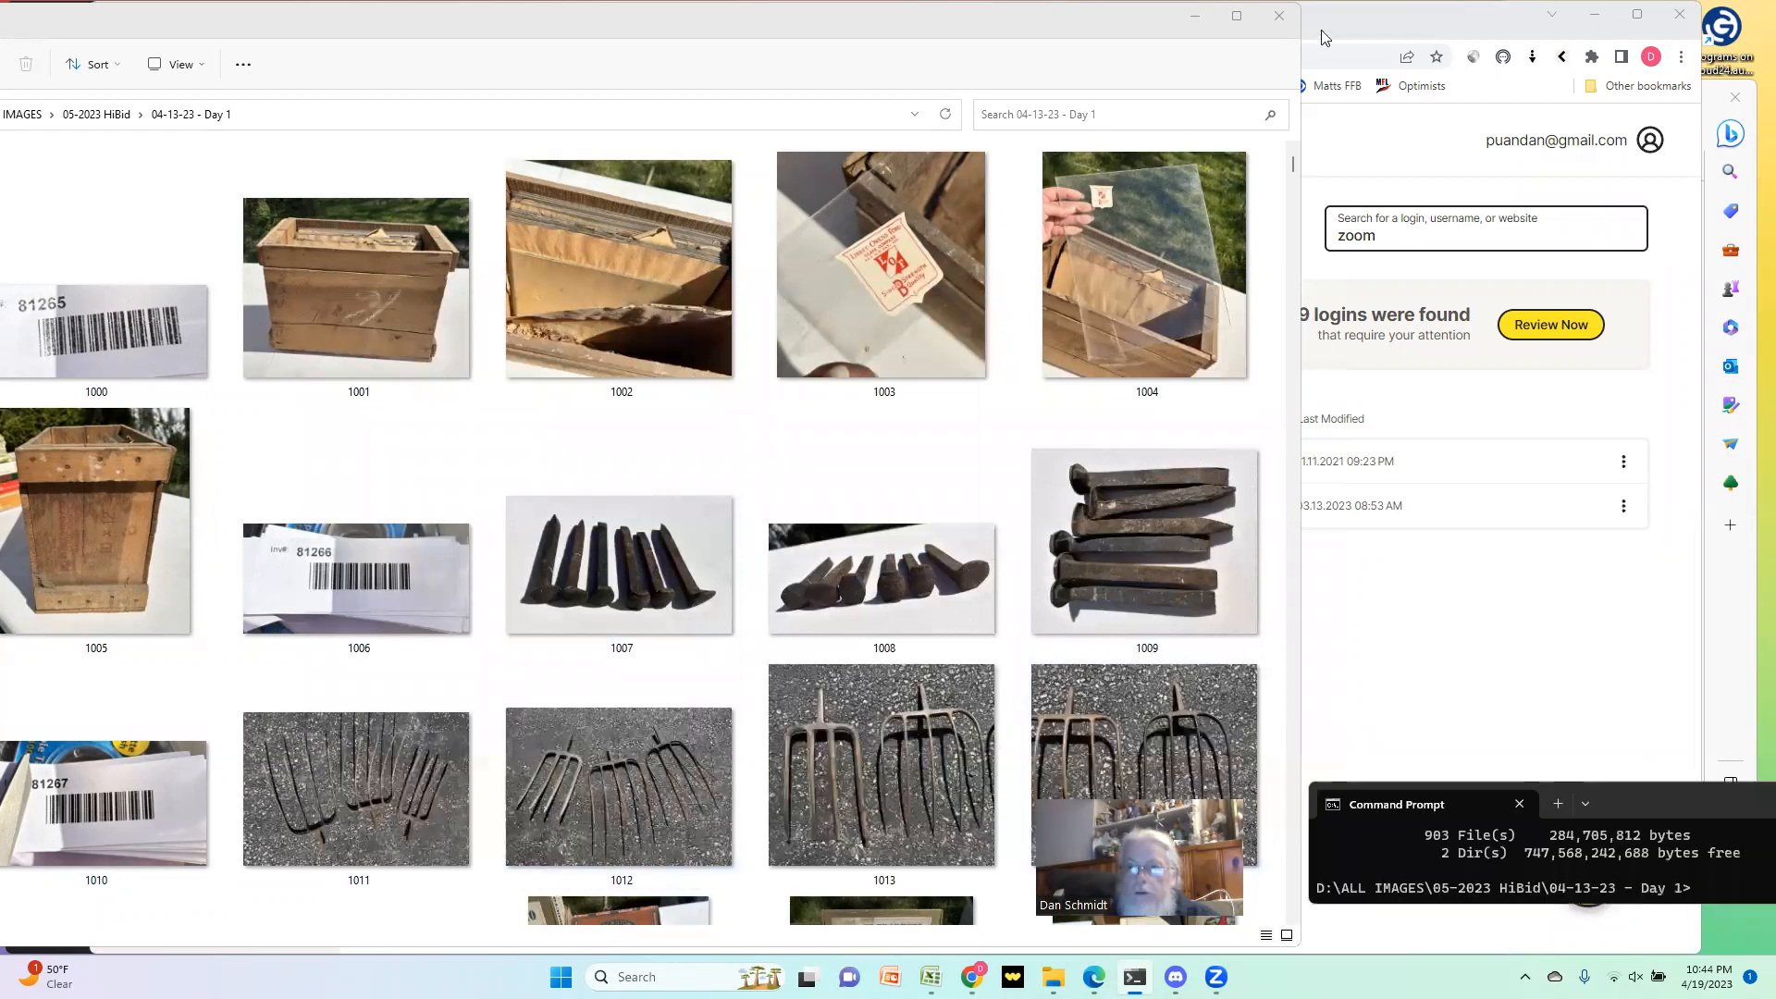
pyautogui.moveTo(1237, 16)
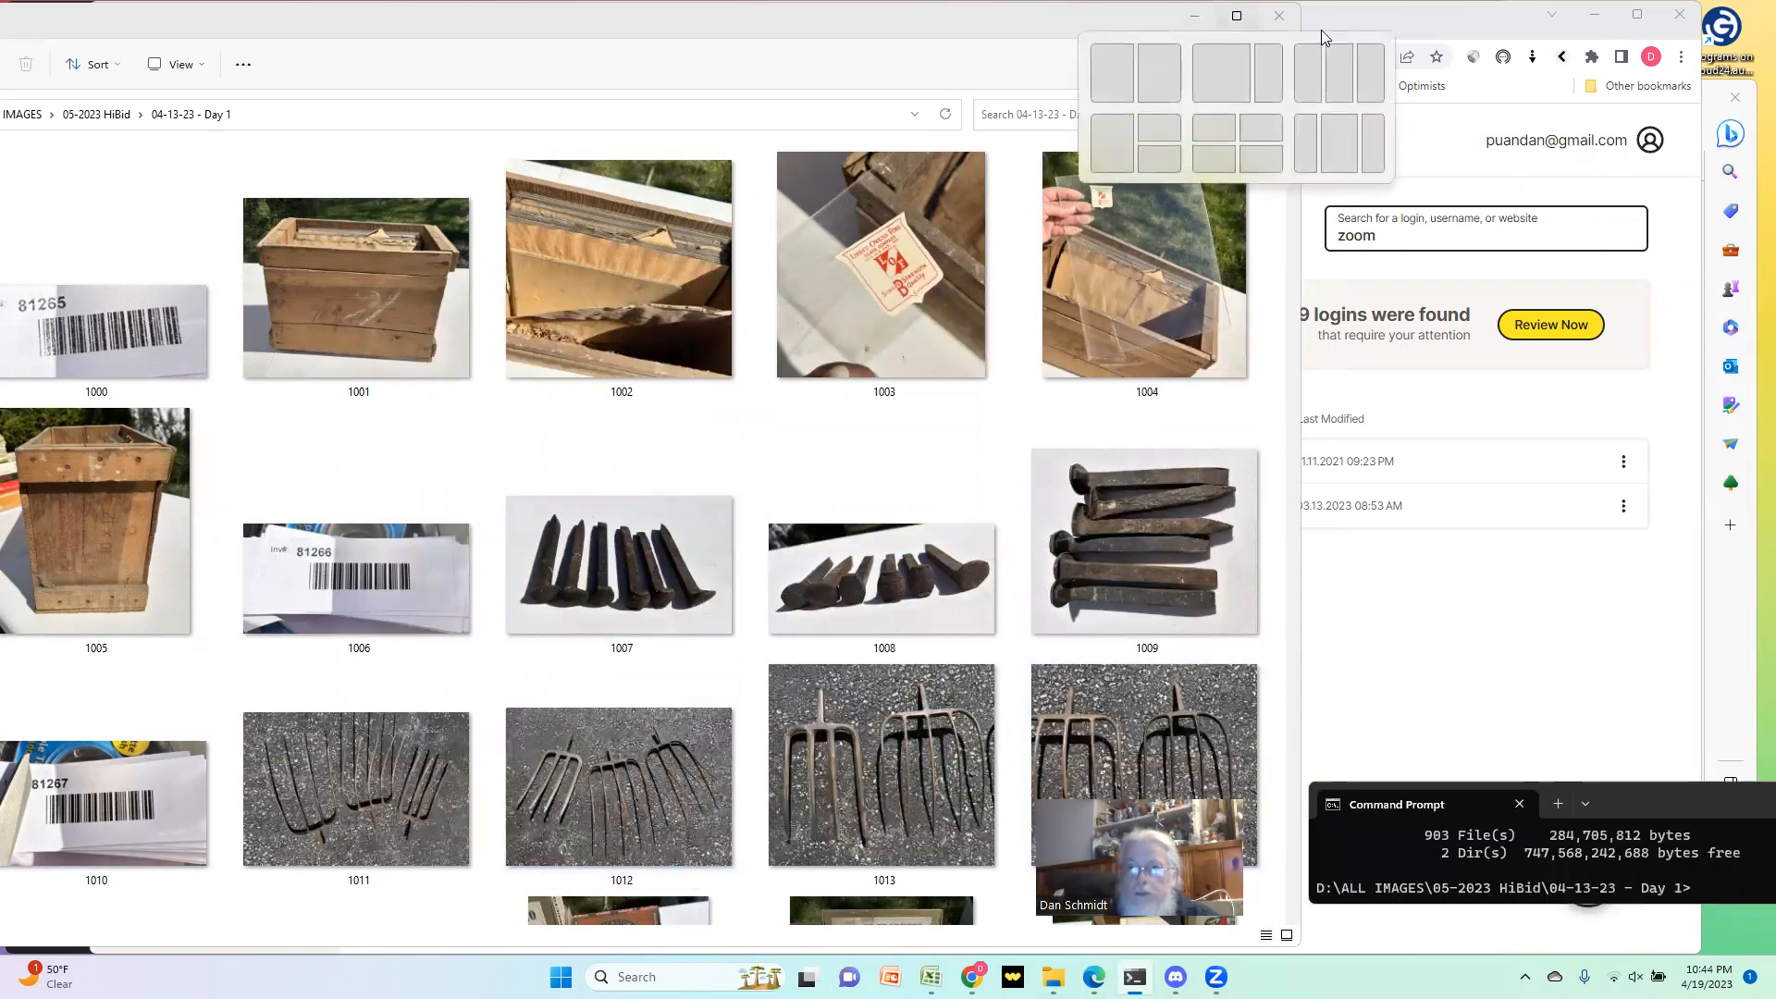
pyautogui.click(1237, 16)
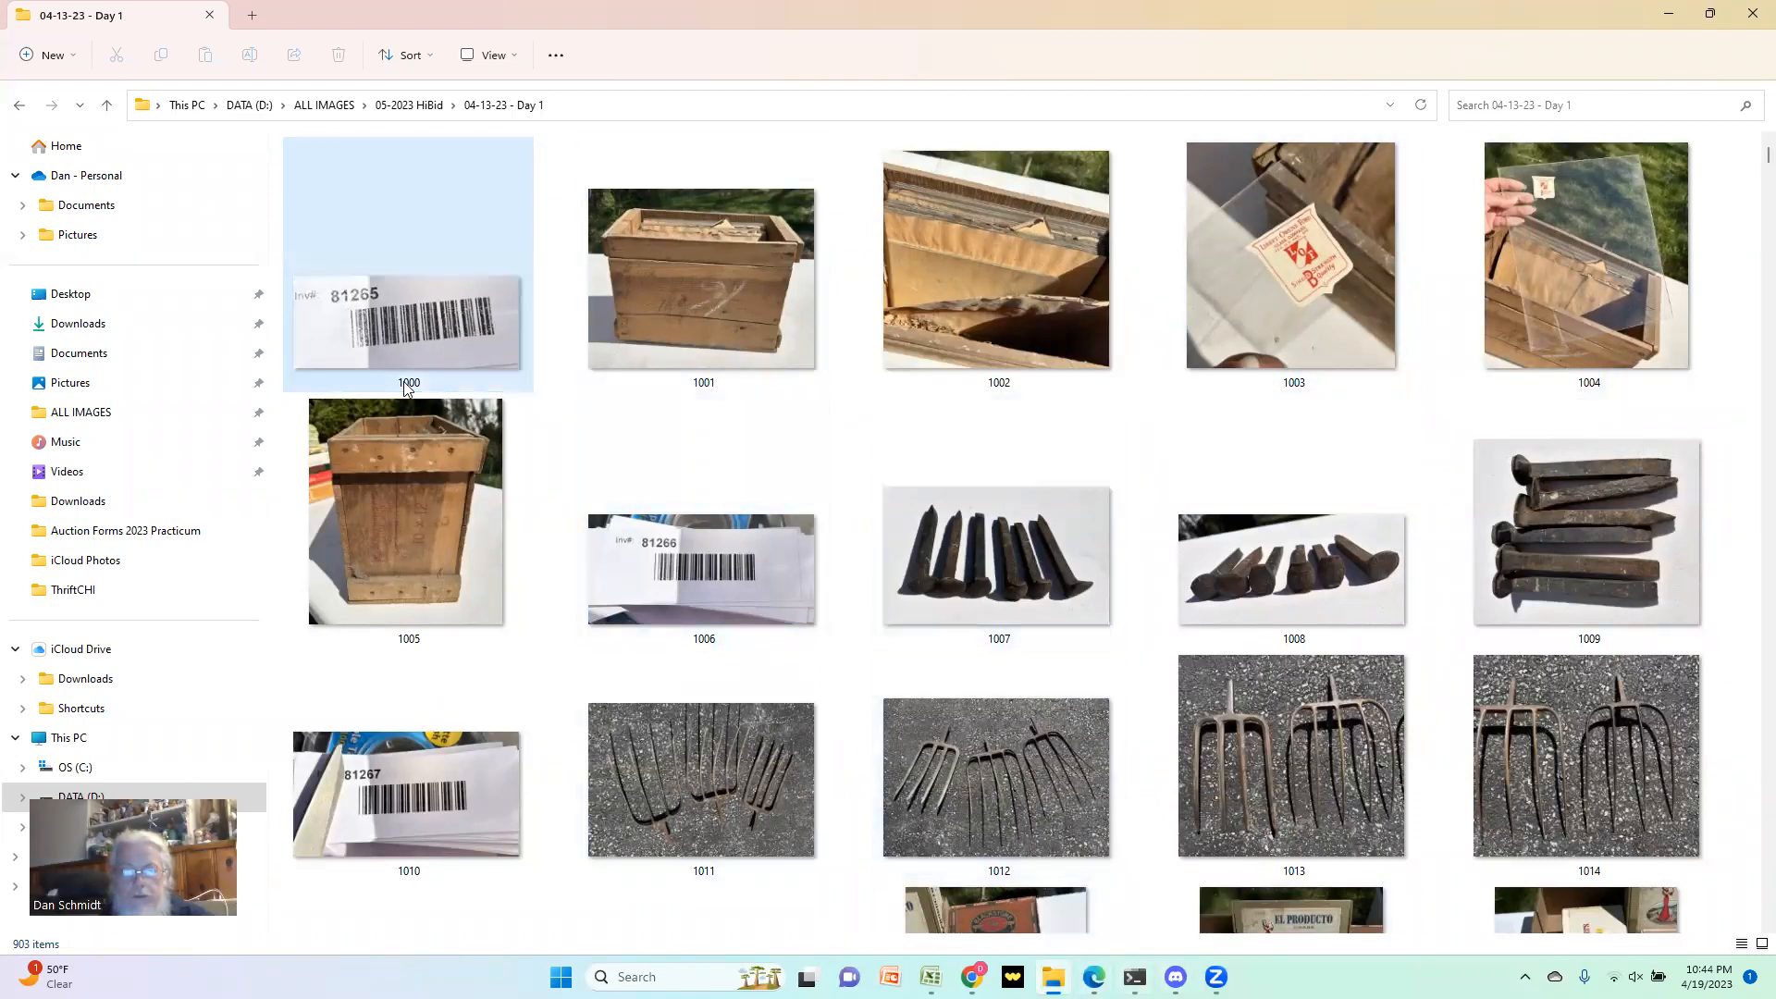
# Step: Try to rename the photos by running the copied commands in Command Prompt, and enlarge its window to read the output
pyautogui.click(1135, 977)
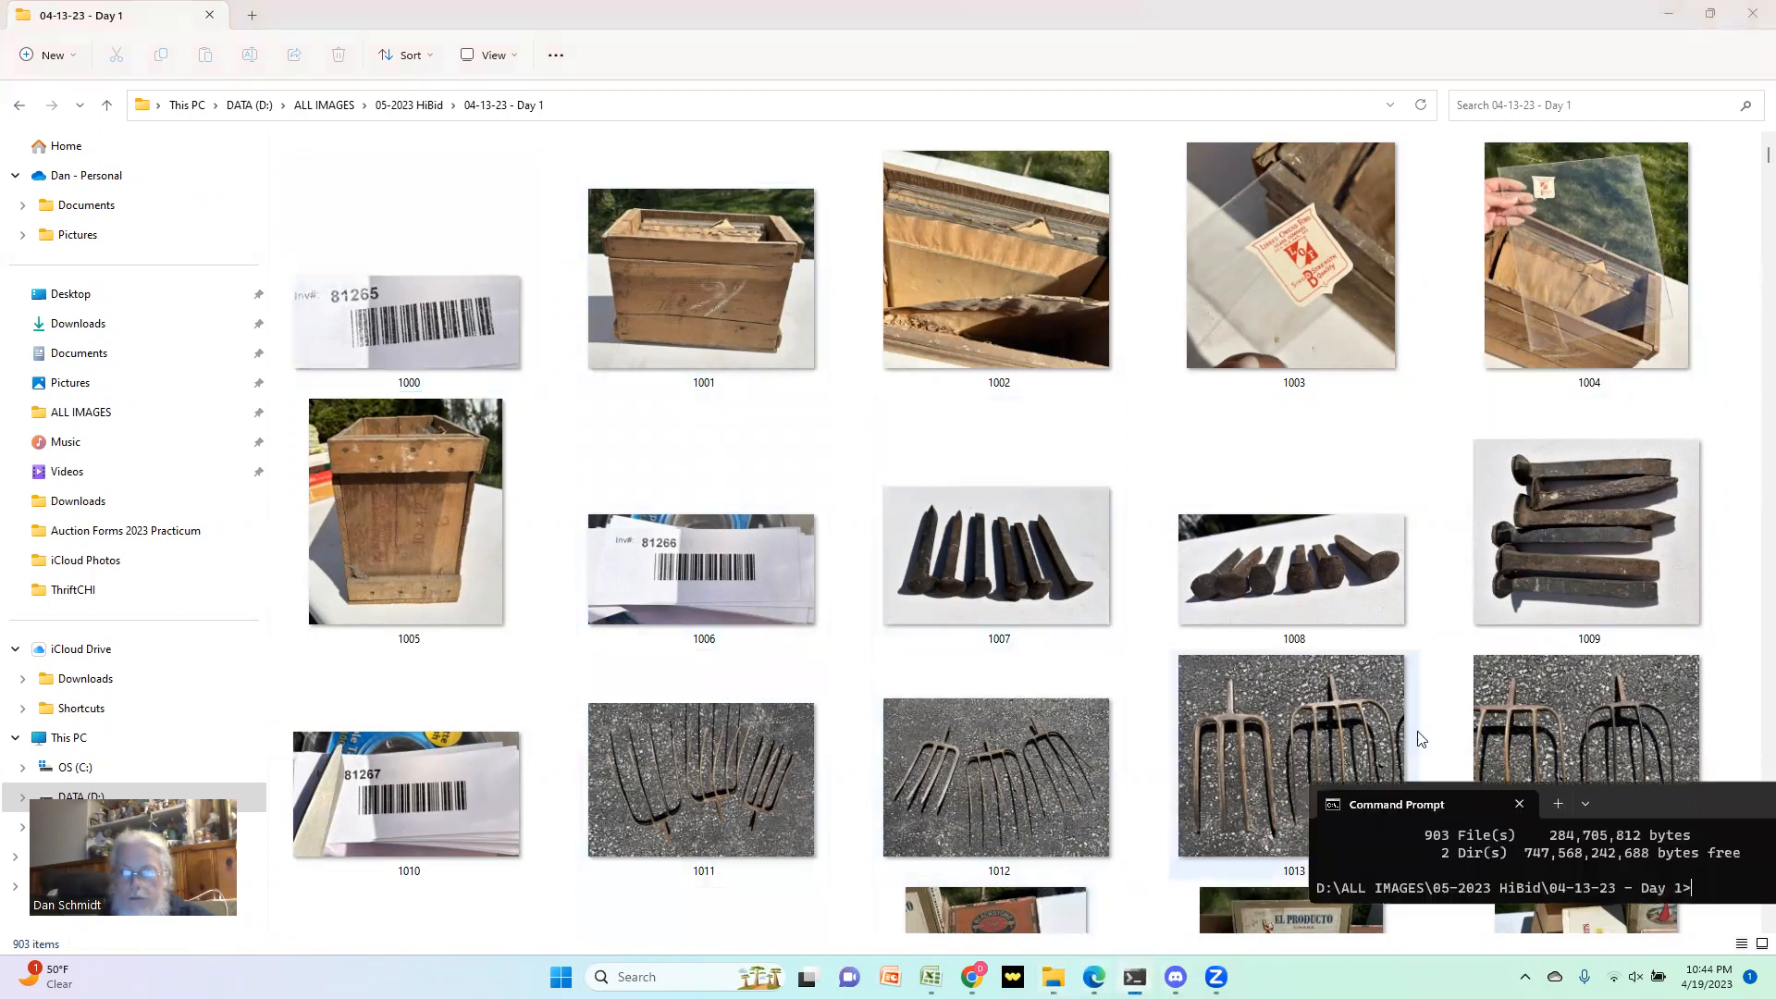
pyautogui.hotkey('ctrl', 'v')
pyautogui.click(1705, 895)
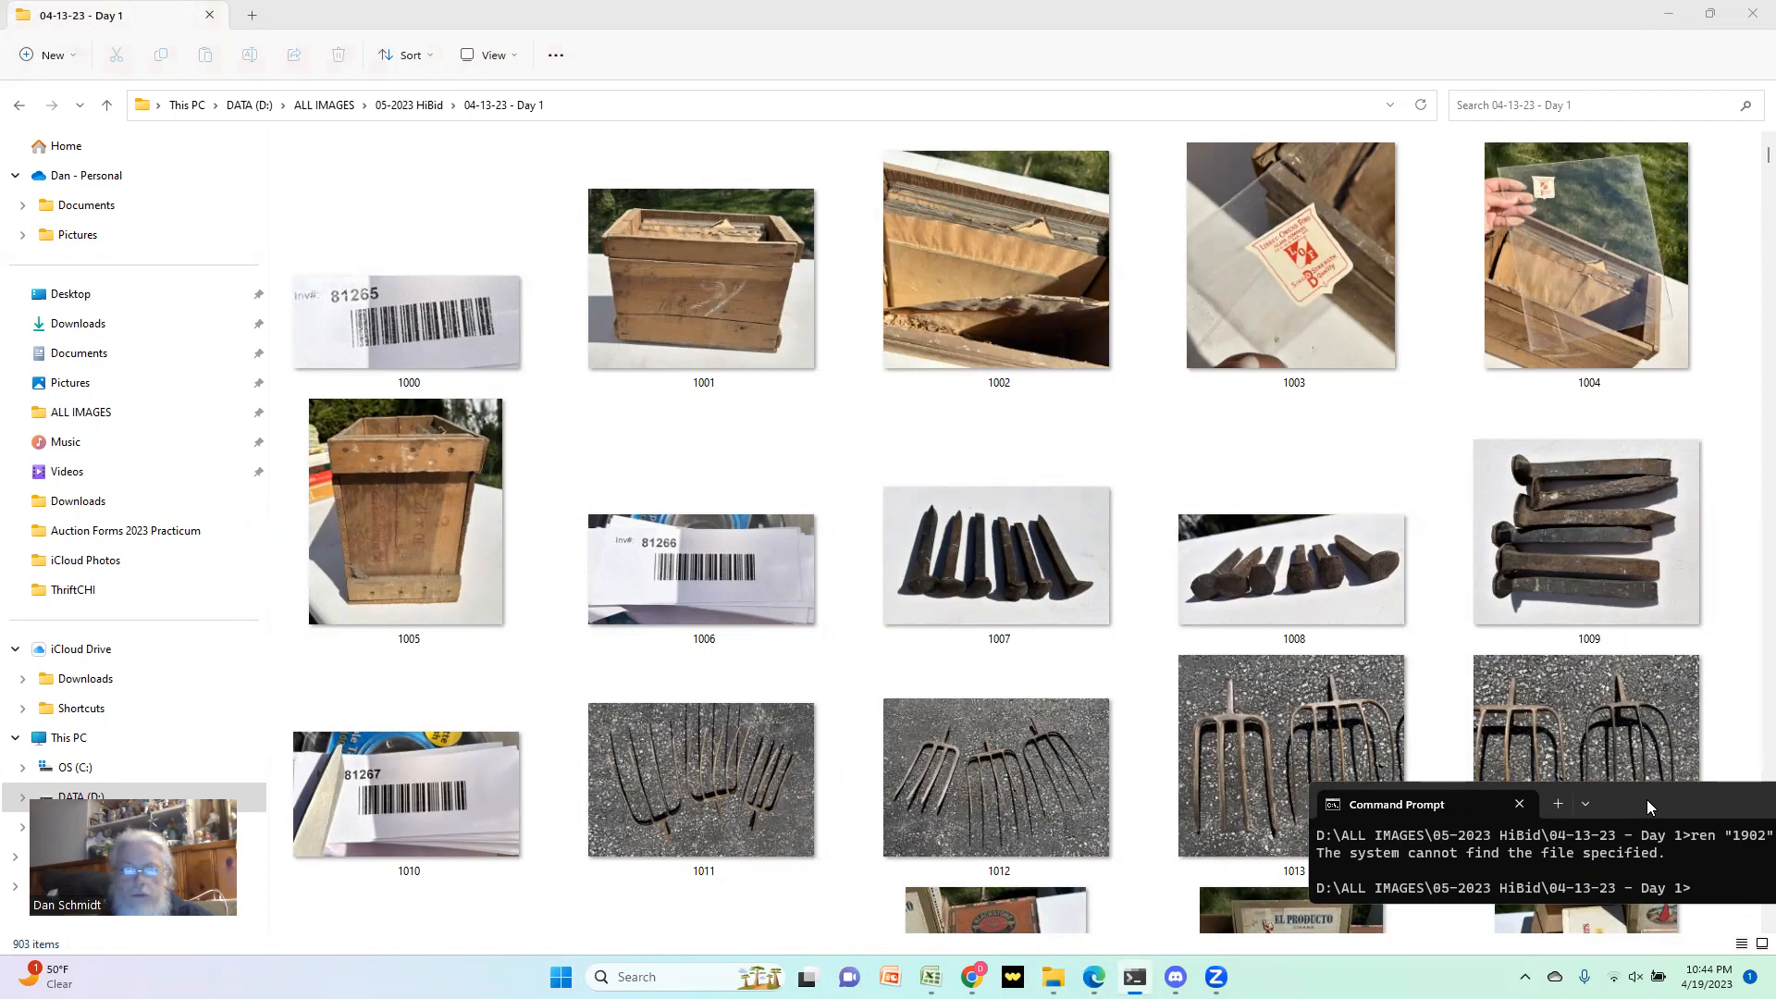
pyautogui.moveTo(1647, 800); pyautogui.dragTo(639, 226)
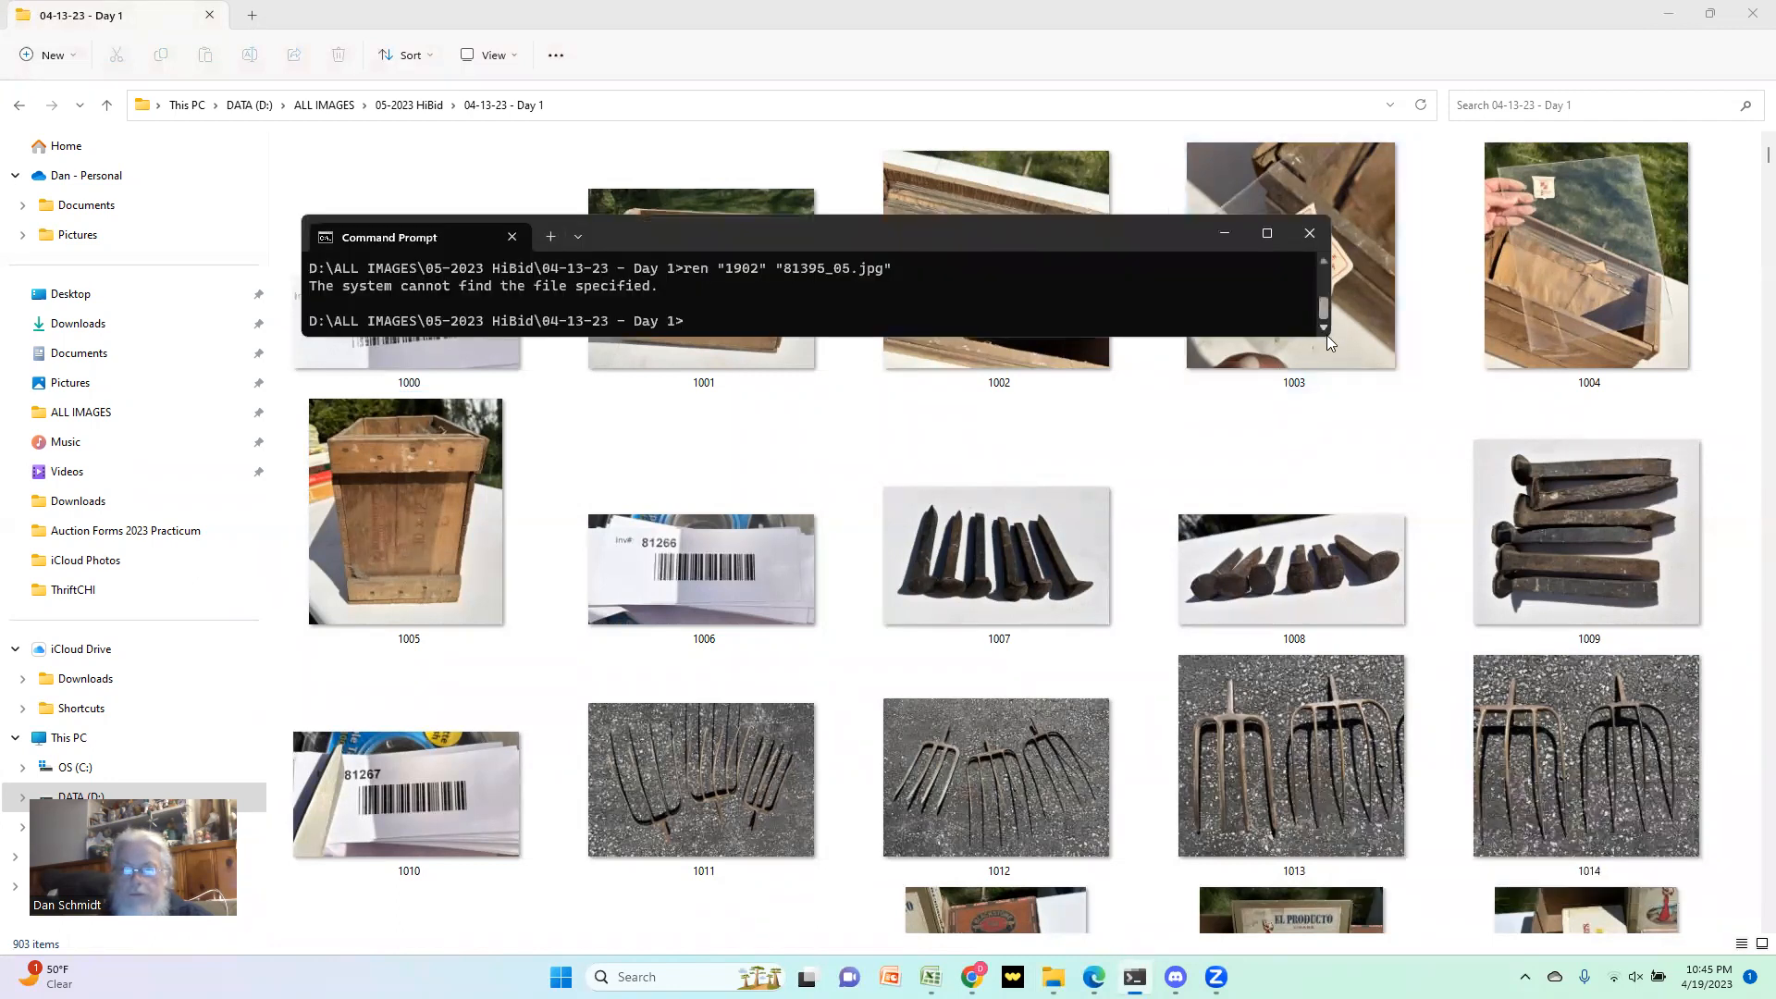
pyautogui.moveTo(1330, 342); pyautogui.dragTo(1314, 881)
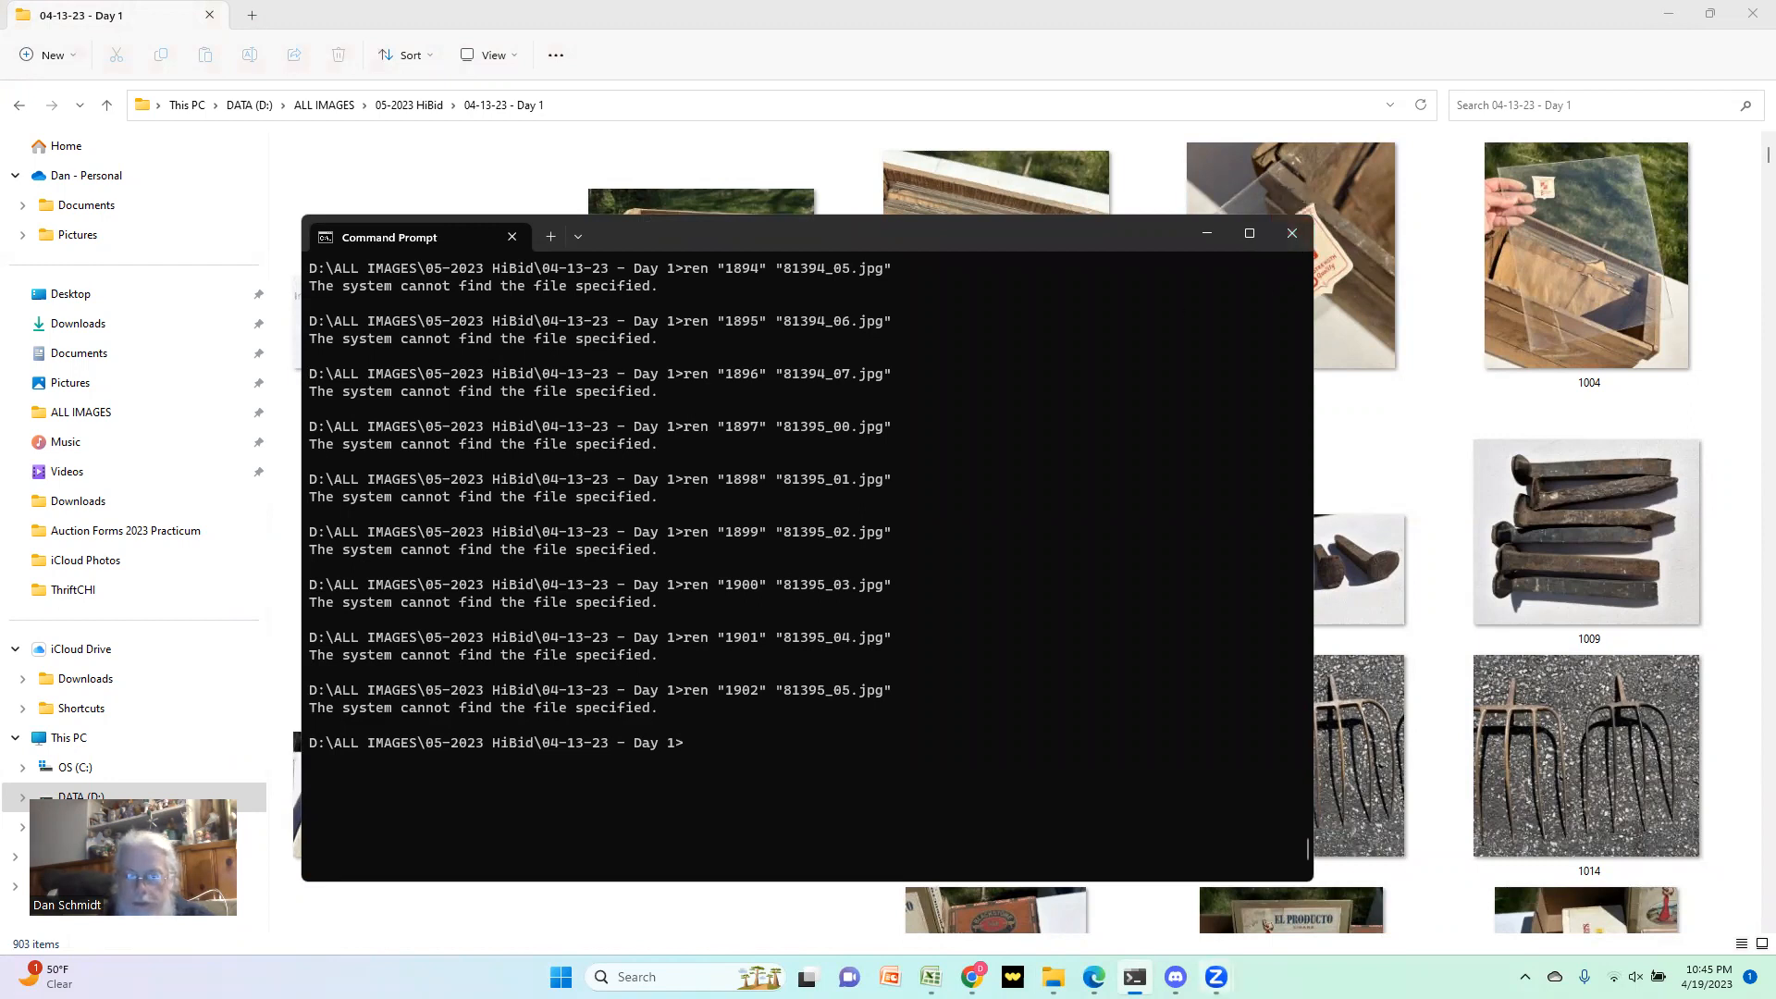
# Step: In the File Renamer sheet of the Excel workbook, add the B2 extension after A2 in G2's CONCATENATE formula
pyautogui.click(931, 977)
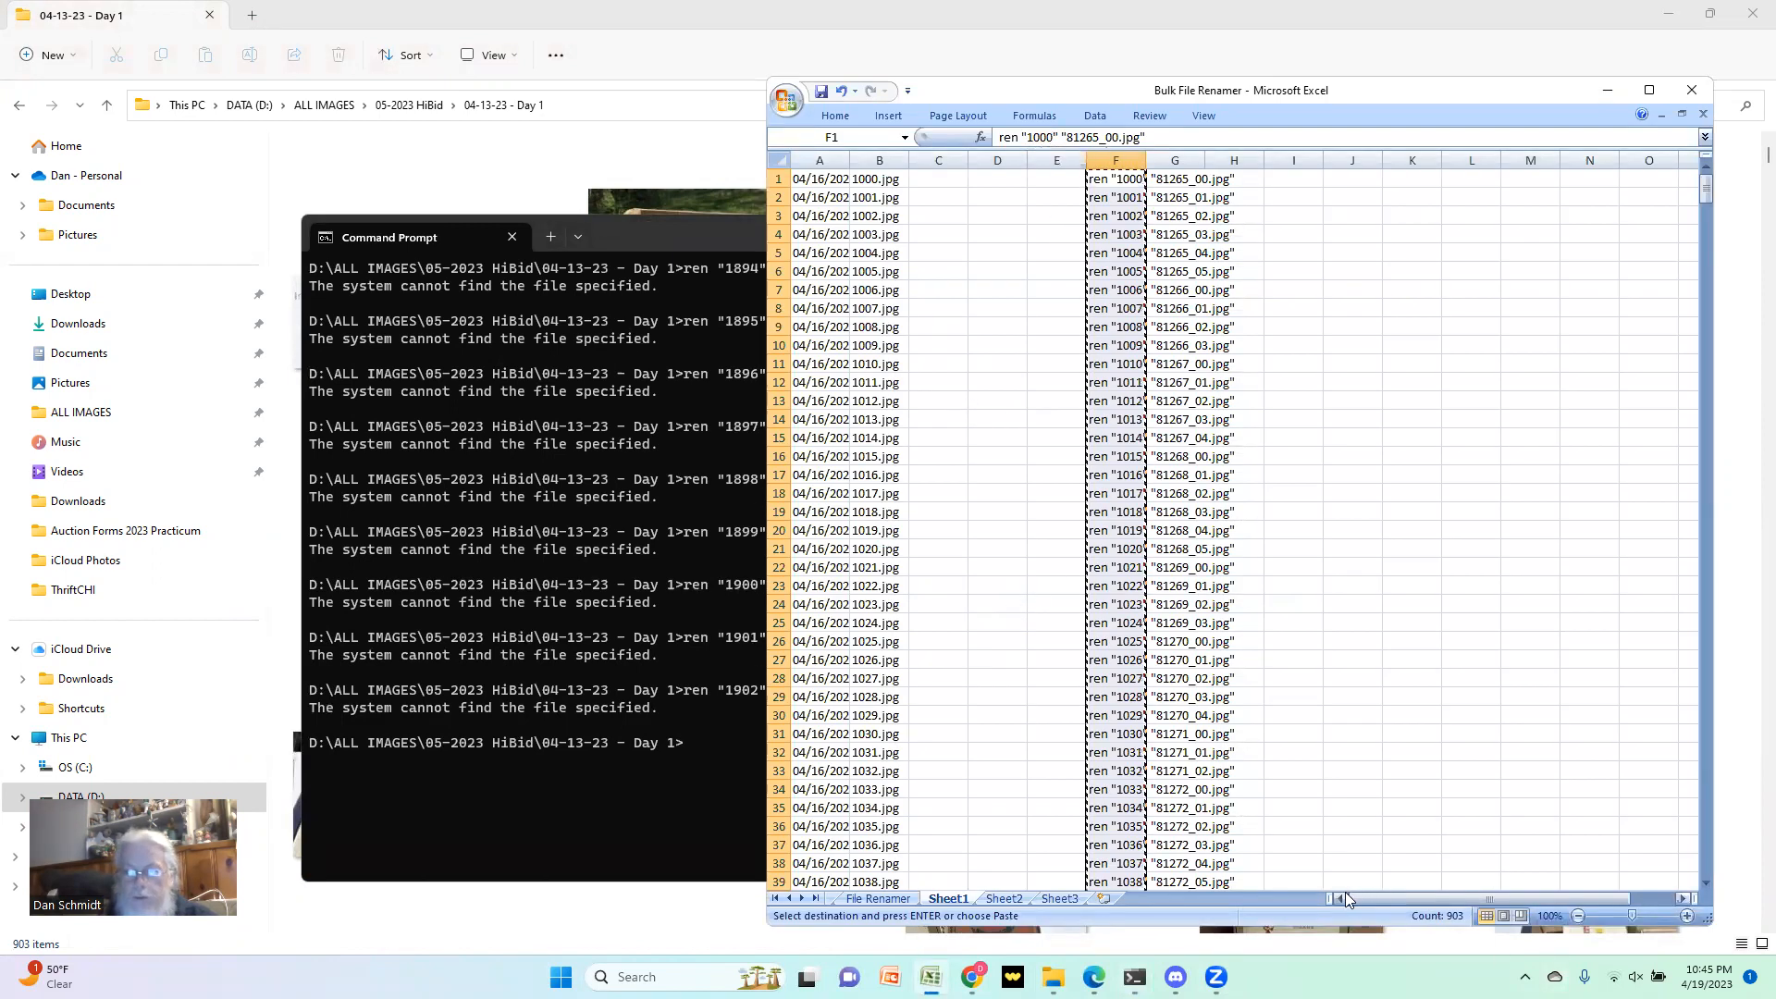
pyautogui.click(878, 898)
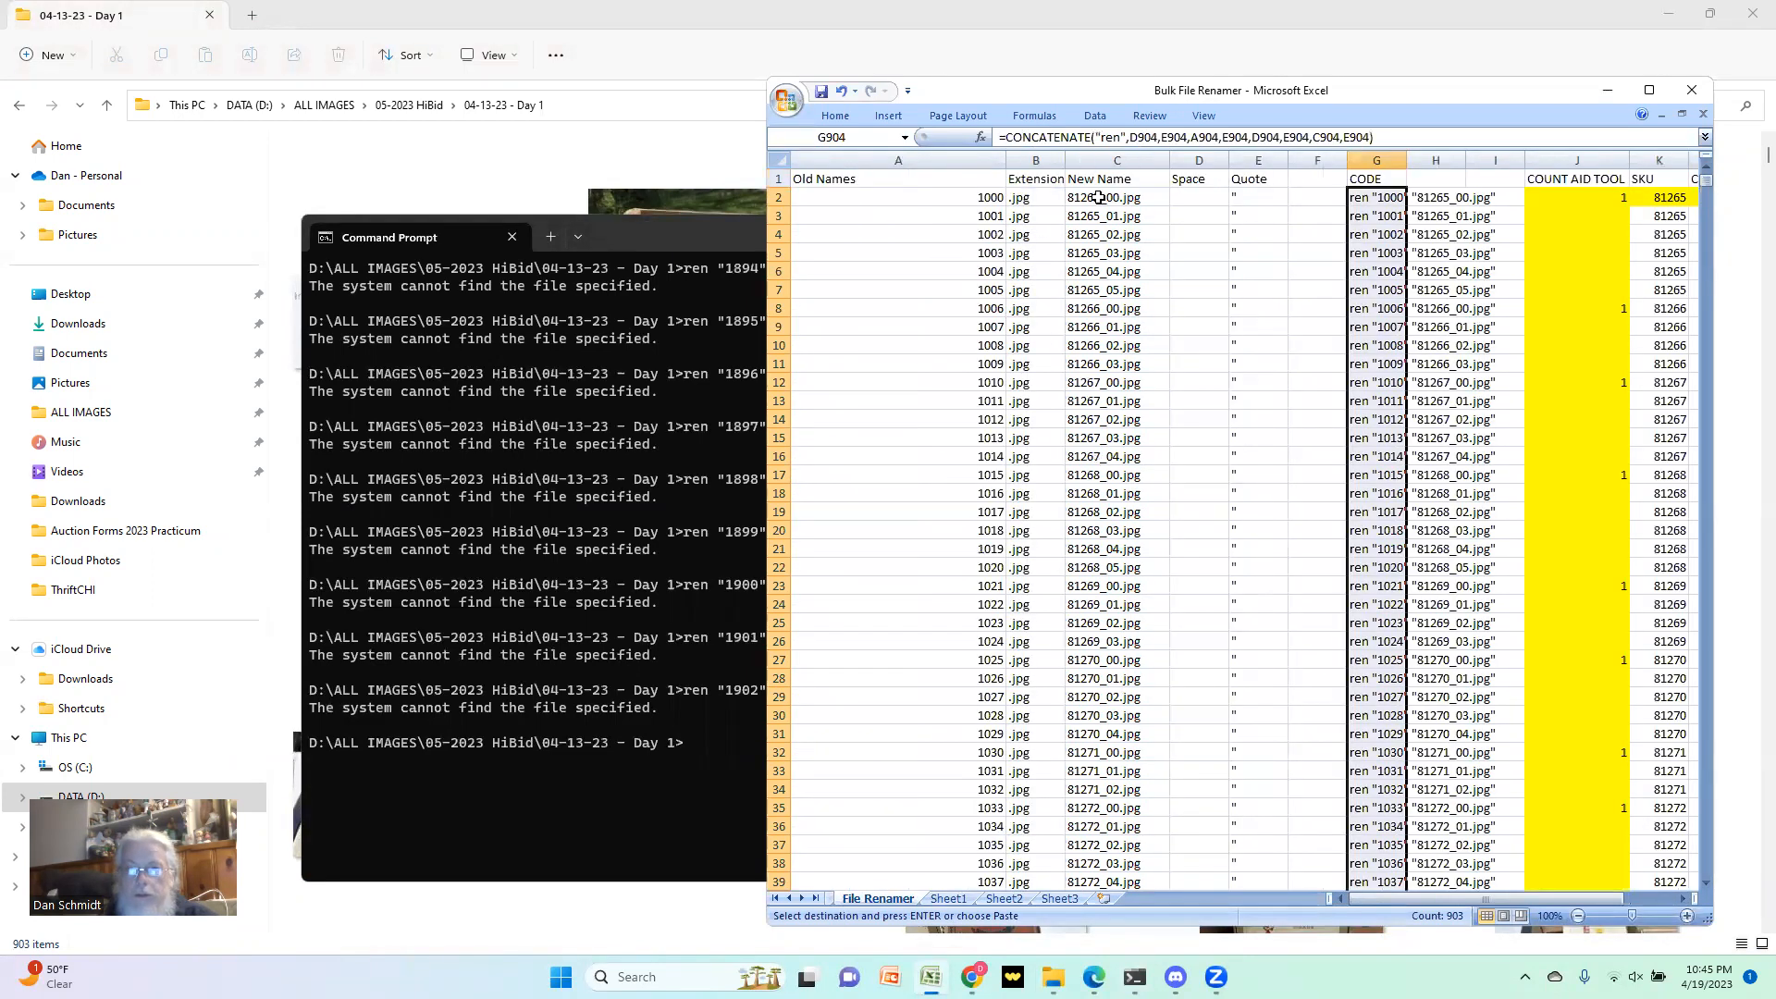
pyautogui.click(1371, 195)
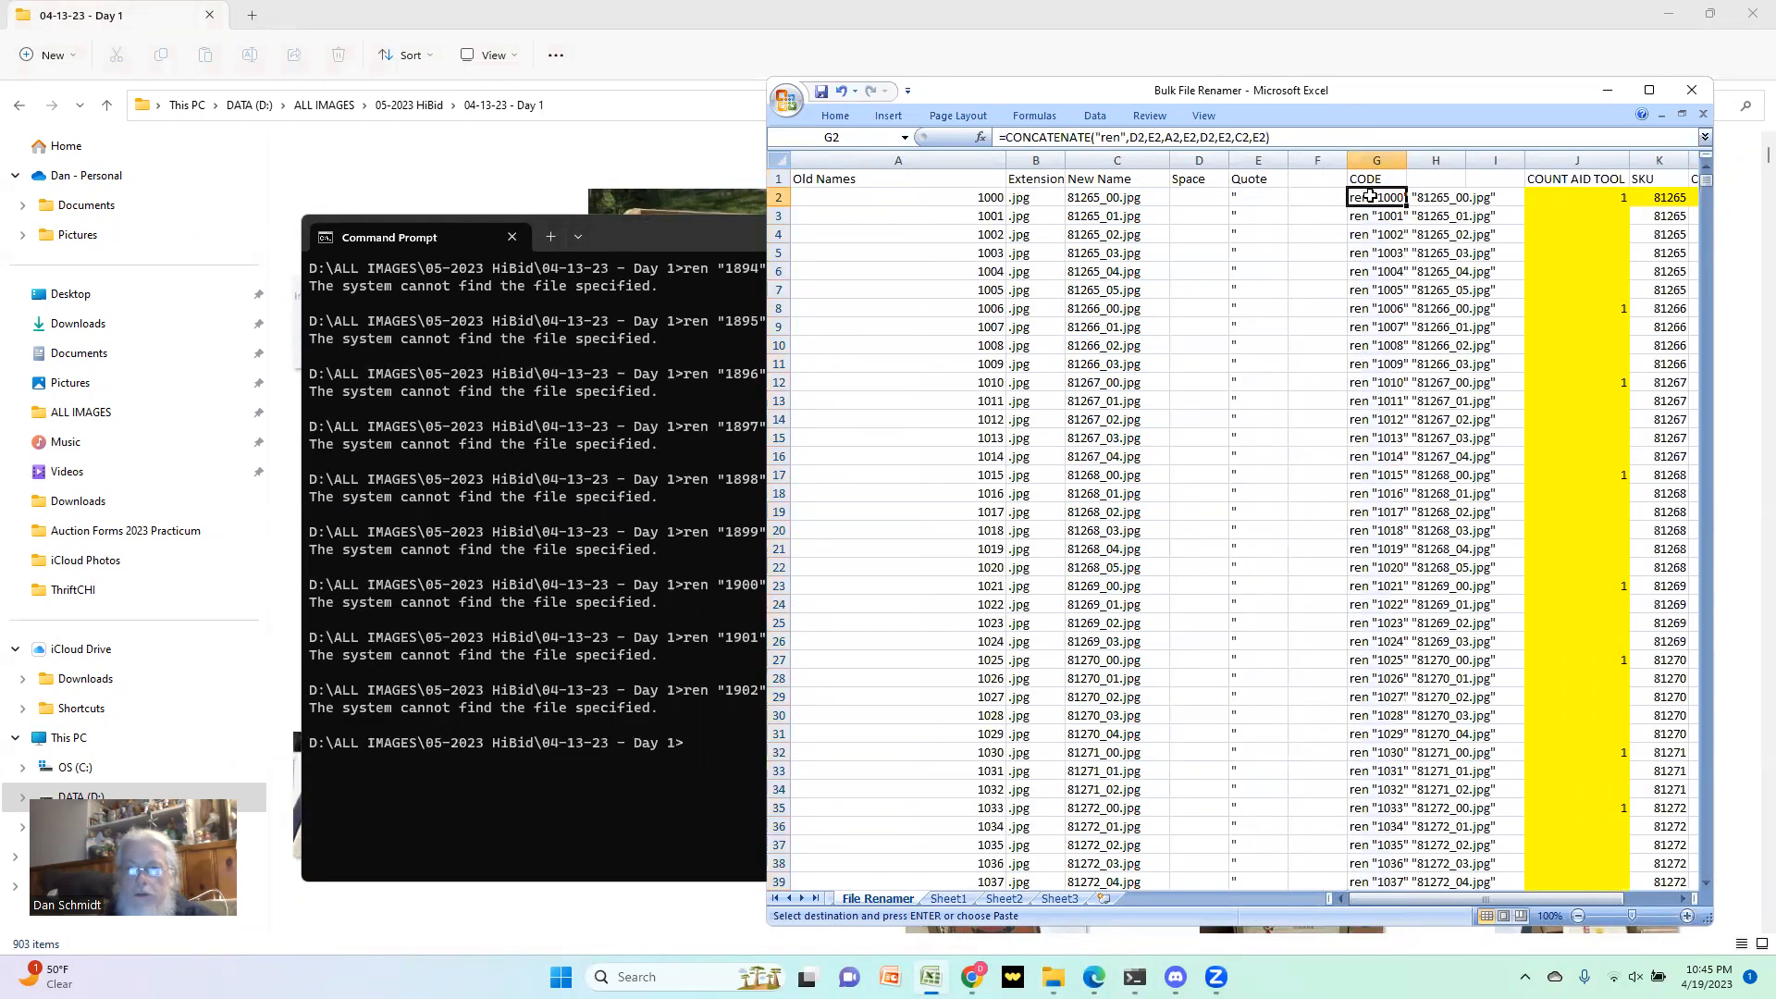
pyautogui.click(1308, 136)
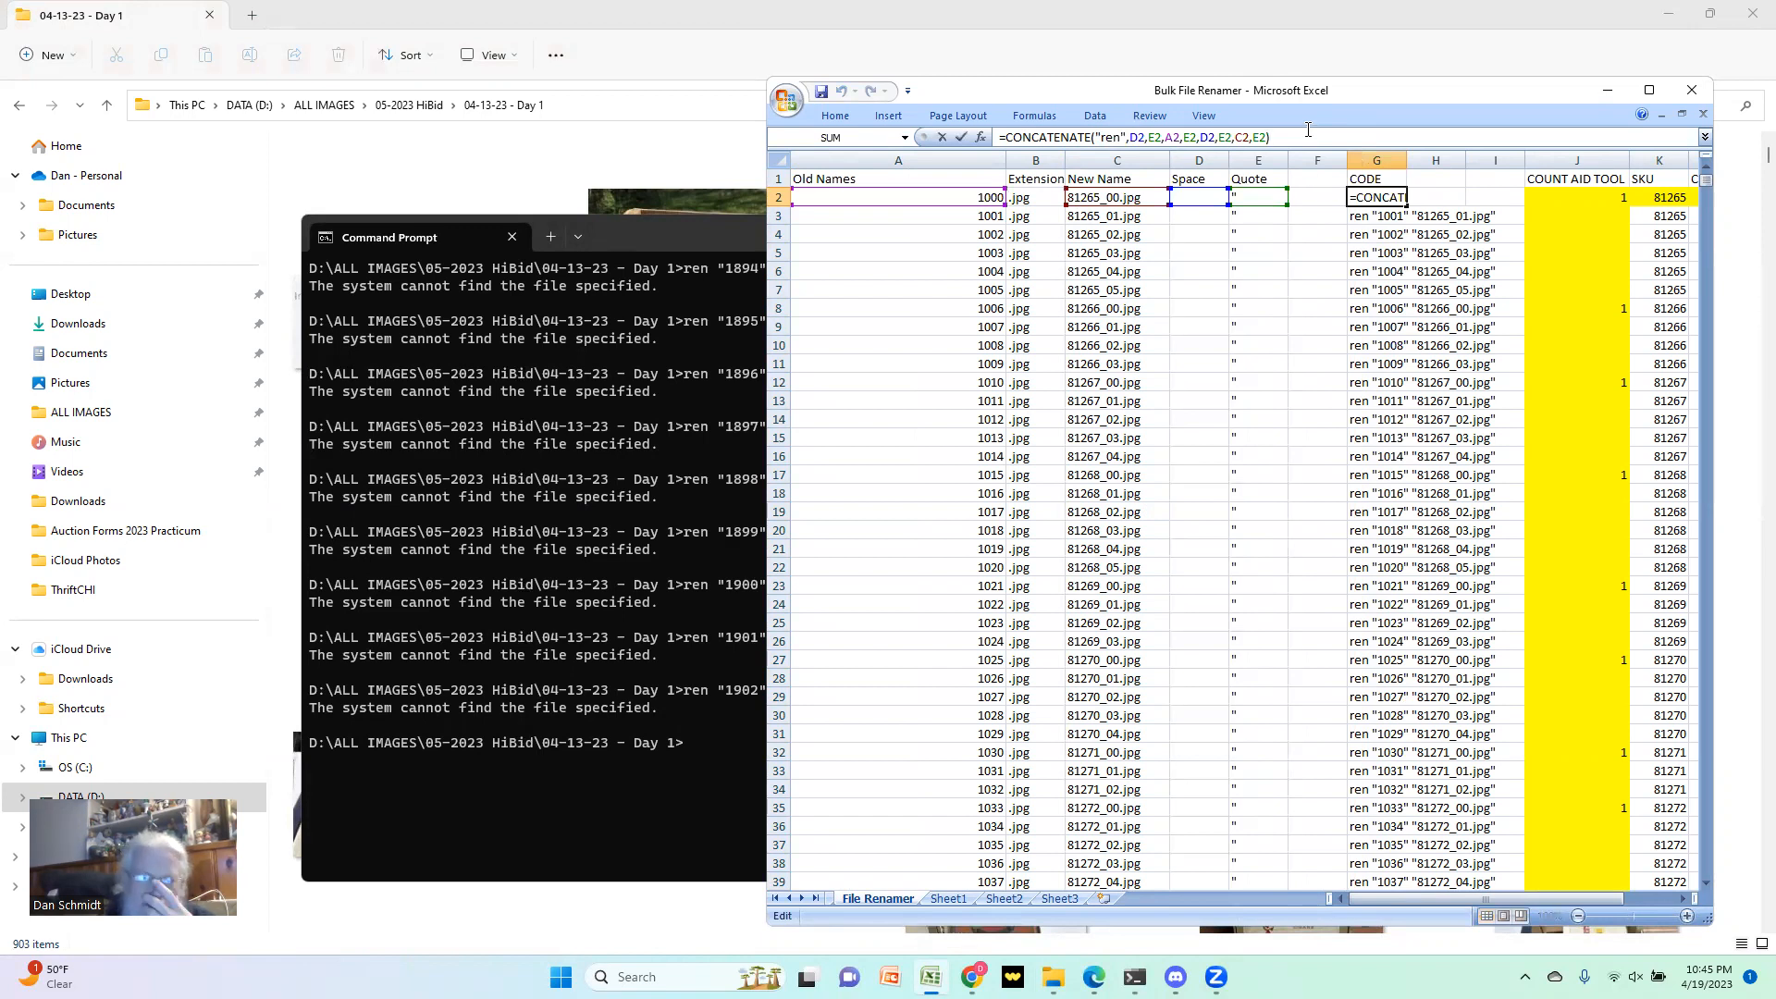
pyautogui.click(1184, 137)
pyautogui.write(',B2,')
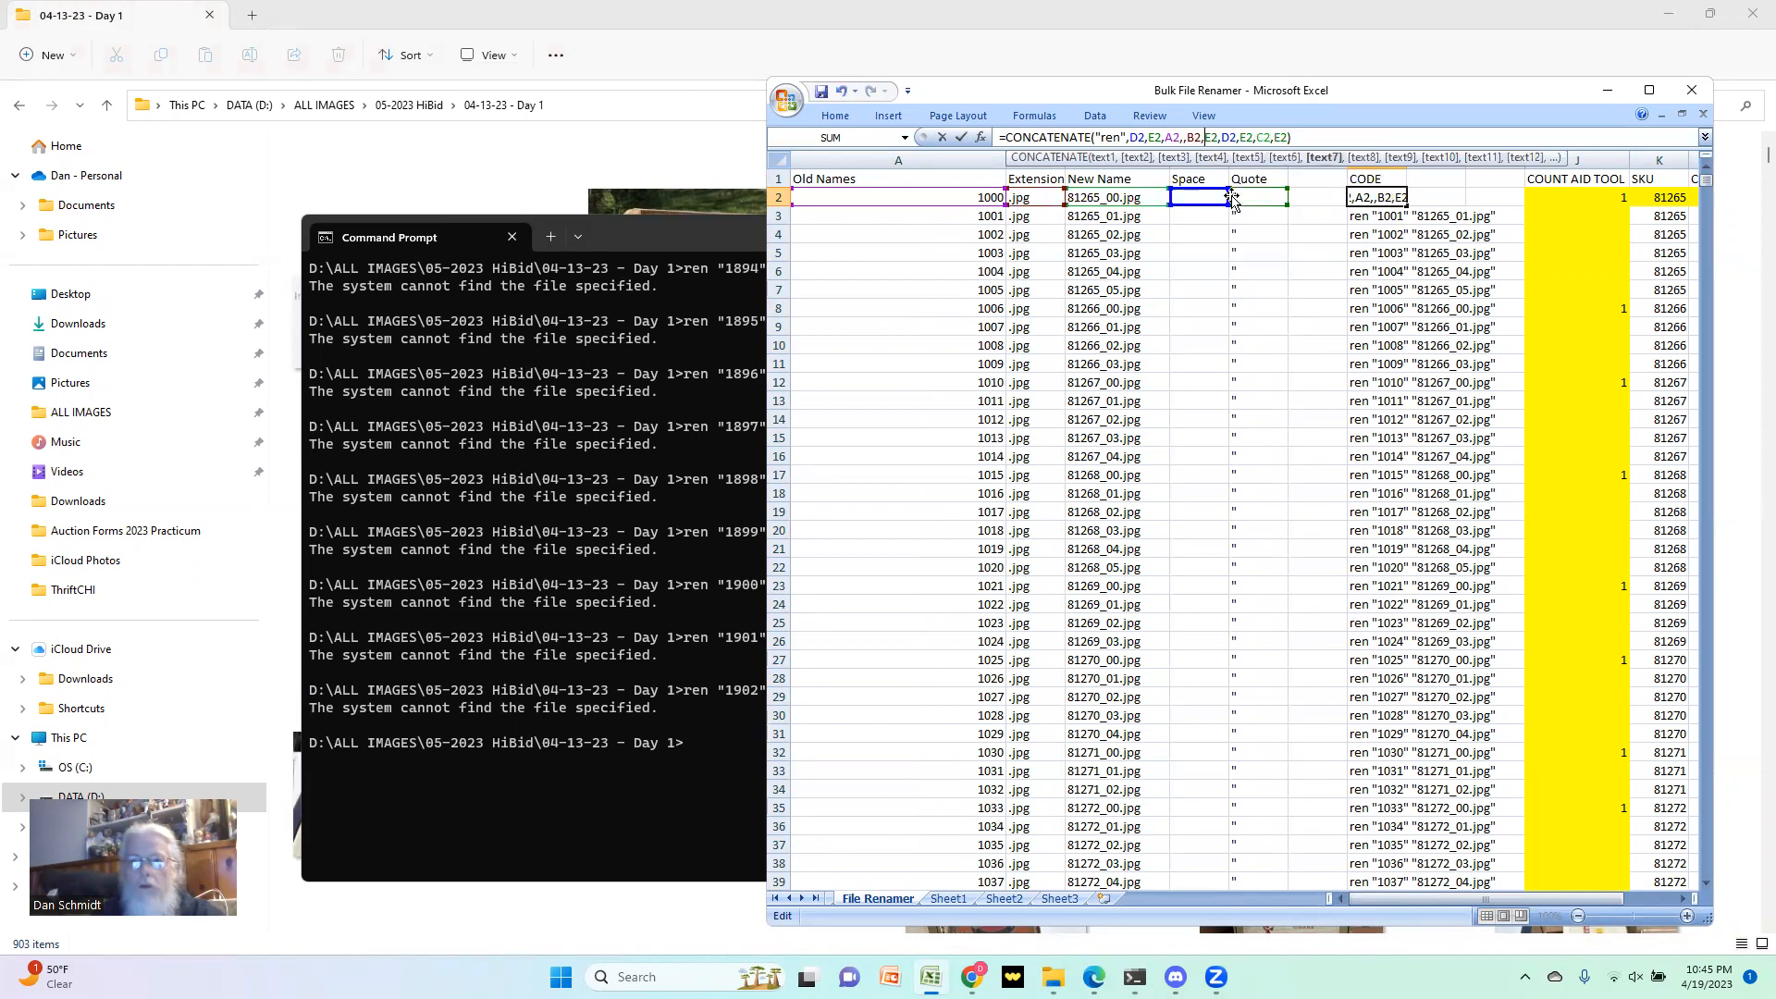
pyautogui.press('Return')
# Step: Copy the revised G2 formula down the rest of the CODE column
pyautogui.press('Up')
pyautogui.hotkey('ctrl', 'c')
pyautogui.press('Down')
pyautogui.hotkey('ctrl', 'shift', 'Down')
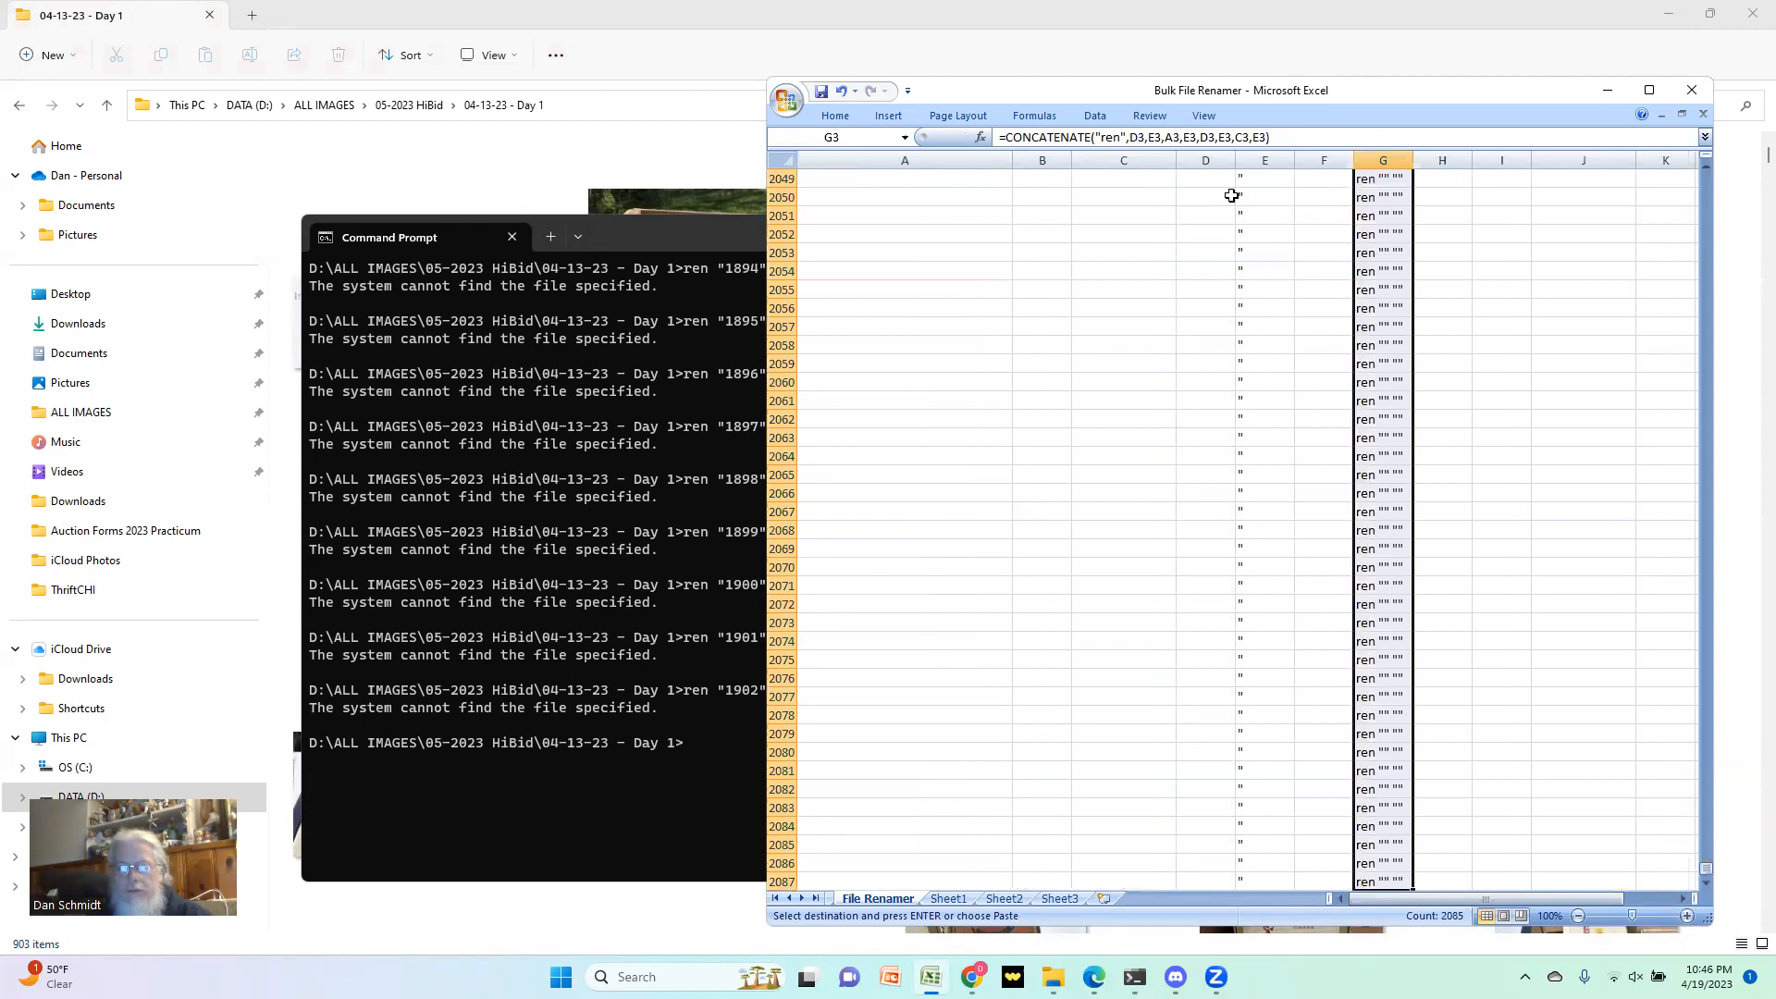
pyautogui.hotkey('ctrl', 'v')
# Step: Select and copy the rename commands in G2 through G904, leaving out the blank command rows below
pyautogui.press('Up')
pyautogui.hotkey('shift', 'Down')
pyautogui.hotkey('shift', 'Down')
pyautogui.hotkey('shift', 'Down')
pyautogui.hotkey('shift', 'Down')
pyautogui.hotkey('shift', 'Down')
pyautogui.hotkey('shift', 'Down')
pyautogui.hotkey('shift', 'Down')
pyautogui.hotkey('shift', 'Down')
pyautogui.hotkey('shift', 'Down')
pyautogui.hotkey('shift', 'Down')
pyautogui.hotkey('shift', 'Down')
pyautogui.hotkey('shift', 'Down')
pyautogui.hotkey('shift', 'Down')
pyautogui.hotkey('shift', 'Down')
pyautogui.hotkey('shift', 'Down')
pyautogui.hotkey('shift', 'Down')
pyautogui.hotkey('shift', 'Down')
pyautogui.hotkey('shift', 'Down')
pyautogui.hotkey('shift', 'Down')
pyautogui.hotkey('shift', 'Down')
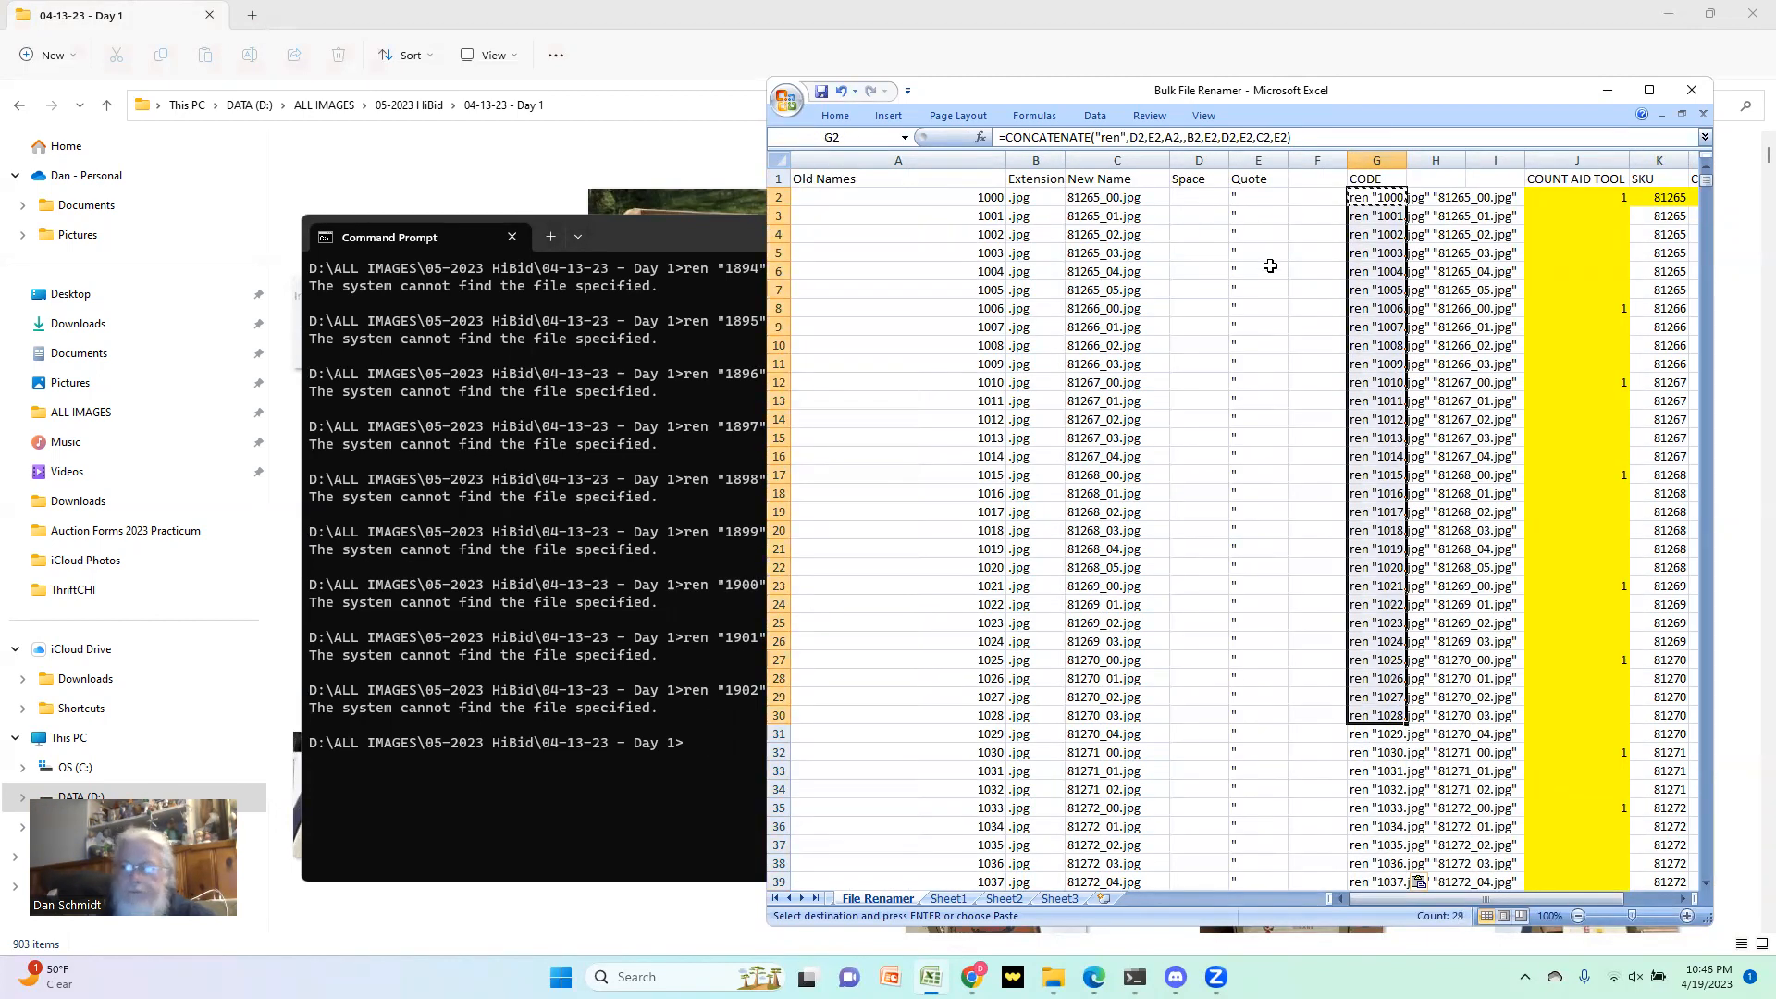
pyautogui.scroll(-10, 1481, 371)
pyautogui.moveTo(1707, 193); pyautogui.dragTo(1666, 488)
pyautogui.click(1392, 383)
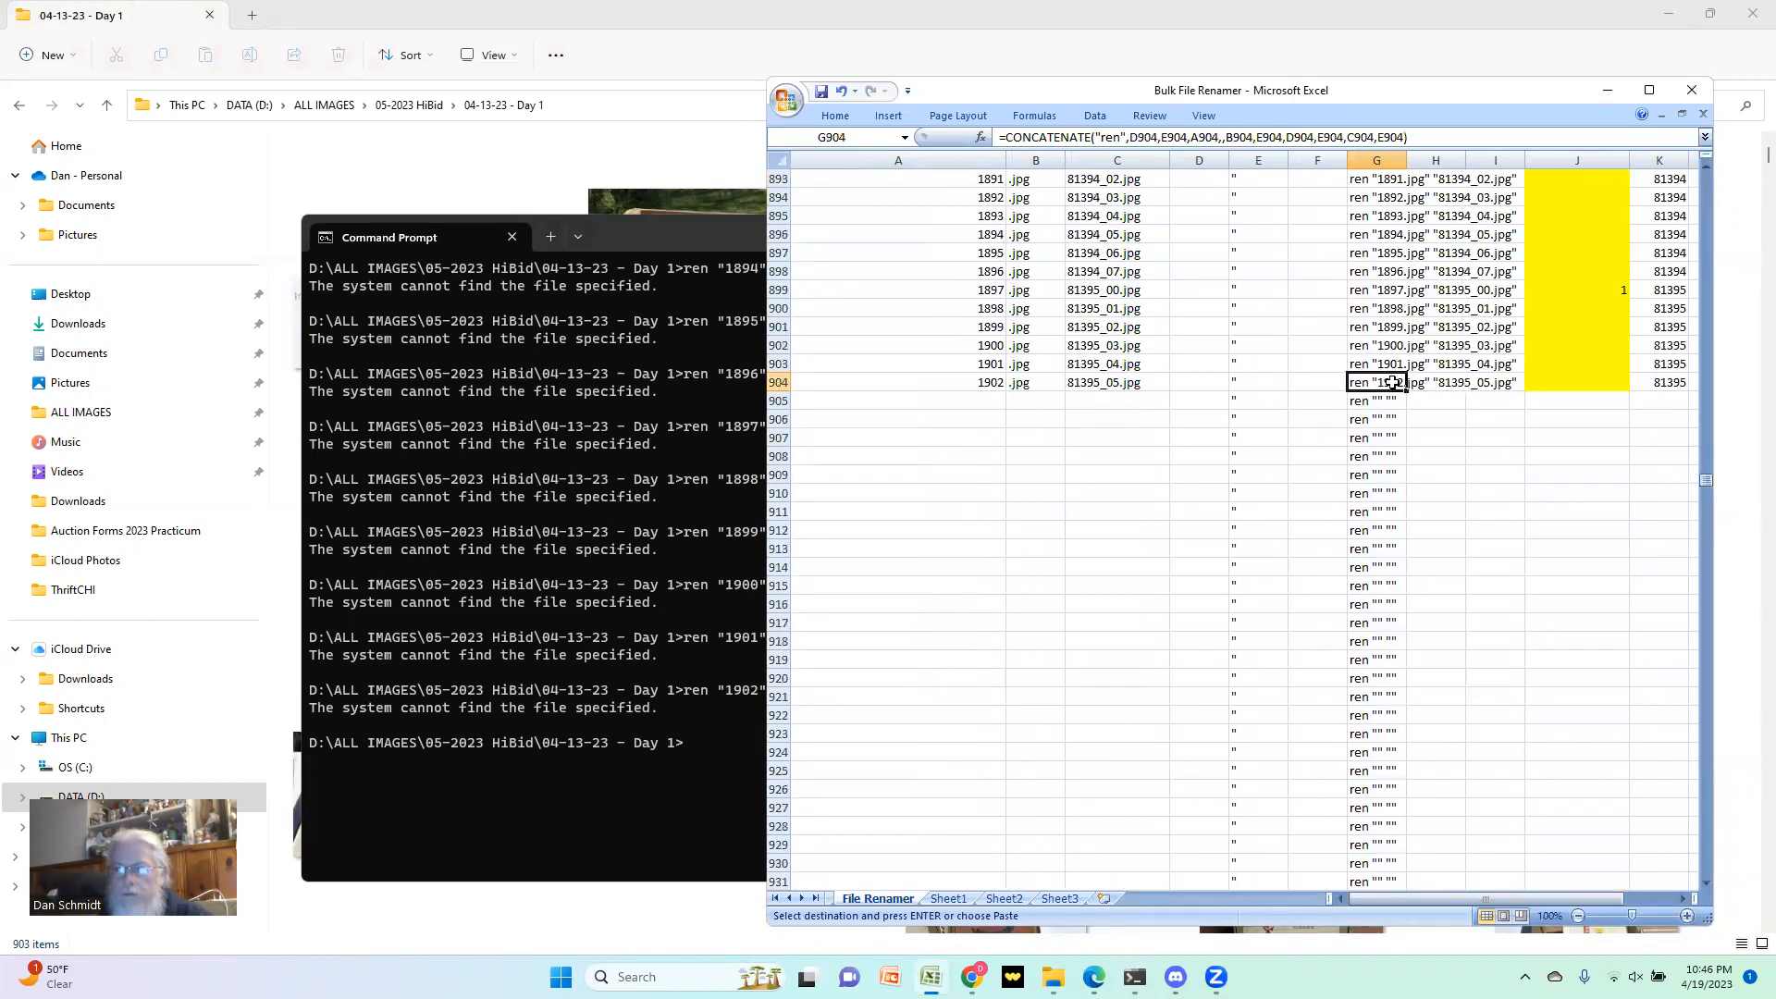
pyautogui.hotkey('ctrl', 'shift', 'Up')
pyautogui.hotkey('shift', 'Down')
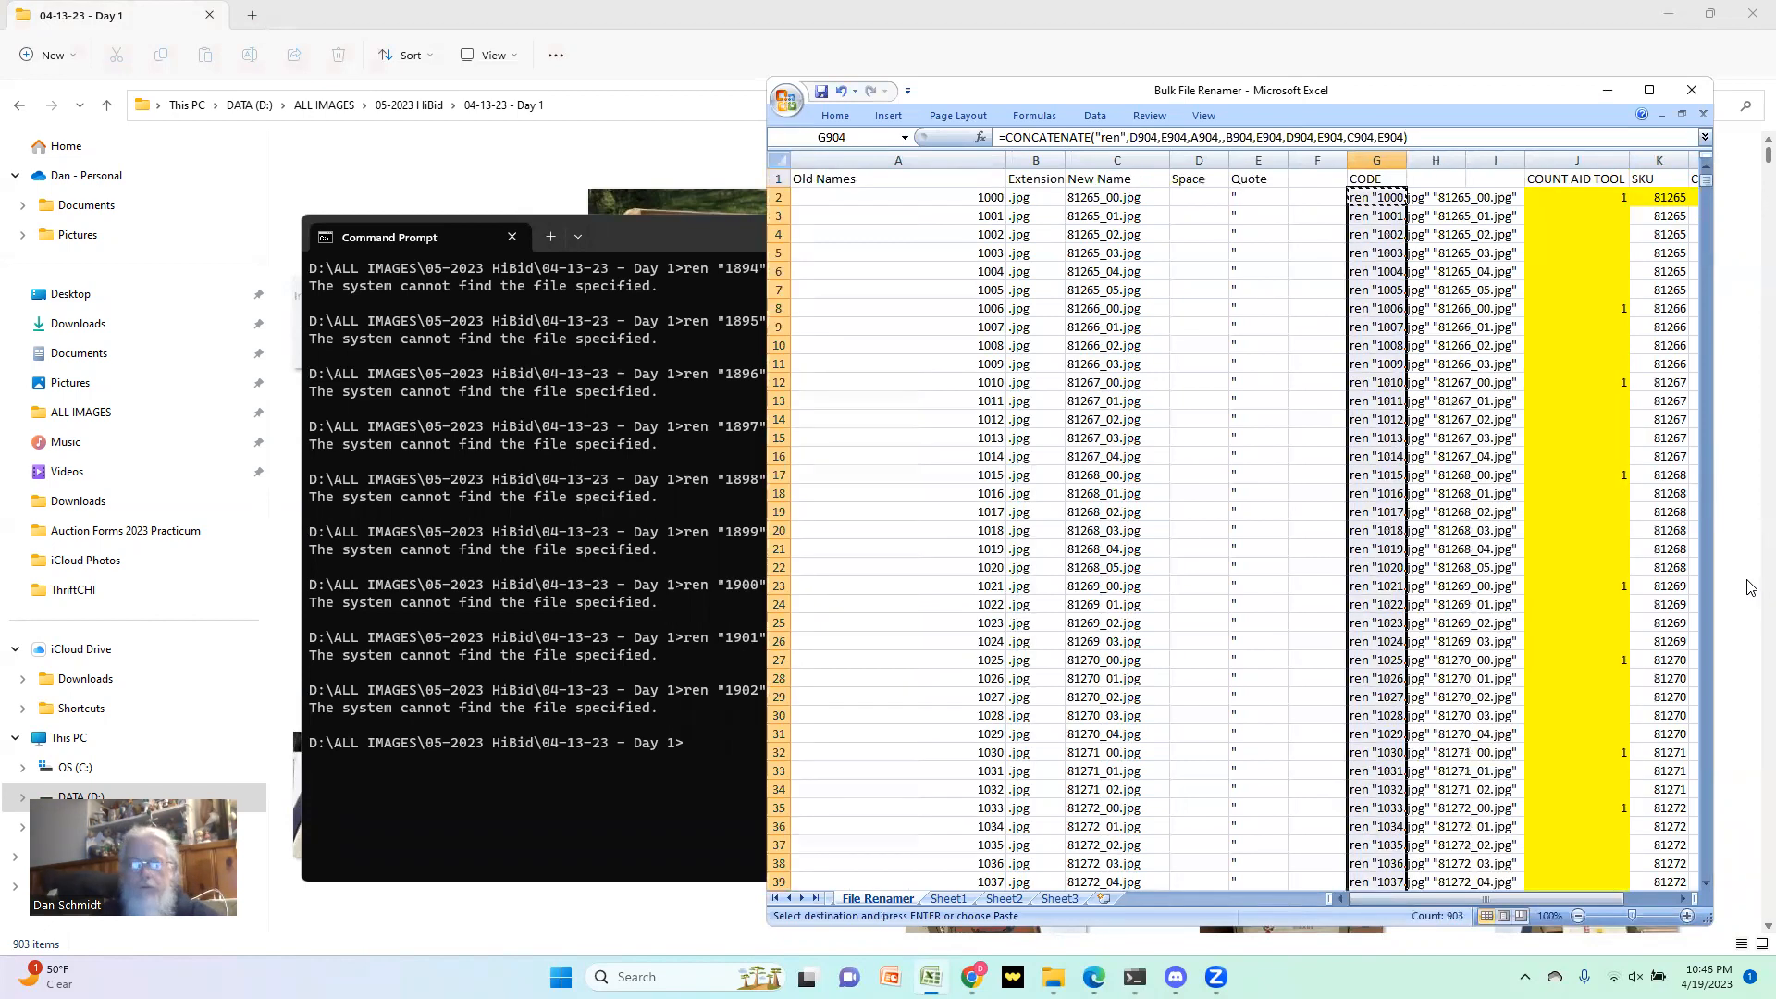
# Step: Paste the revised rename commands as values into Sheet1 starting at F1 and copy the pasted cells
pyautogui.click(1003, 899)
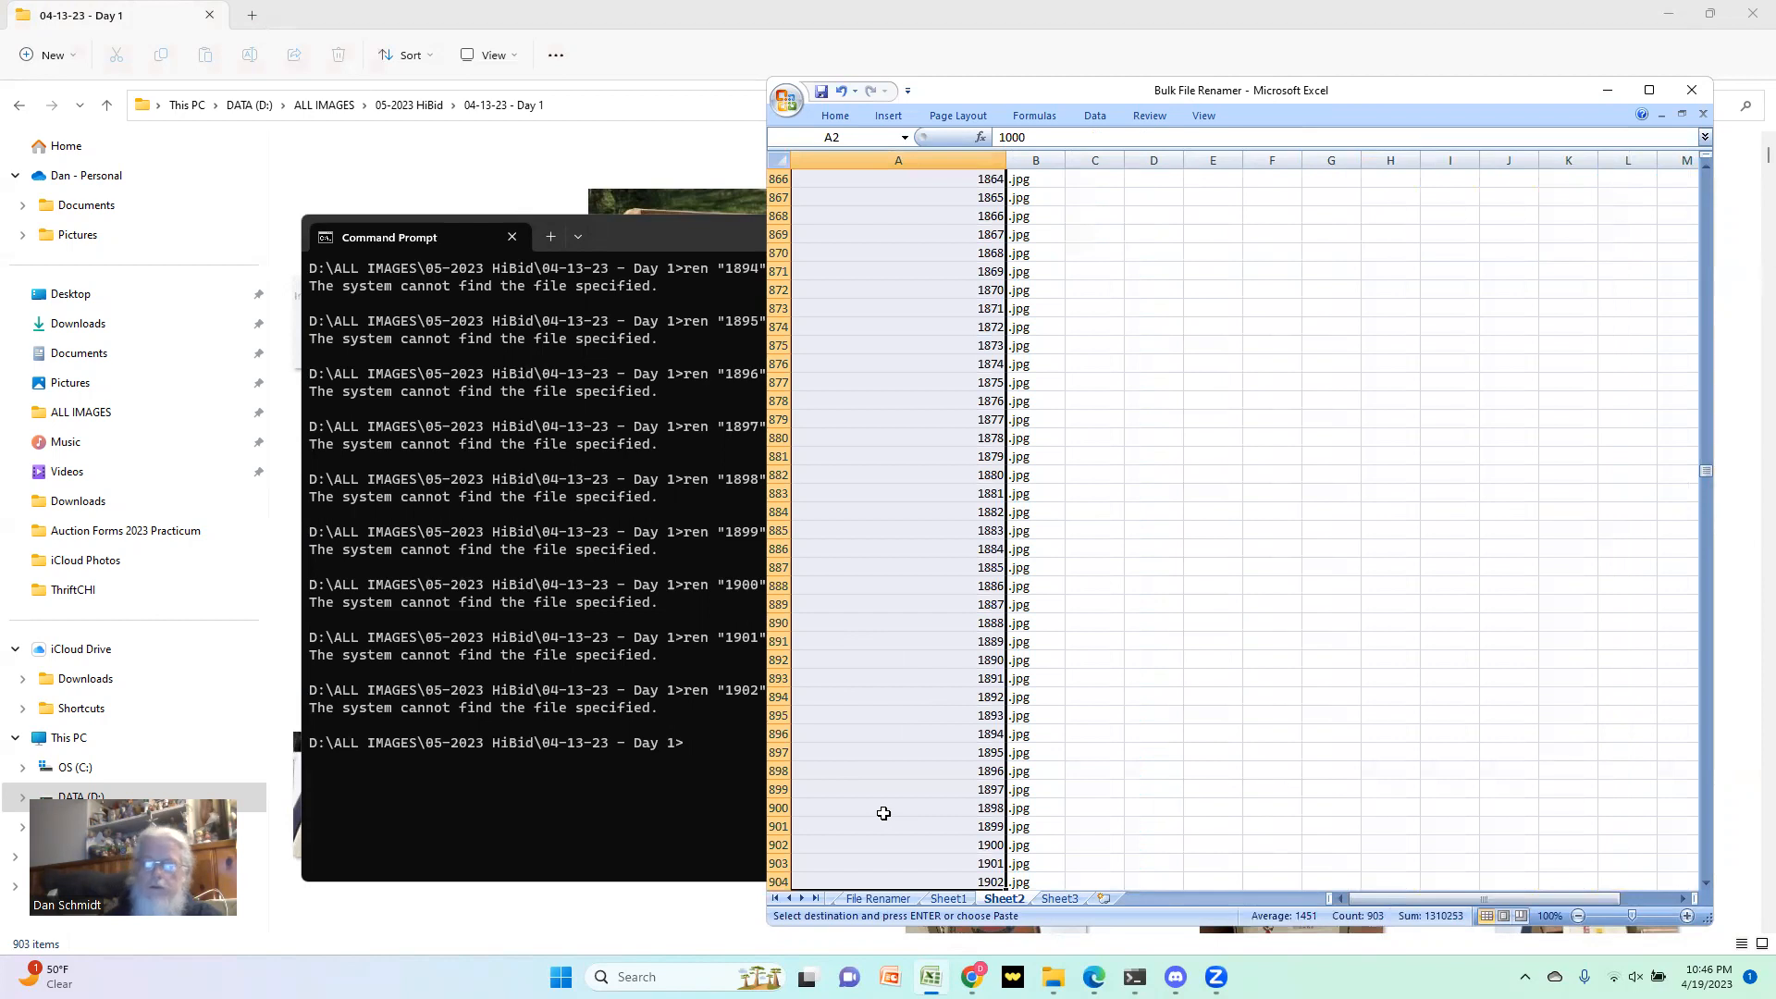
pyautogui.click(949, 899)
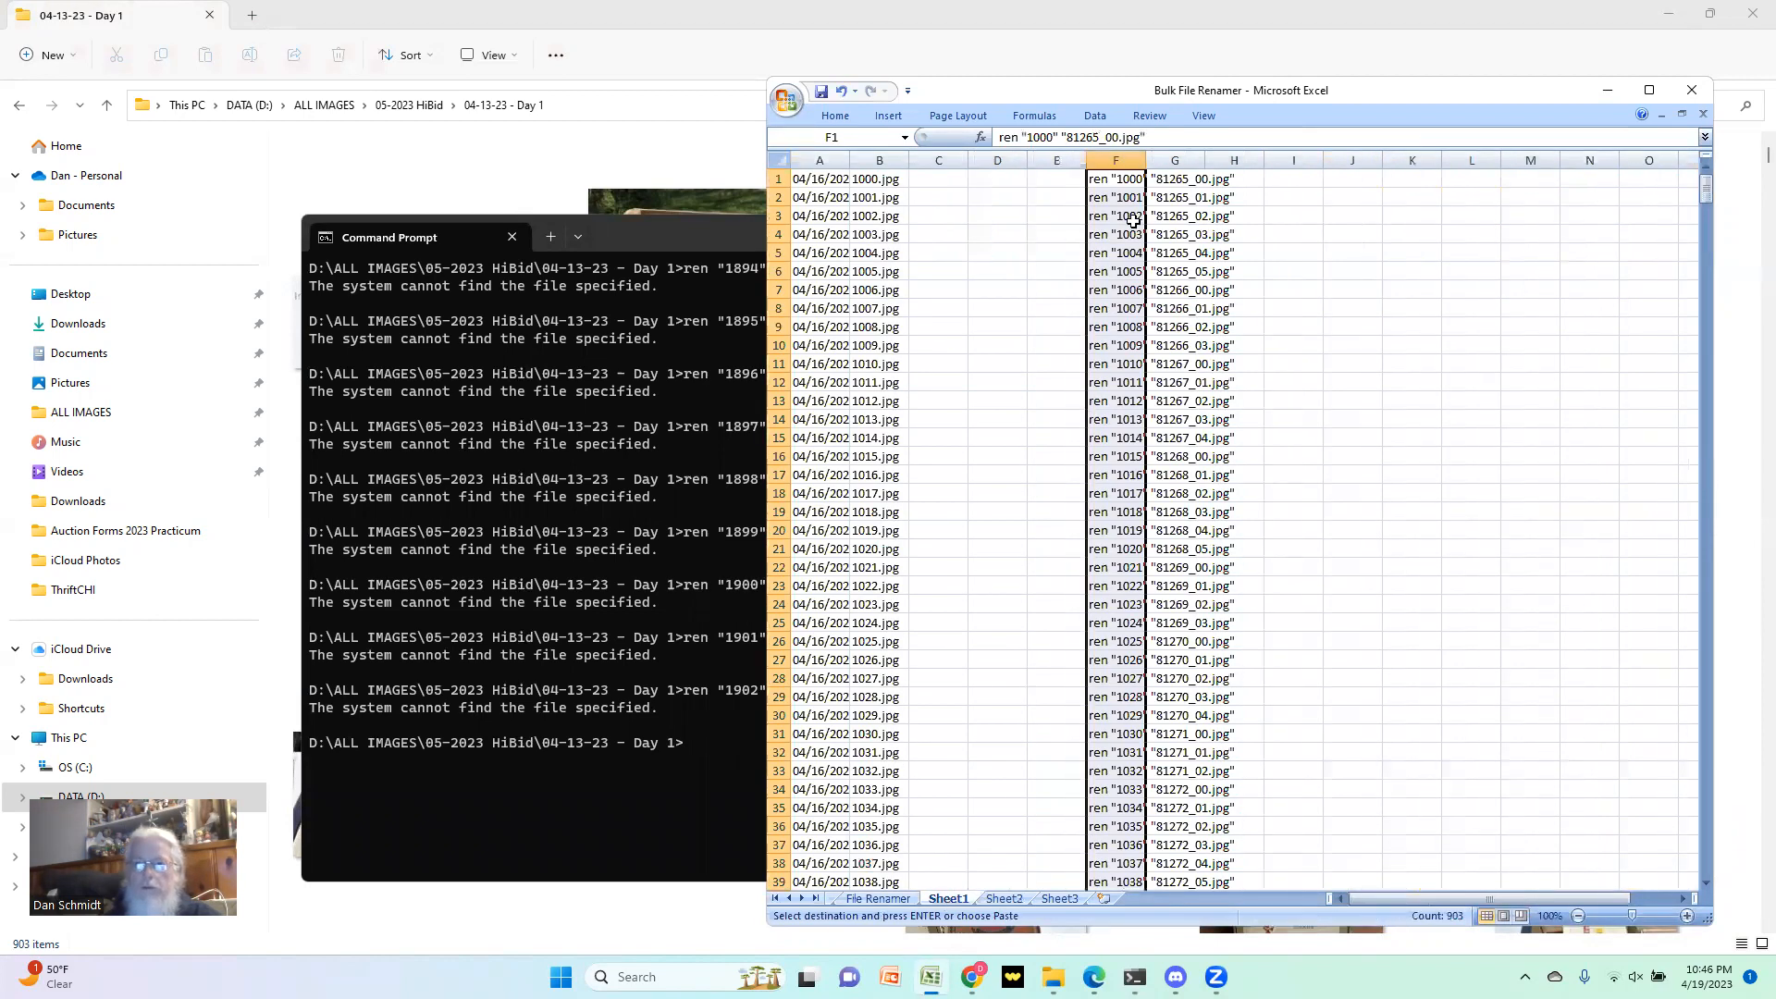
pyautogui.rightClick(1104, 177)
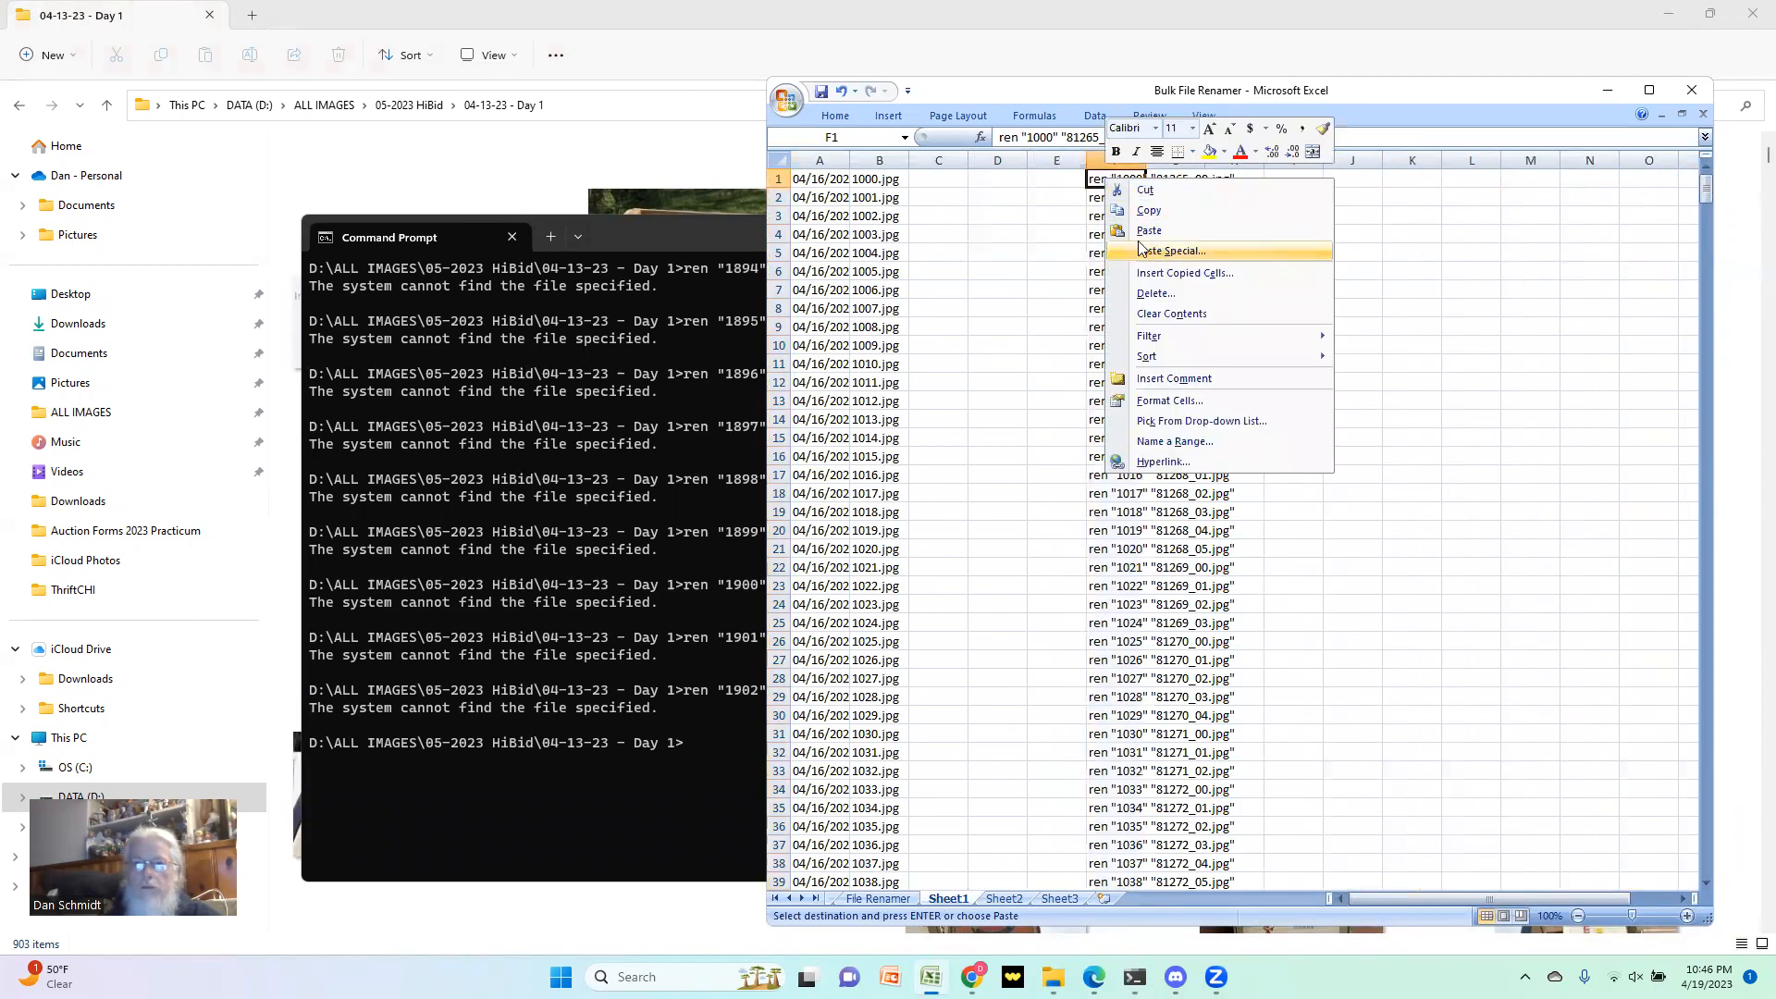
pyautogui.click(1152, 244)
pyautogui.click(1018, 179)
pyautogui.click(1194, 367)
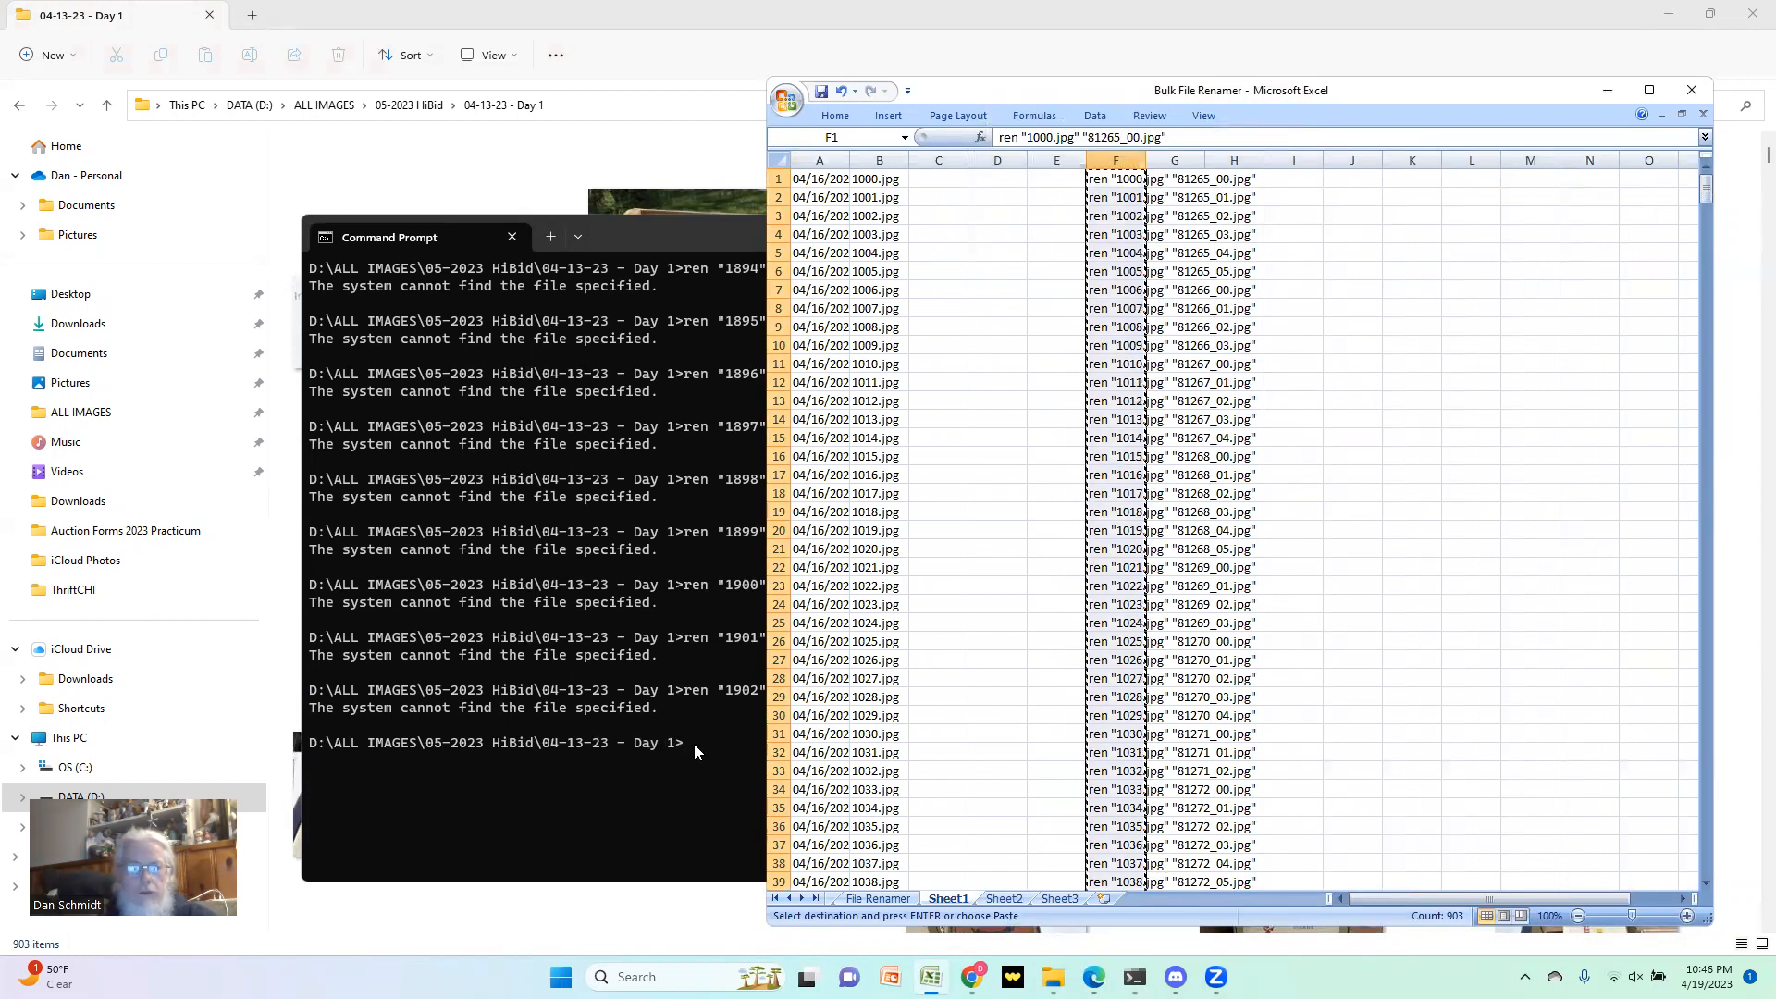
# Step: Shrink the Command Prompt window, move it lower and minimize the workbook so the photo folder shows behind it
pyautogui.click(662, 235)
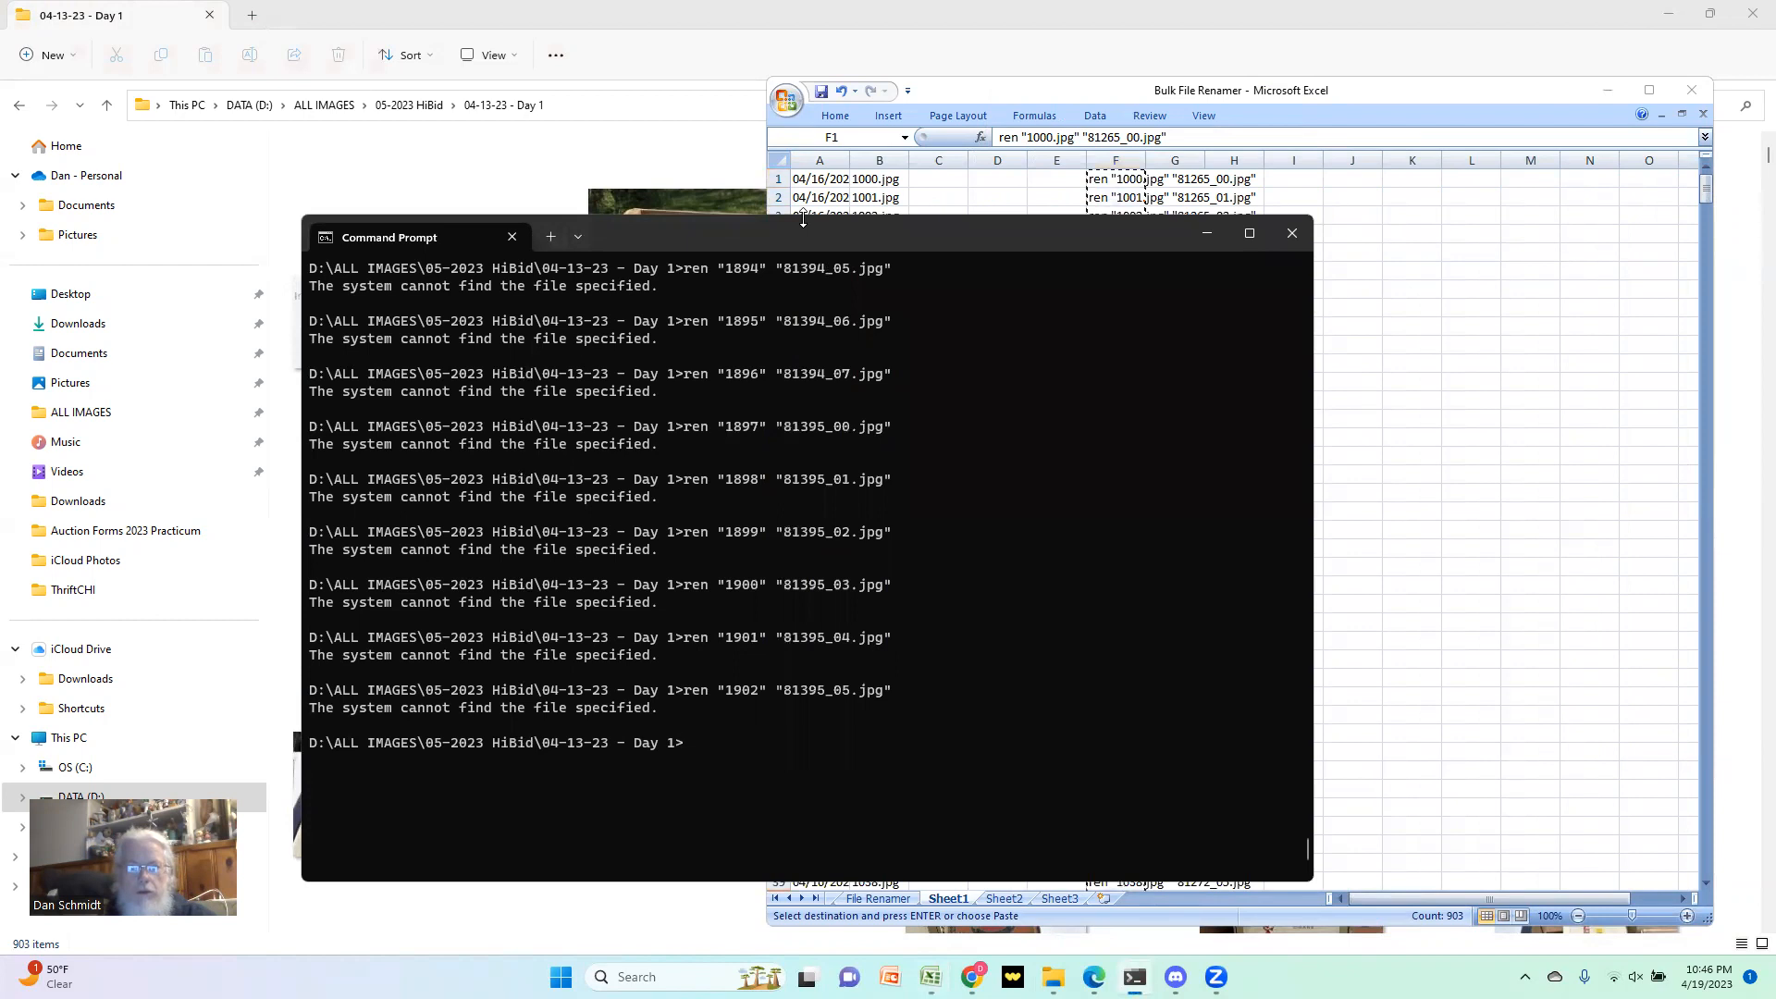
pyautogui.moveTo(803, 221); pyautogui.dragTo(792, 779)
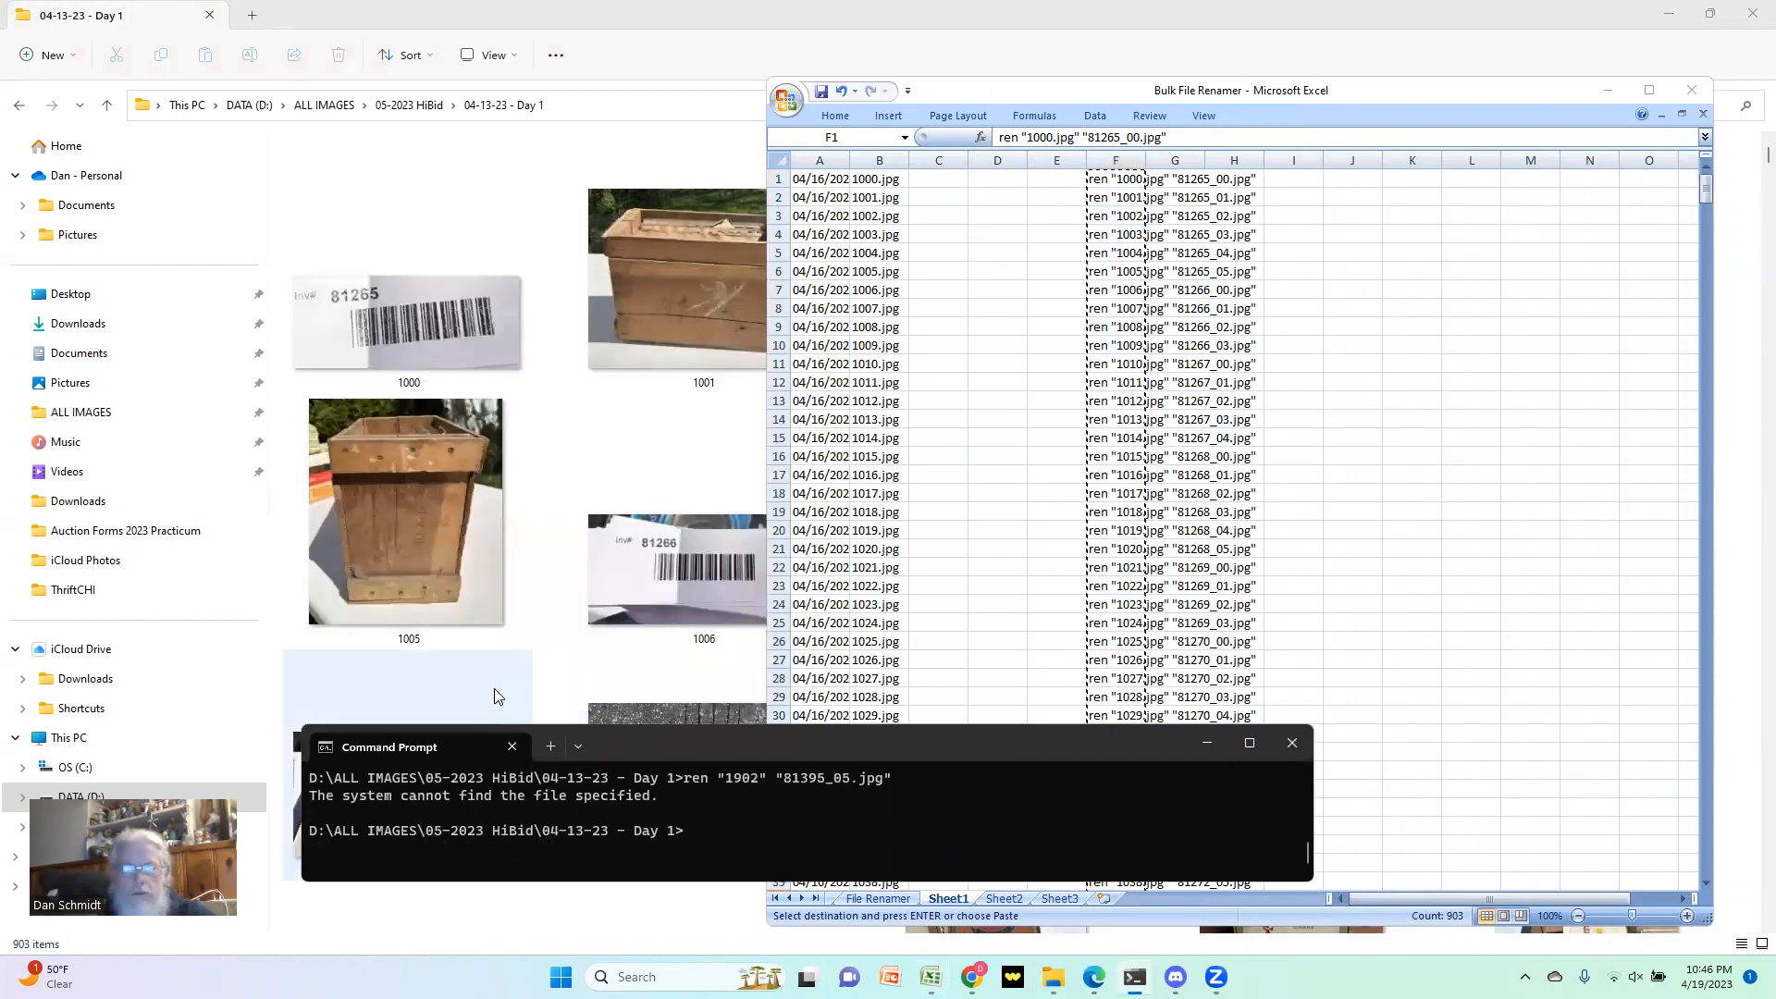
pyautogui.moveTo(638, 744); pyautogui.dragTo(833, 789)
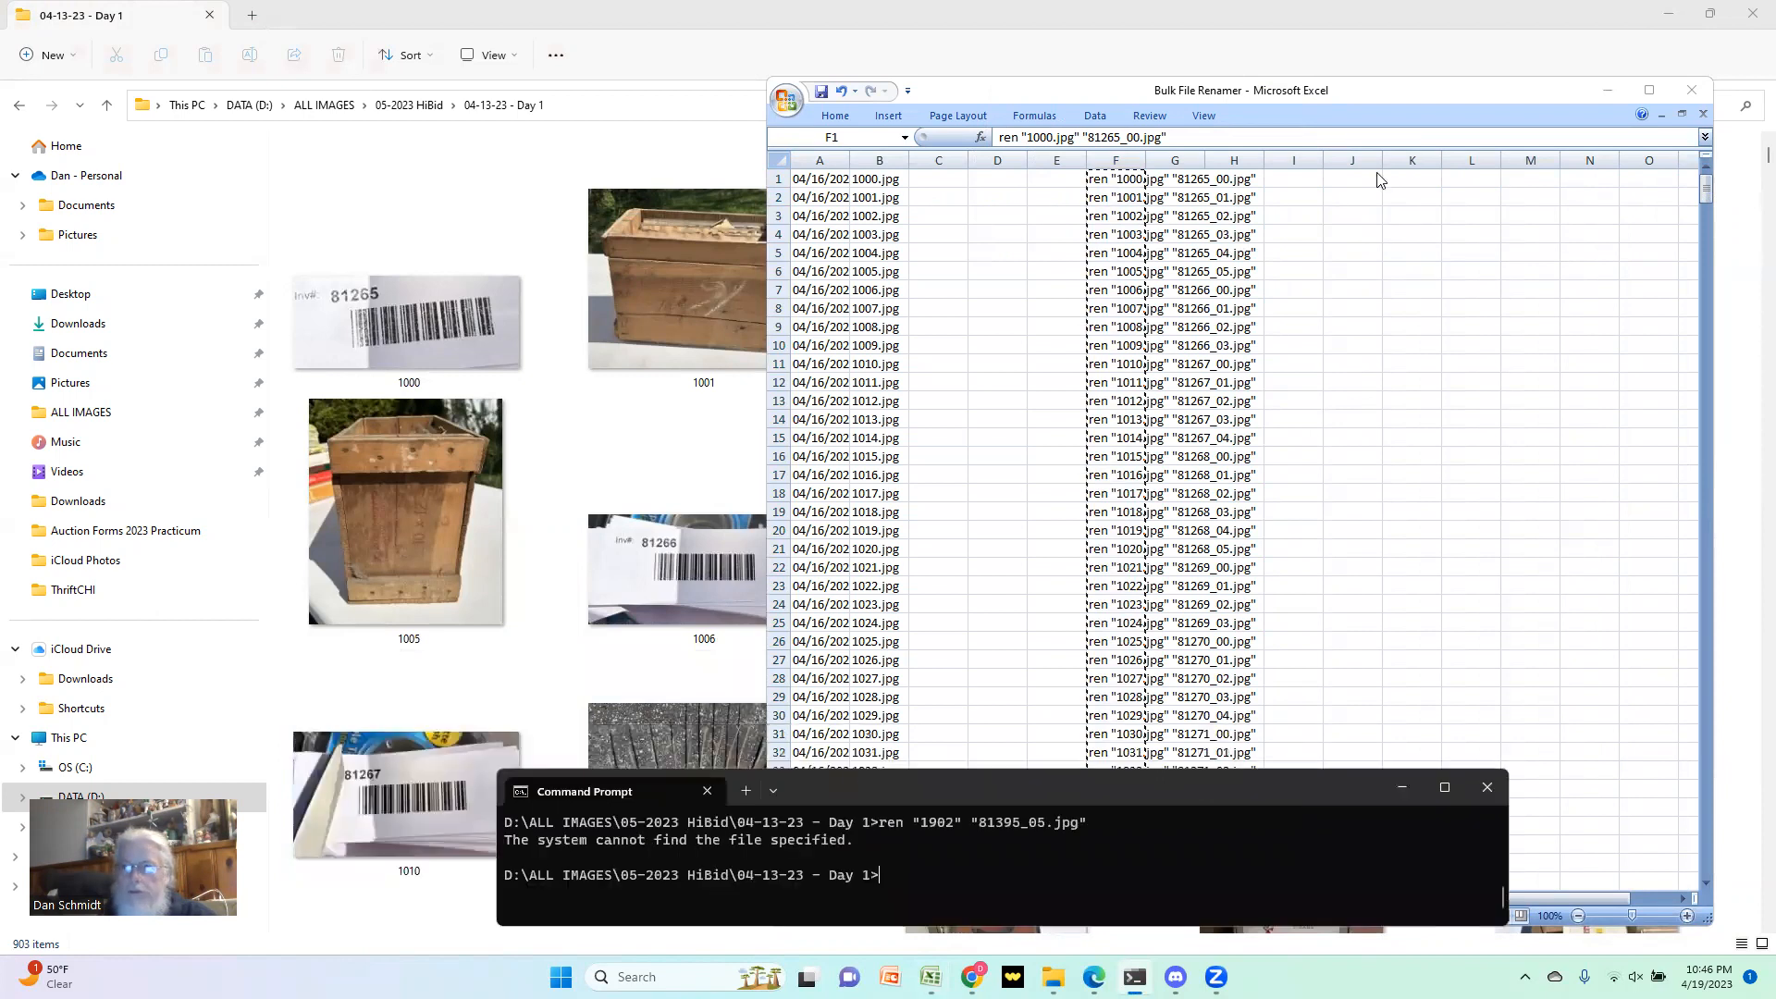
pyautogui.click(1637, 91)
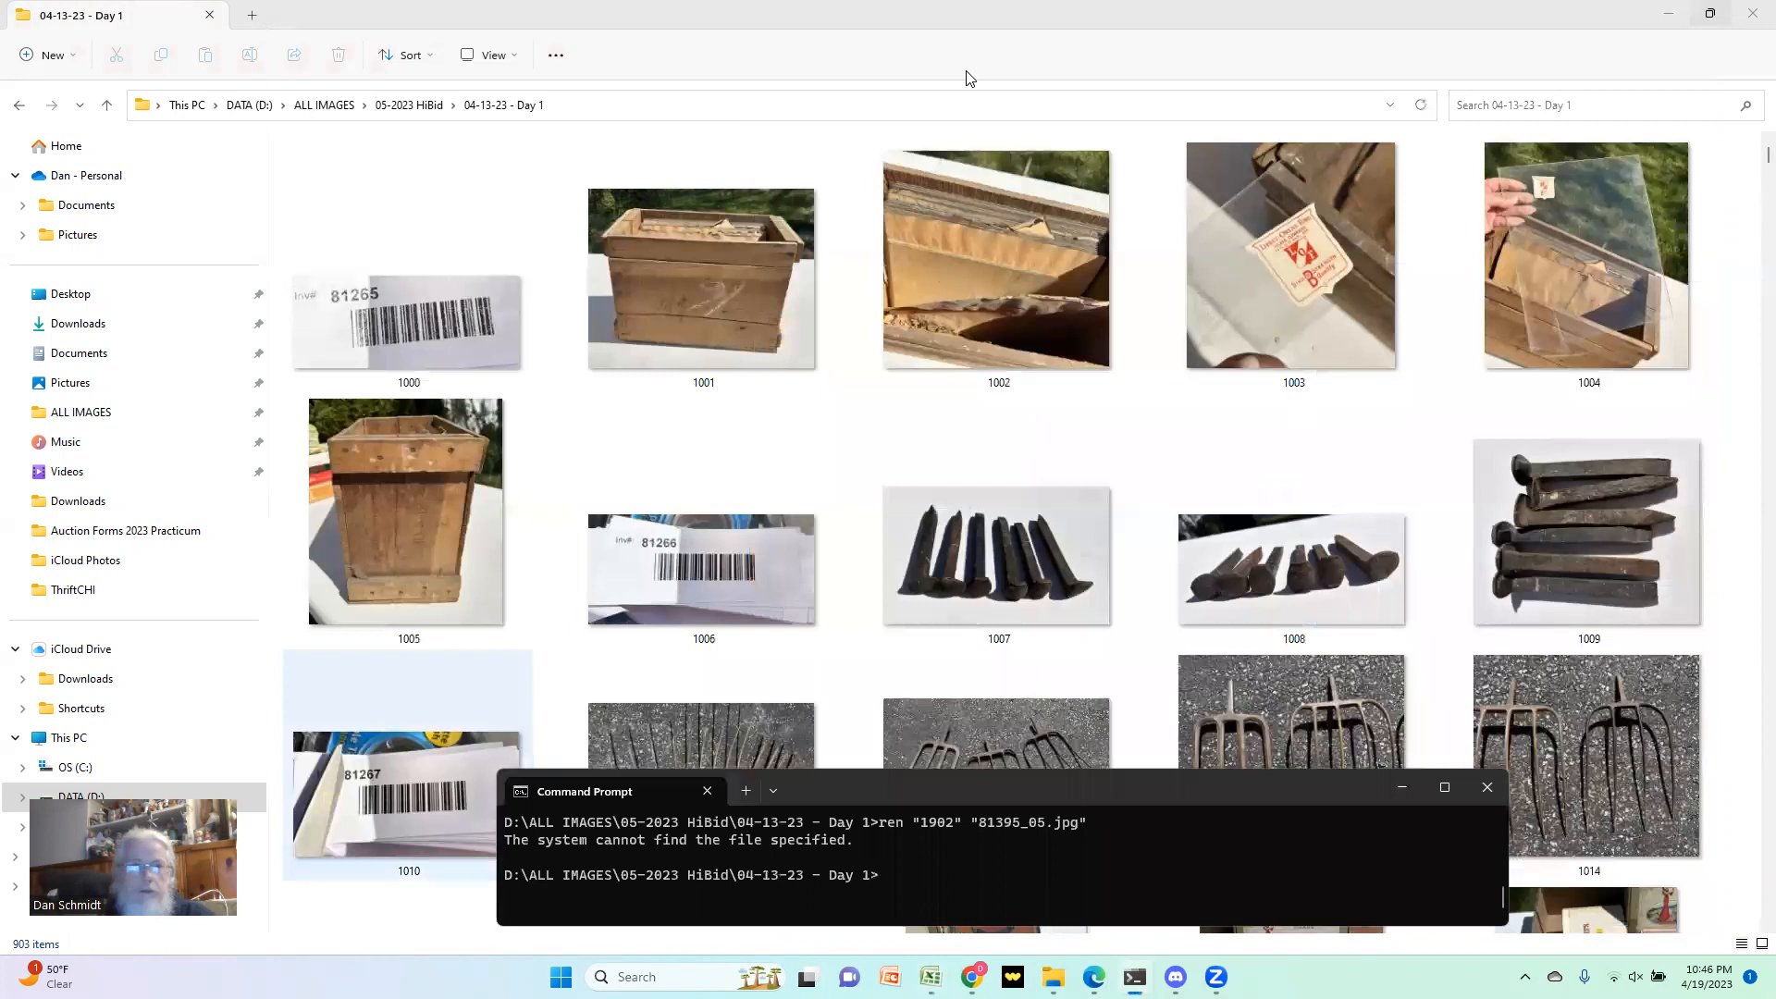
# Step: Switch the 04-13-23 - Day 1 folder from extra large icons to medium icons
pyautogui.click(467, 56)
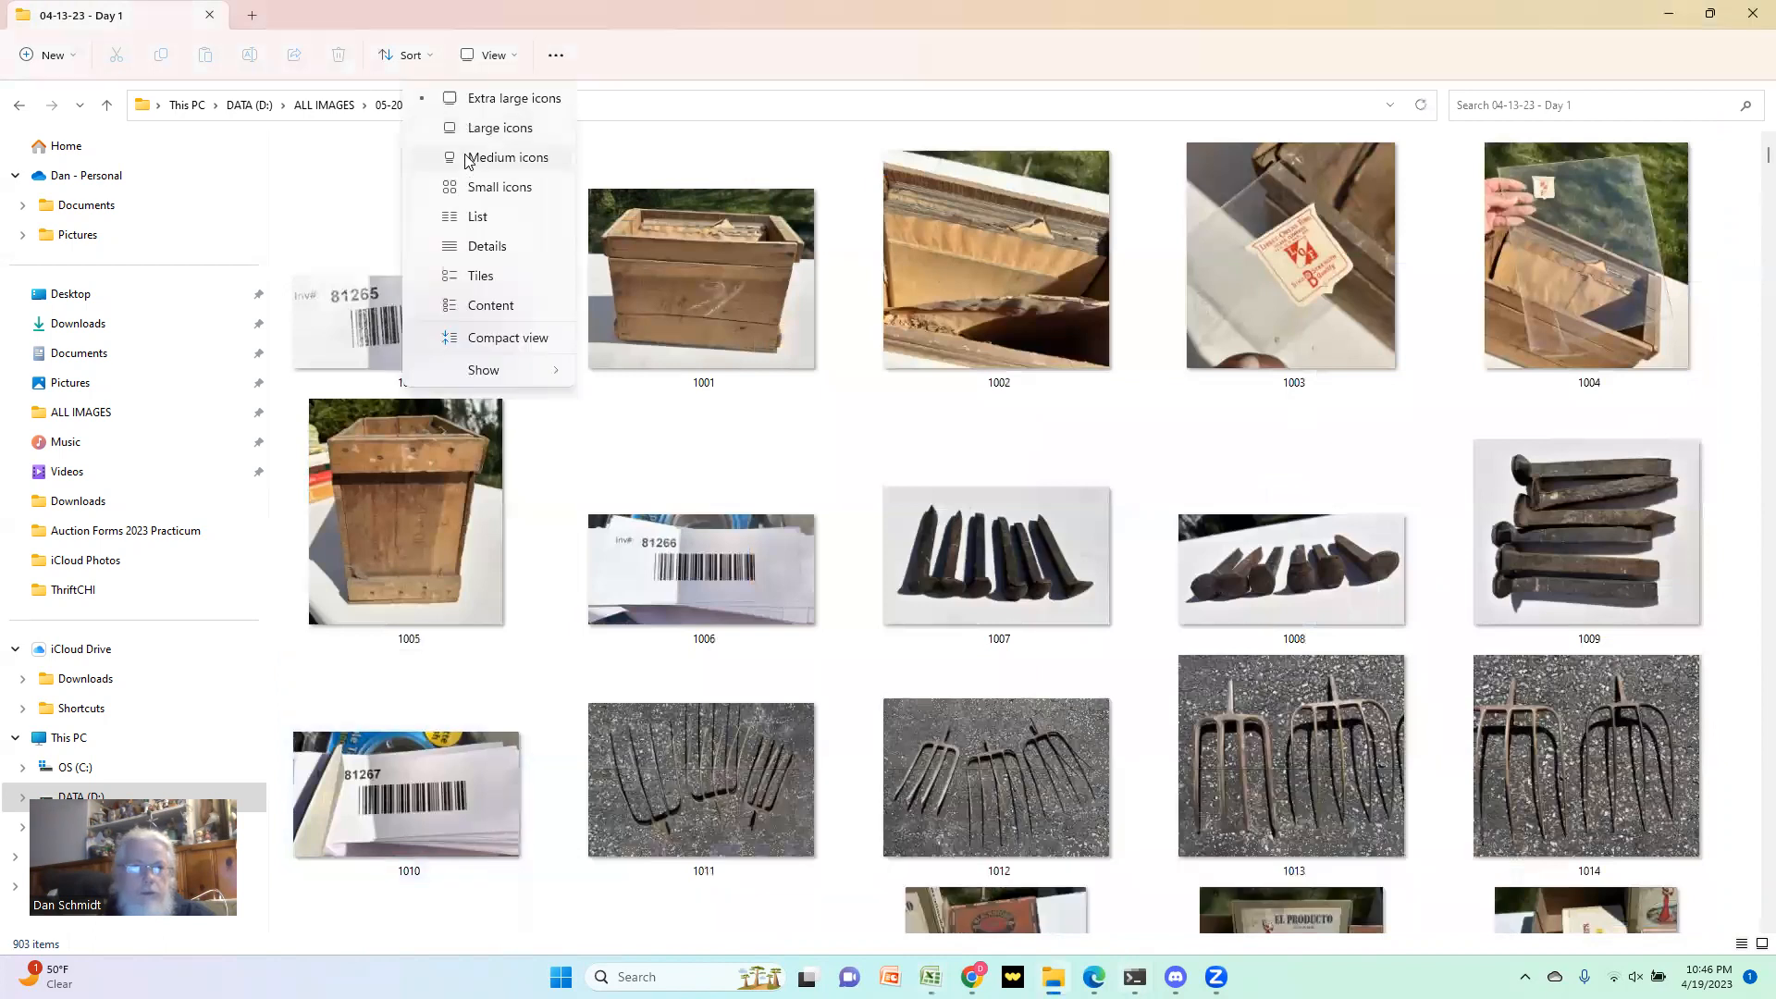
pyautogui.click(472, 204)
pyautogui.click(484, 63)
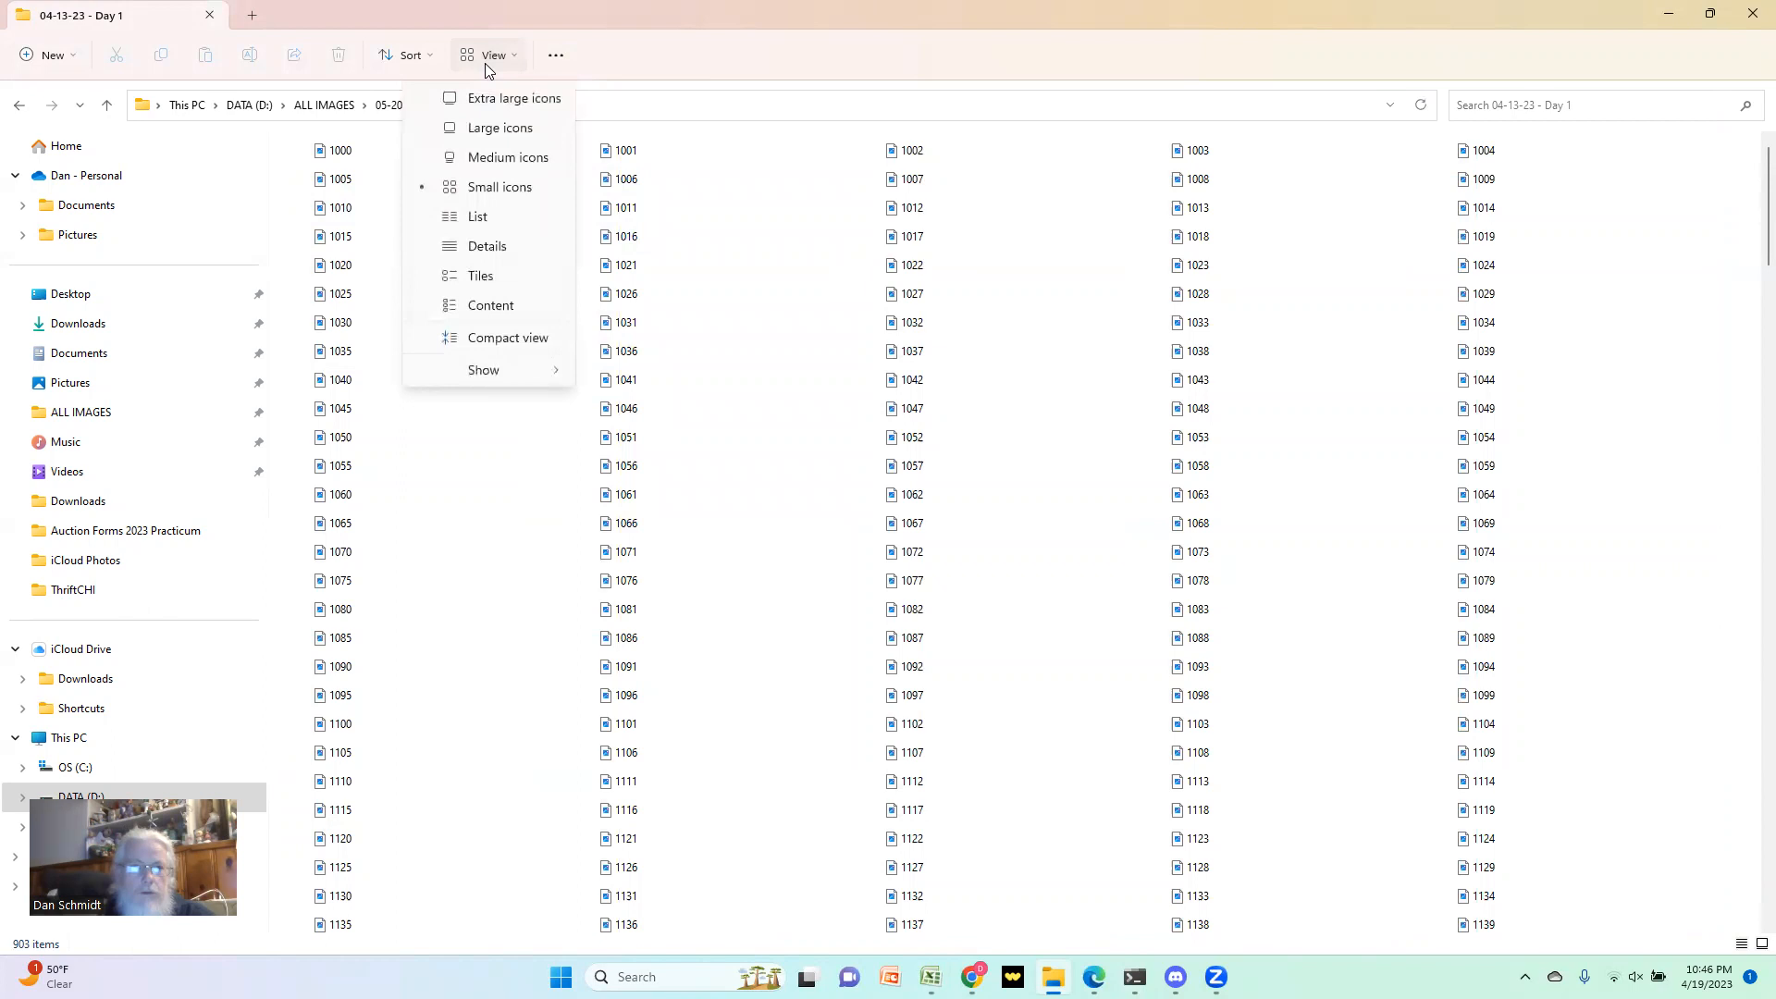
pyautogui.click(482, 163)
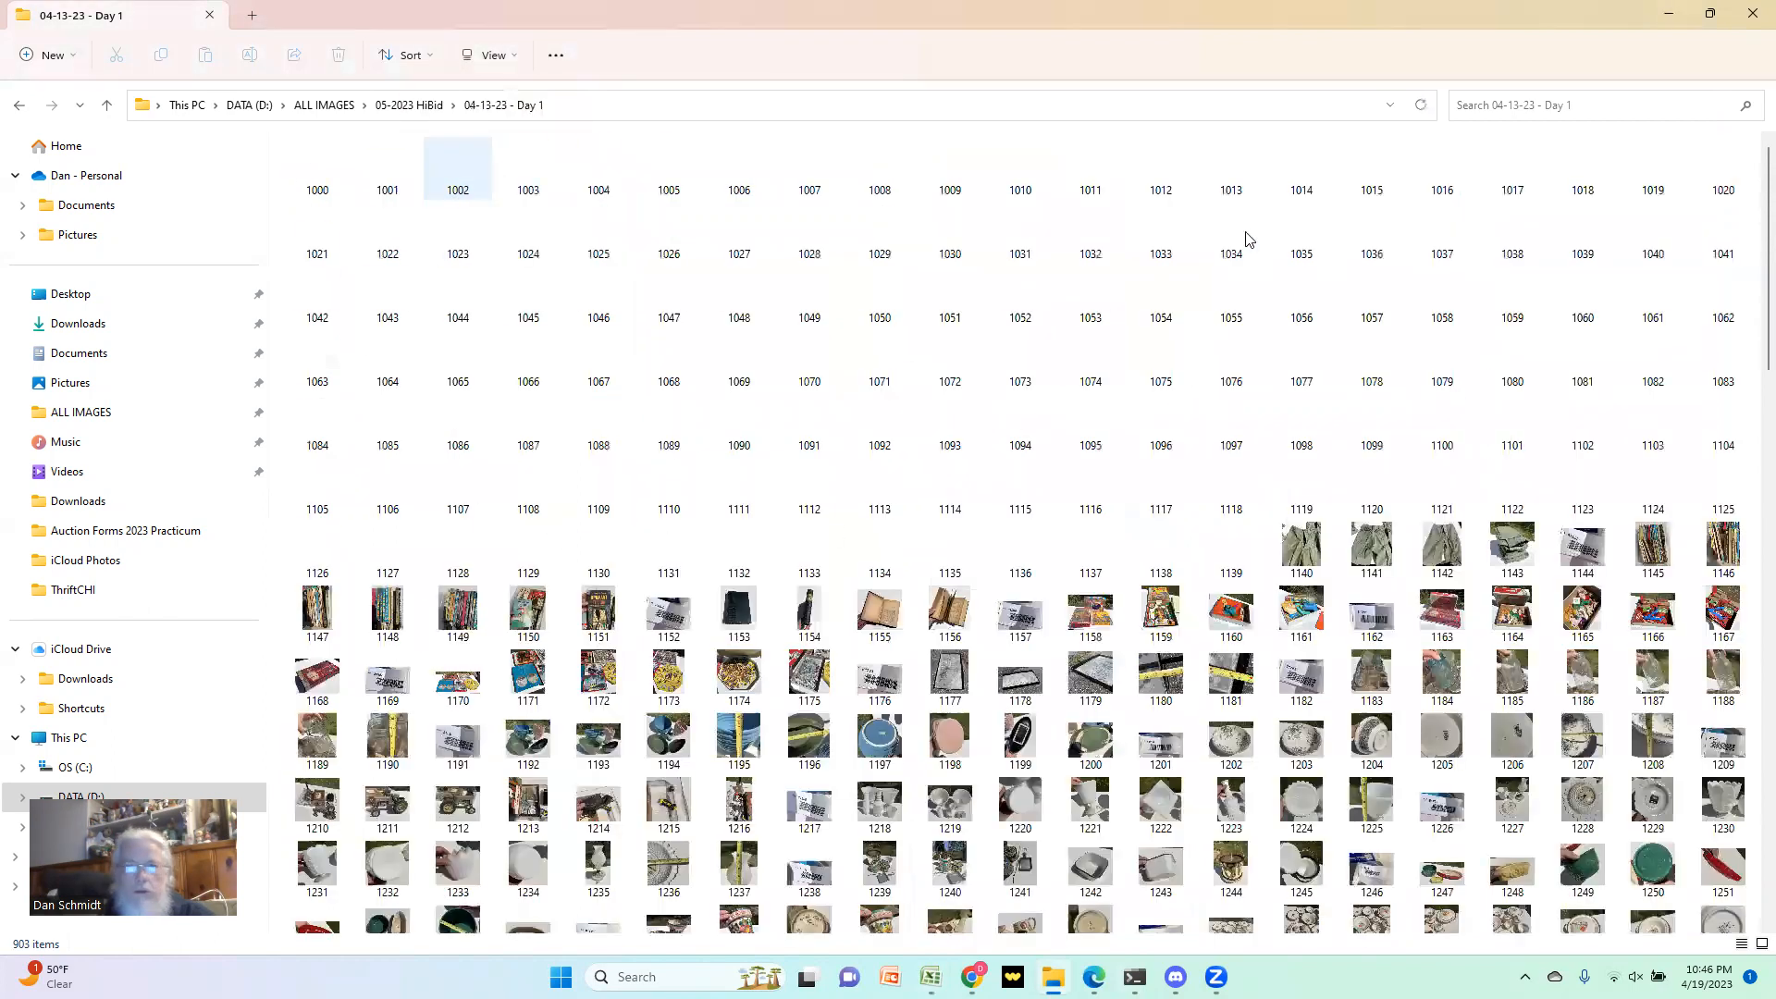
# Step: Restore the folder window to a smaller size and place Command Prompt in front, below most of the thumbnails
pyautogui.doubleClick(1357, 16)
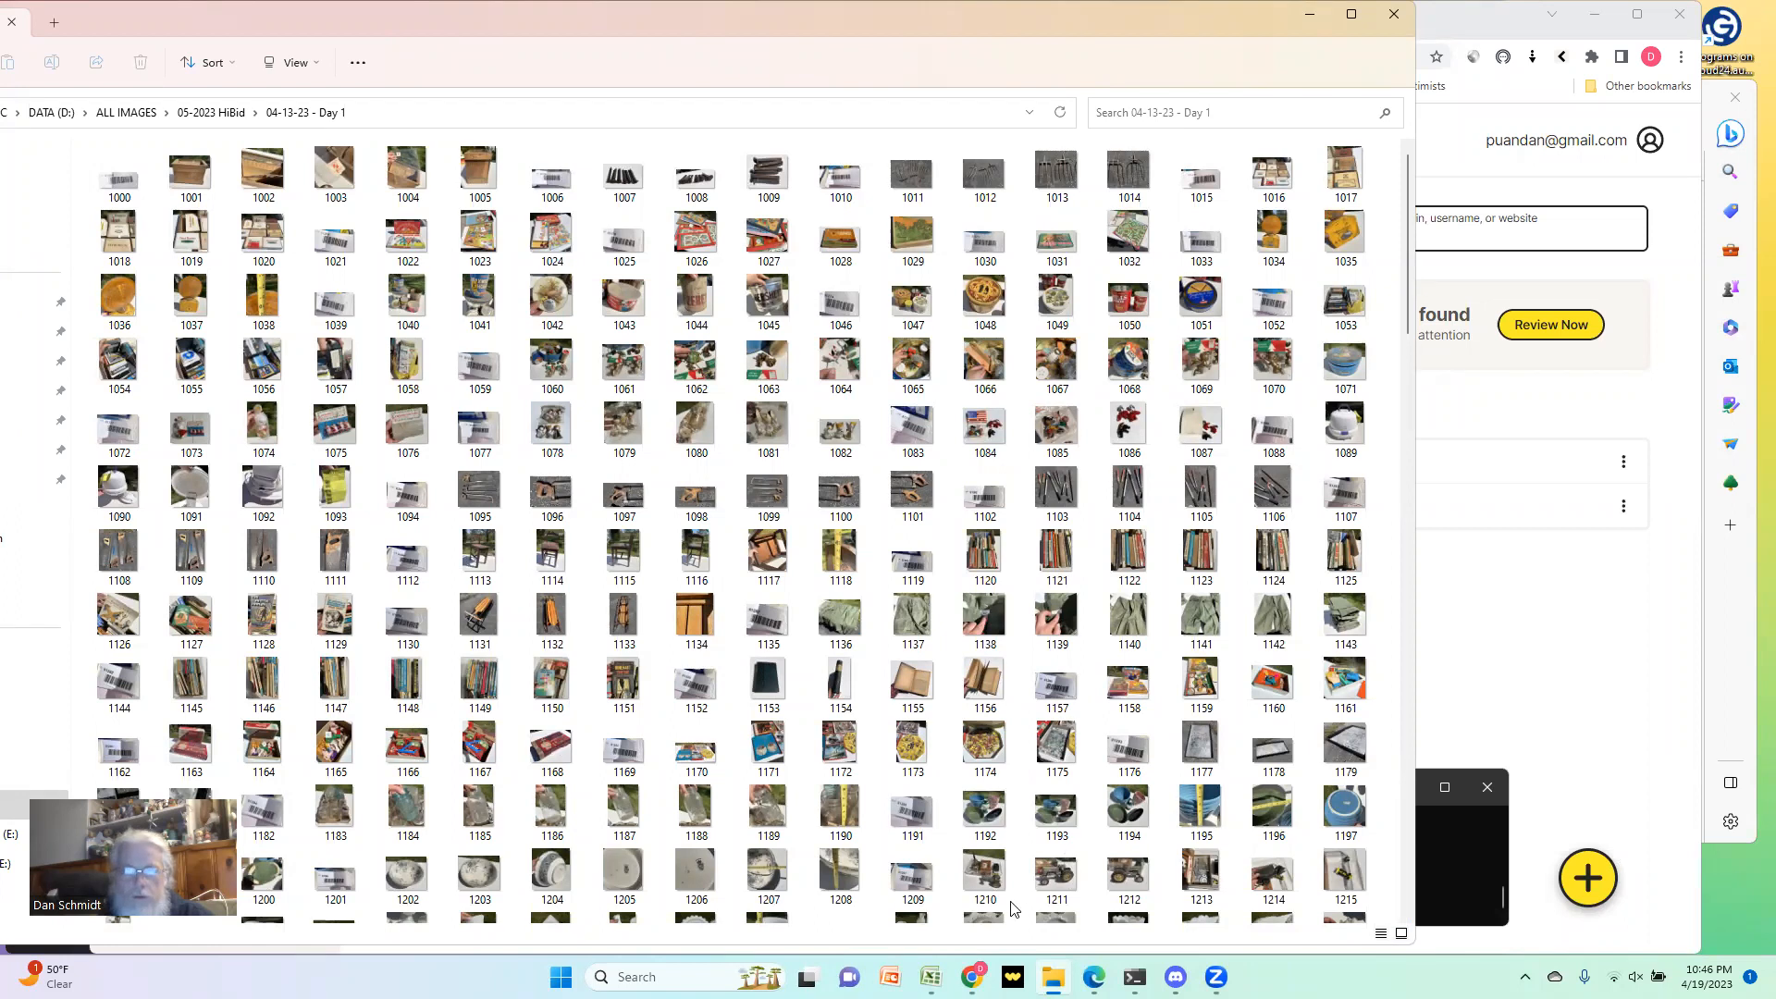
pyautogui.click(925, 889)
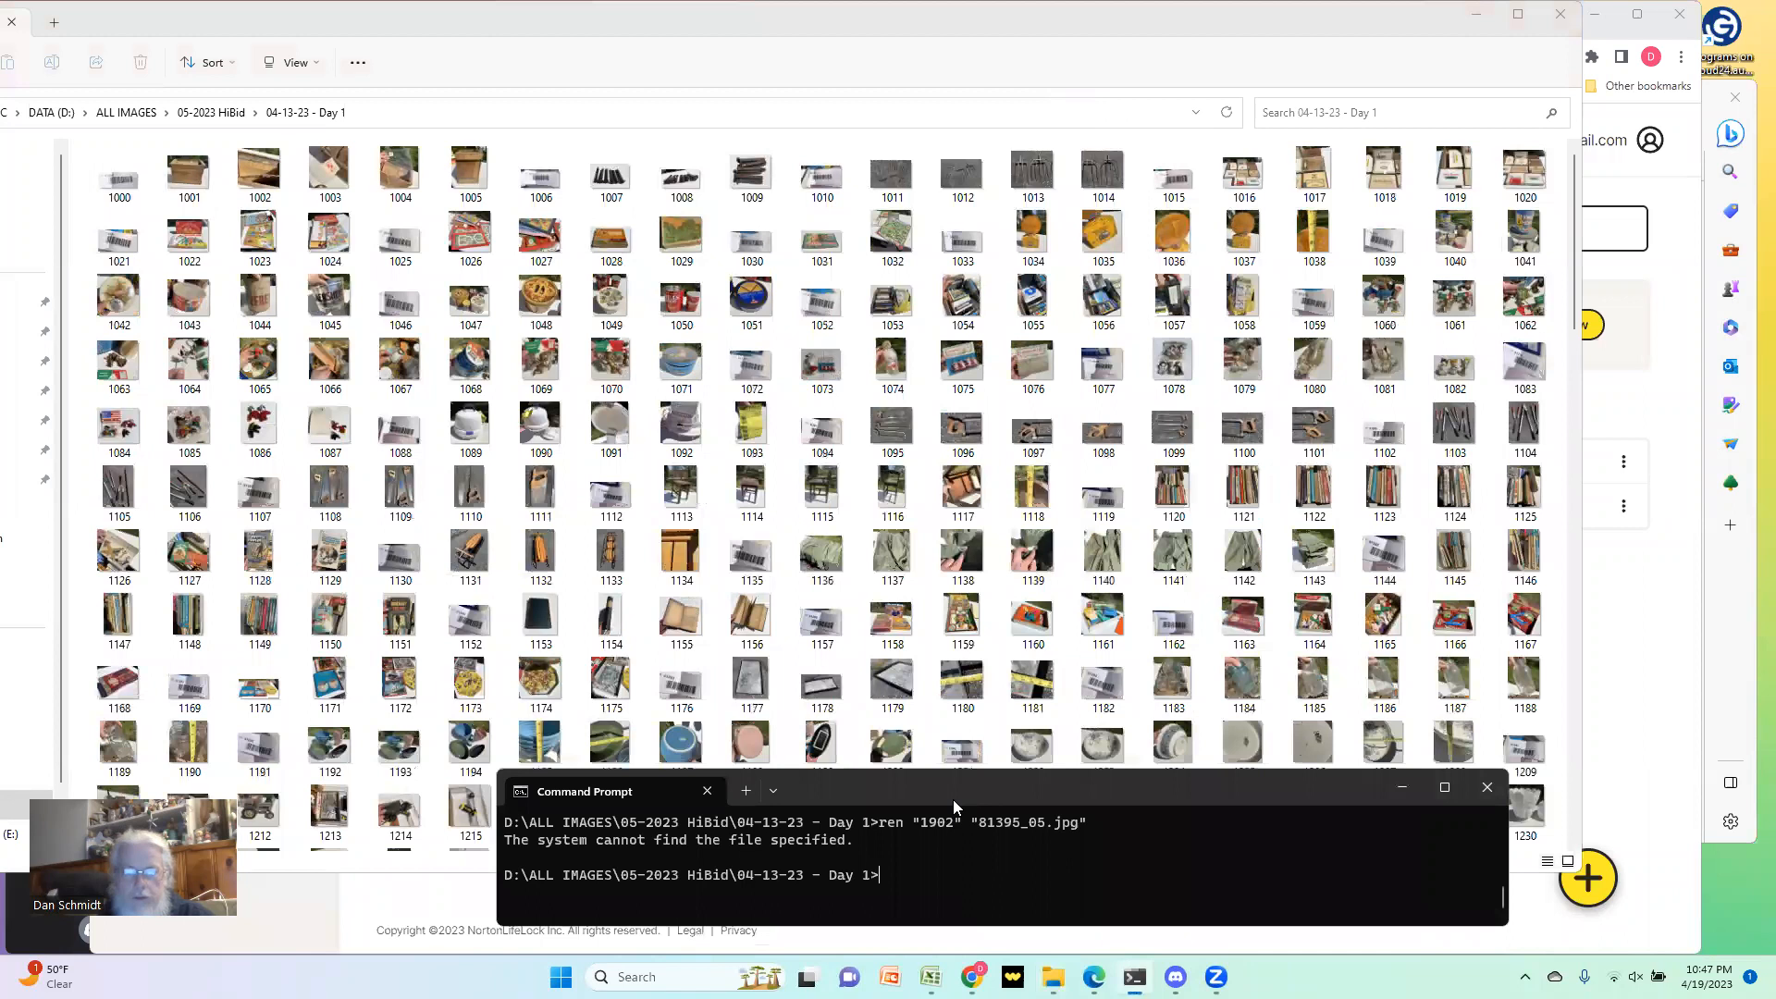
pyautogui.moveTo(953, 799); pyautogui.dragTo(940, 860)
# Step: Run the copied rename commands in Command Prompt, accepting the multi-line paste, and watch the file names in the folder
pyautogui.hotkey('ctrl', 'v')
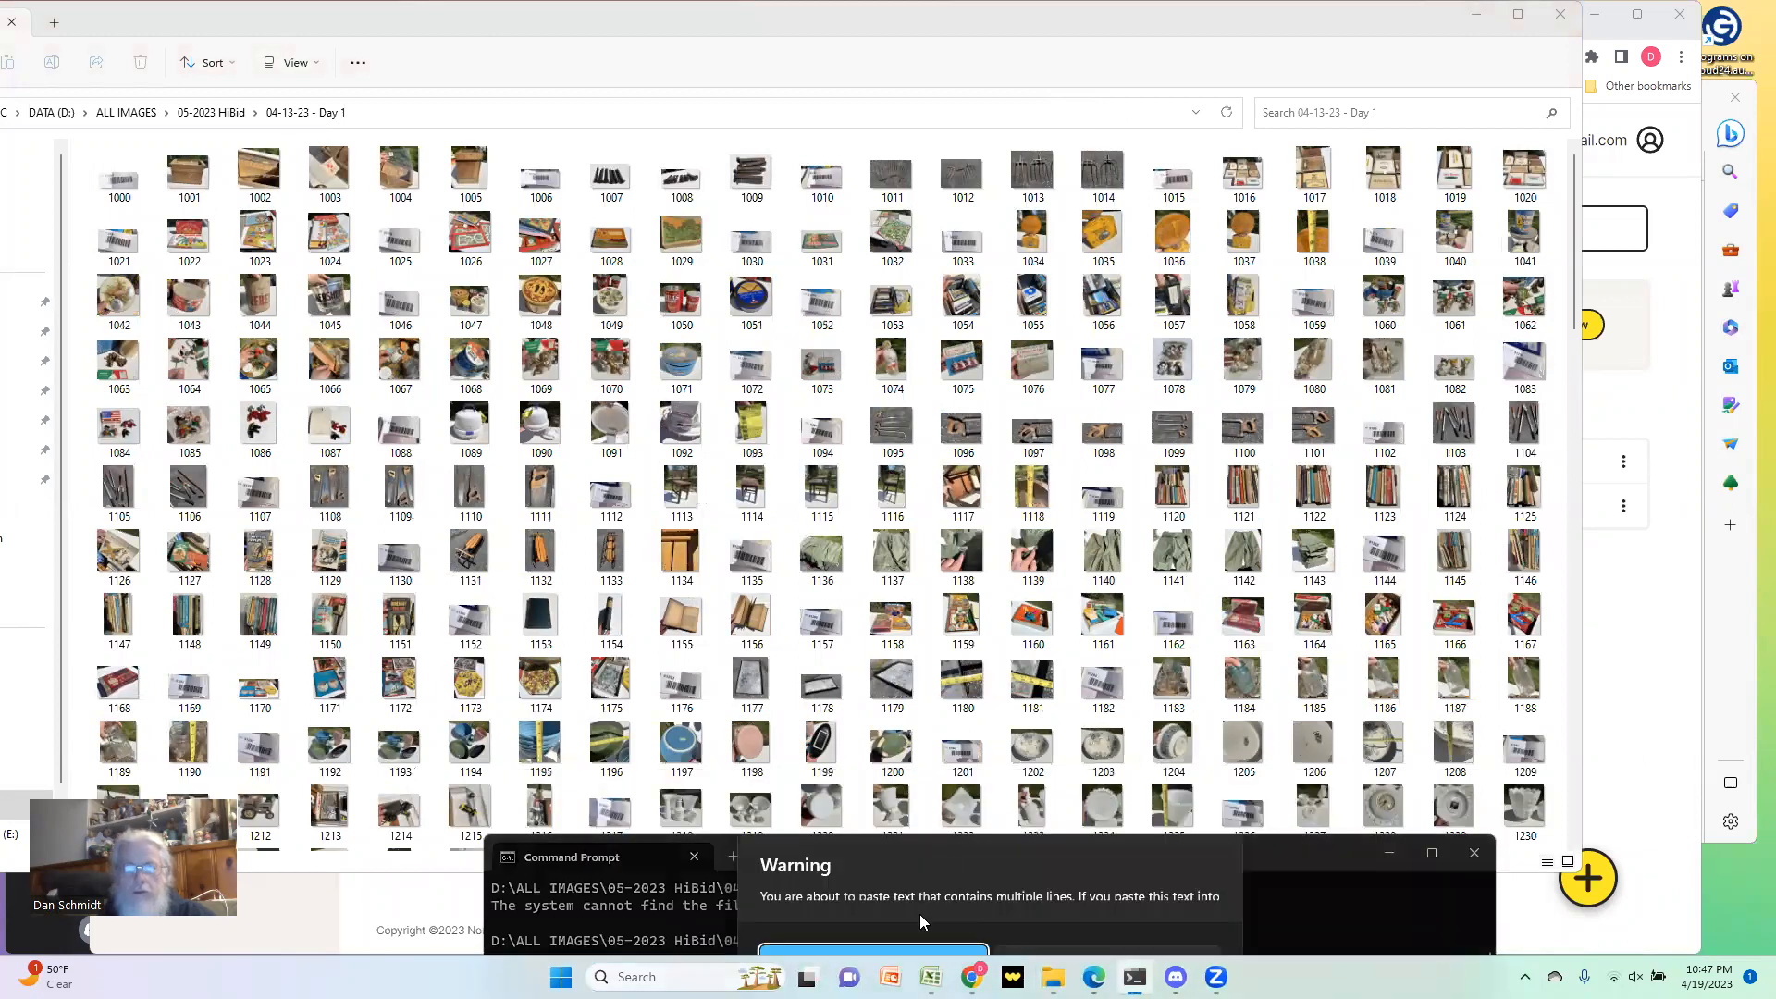
pyautogui.click(888, 951)
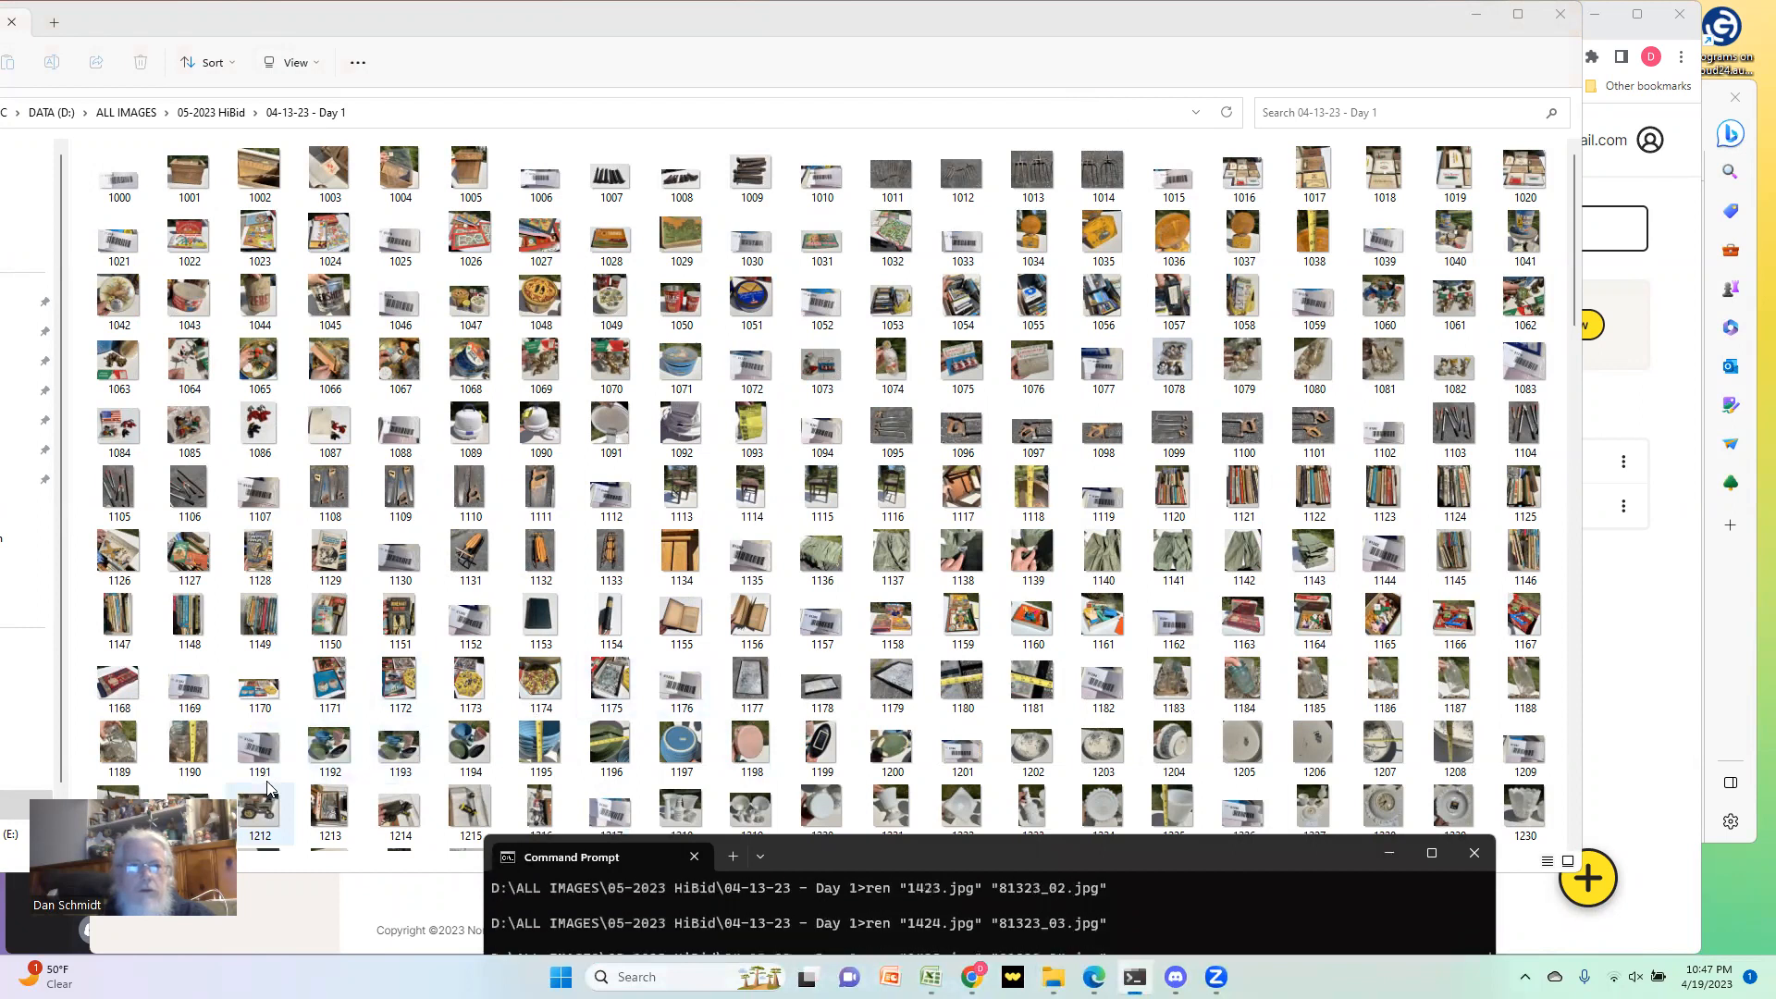
pyautogui.scroll(-3, 263, 789)
pyautogui.scroll(-3, 106, 199)
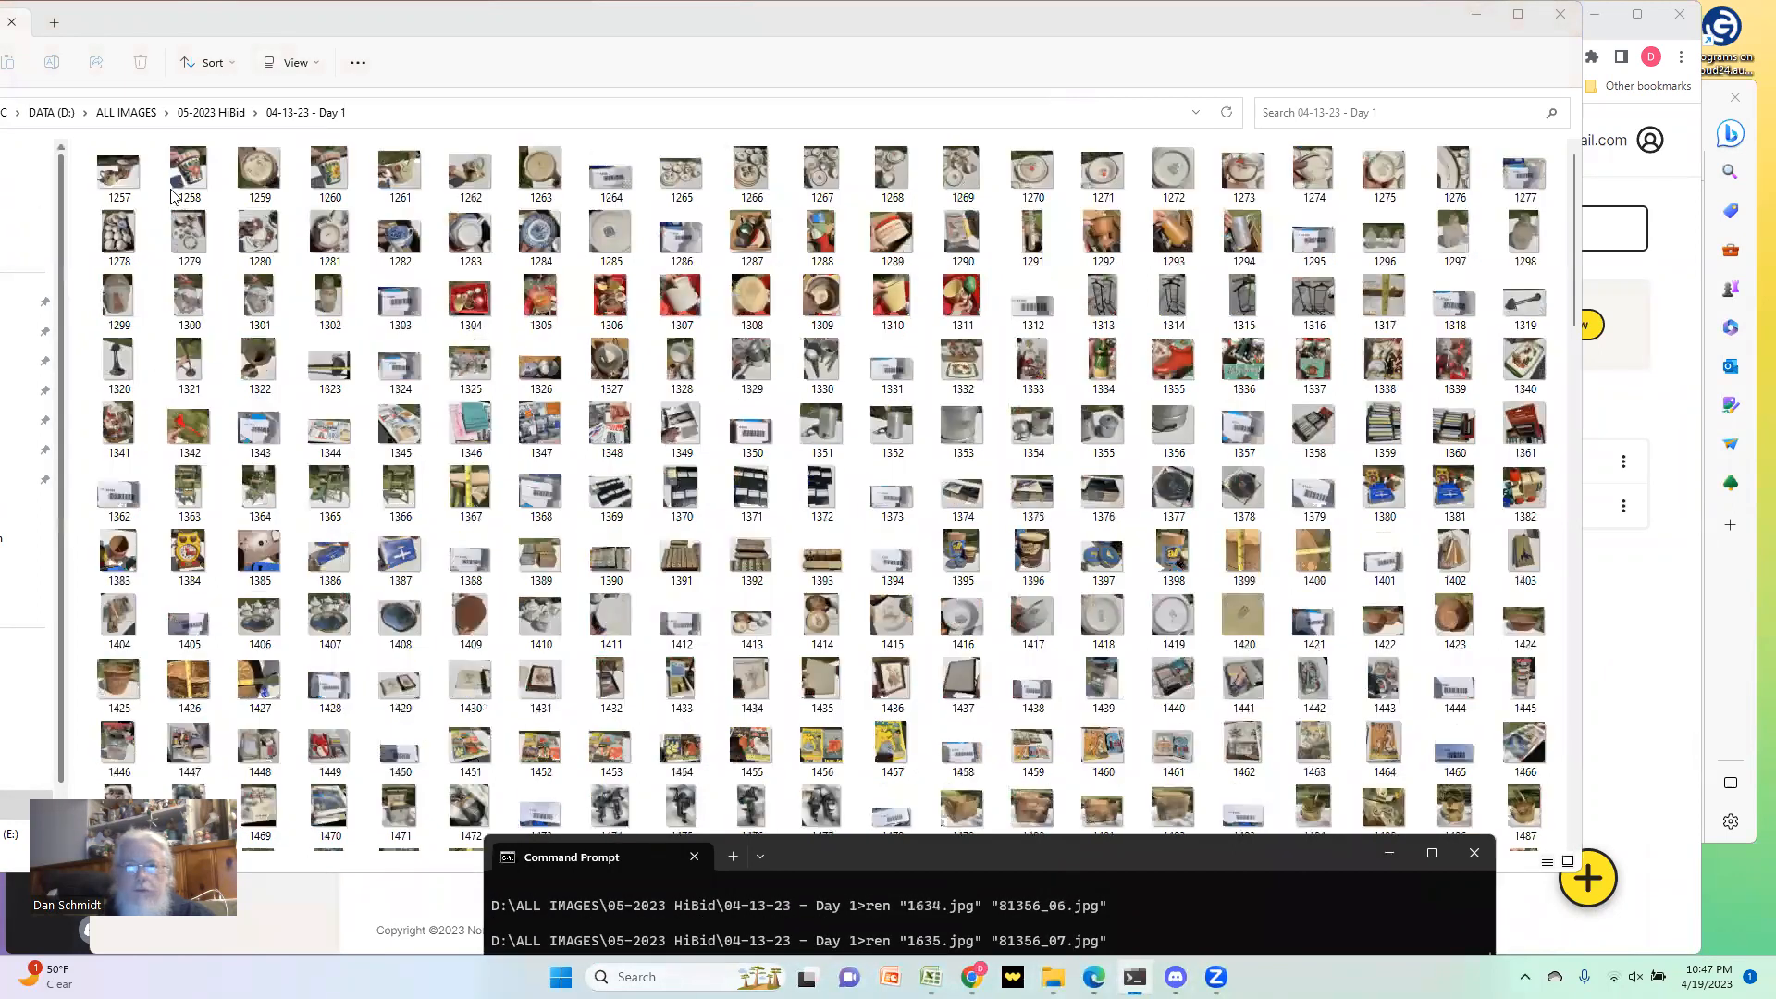
pyautogui.scroll(-8, 126, 203)
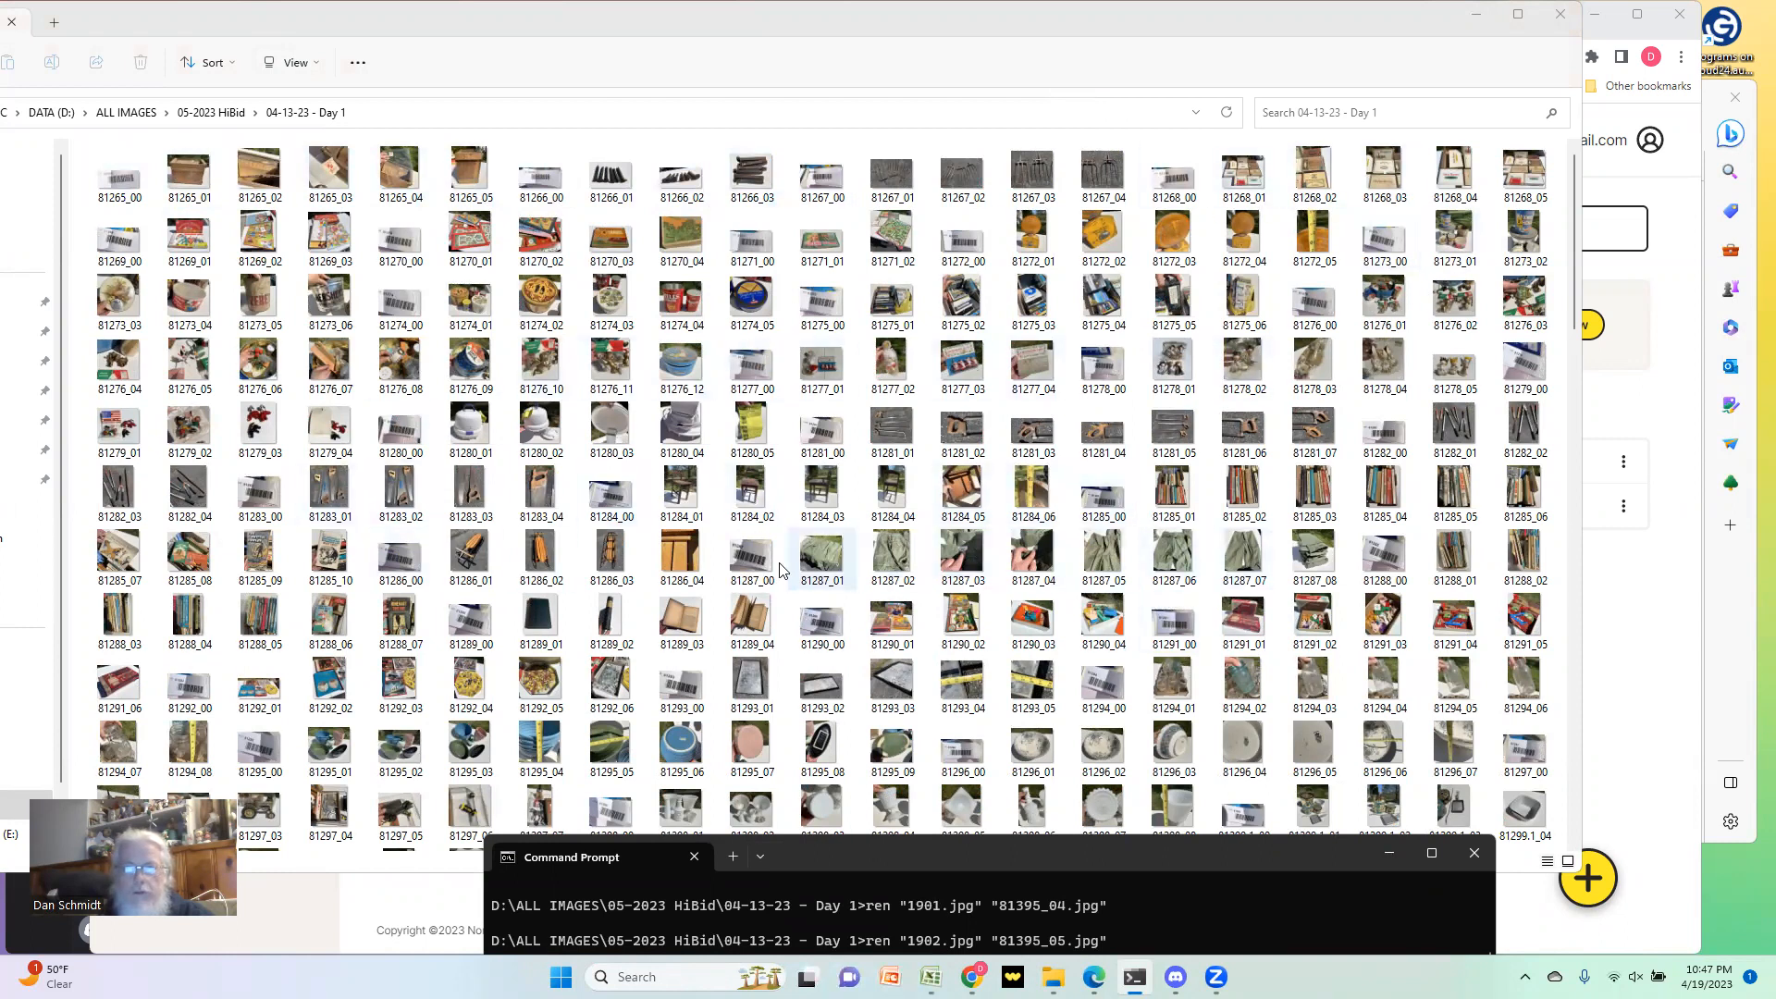
# Step: Show the folder as extra large icons and check the new photo names against the SKU barcode labels
pyautogui.click(295, 63)
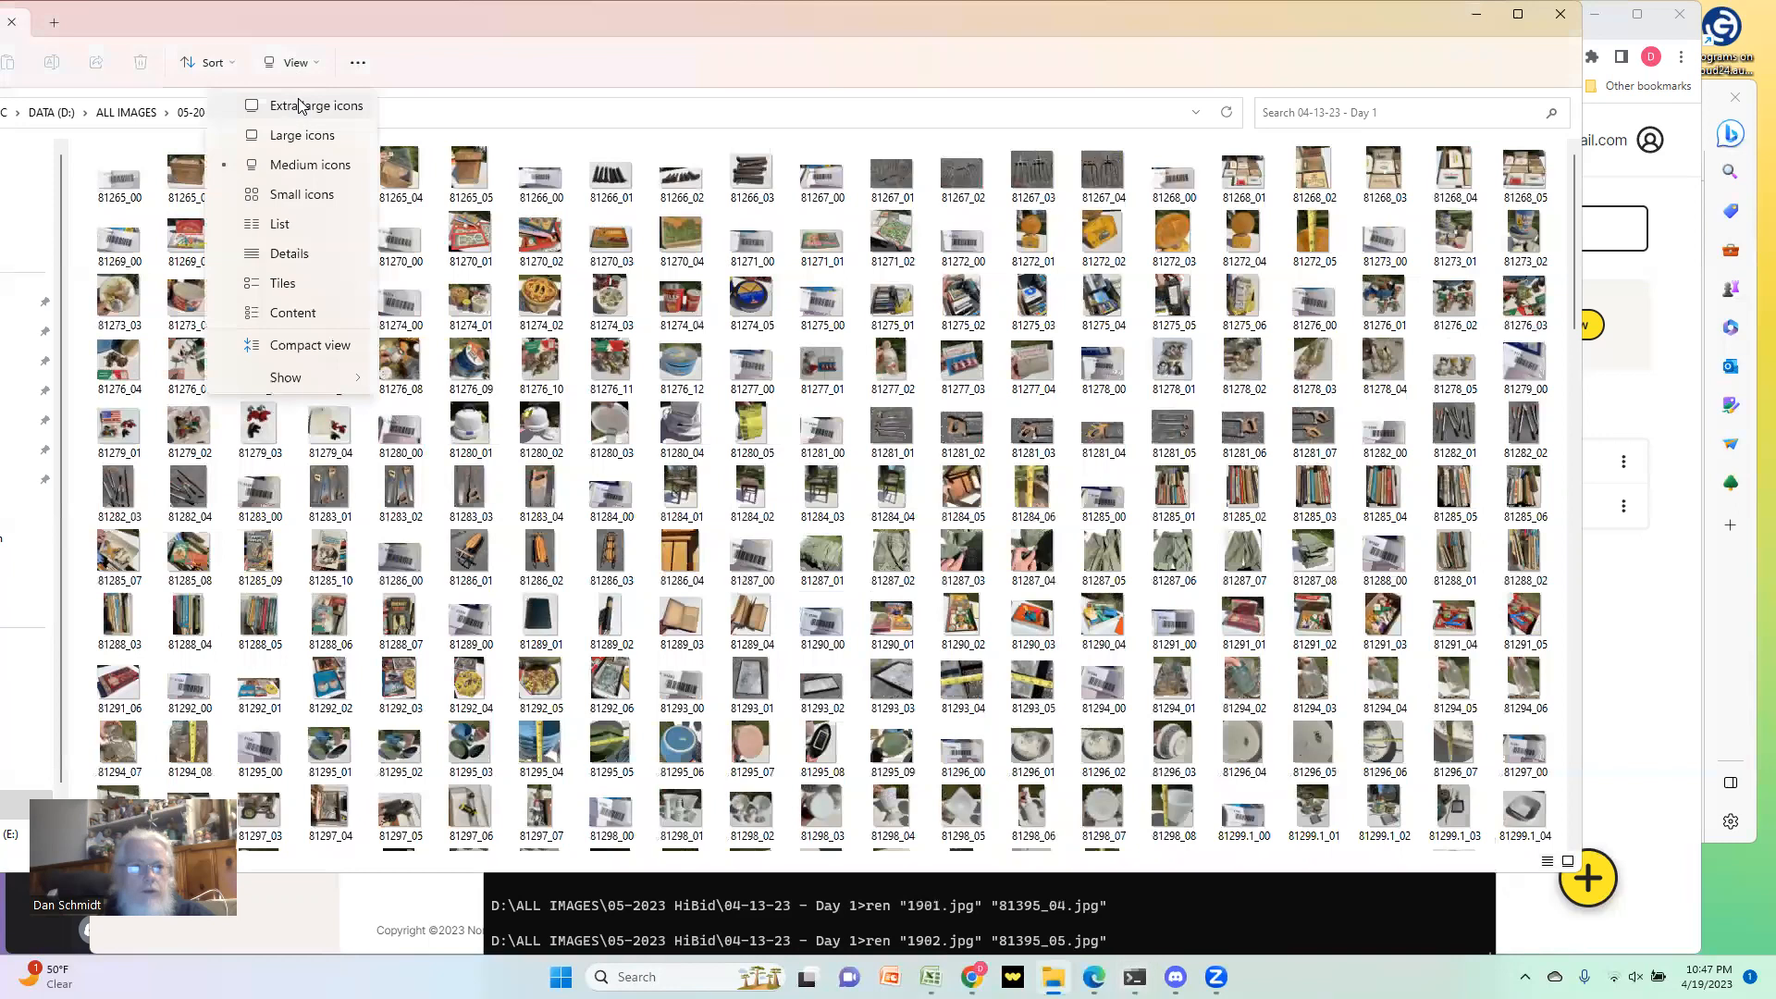
pyautogui.click(297, 109)
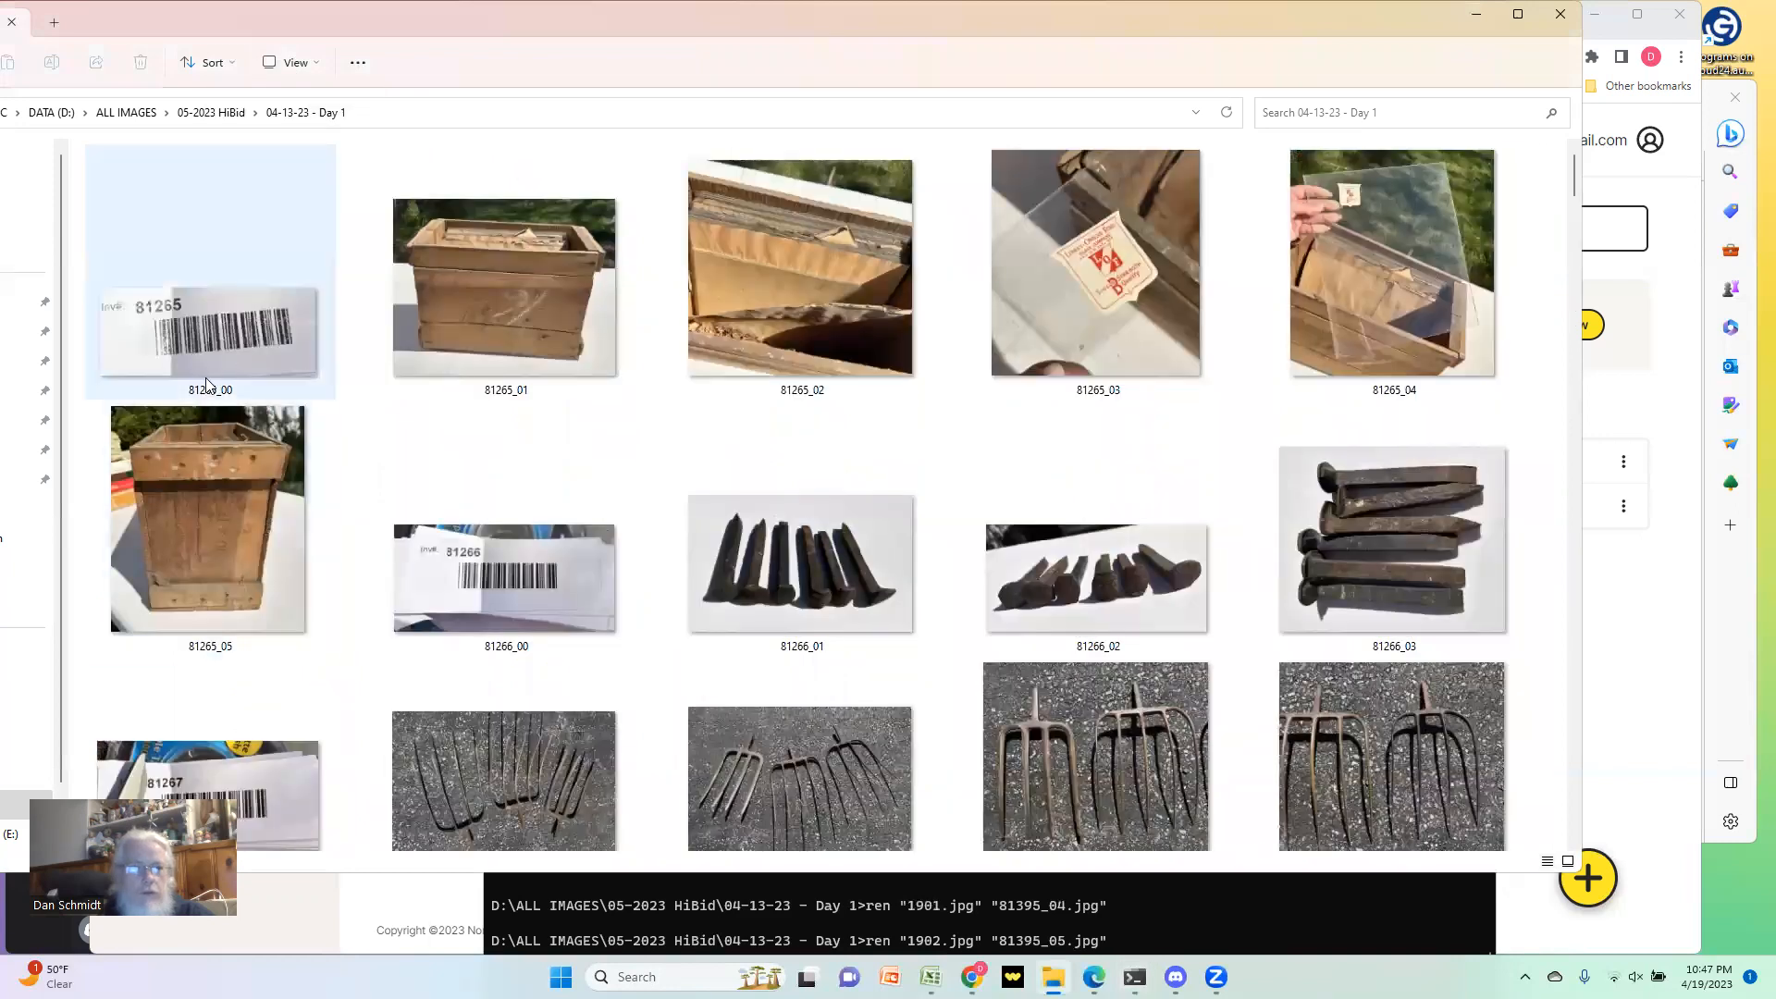
pyautogui.scroll(-10, 923, 492)
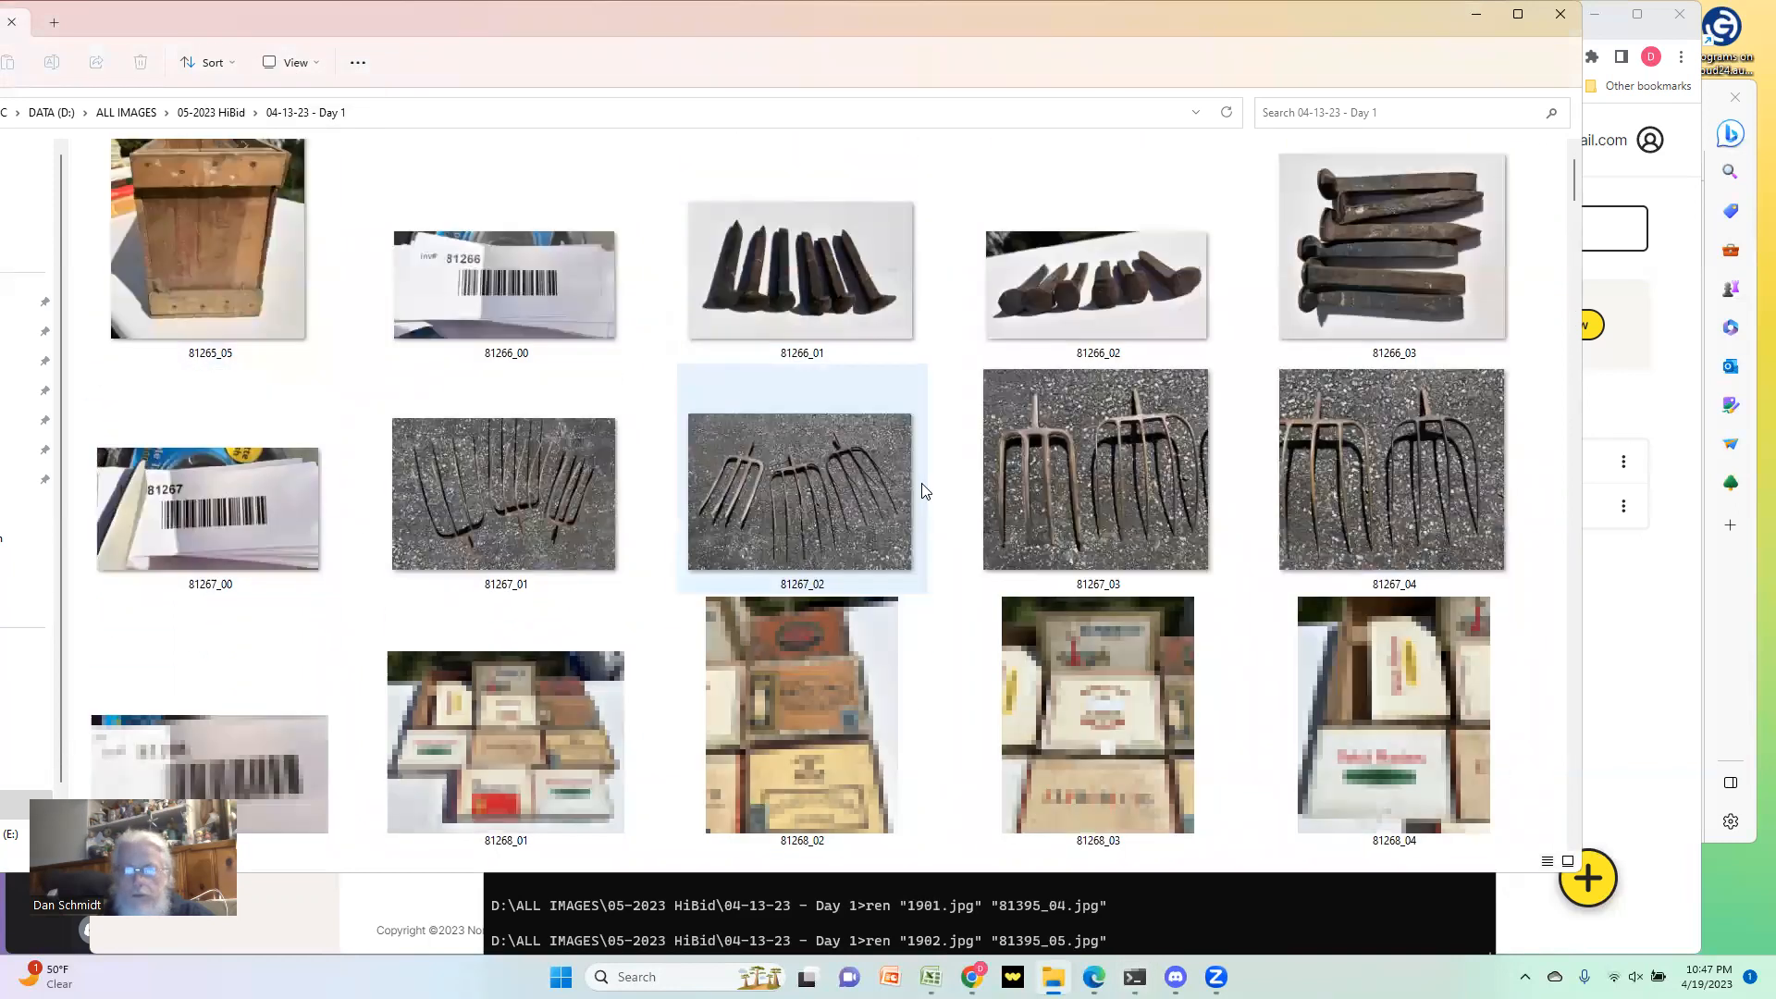
pyautogui.scroll(-8, 801, 556)
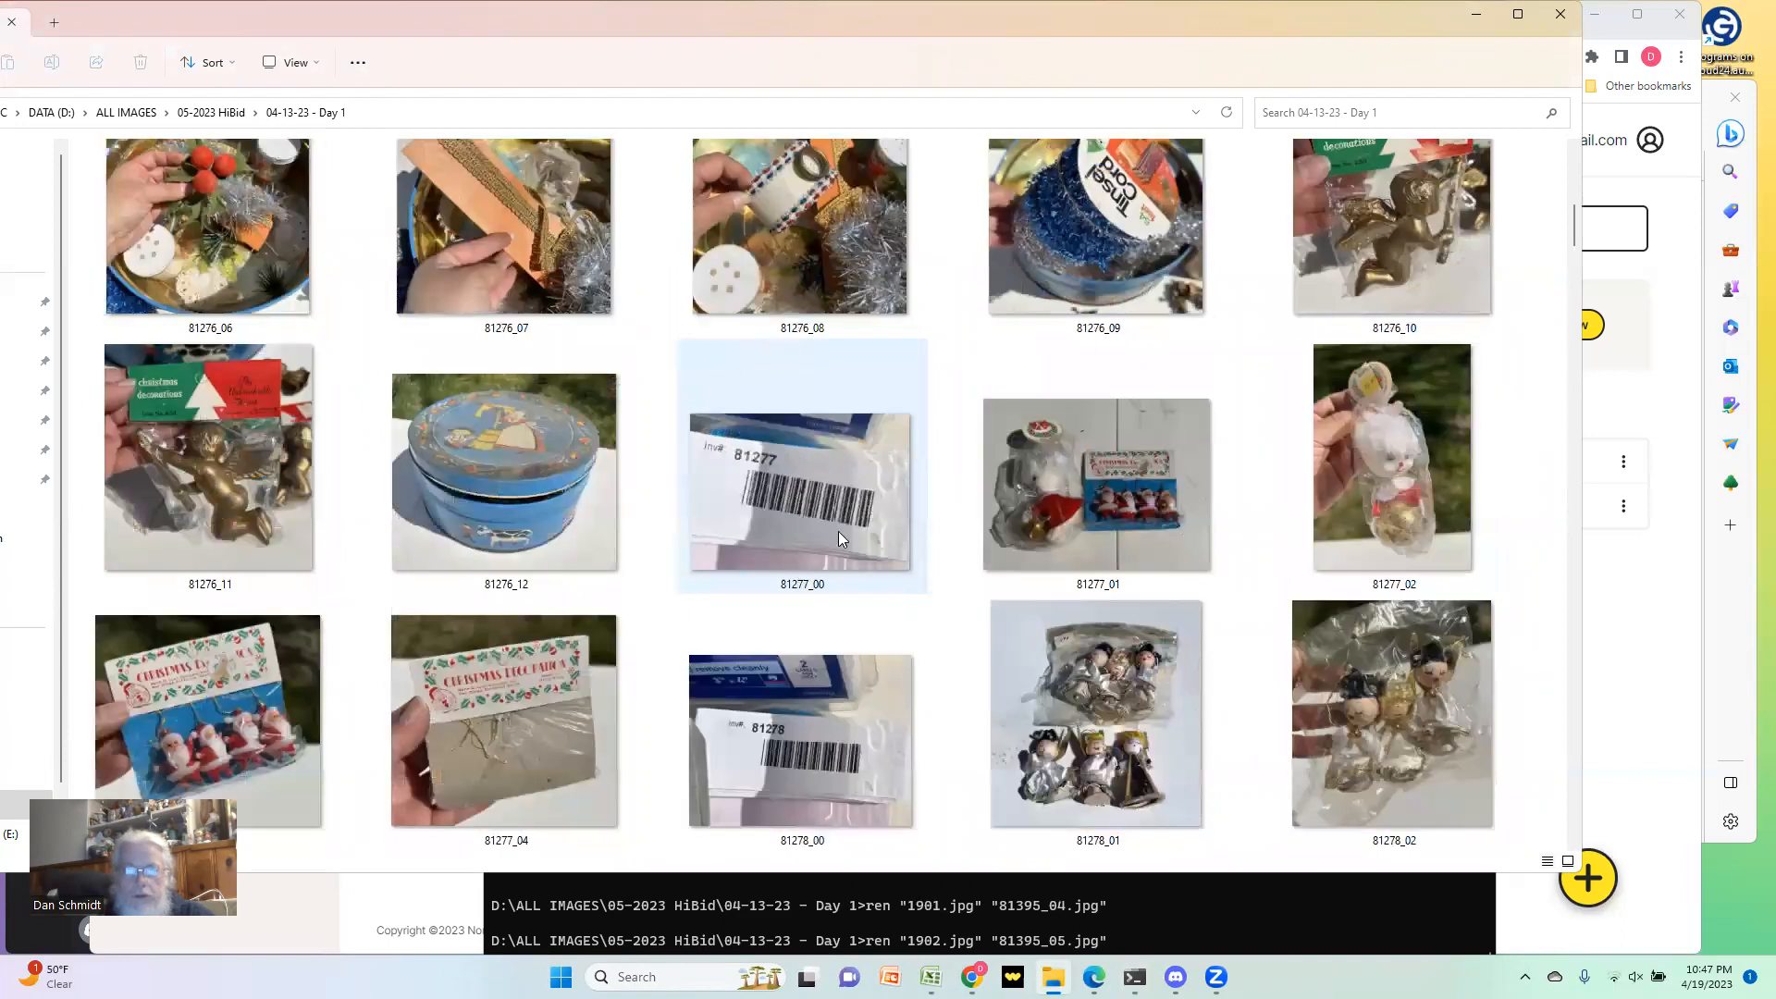
pyautogui.scroll(-10, 838, 538)
pyautogui.scroll(-8, 1093, 615)
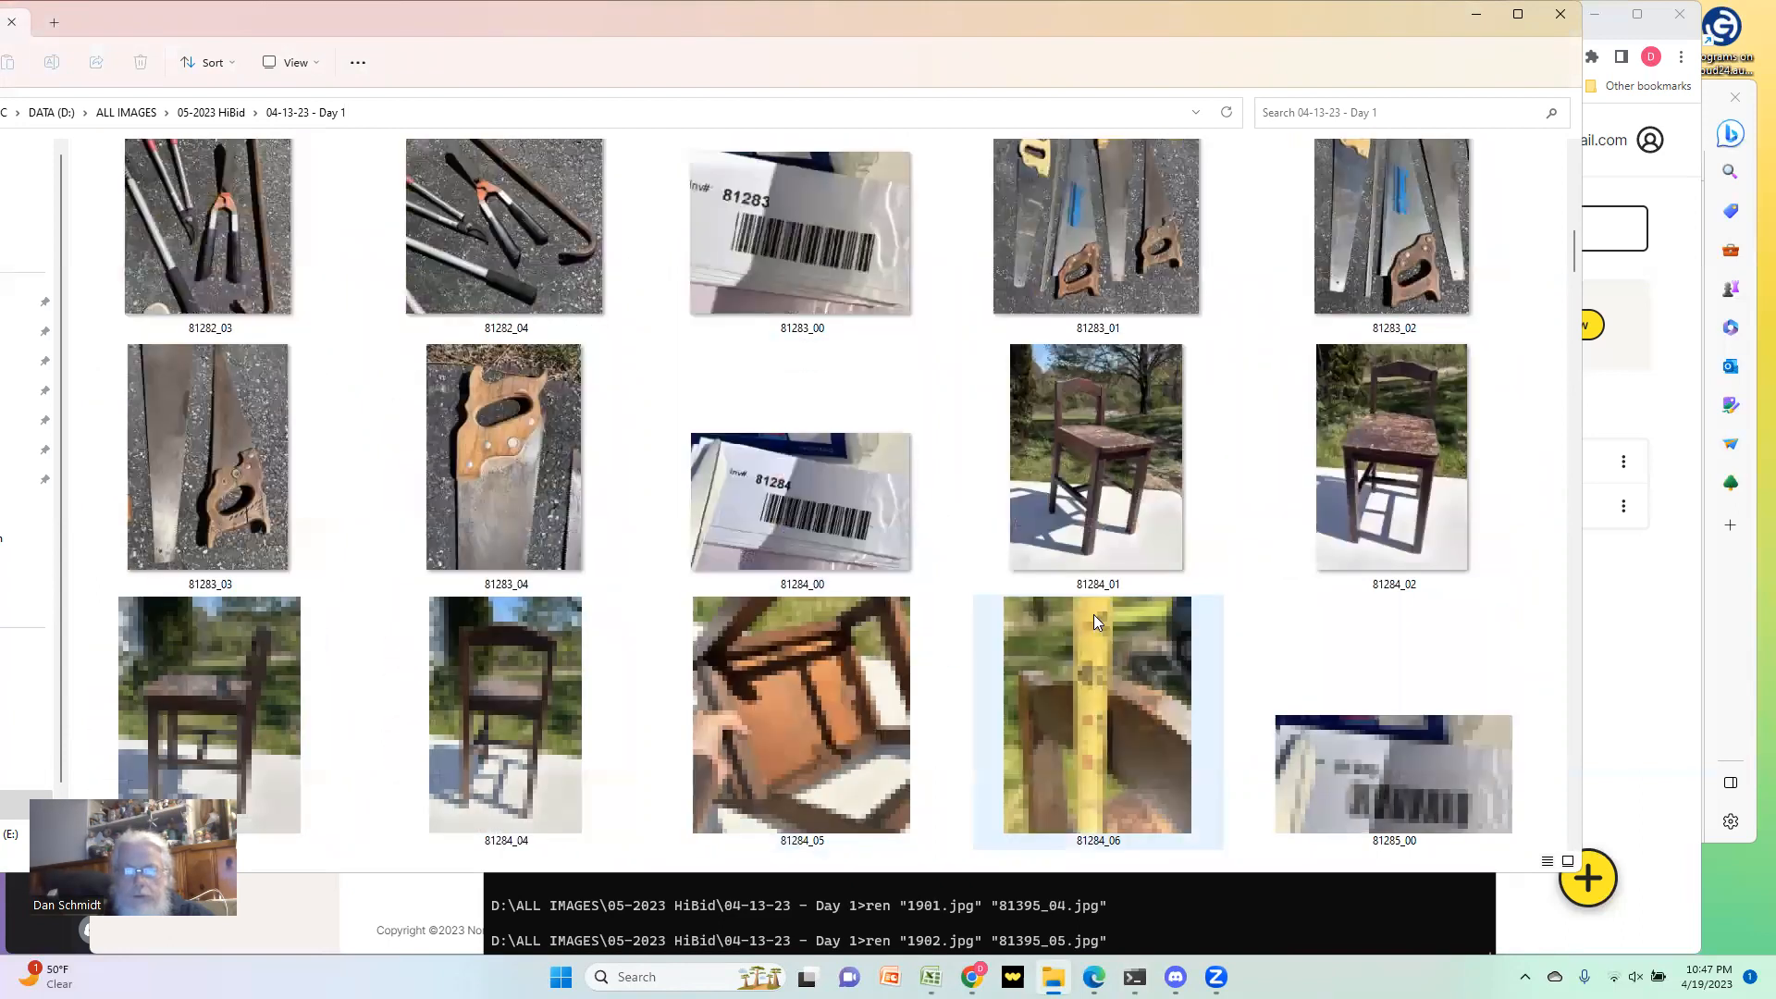
pyautogui.scroll(-5, 1276, 612)
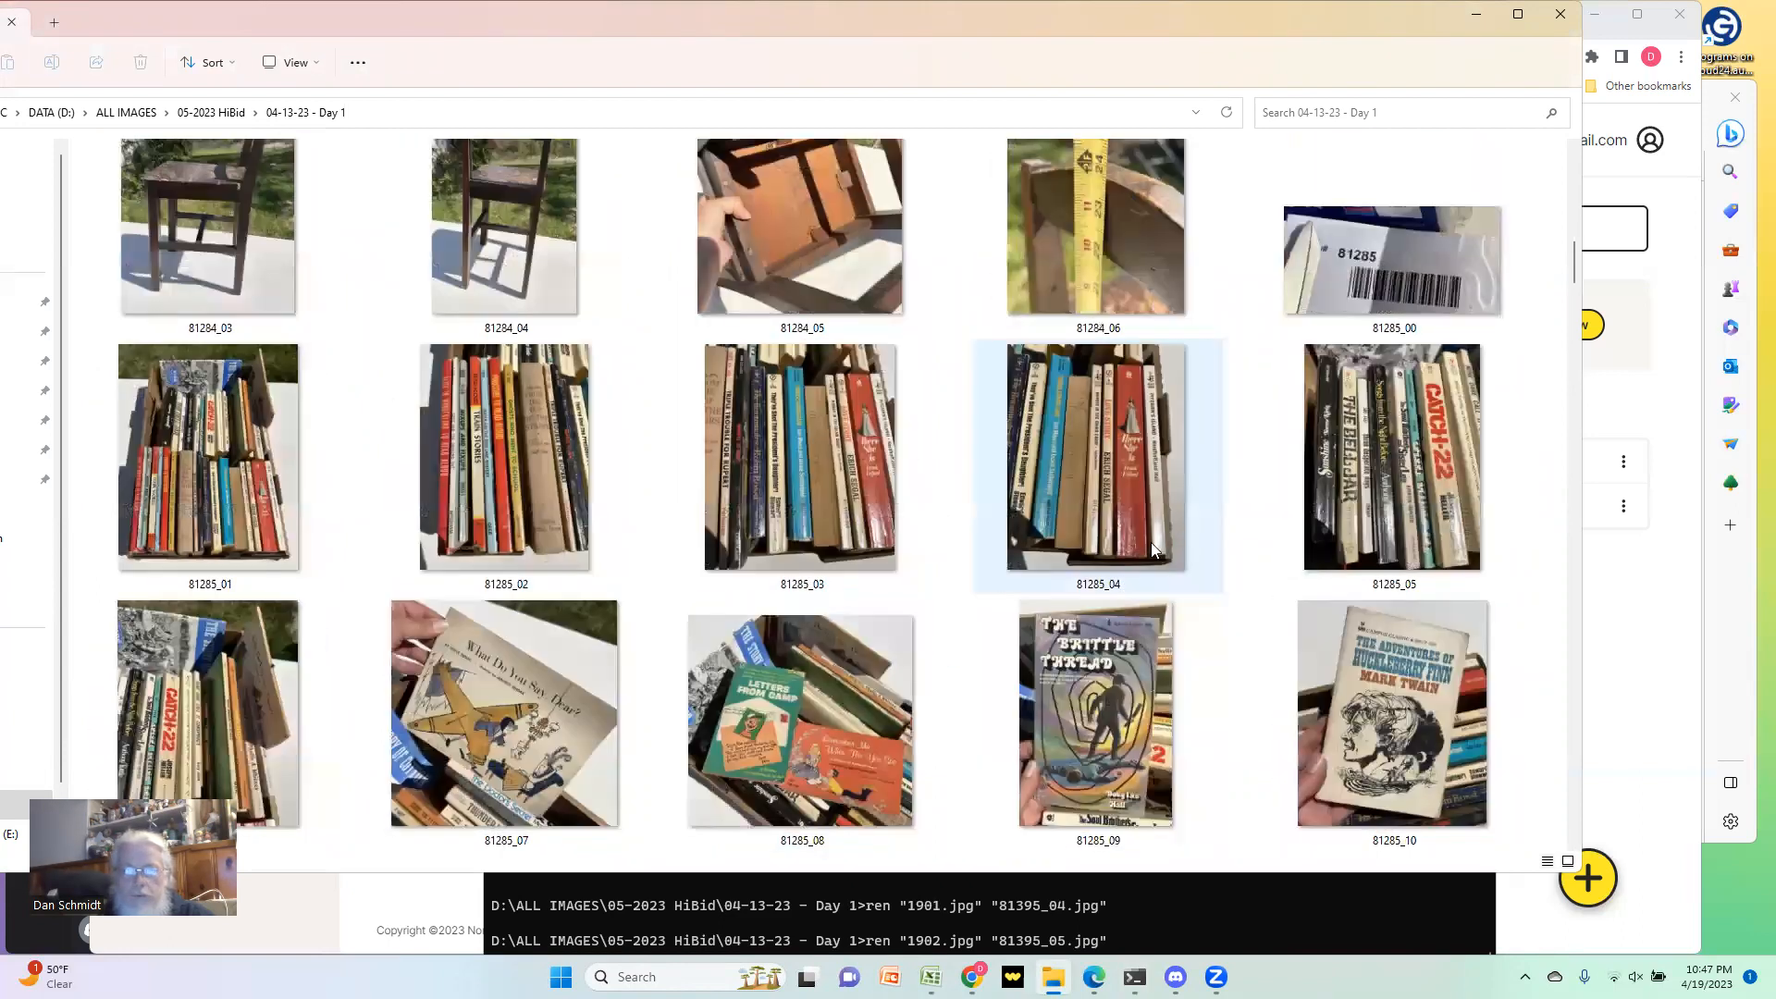
pyautogui.scroll(-10, 1155, 540)
pyautogui.scroll(-2, 1150, 545)
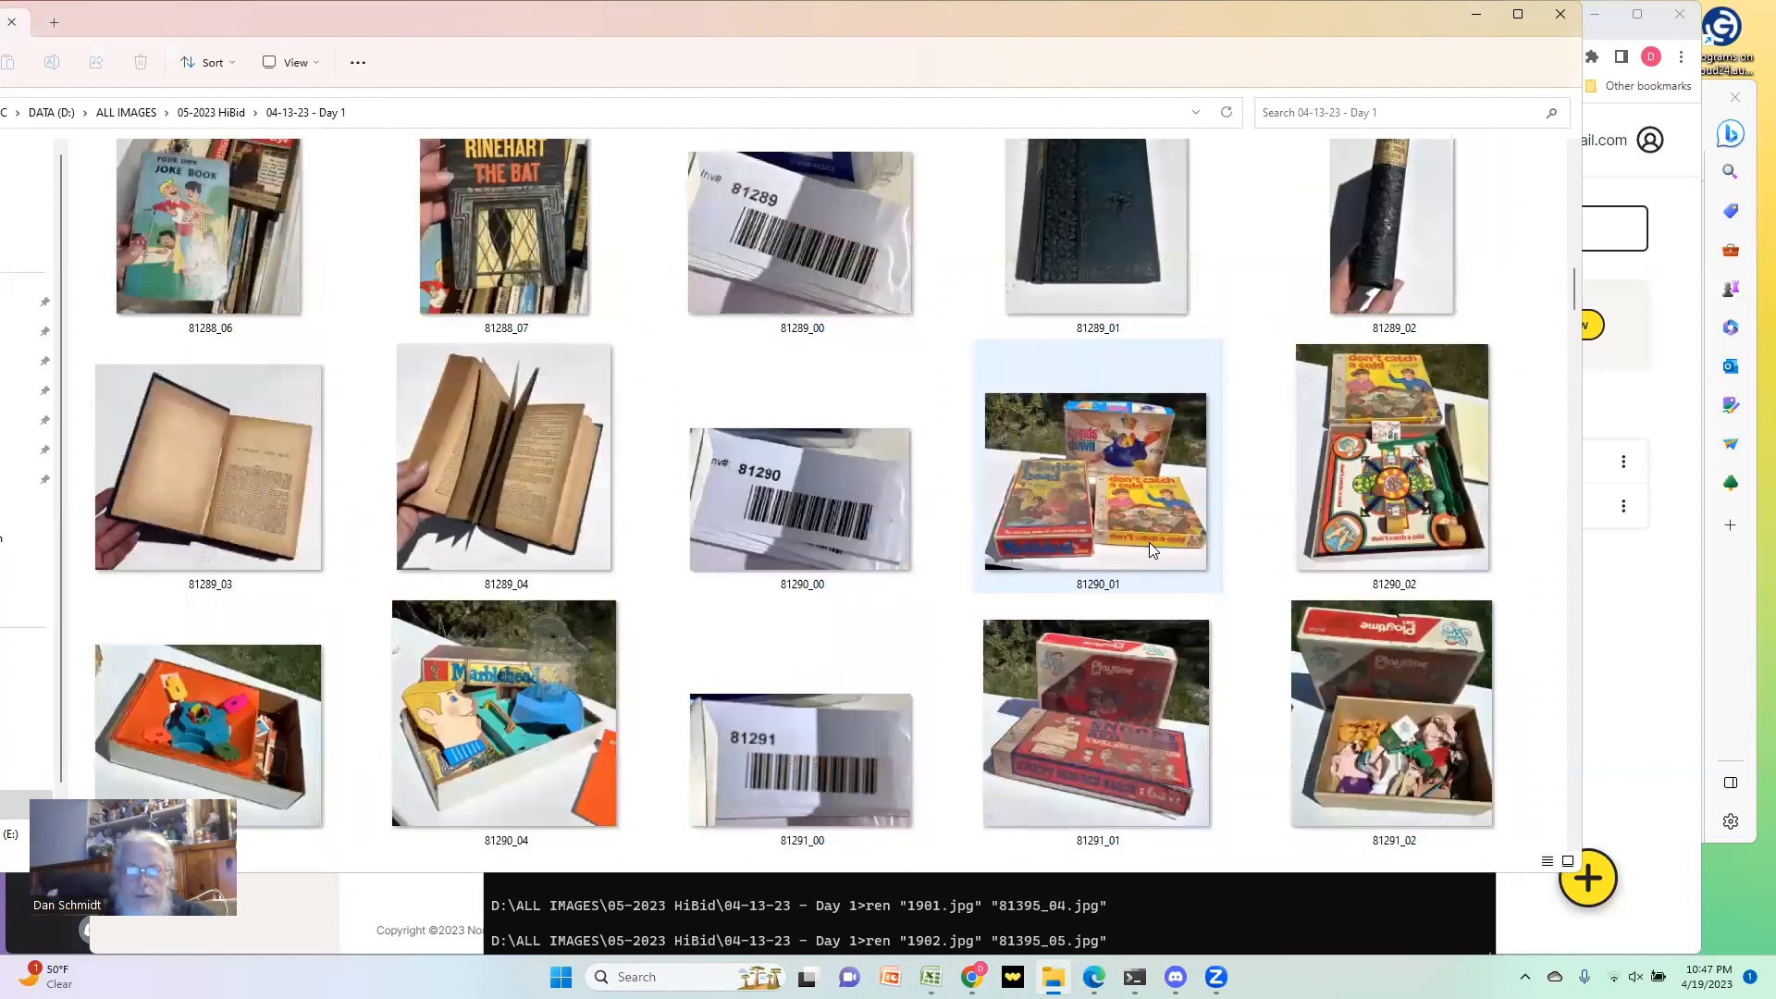
pyautogui.scroll(-4, 1149, 542)
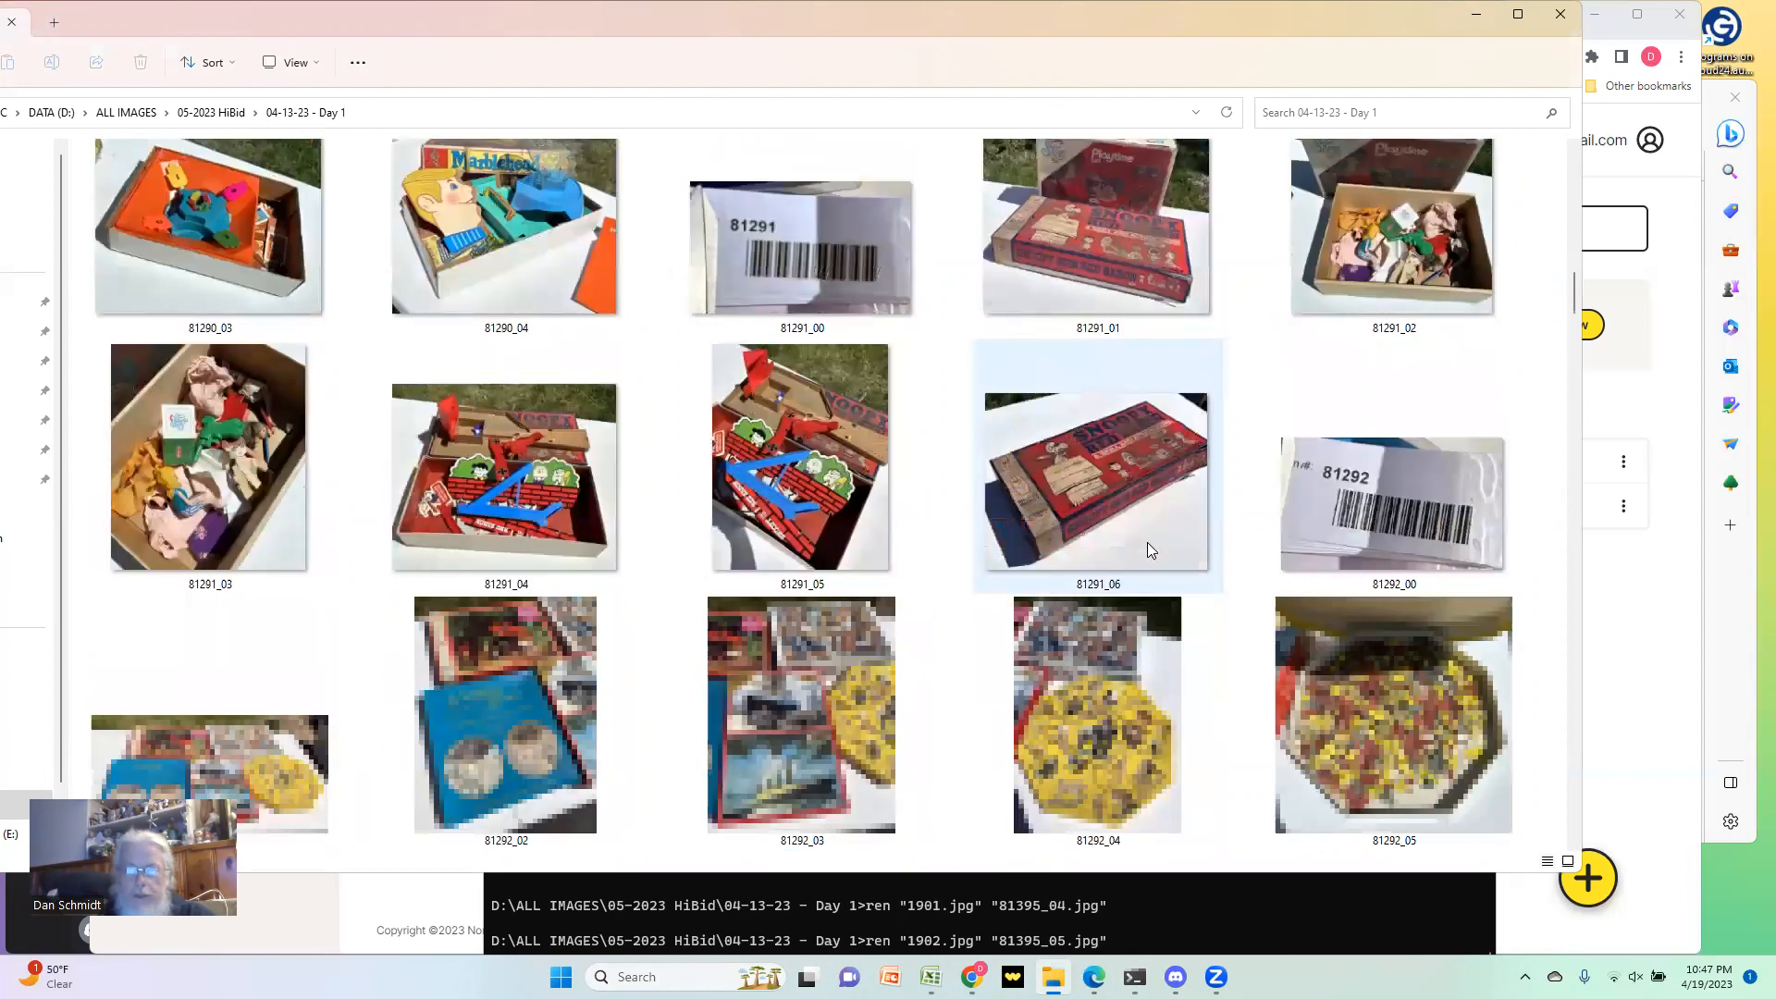
pyautogui.scroll(-10, 1147, 542)
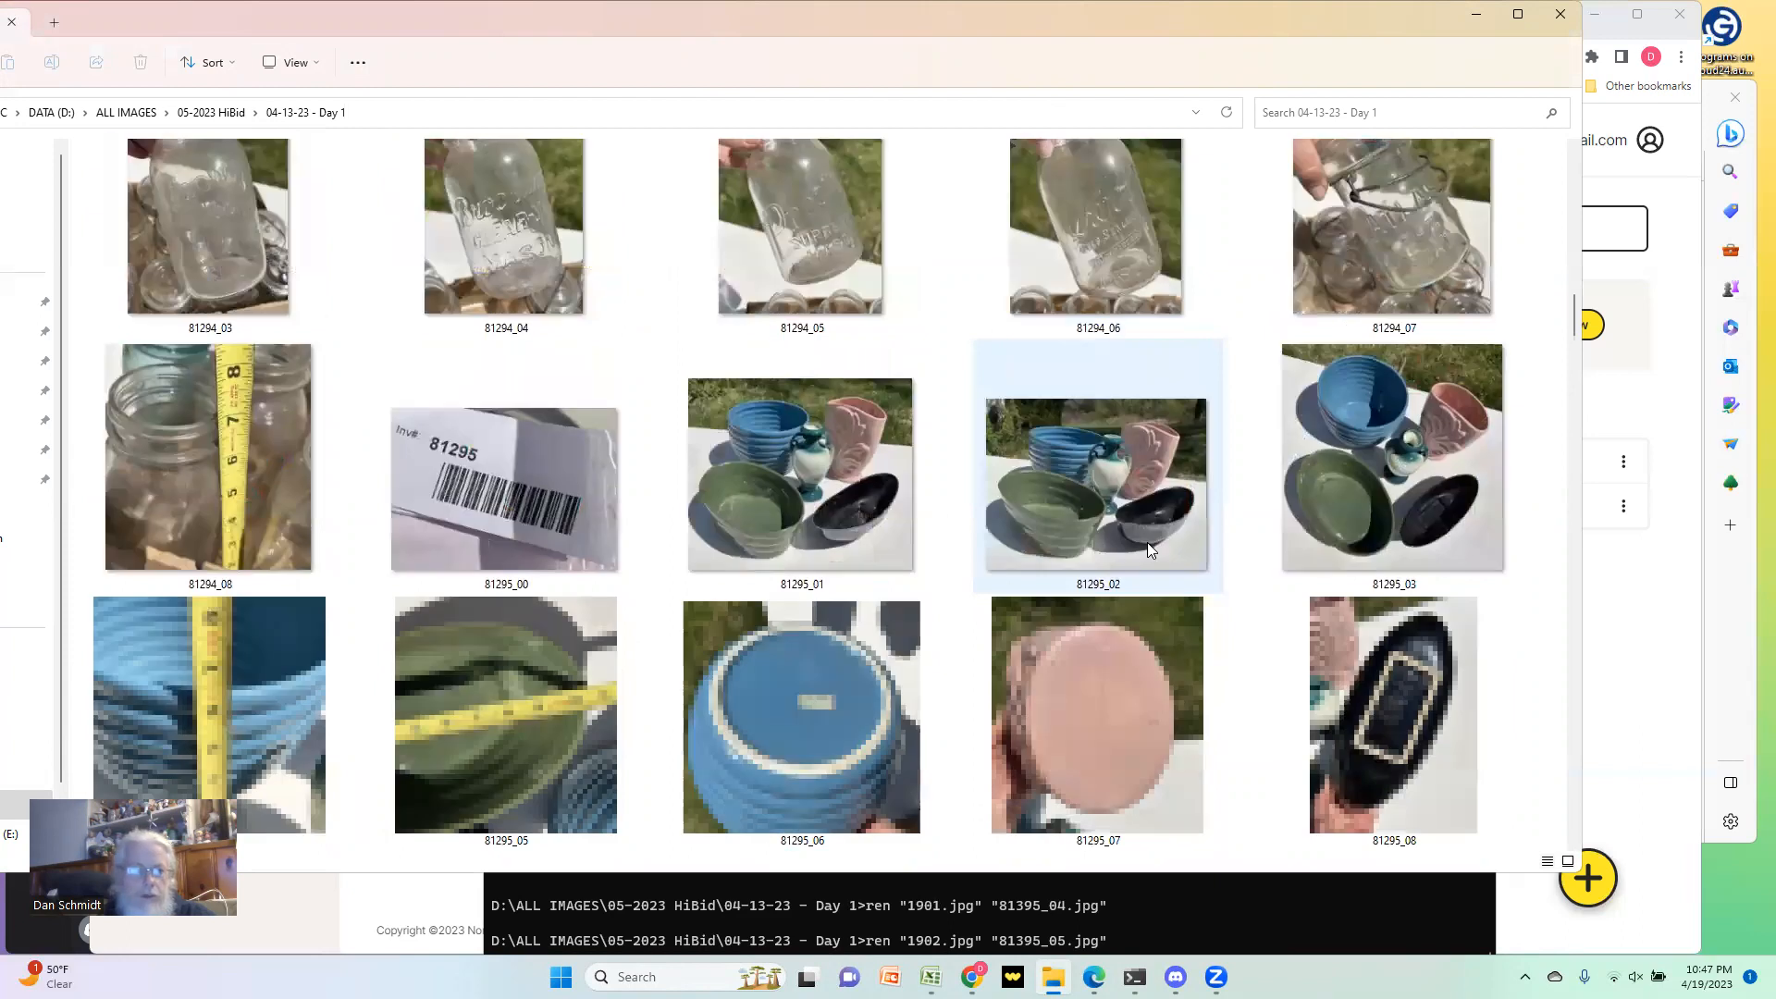
pyautogui.scroll(-4, 1147, 542)
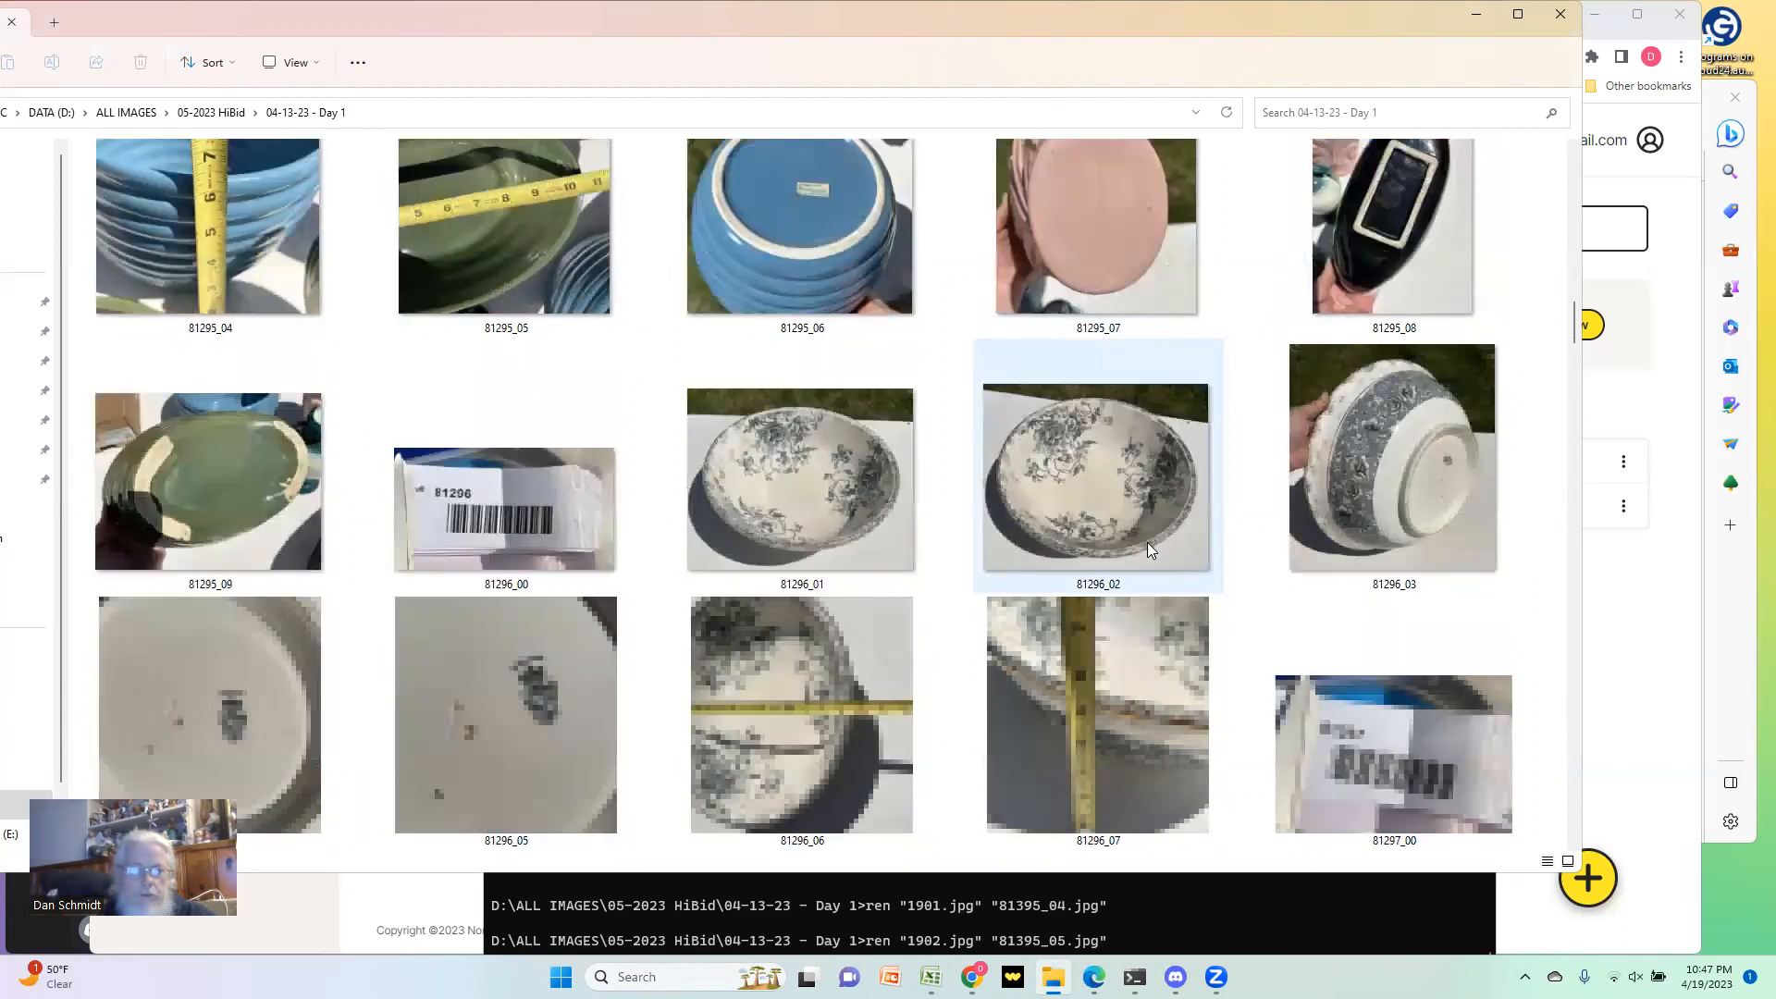
pyautogui.scroll(-4, 1148, 542)
pyautogui.scroll(-8, 1147, 543)
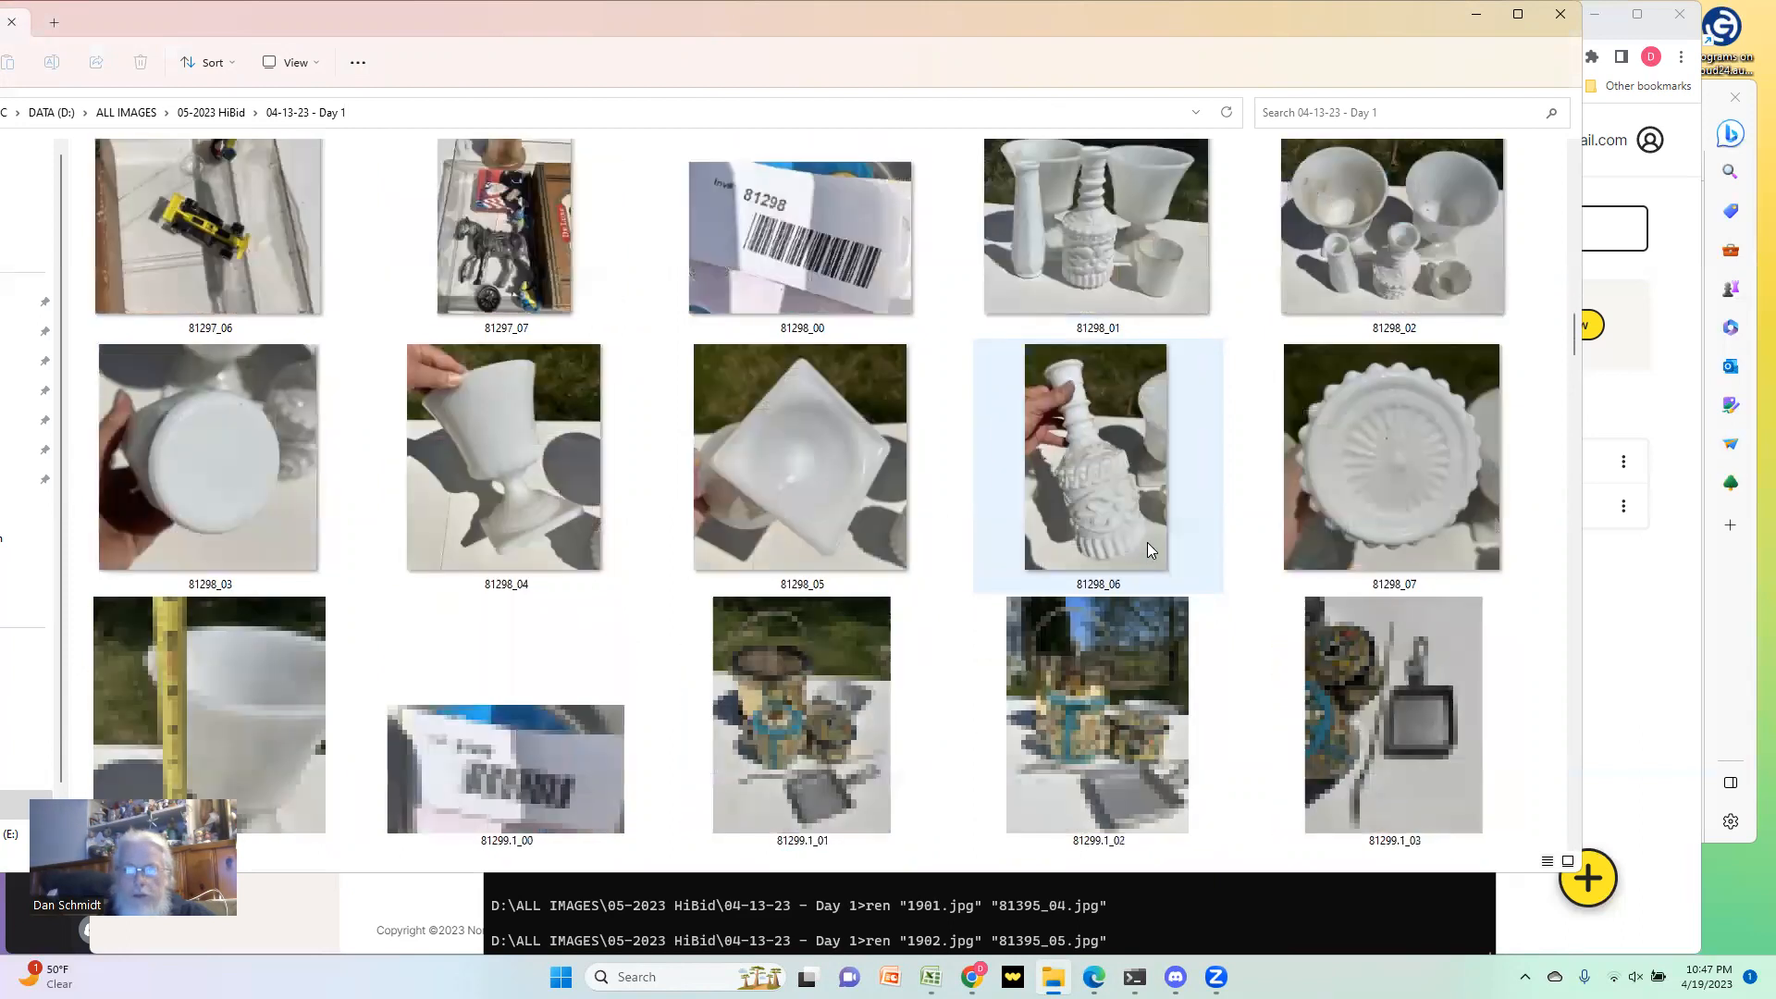
pyautogui.scroll(-8, 1148, 546)
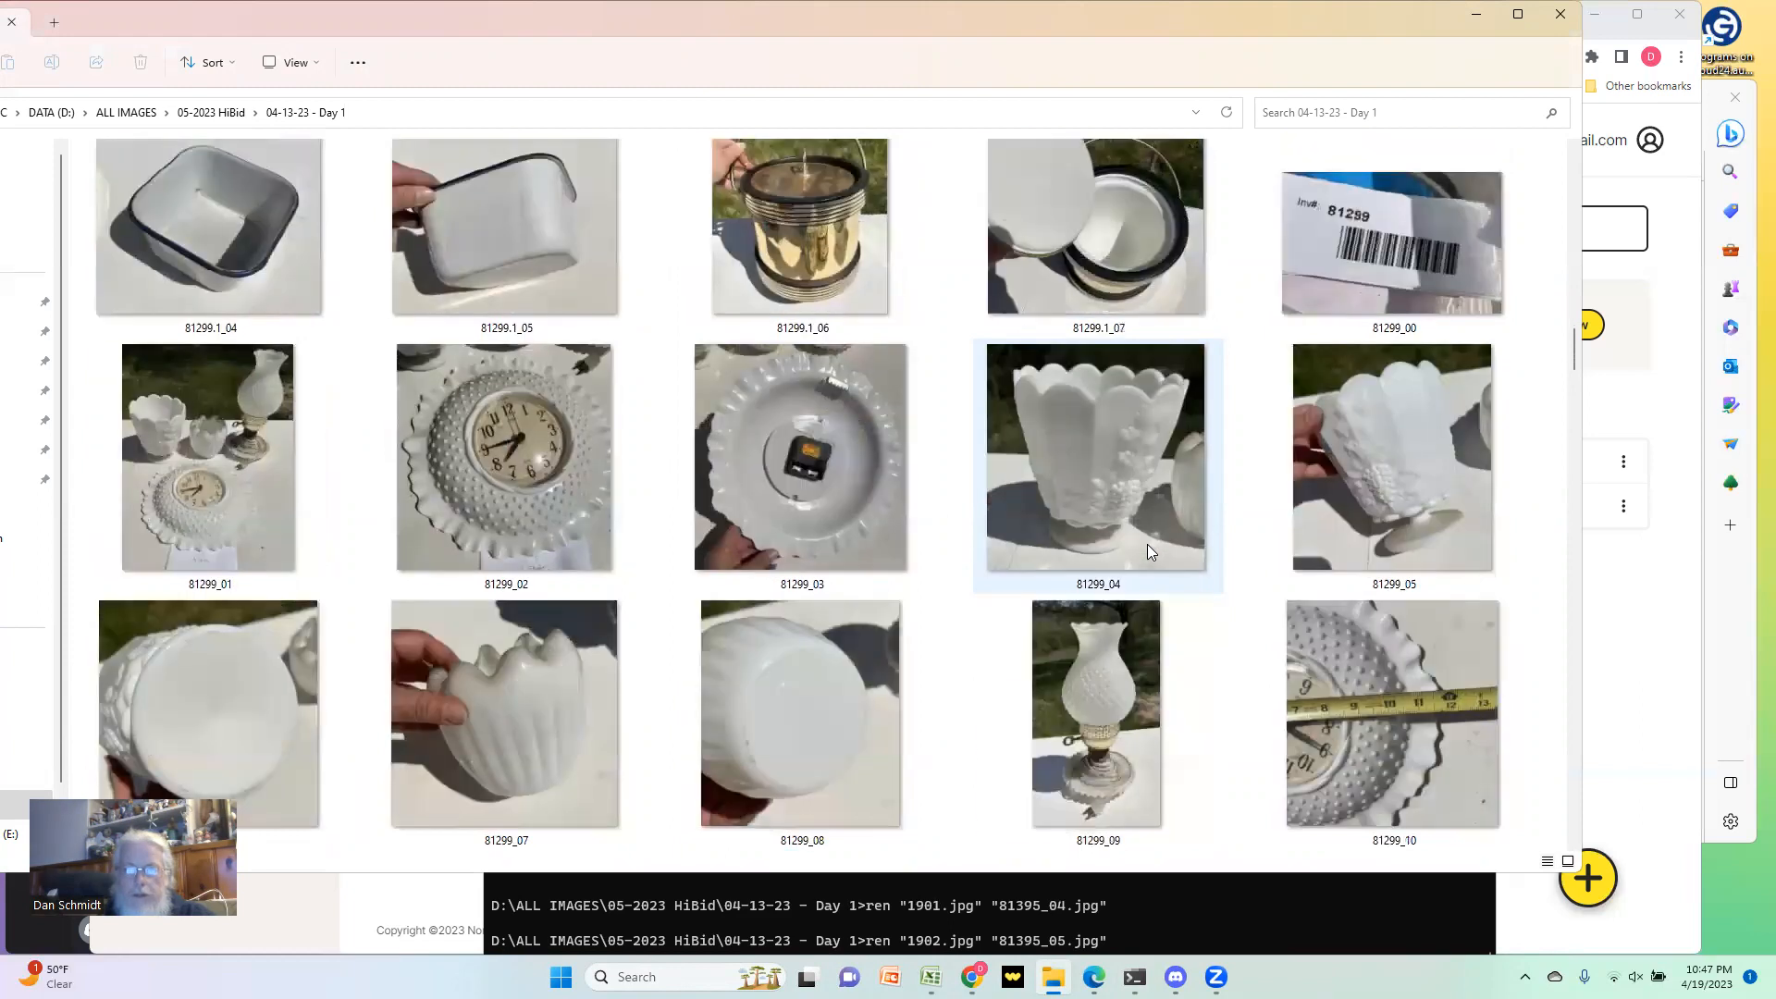
pyautogui.scroll(-6, 1147, 548)
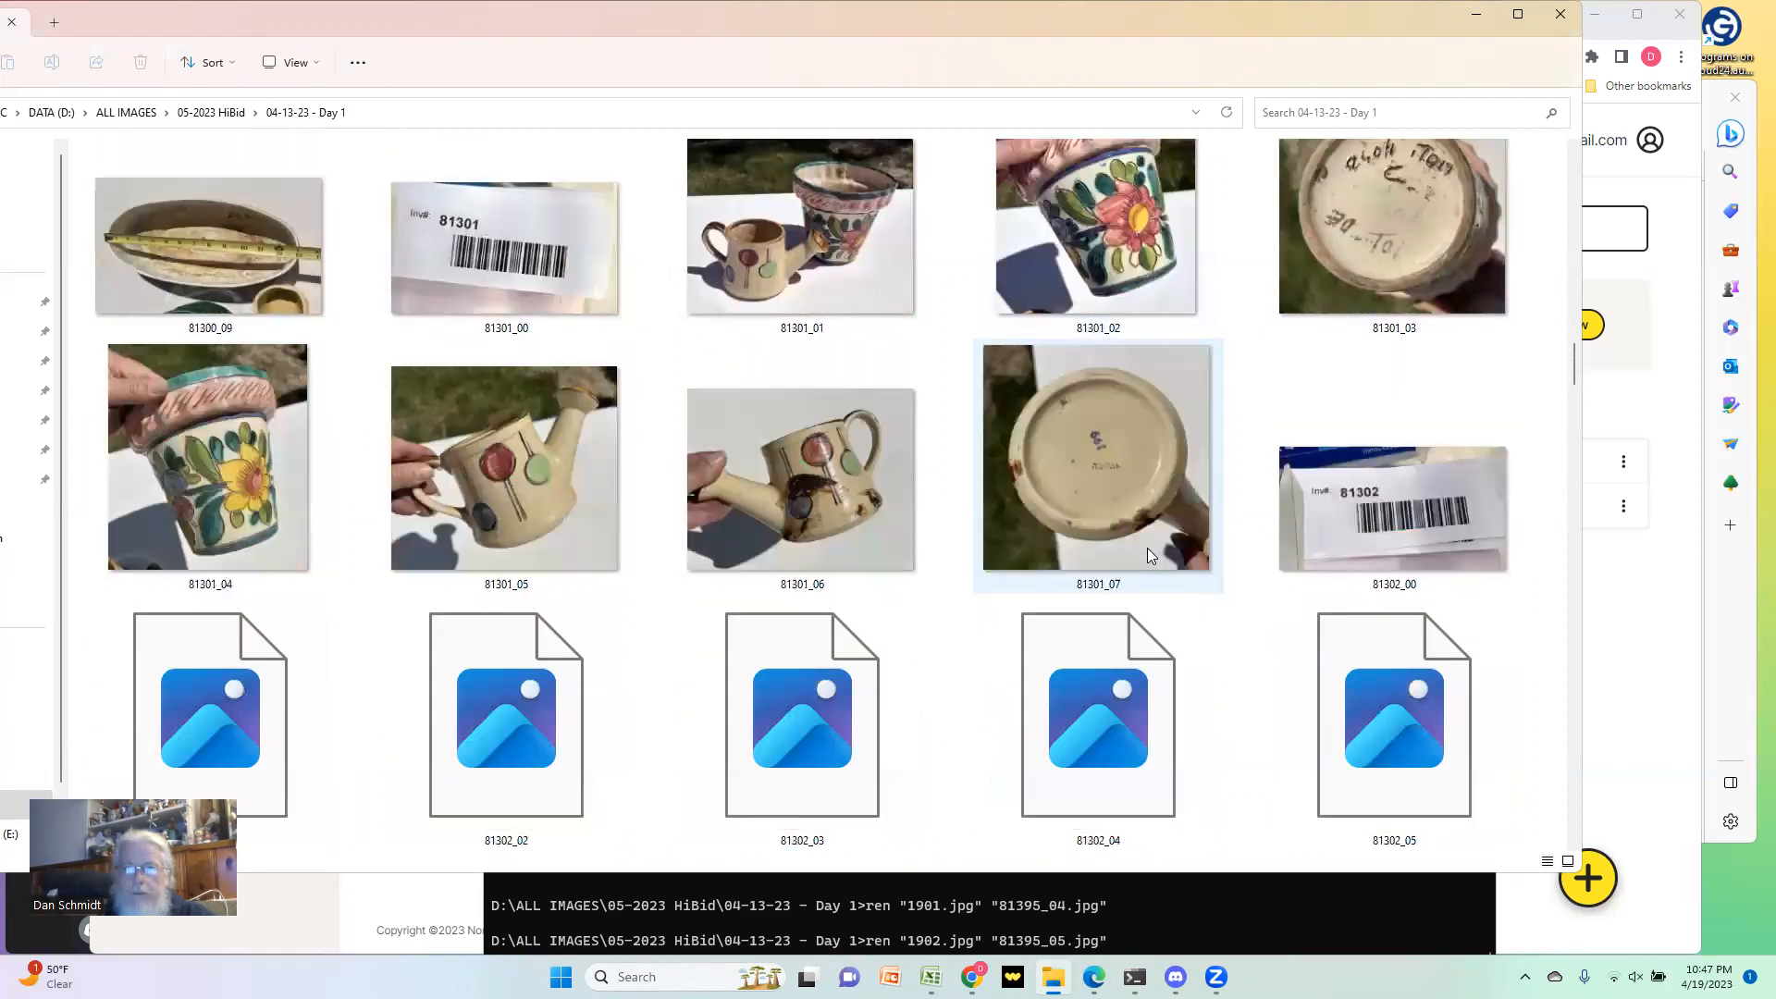